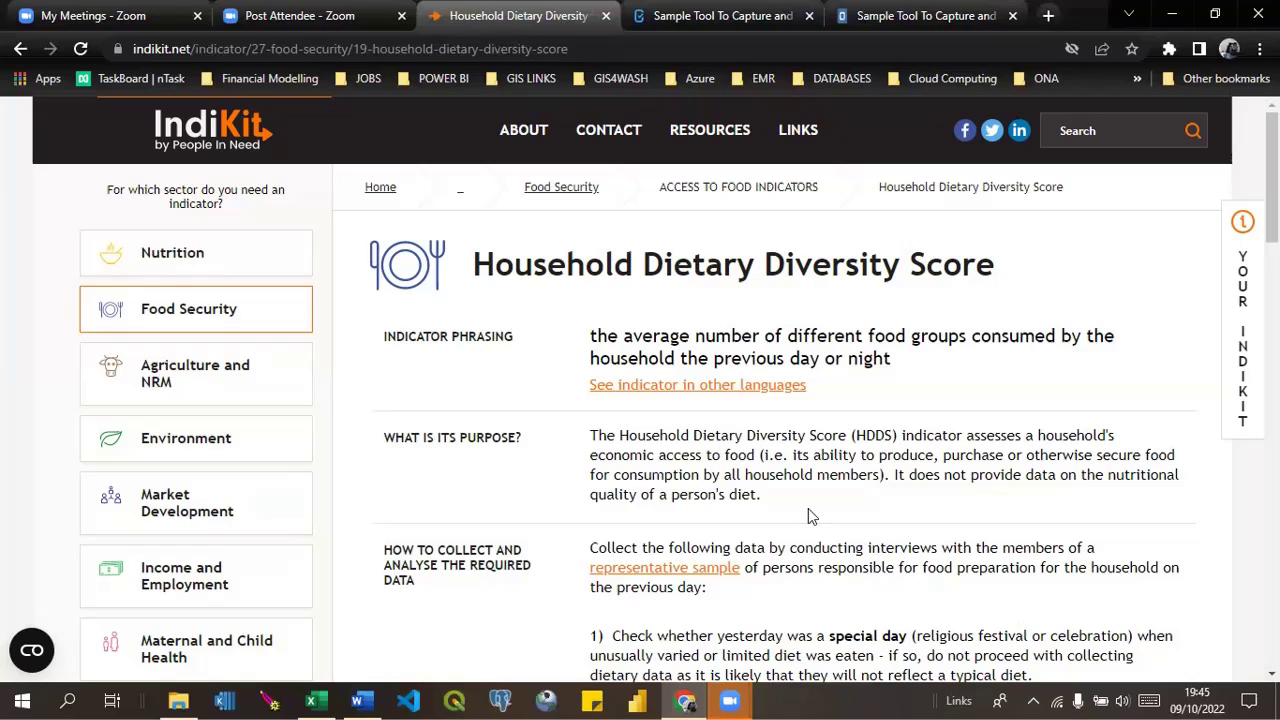
Switch to the FSN_ABDI workbook in Excel, show the FSN_ABDI sheet and launch the Power Query Editor.
click(316, 700)
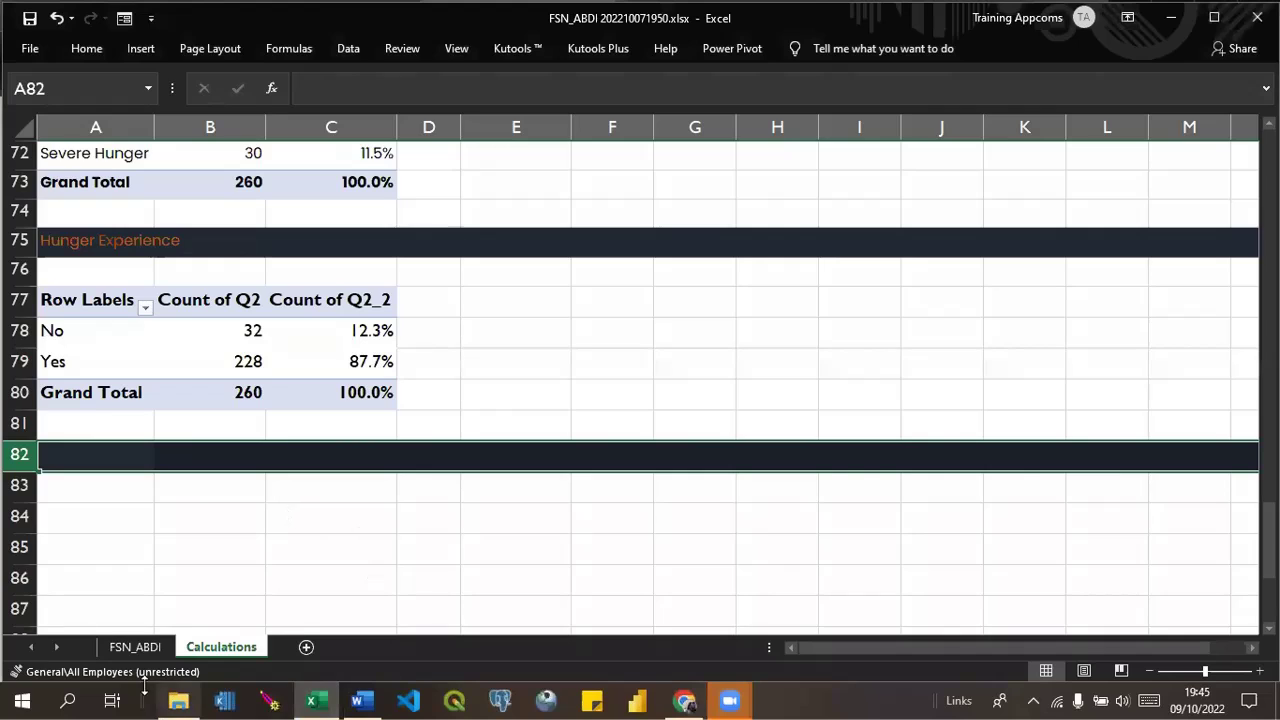
click(136, 647)
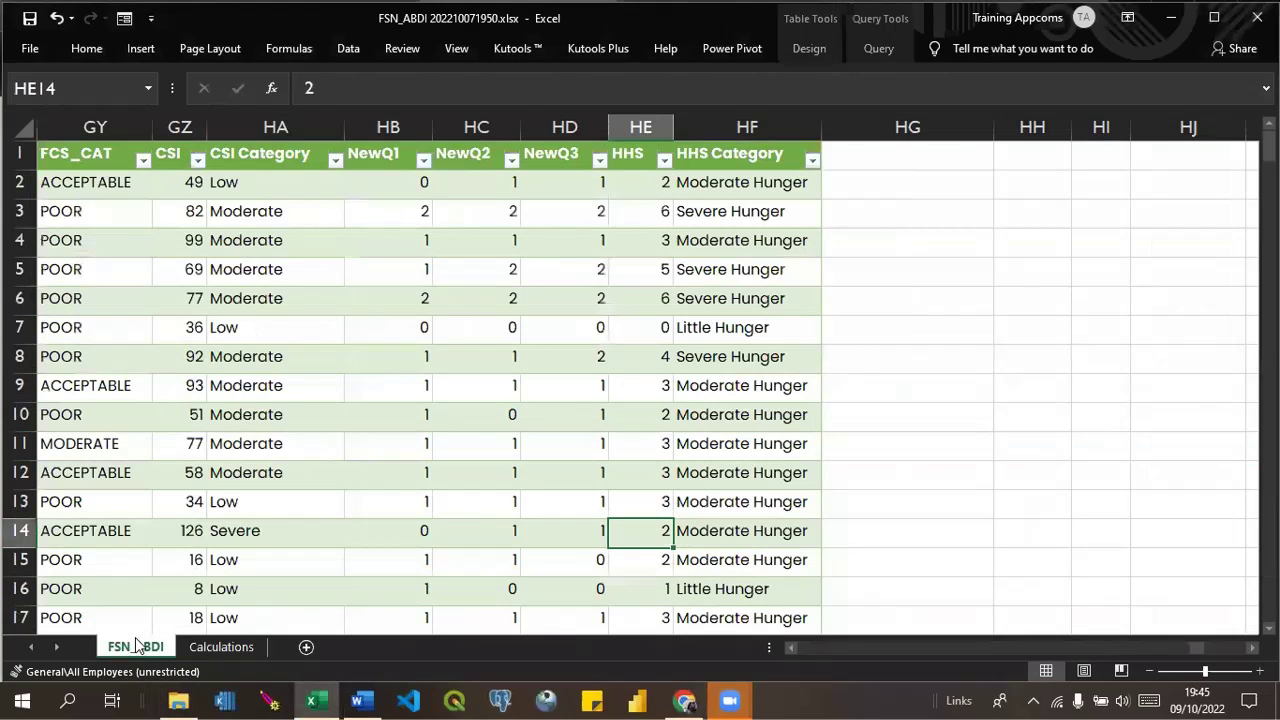
click(356, 47)
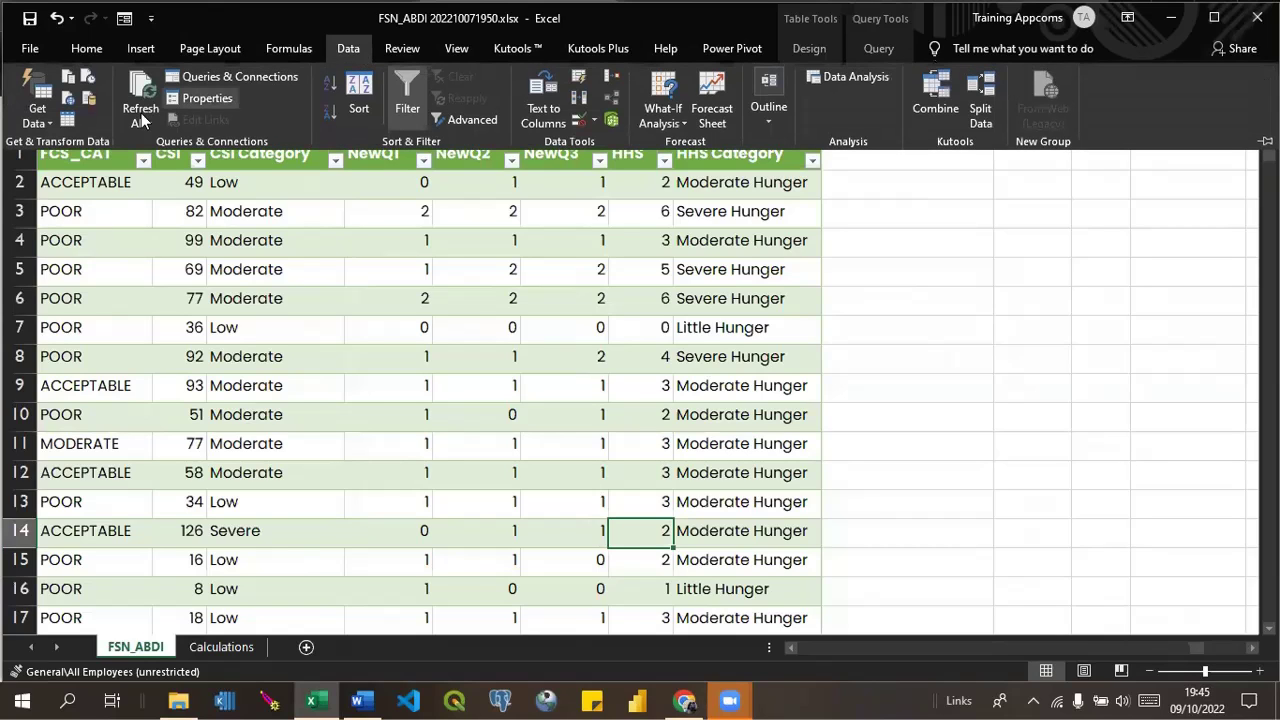
click(51, 124)
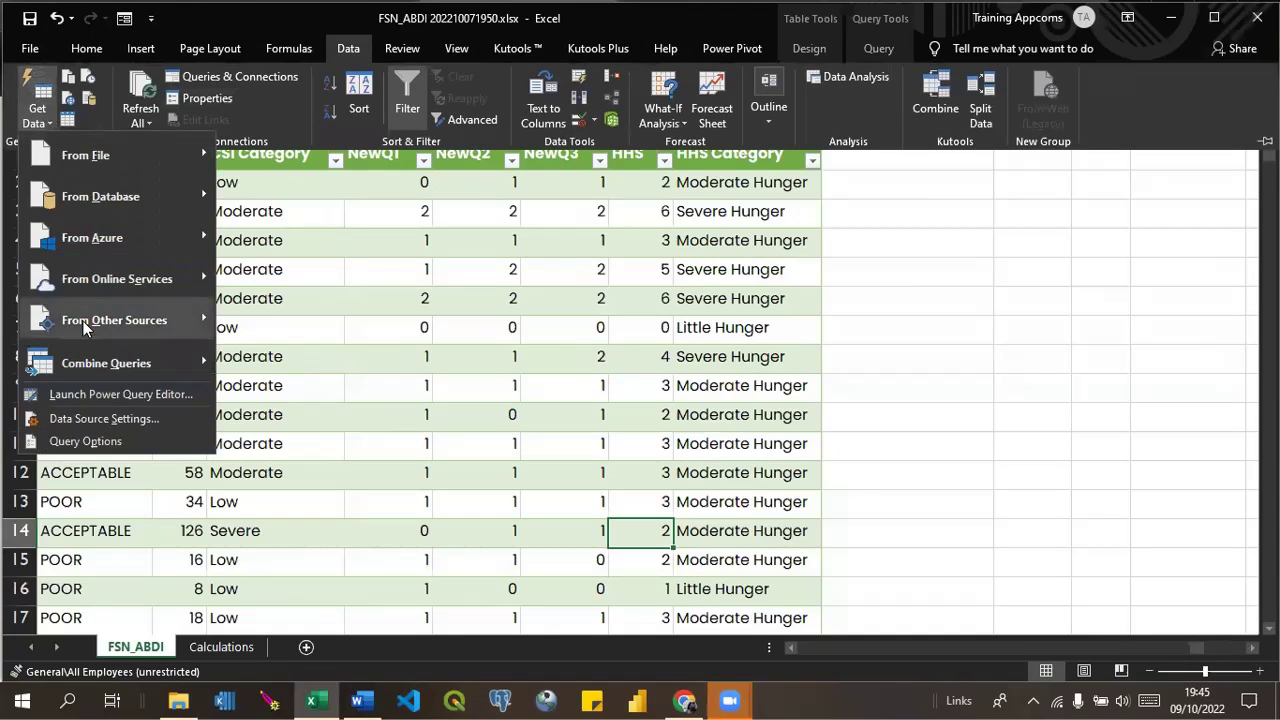
click(107, 394)
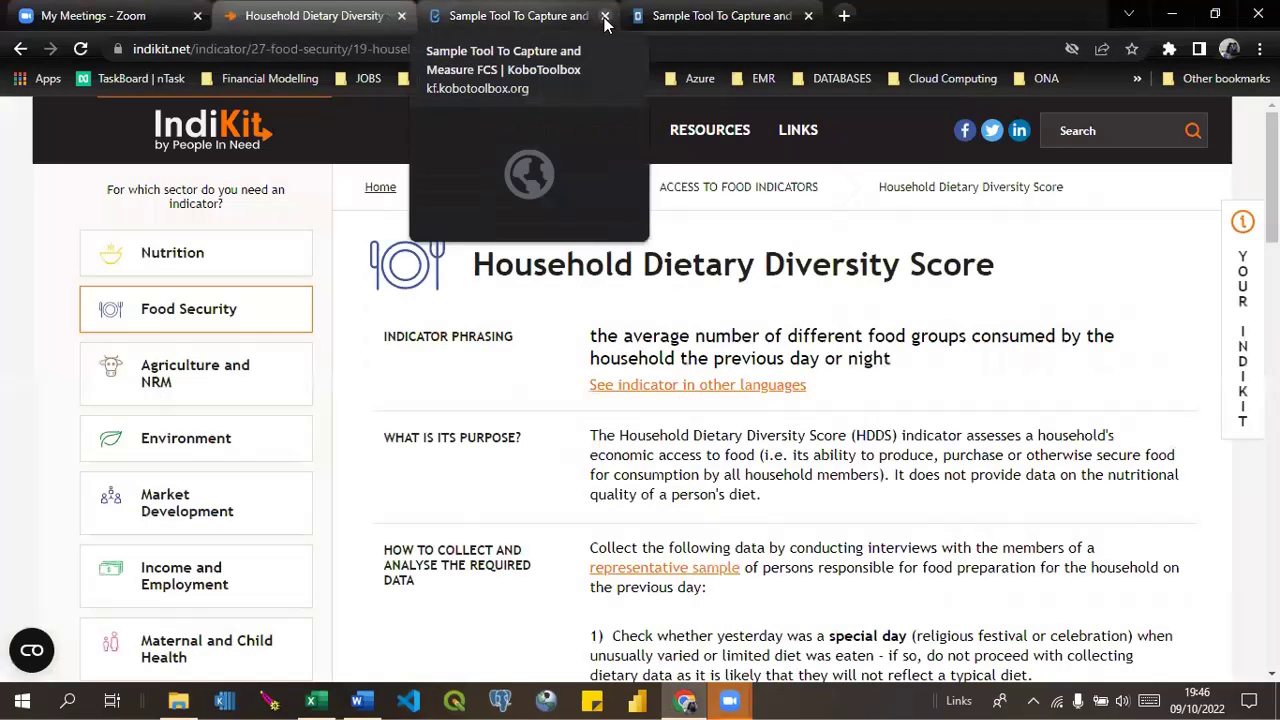
Open IndiKit's Food Consumption Score page from the Food Security sector in a separate tab and view the sample tool's dietary diversification questions.
click(605, 16)
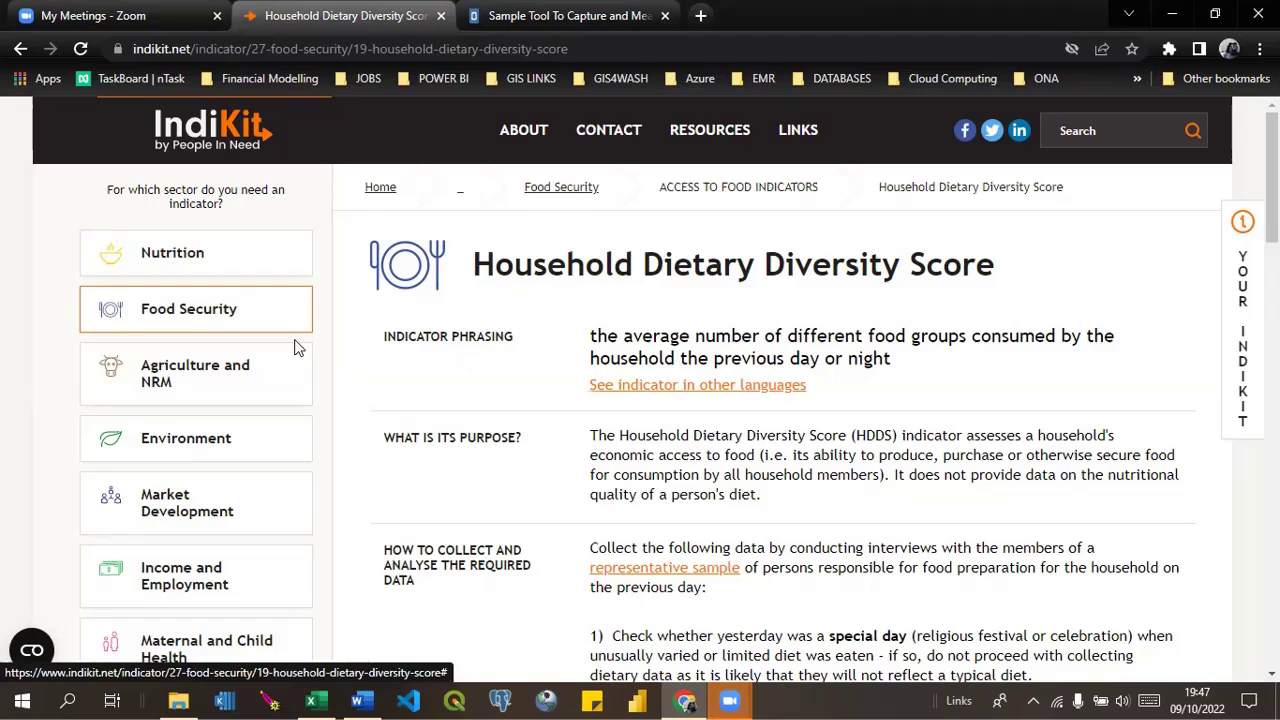
click(205, 316)
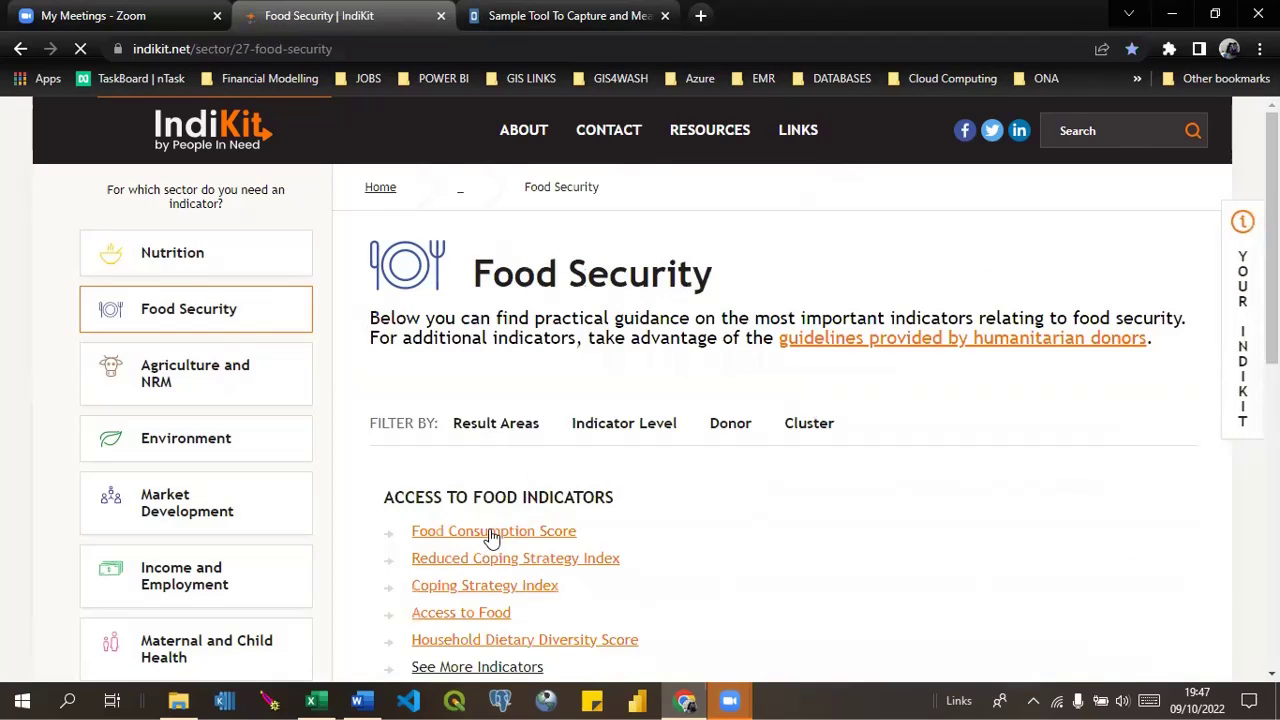
right_click(538, 429)
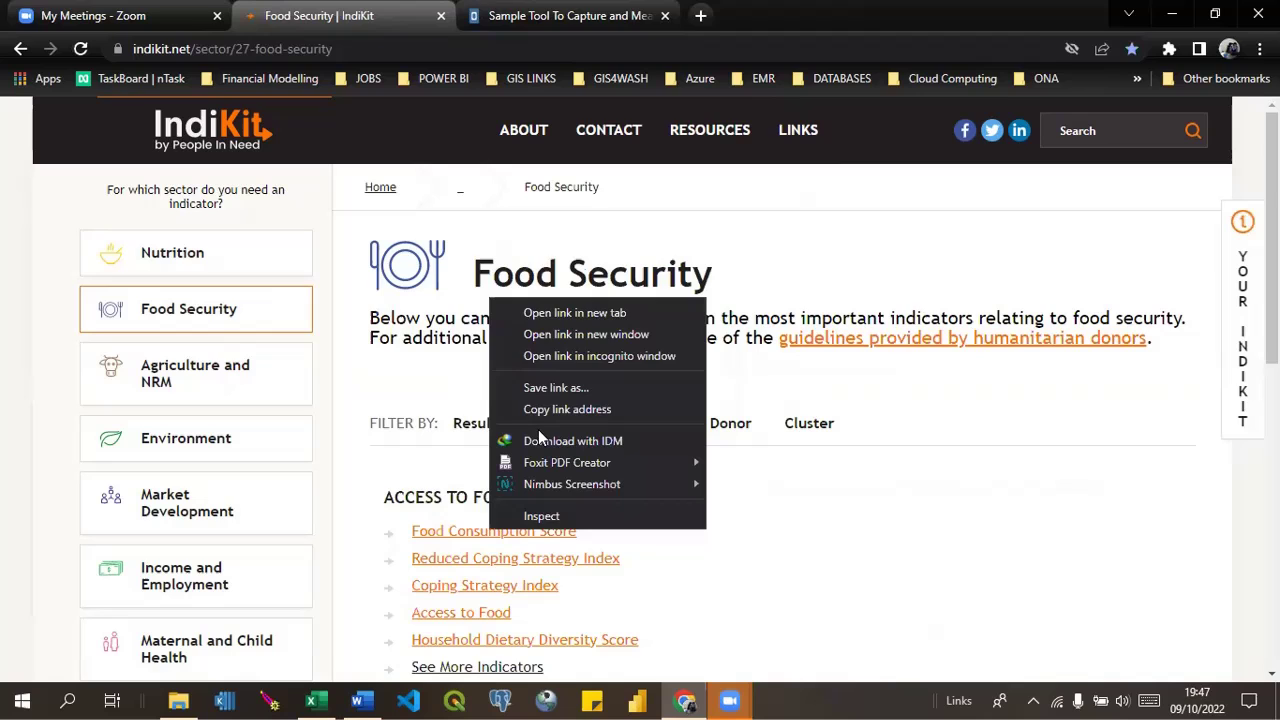
click(557, 313)
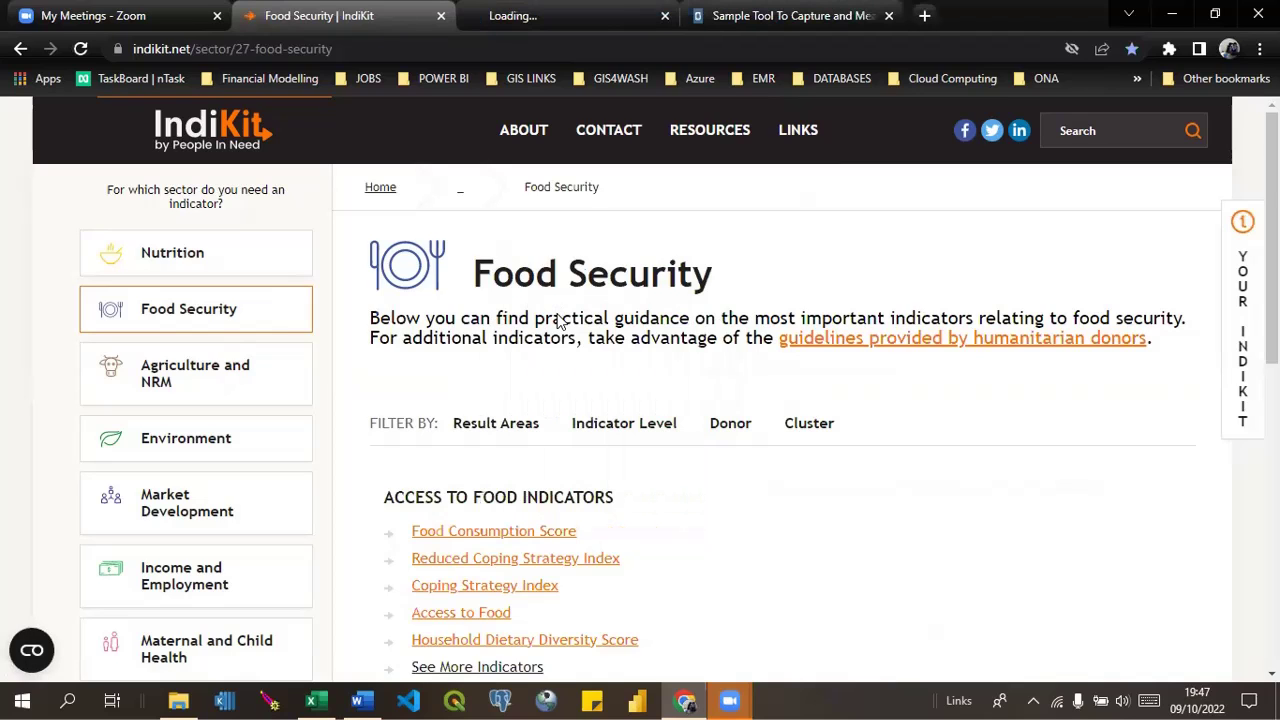
click(530, 12)
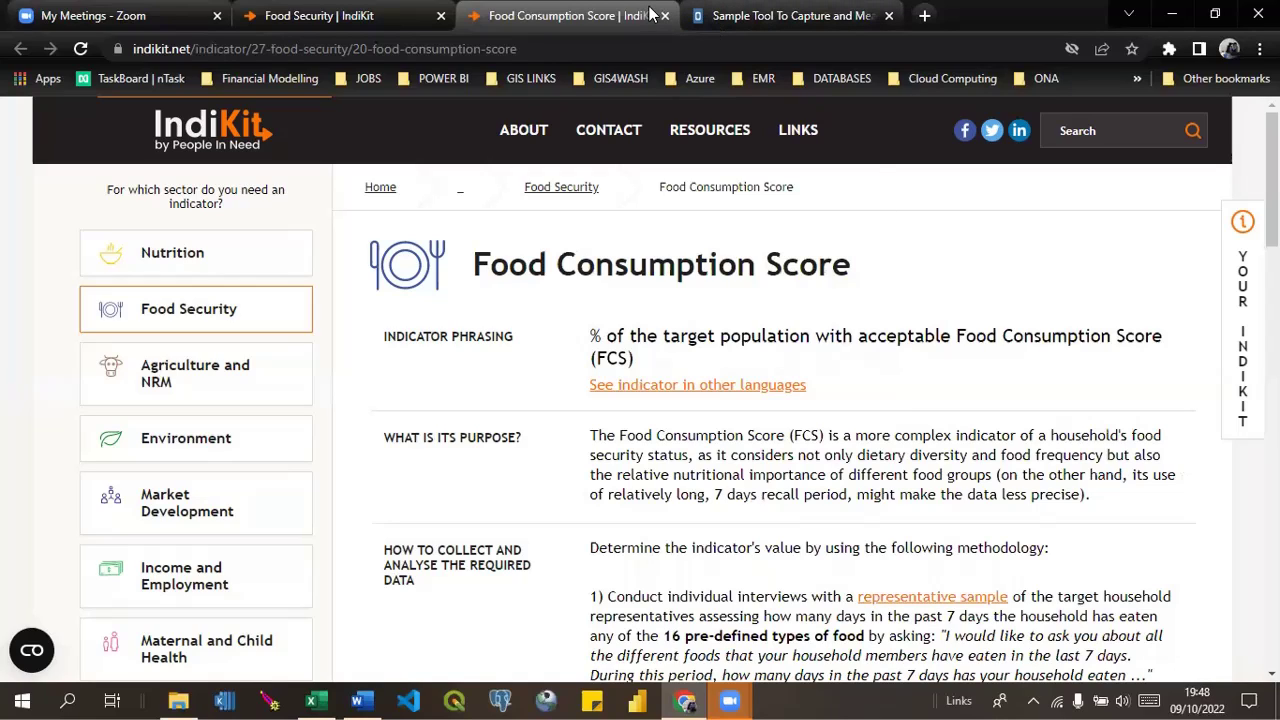
click(779, 20)
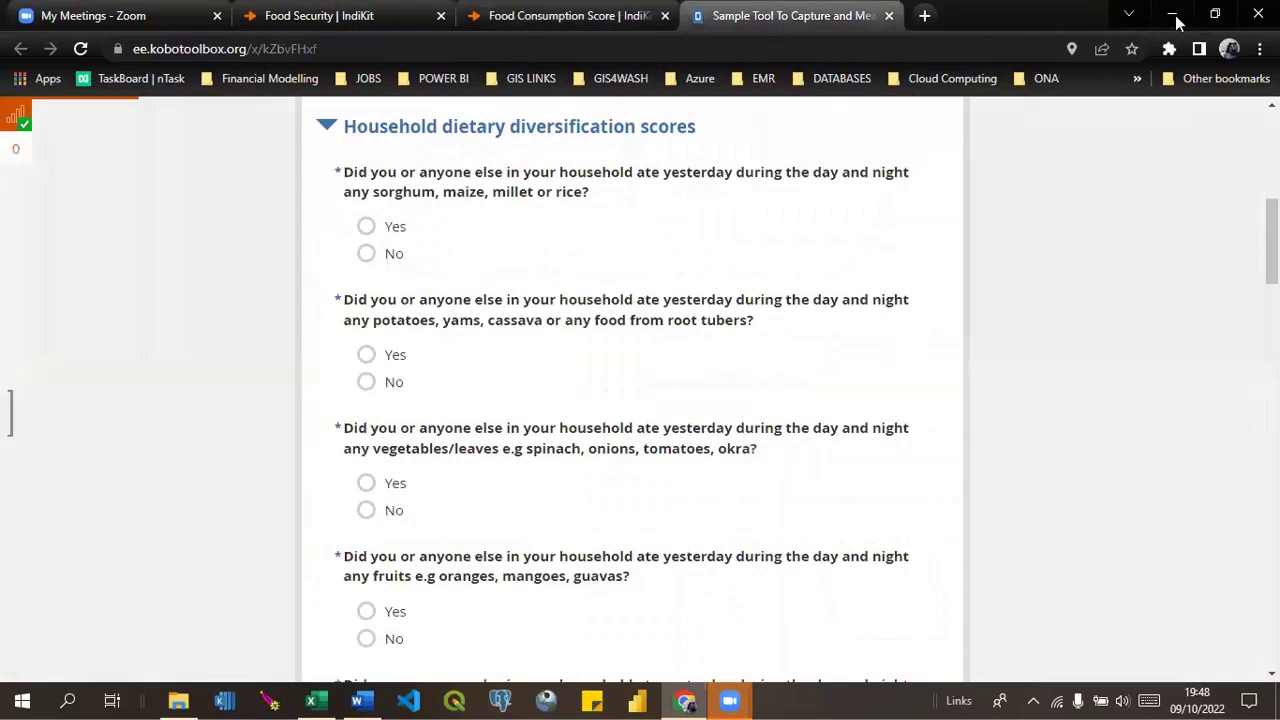
Switch back to the Power Query Editor, go to the "Household dietary diversification scores" column and collapse the query list.
click(1172, 15)
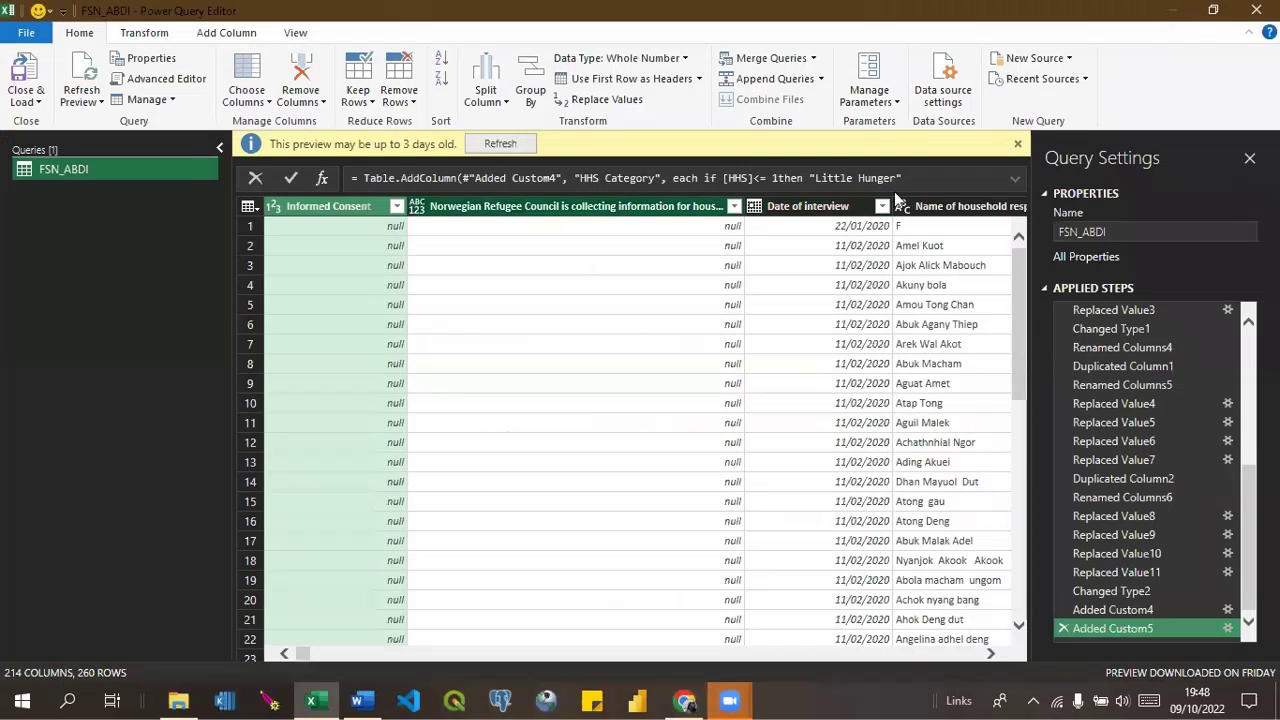
click(268, 103)
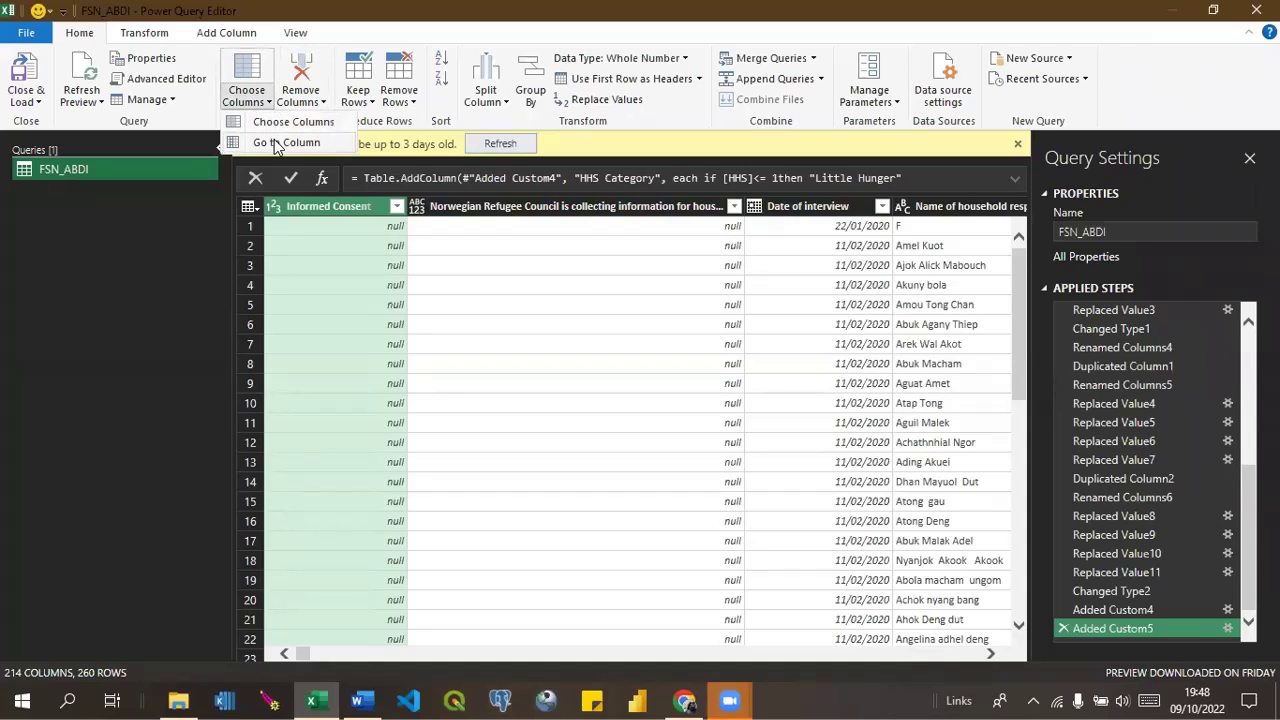
click(280, 143)
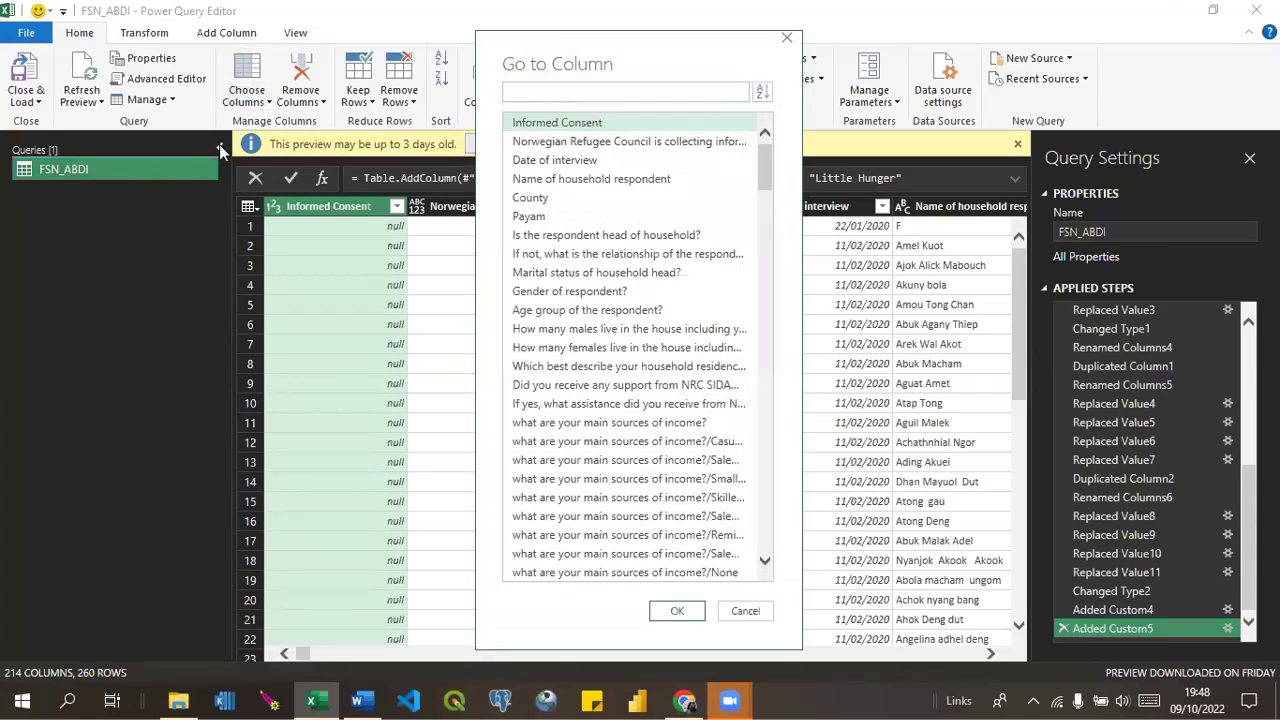
click(558, 93)
text(di)
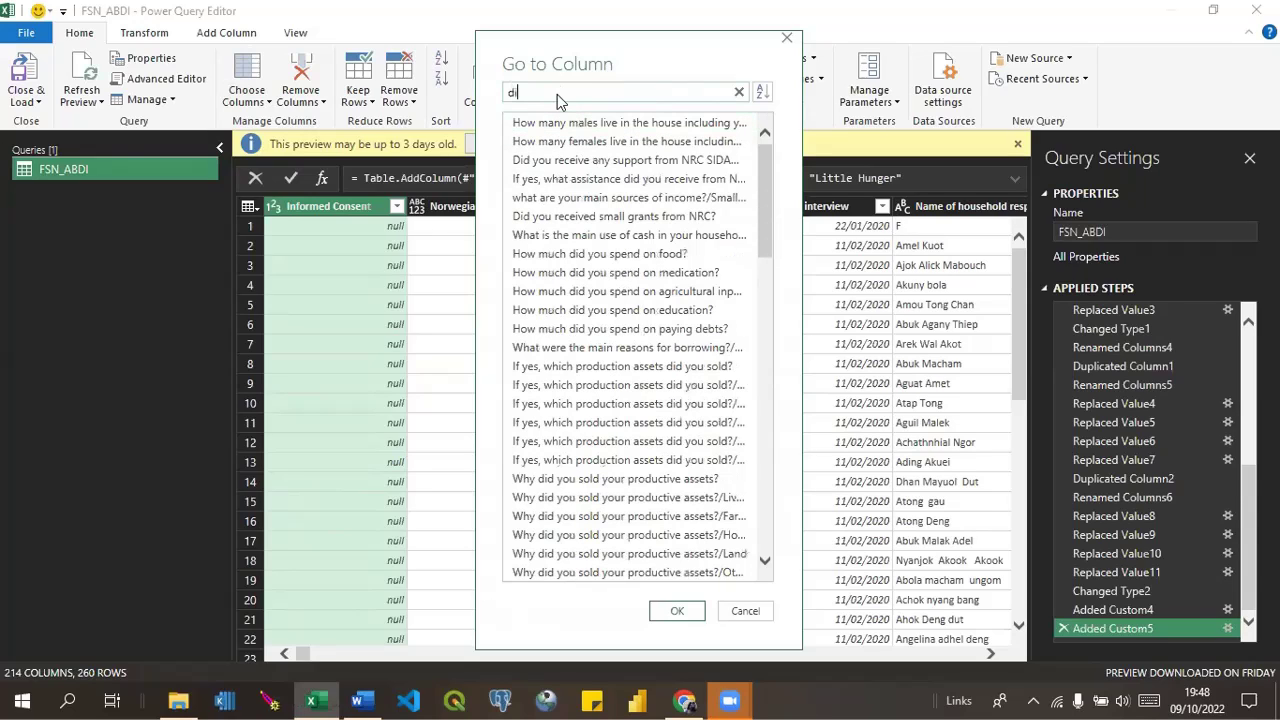
text(ertary)
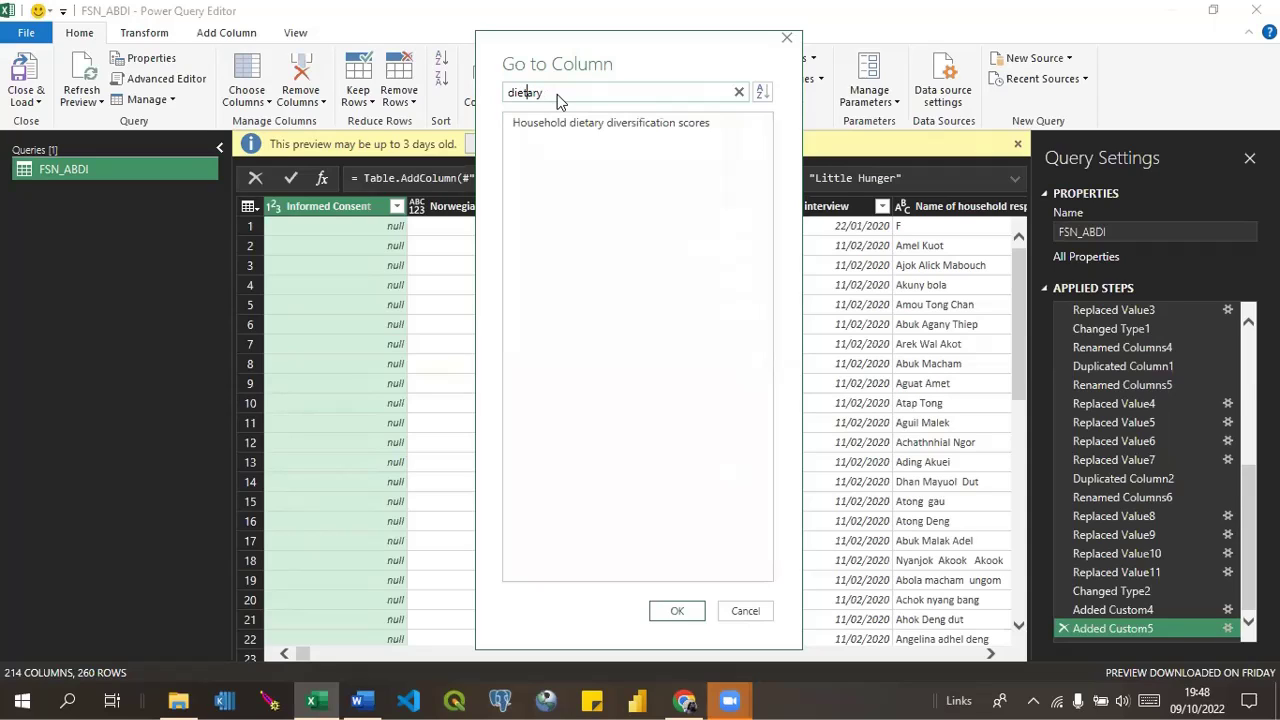
double_click(575, 122)
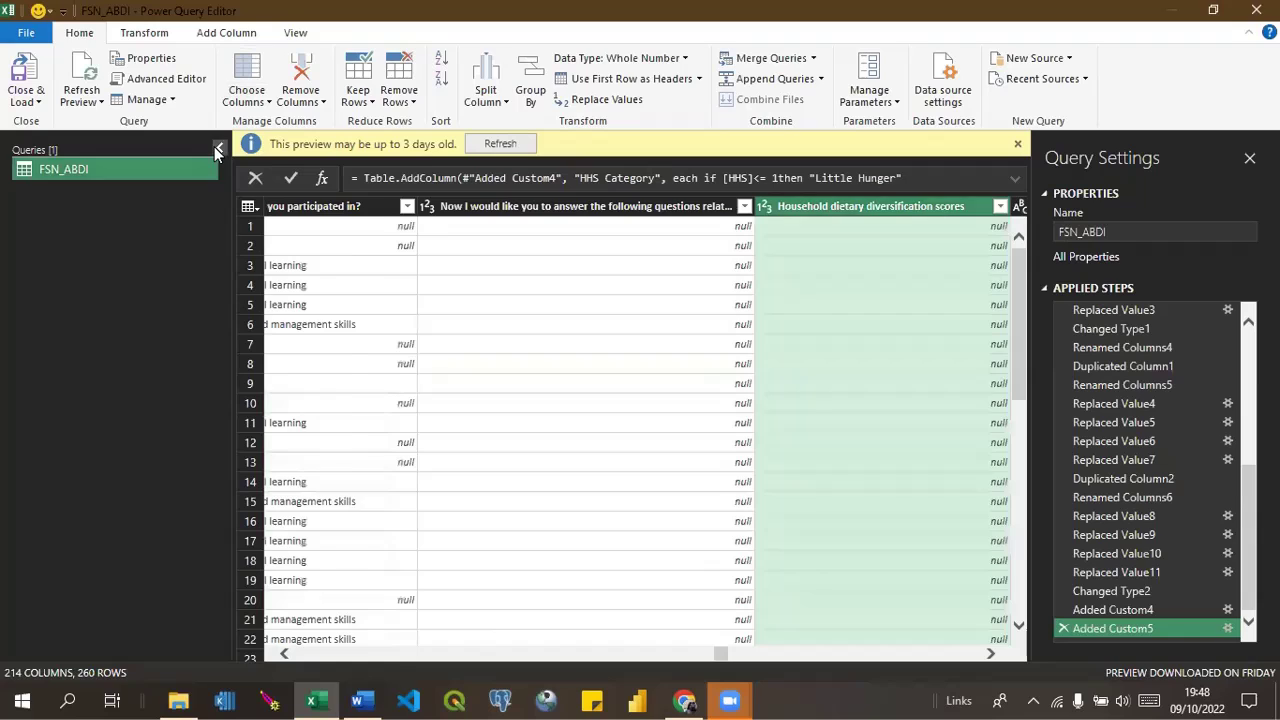
click(218, 149)
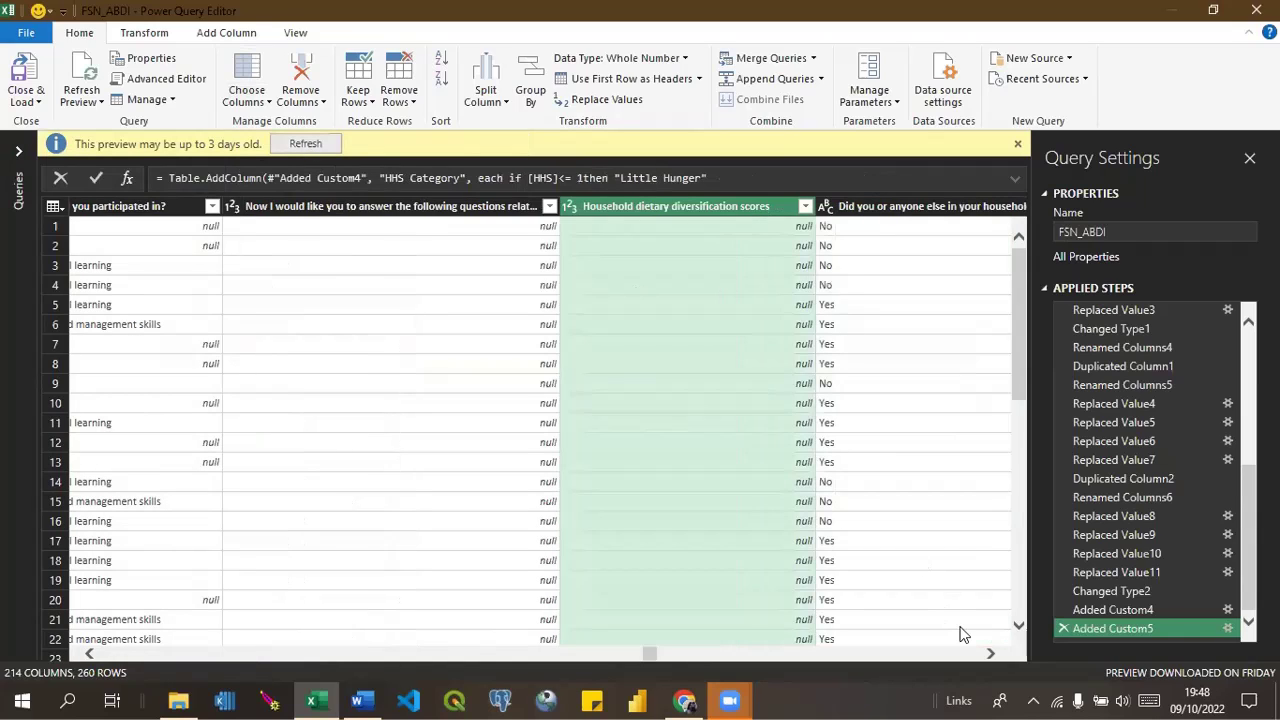
Rename the question column about sorghum, maize, millet or rice as "Cereals".
scroll(960, 635, right, 3)
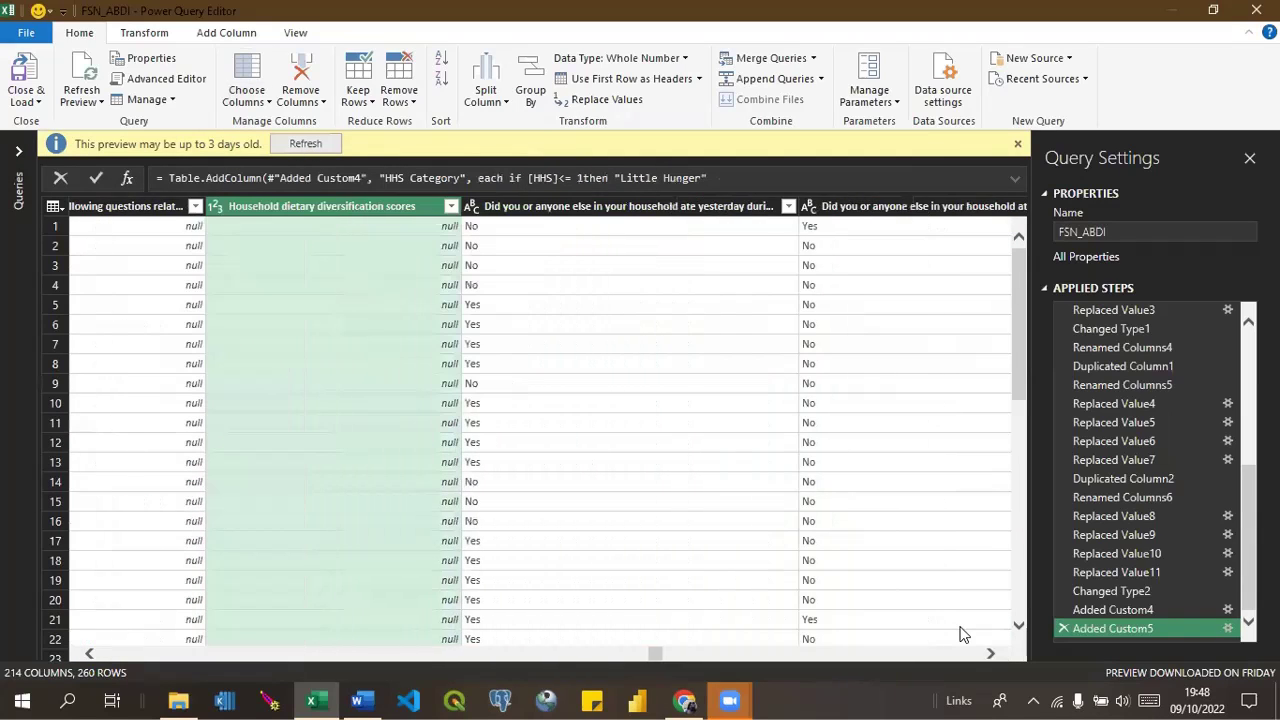
scroll(960, 635, right, 2)
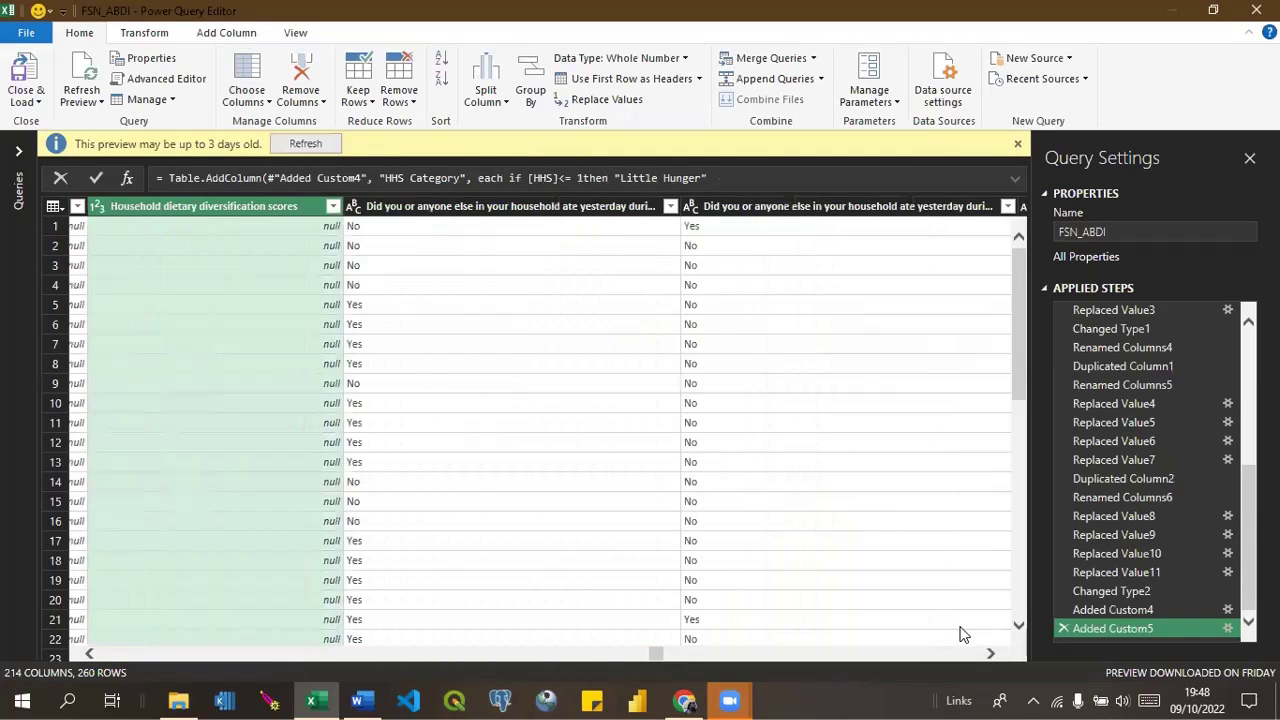
click(534, 212)
double_click(534, 208)
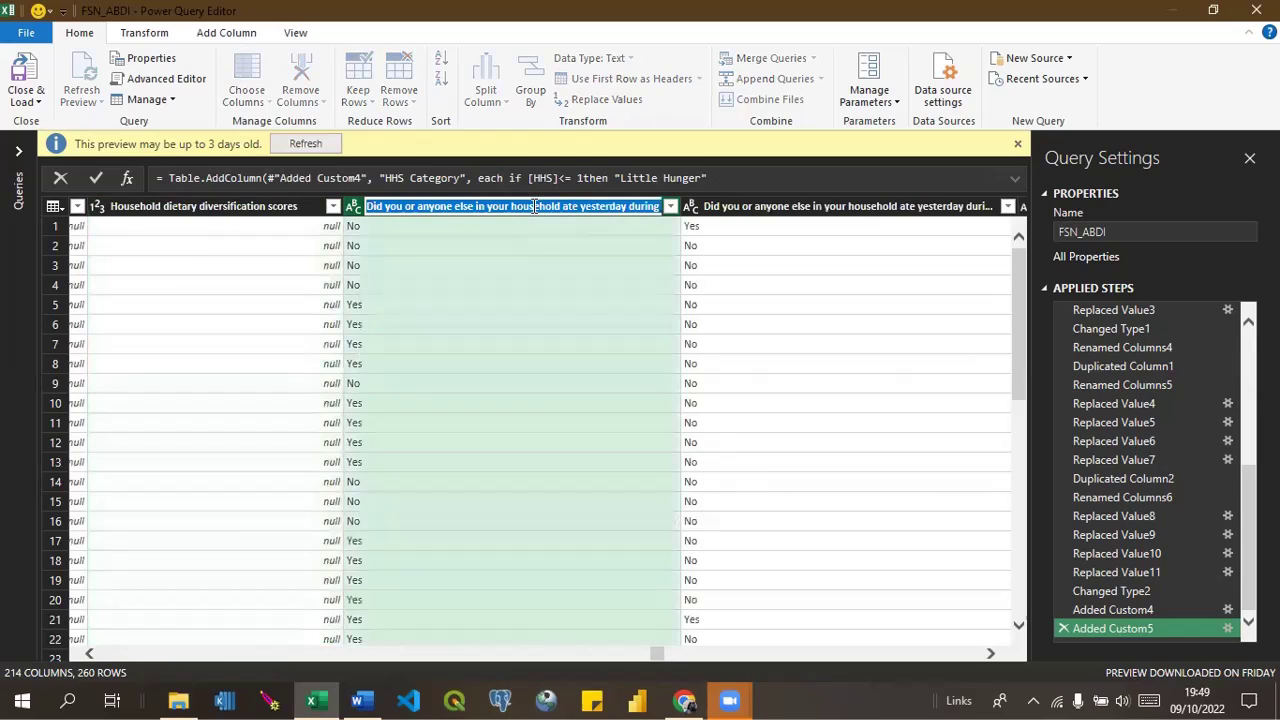
key(End)
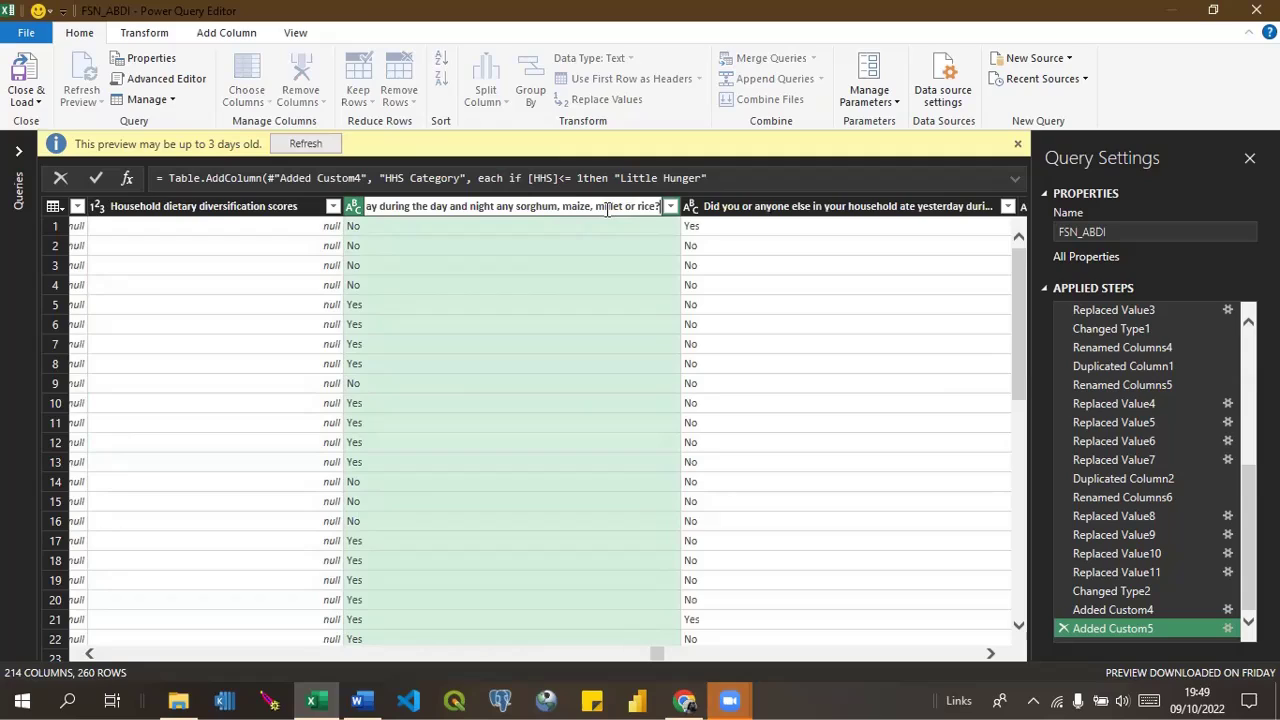
key(ctrl+a)
key(BackSpace)
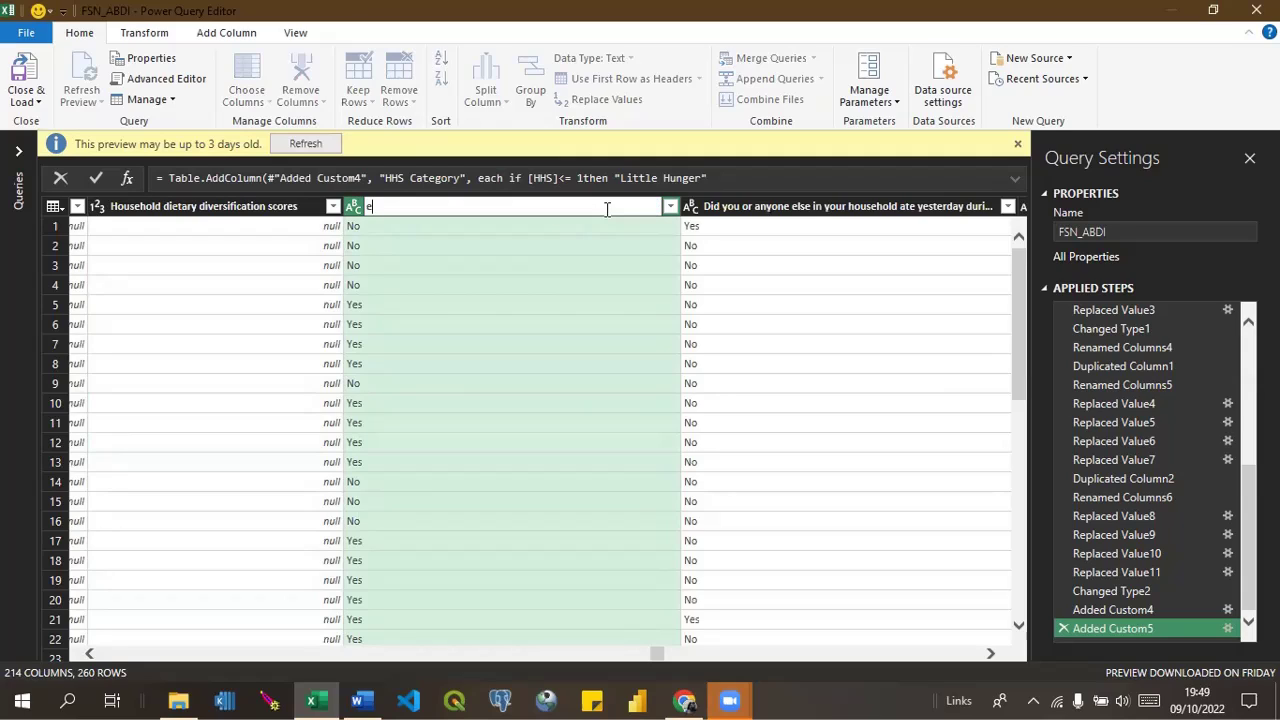
text(Cereals)
key(Return)
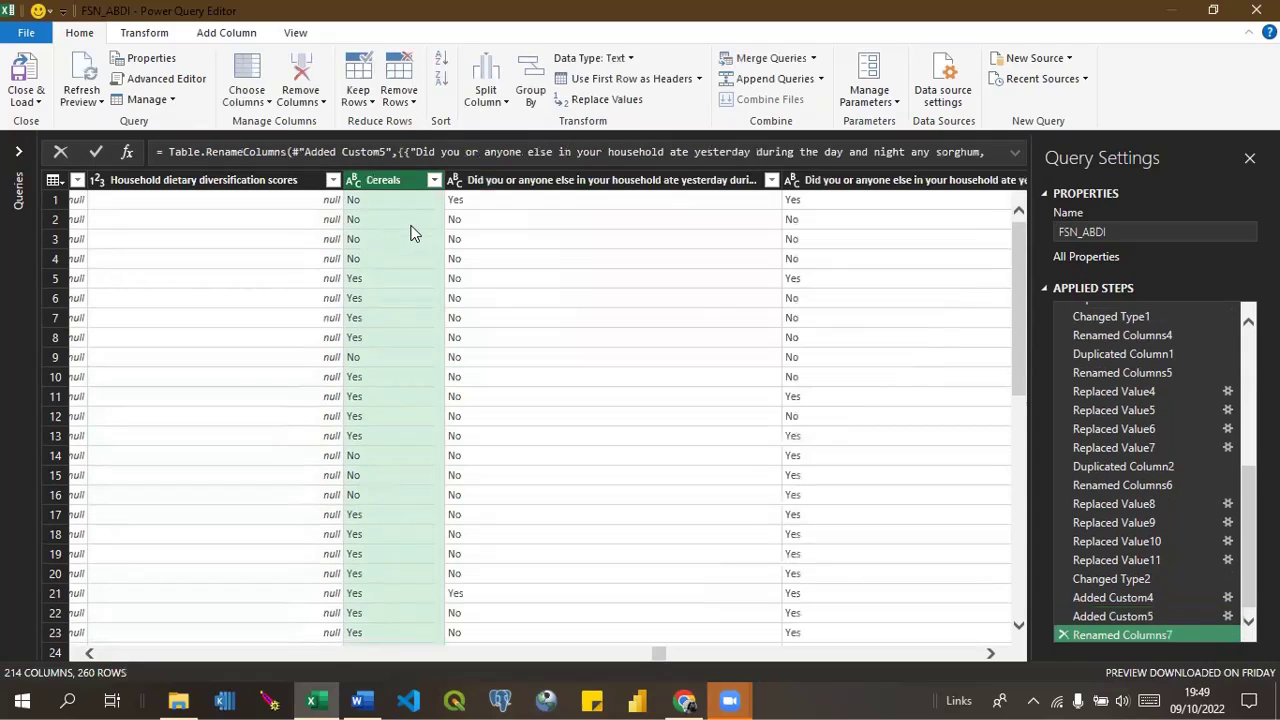
Replace every "No" in the Cereals column with 0.
click(364, 201)
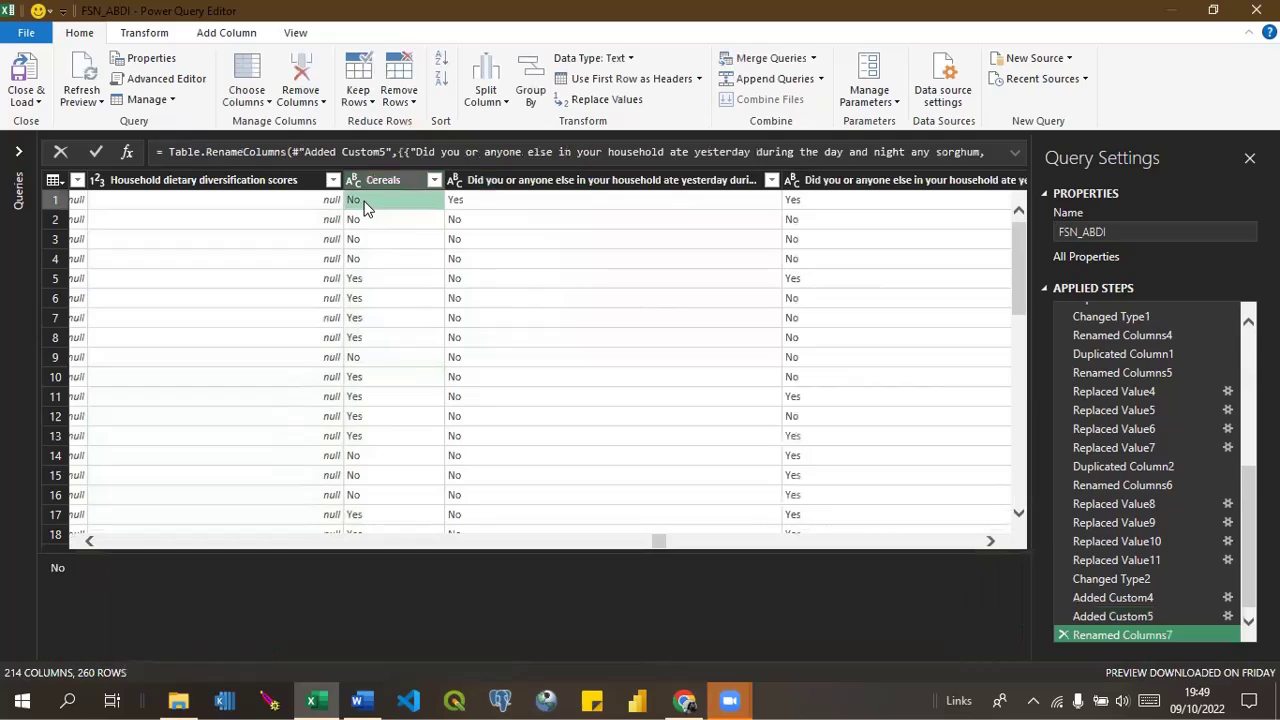
right_click(365, 204)
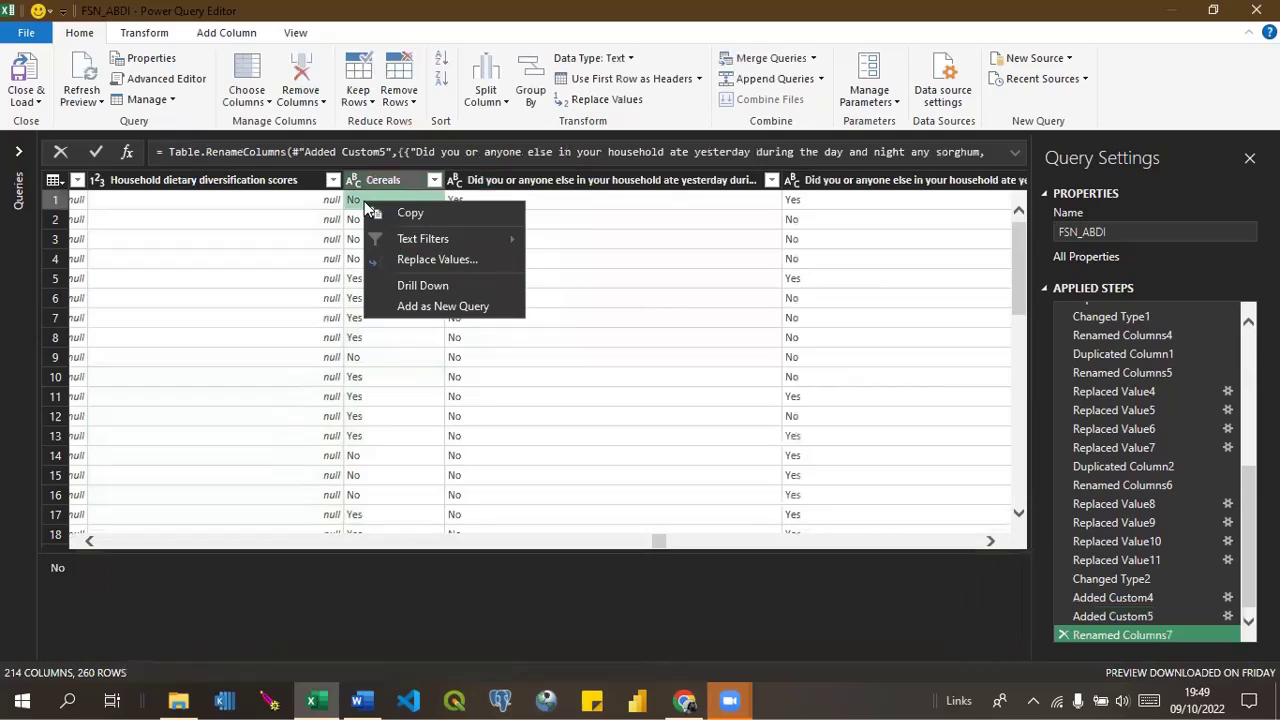
click(405, 259)
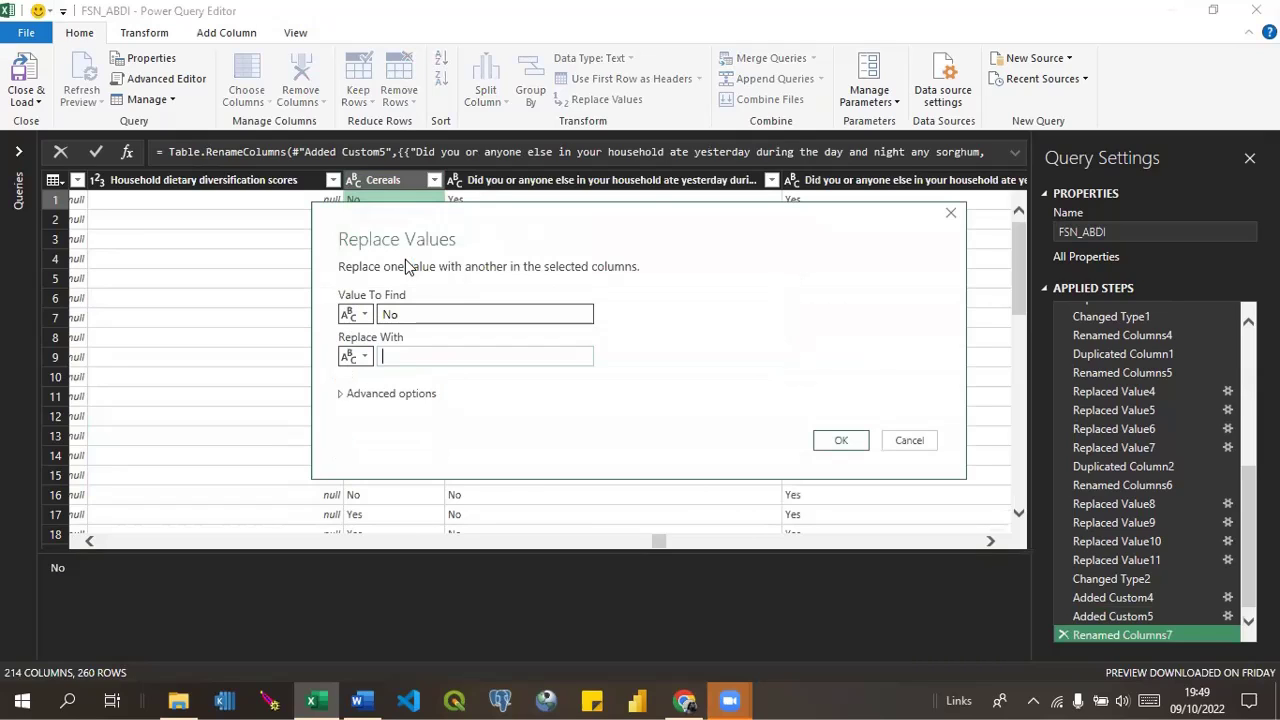
text(0)
key(Return)
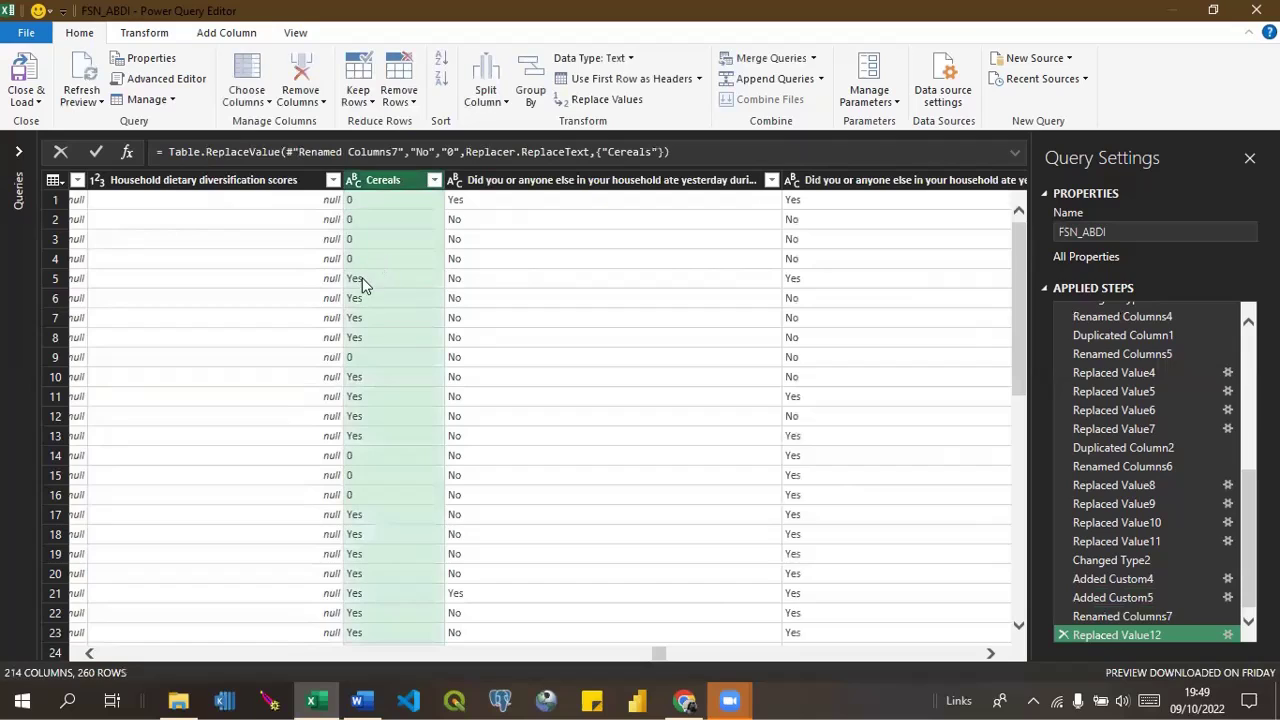
Replace every "Yes" in the Cereals column with 1 and set the column's data type to Whole Number.
click(363, 282)
right_click(363, 280)
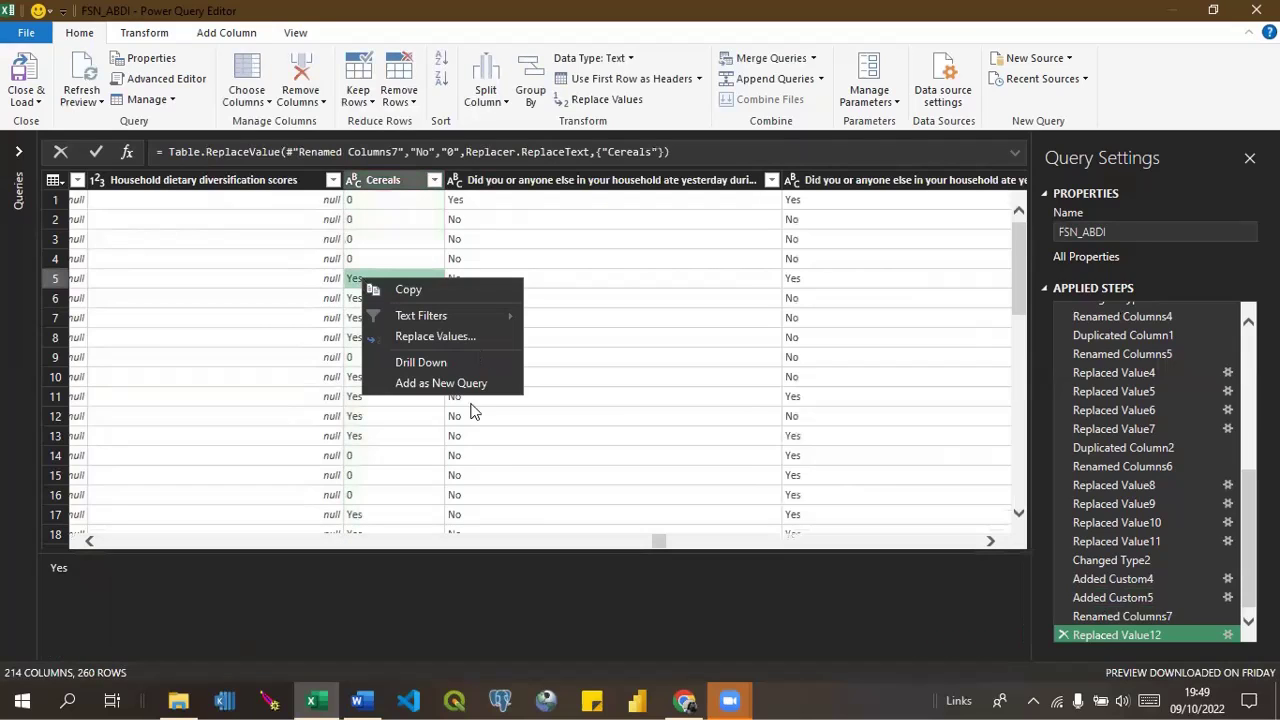
click(430, 337)
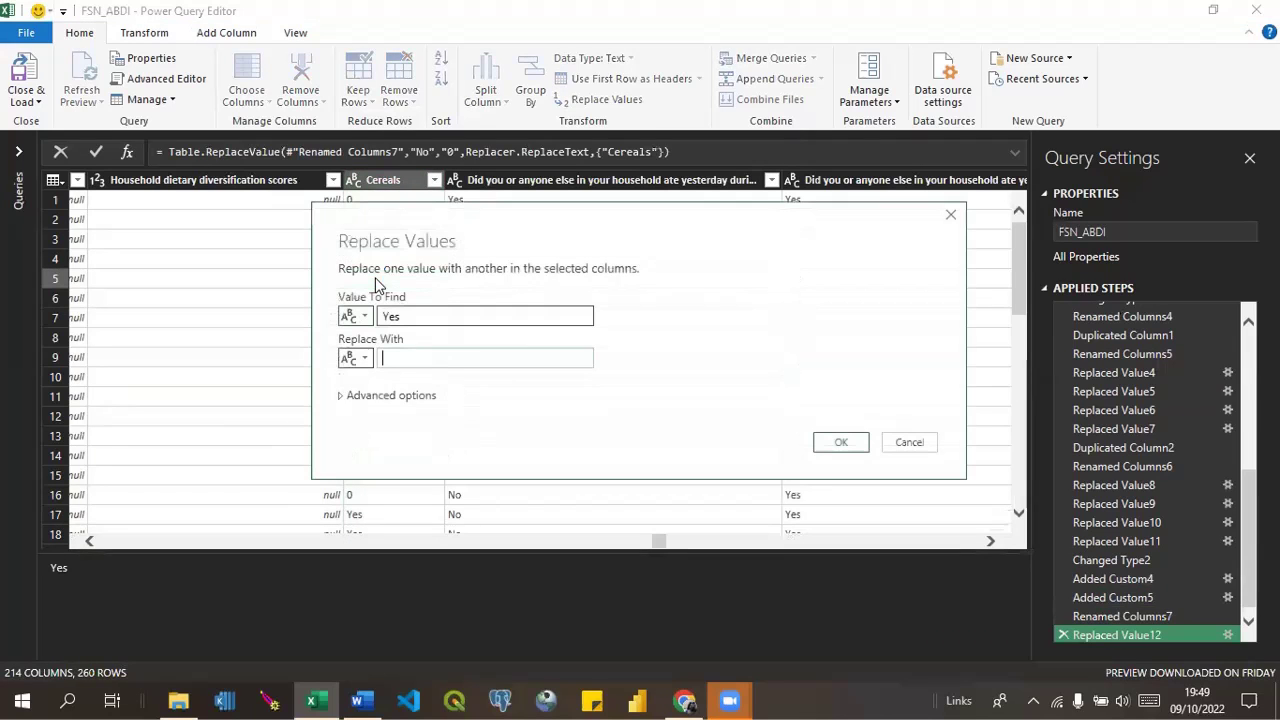
text(1)
click(838, 445)
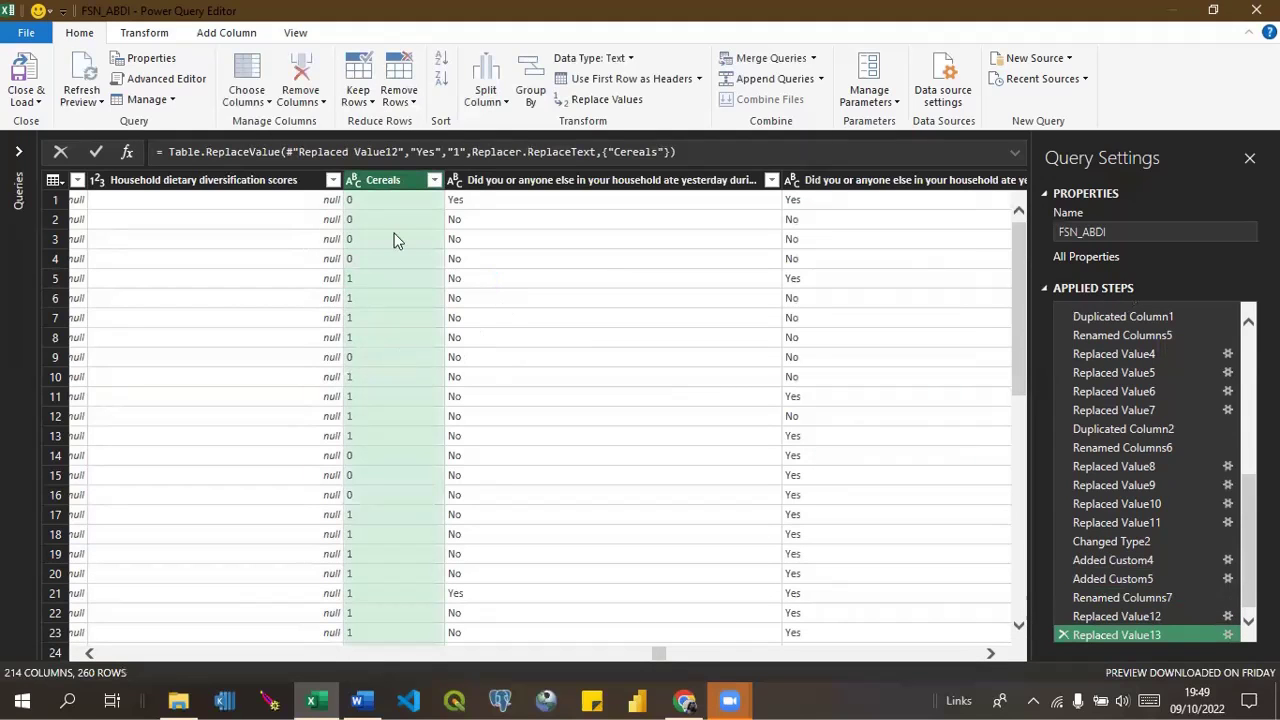
click(353, 181)
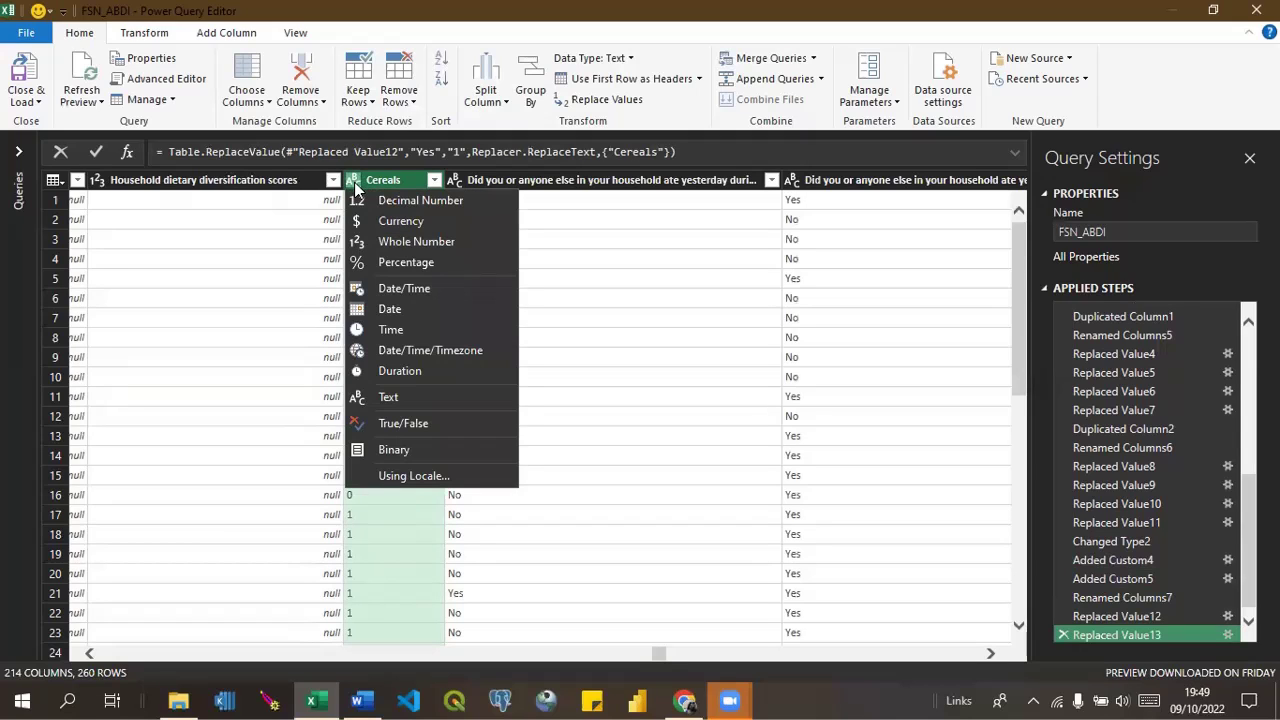
click(401, 244)
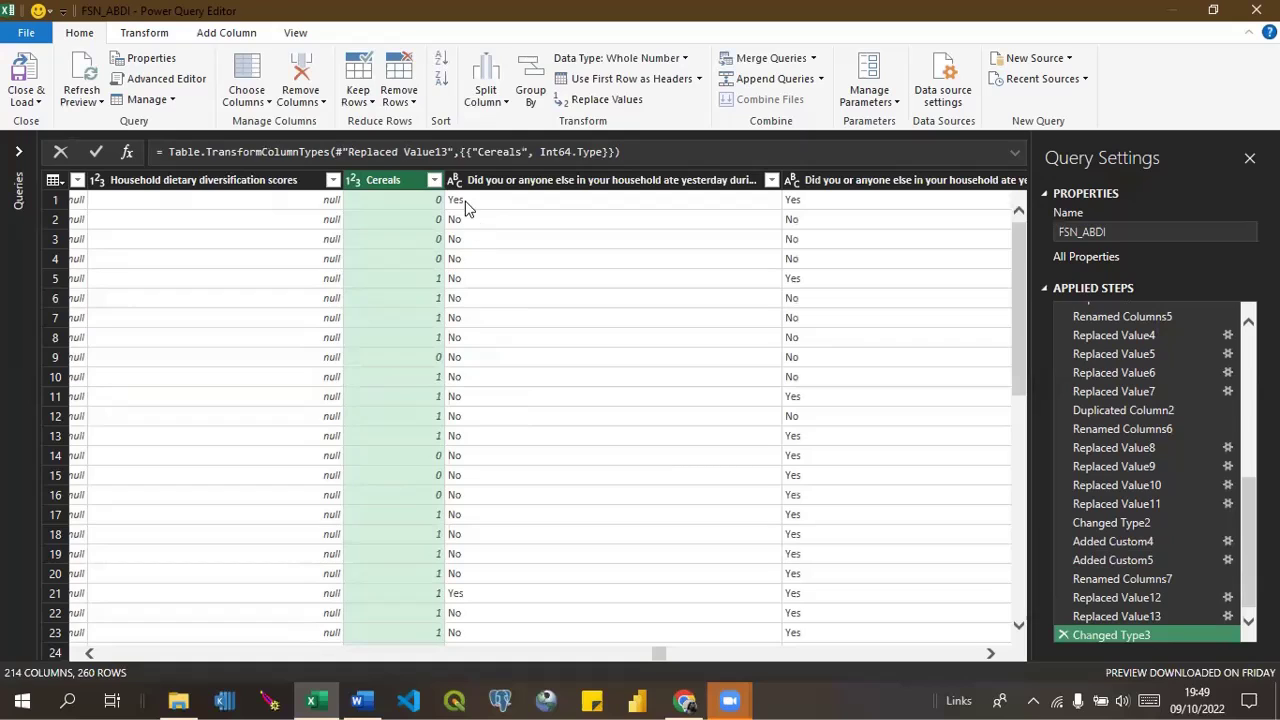
Rename the question column about potatoes, yams, cassava or root tubers as "White Roots and Tubers".
click(495, 187)
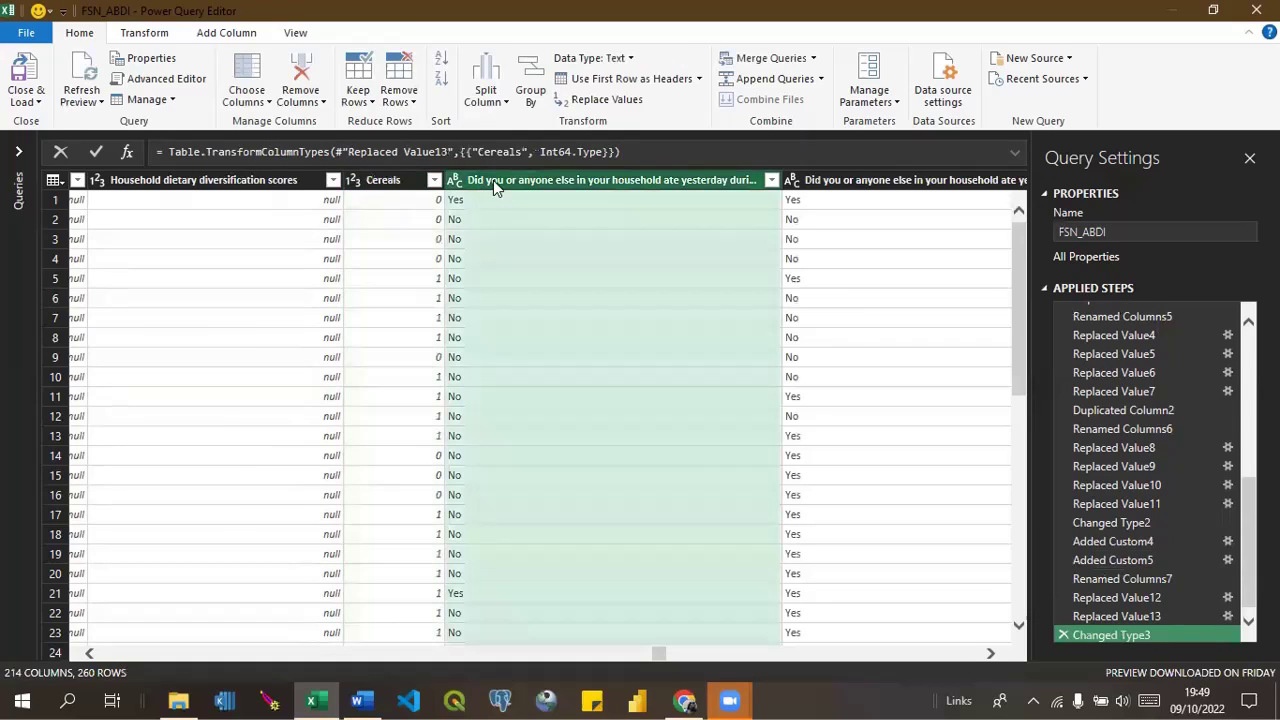
double_click(641, 184)
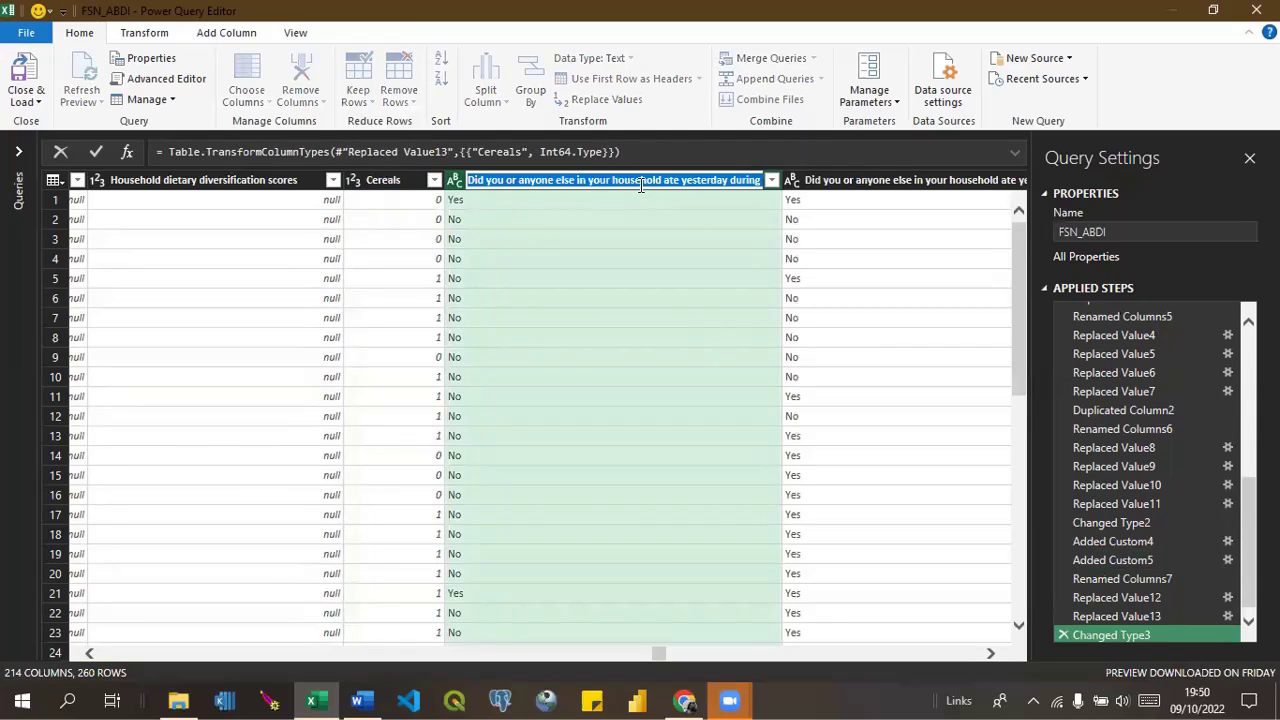
key(End)
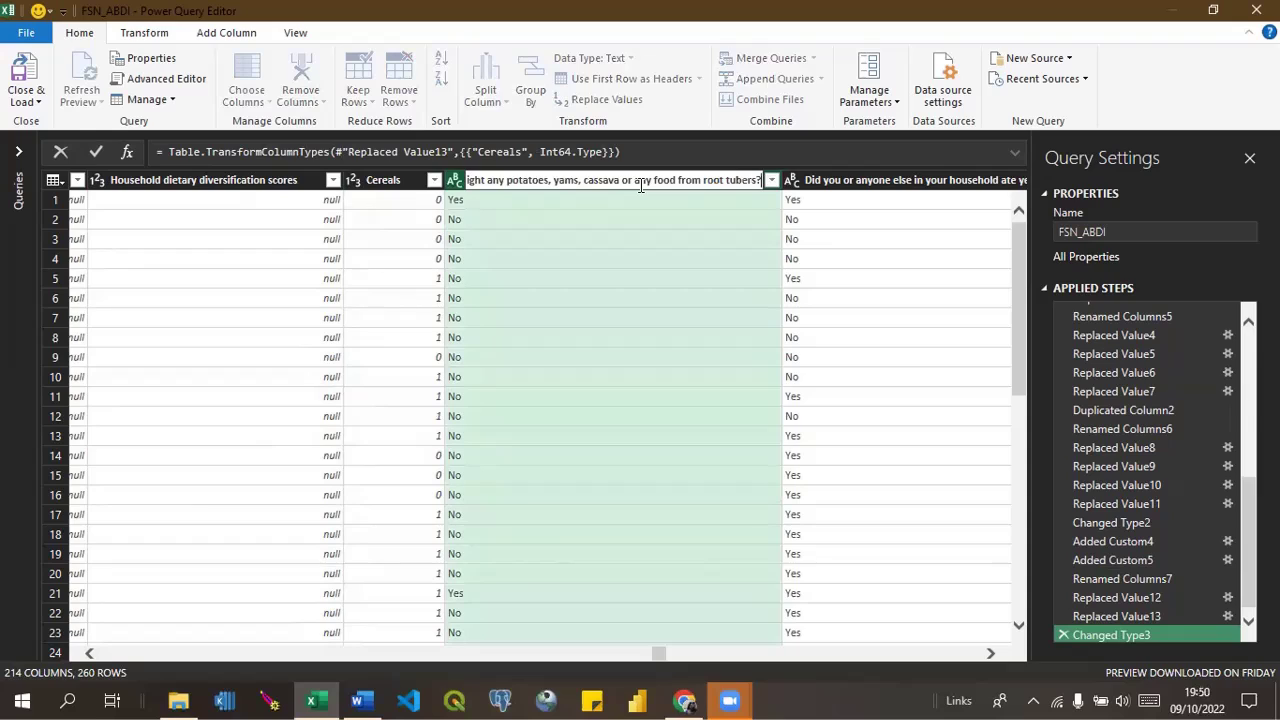
key(ctrl+a)
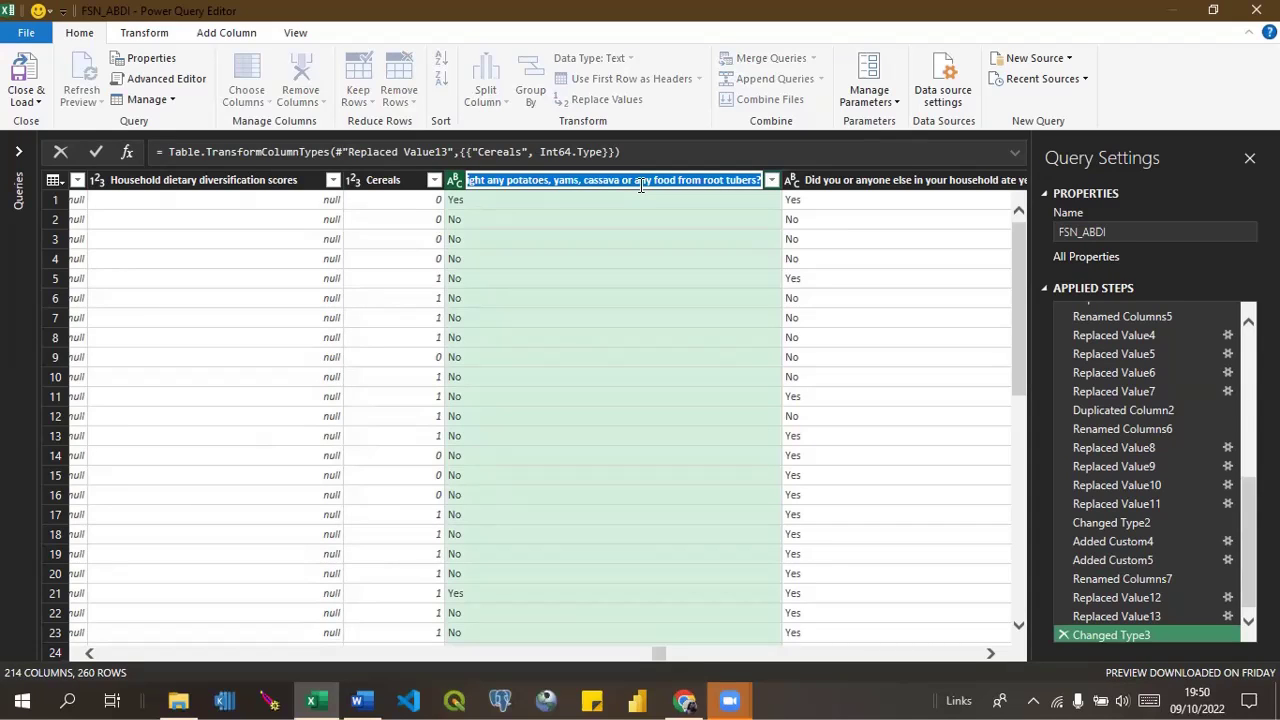
text(White)
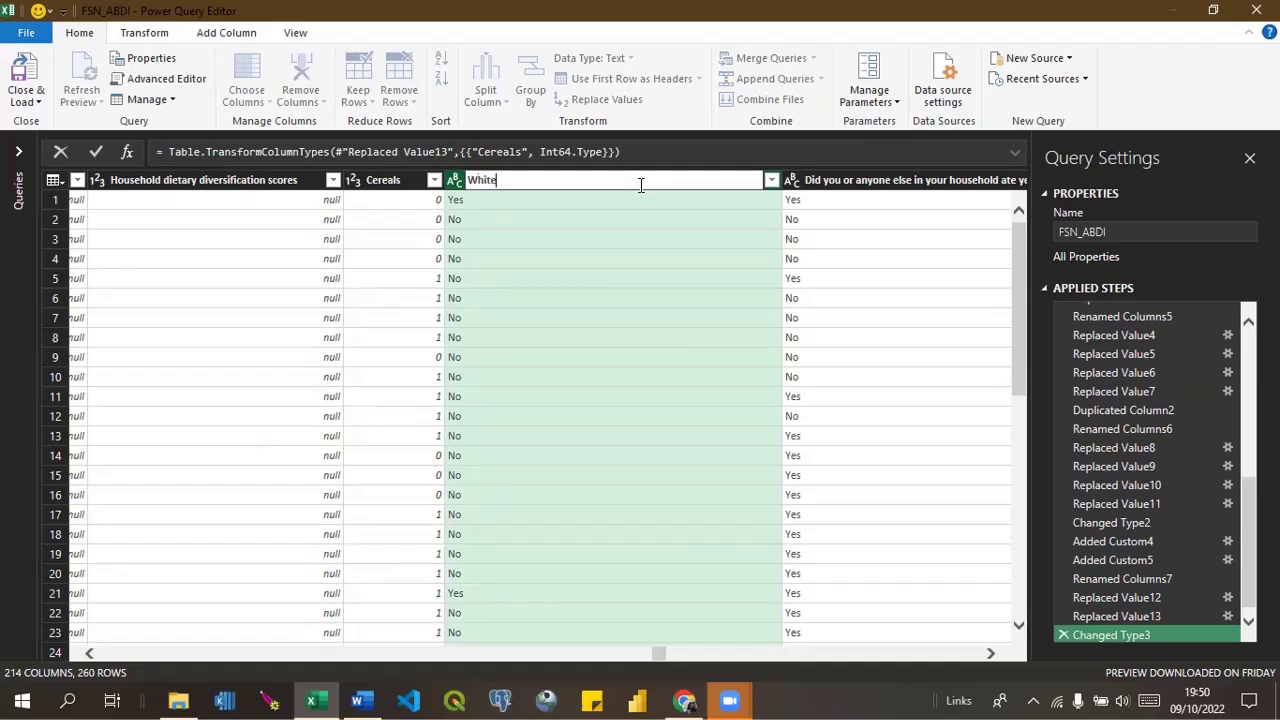
text( Roots and Tubers)
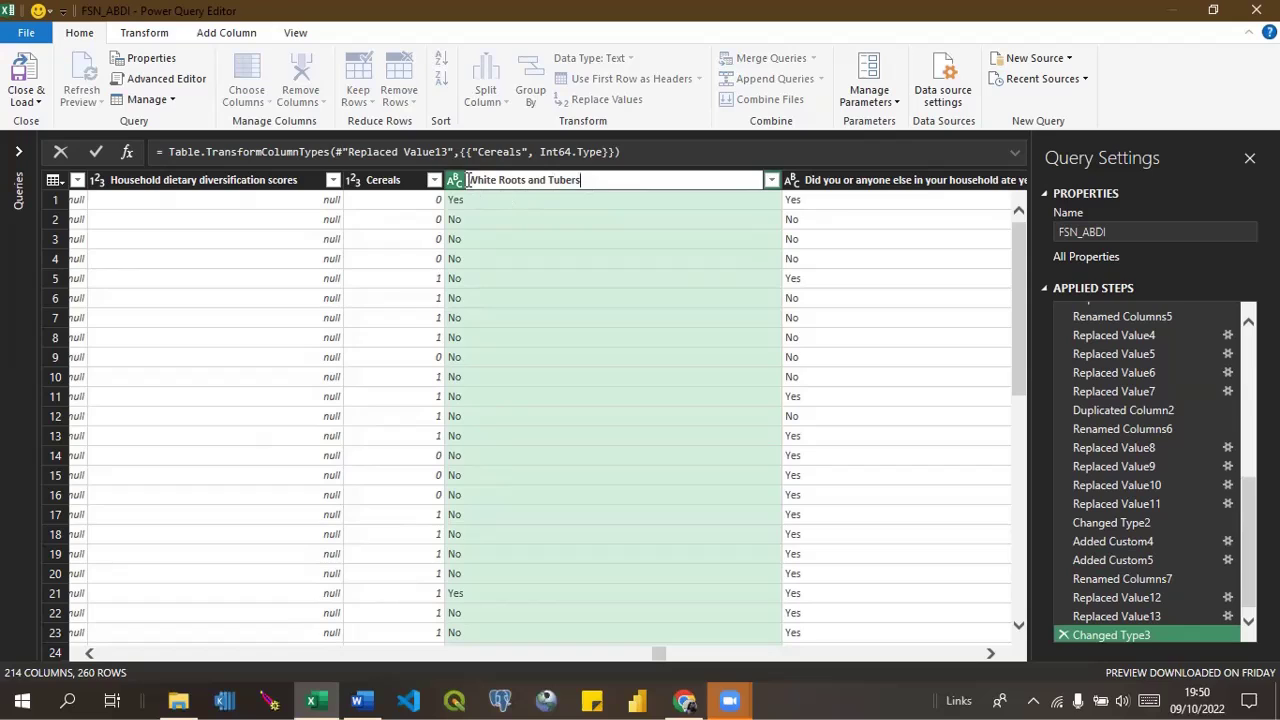
key(Return)
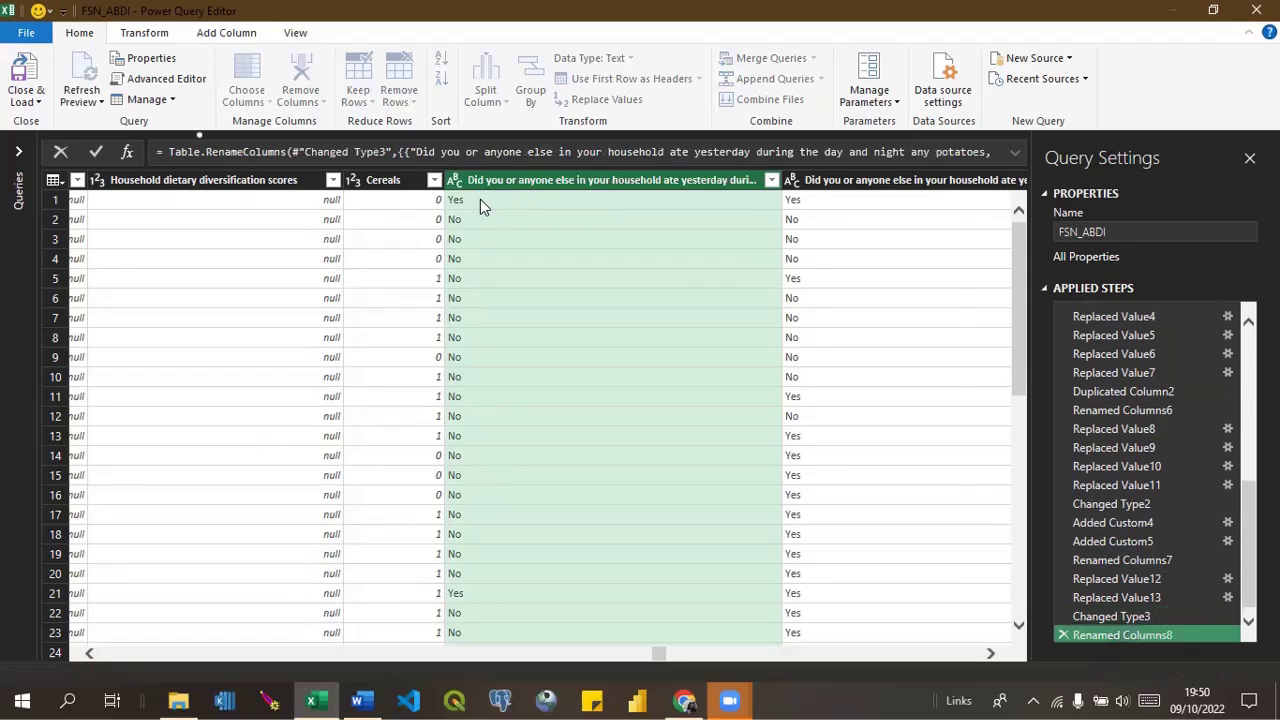
Replace every "Yes" in the White Roots and Tubers column with 1.
click(480, 199)
right_click(480, 199)
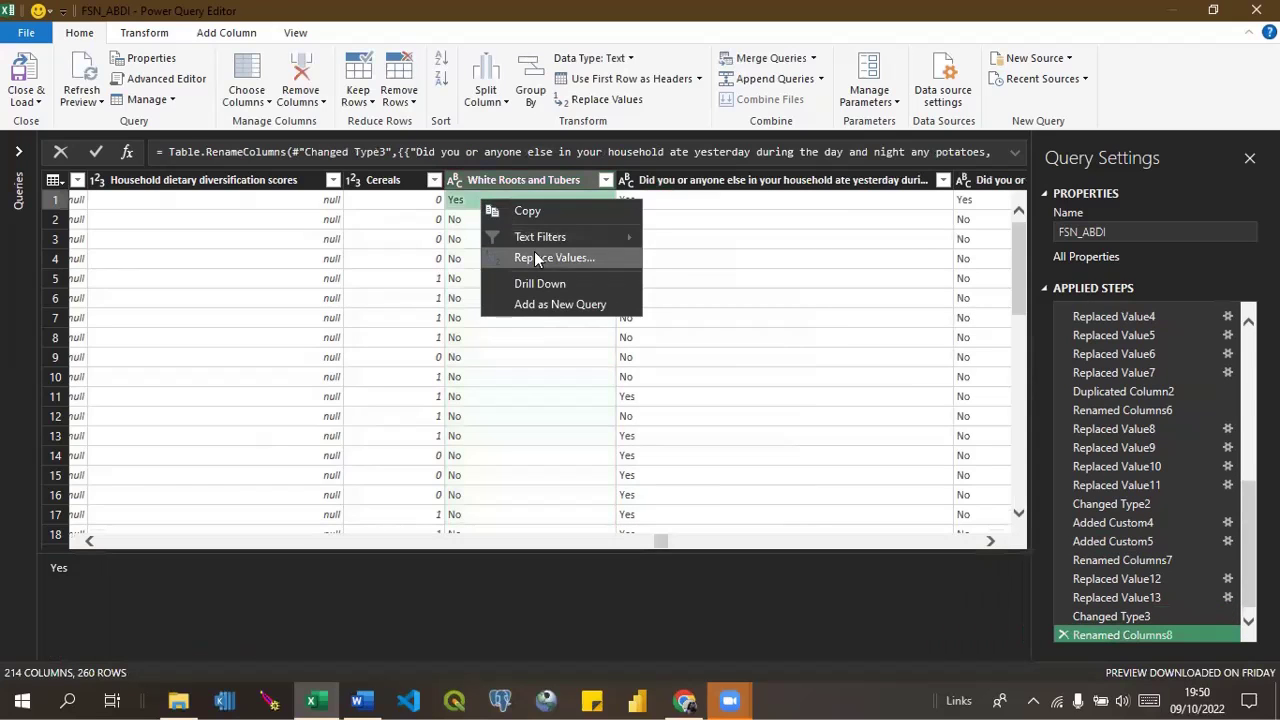
click(534, 258)
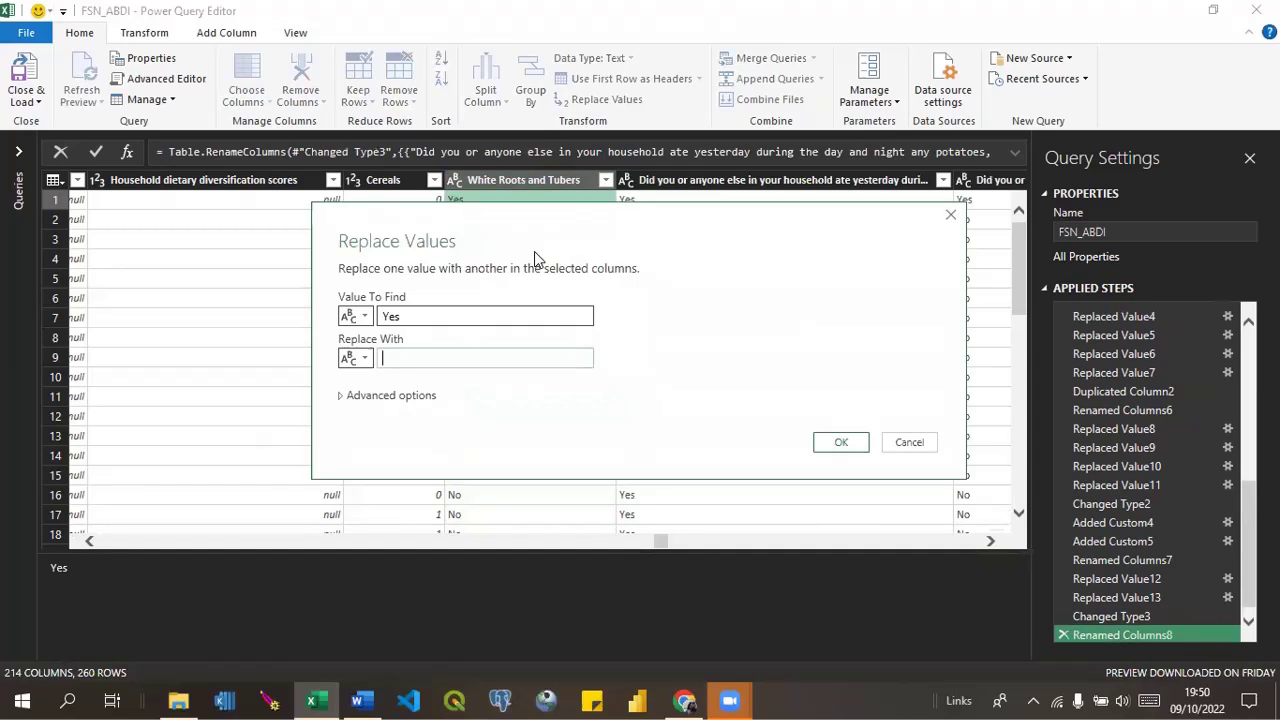
text(1)
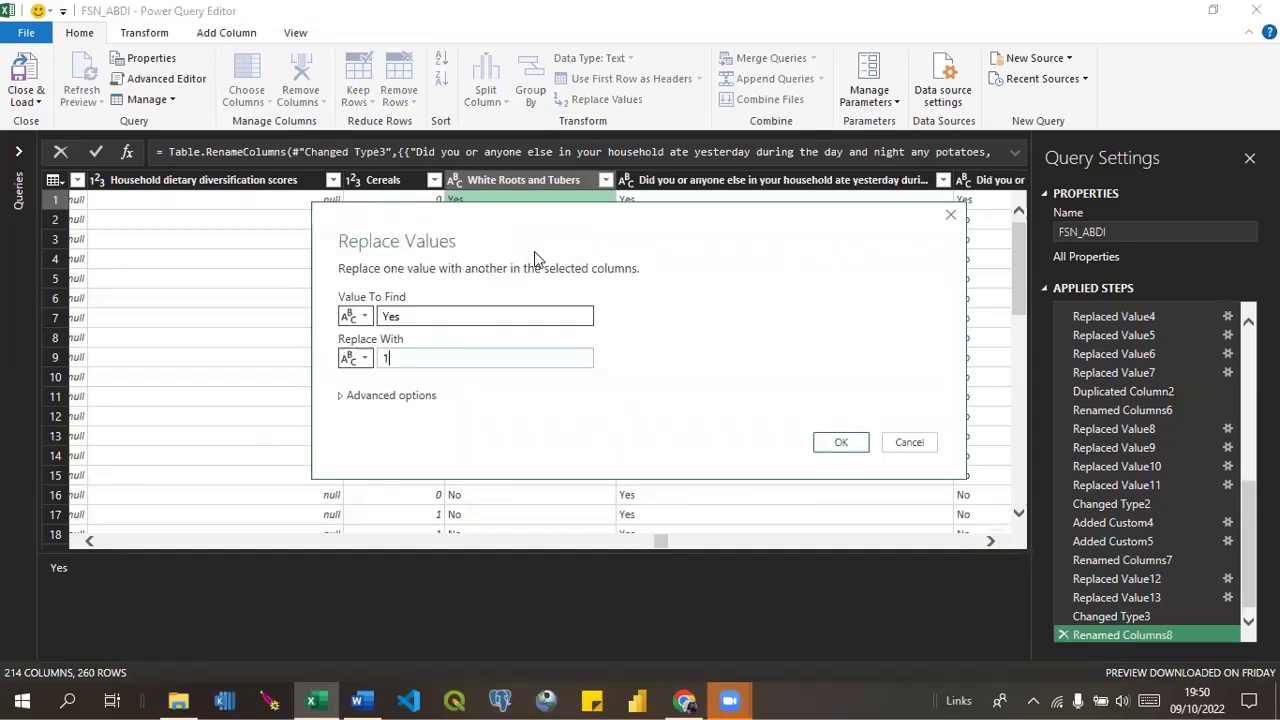
click(836, 447)
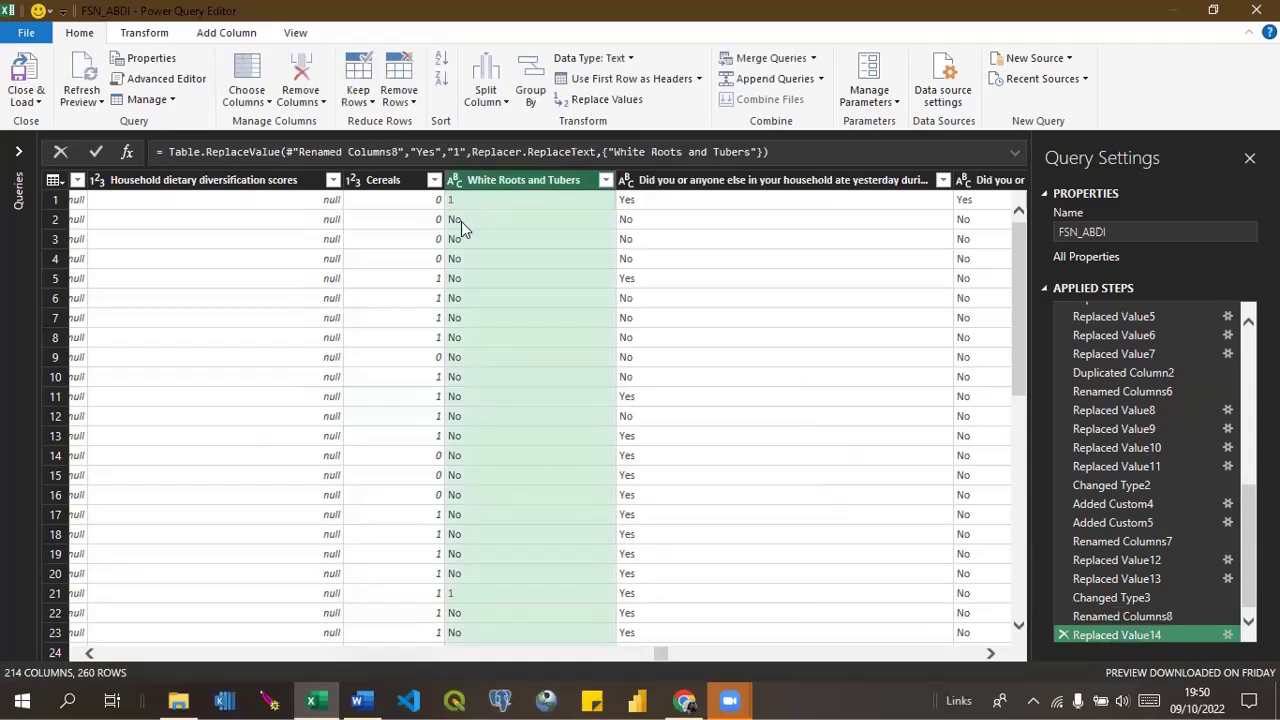
Replace every "No" in the White Roots and Tubers column with 0.
right_click(459, 221)
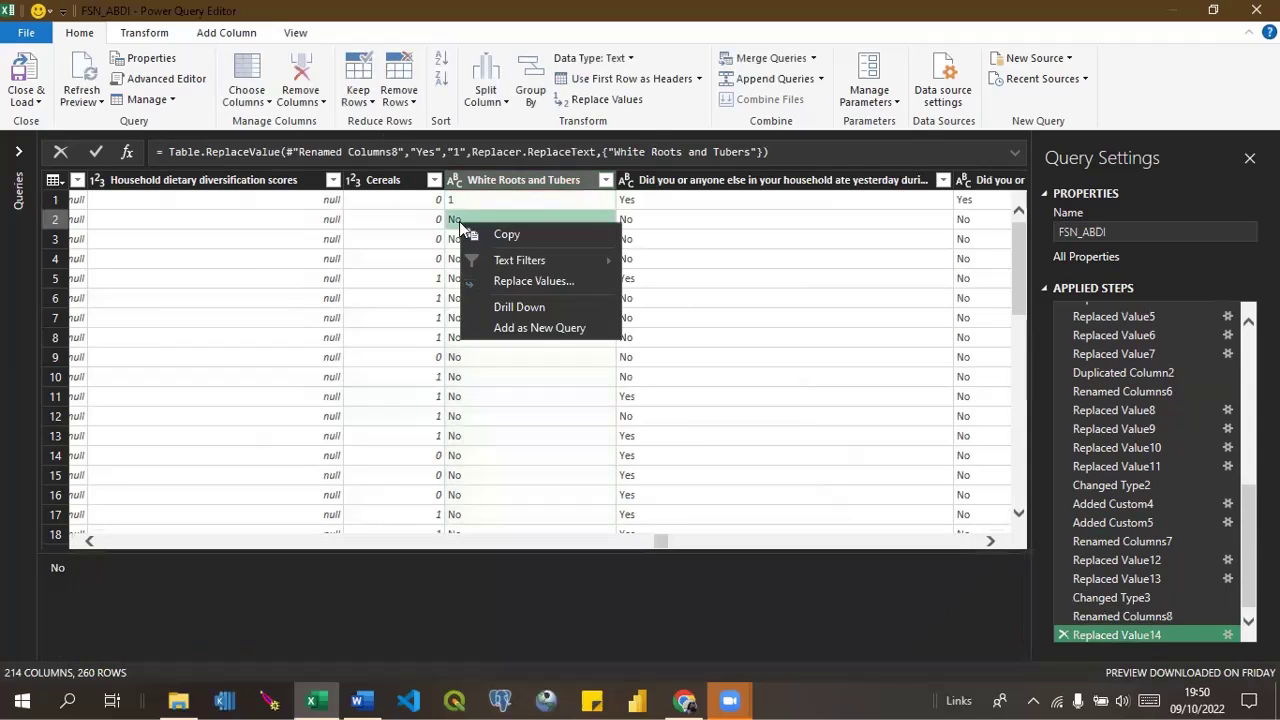
click(512, 281)
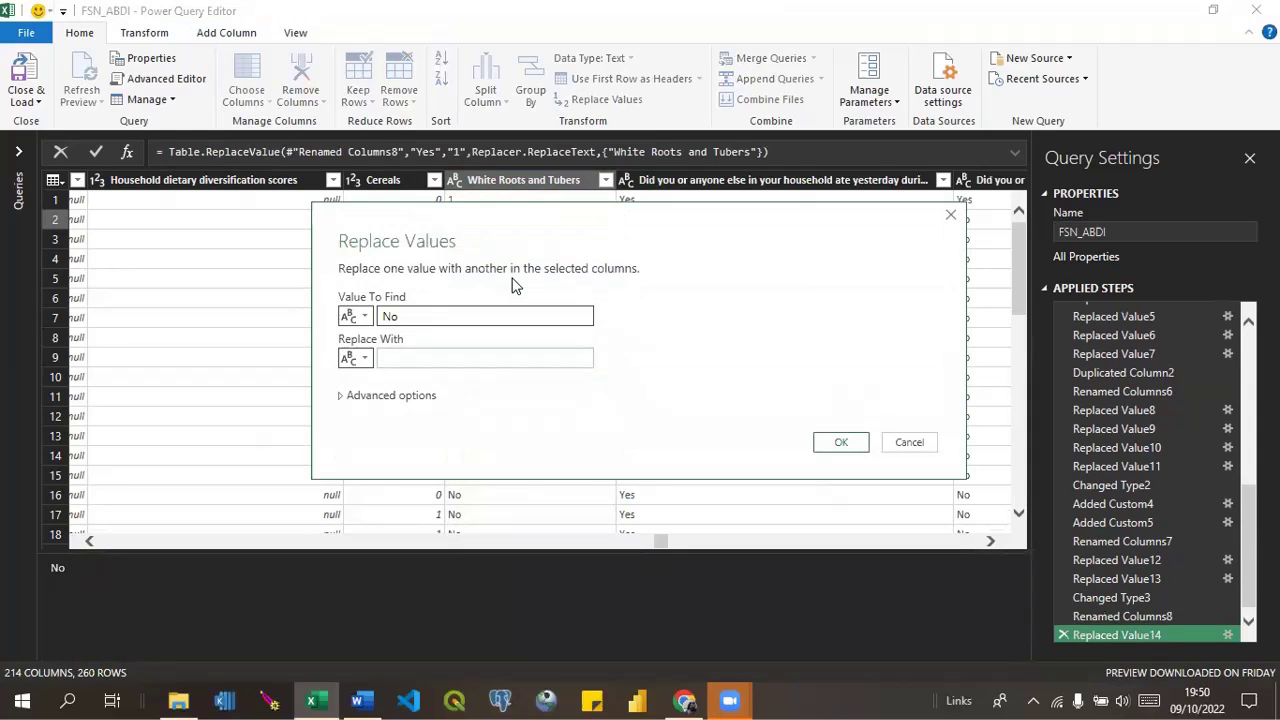
text(0)
click(841, 442)
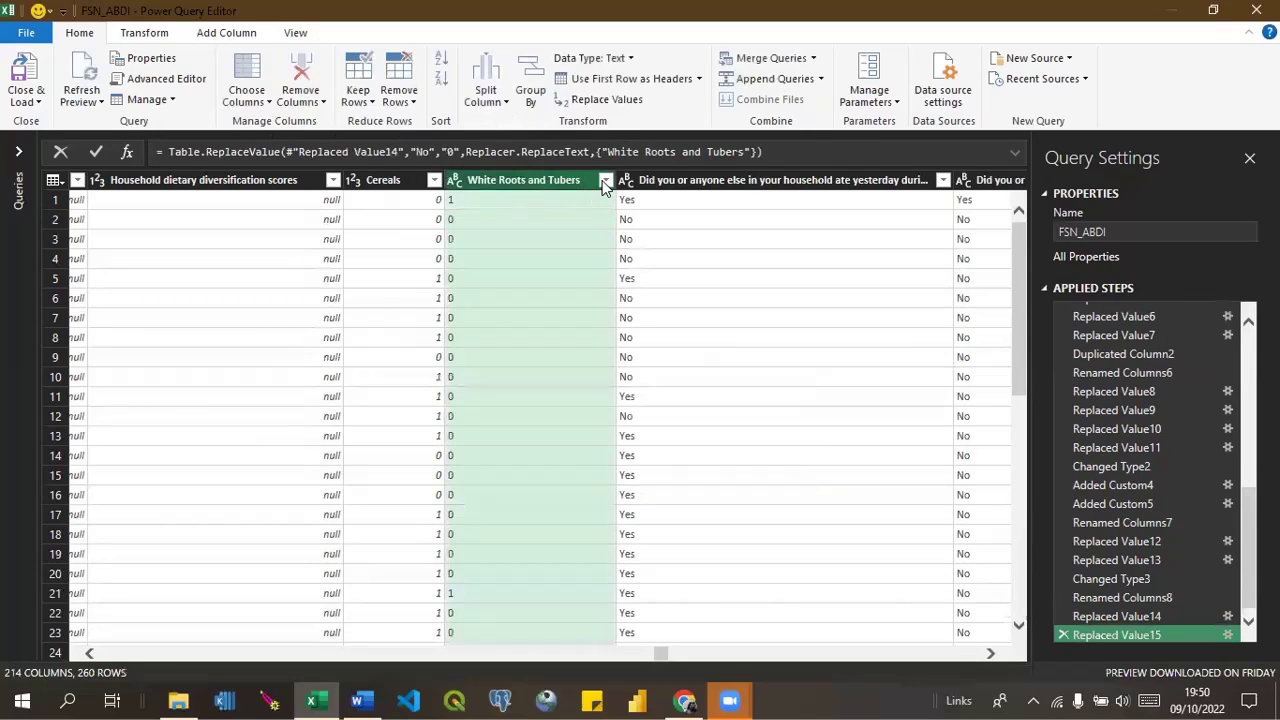
Check the distinct values of the White Roots and Tubers and Cereals columns, and set White Roots and Tubers to the Whole Number data type.
click(605, 180)
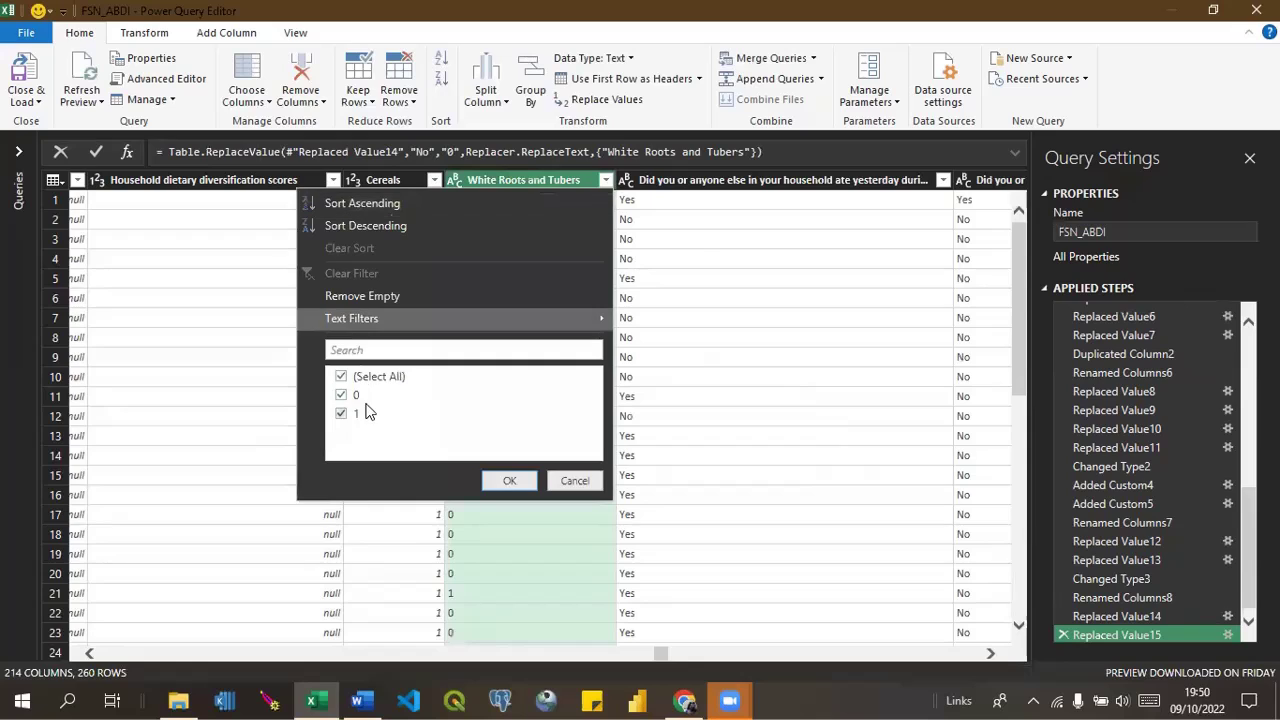
click(691, 245)
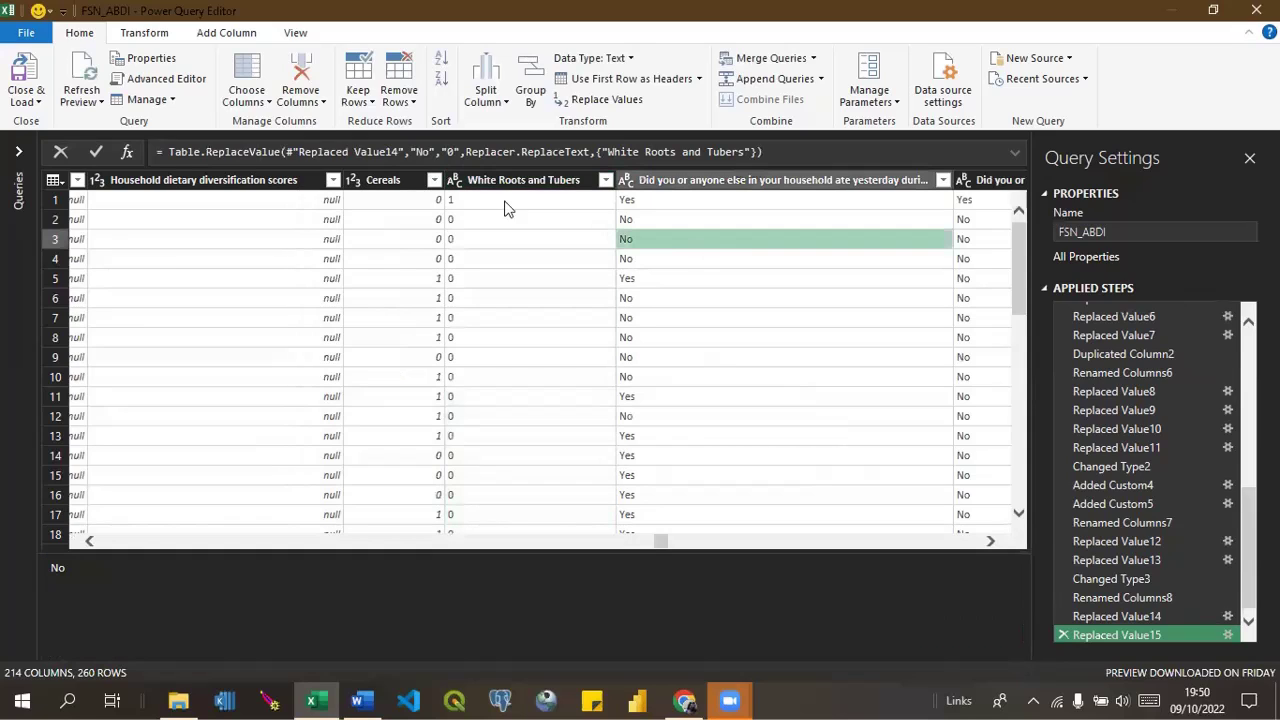
click(446, 219)
click(433, 180)
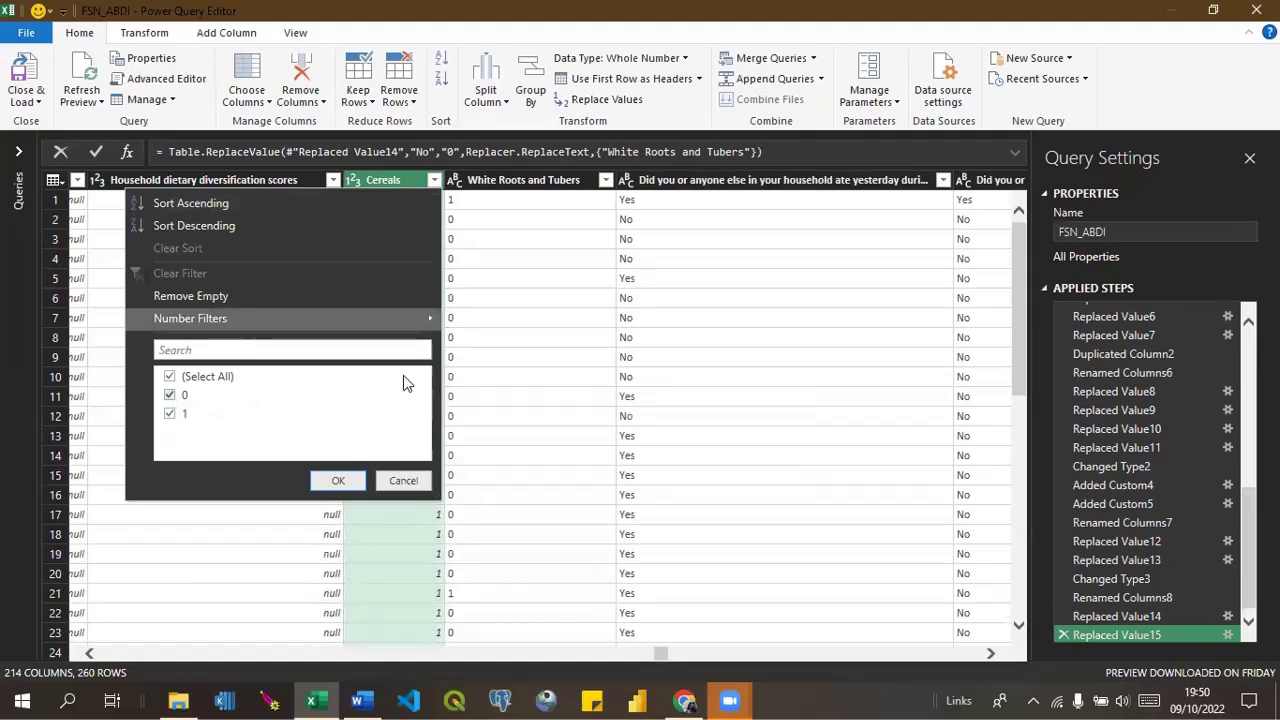
click(531, 379)
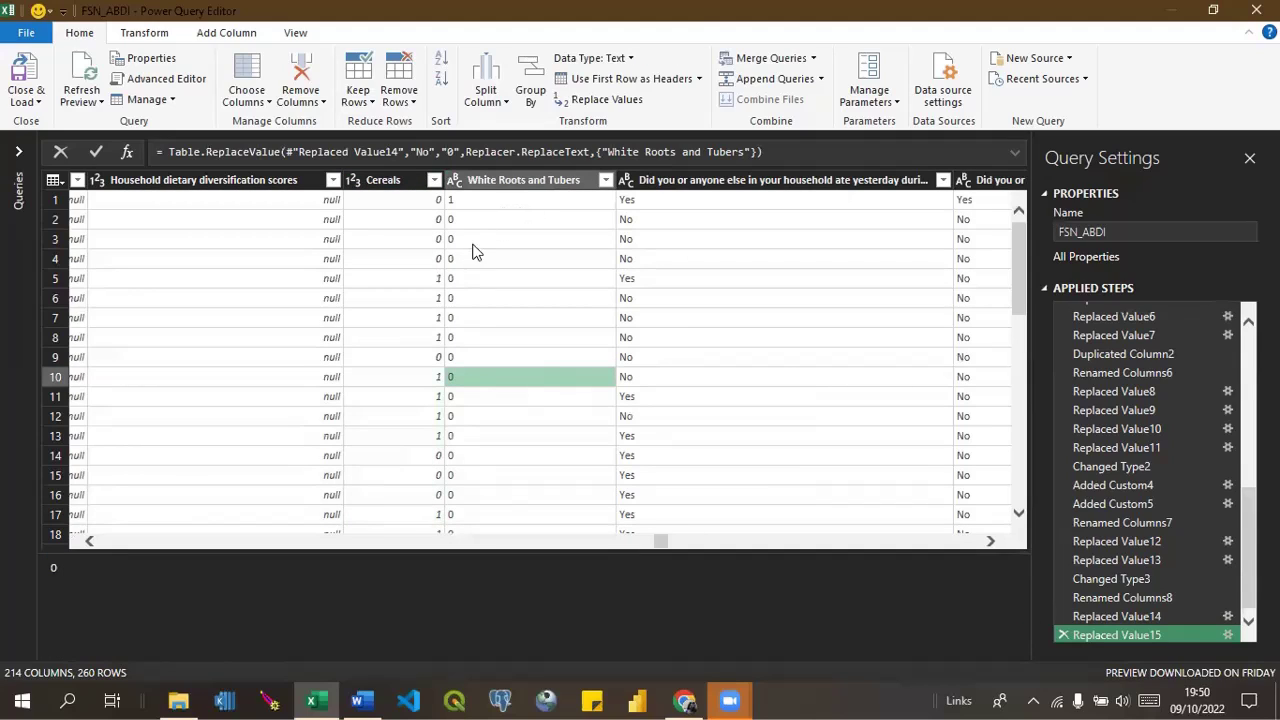
click(455, 184)
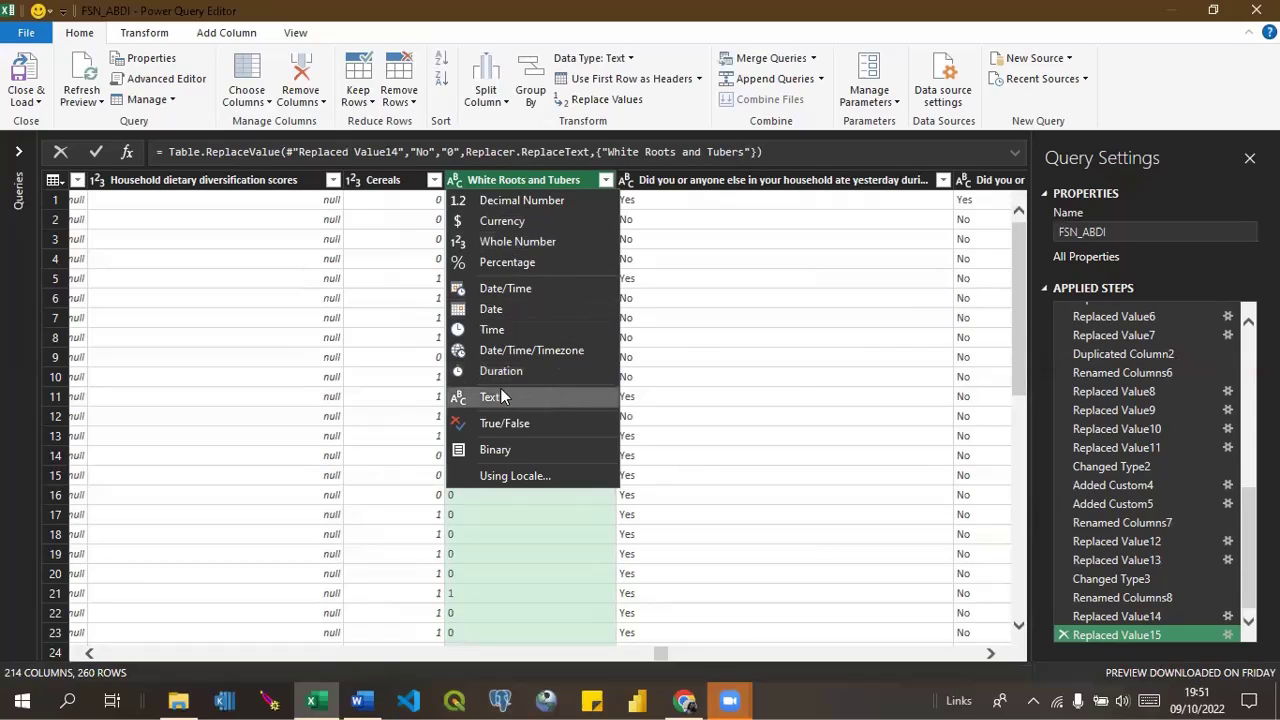
click(487, 241)
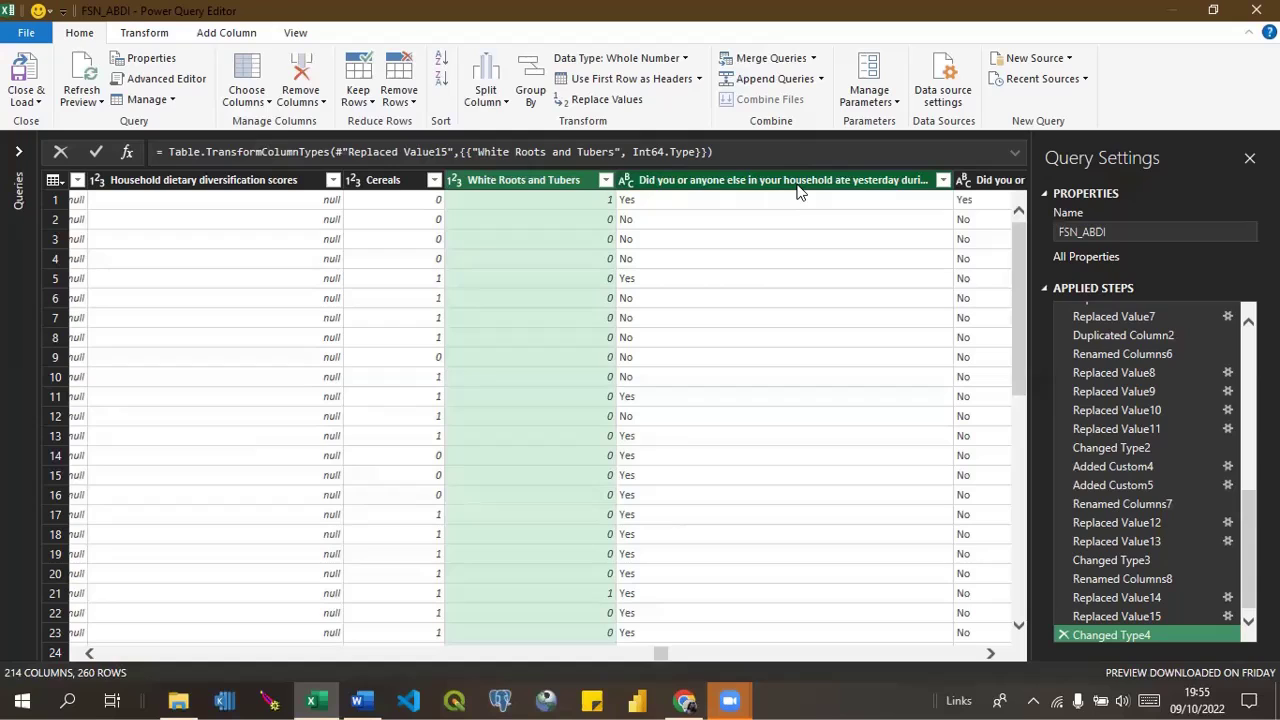
Rename the question column about vegetables/leaves such as spinach, onions, tomatoes and okra as "Vegatables".
click(757, 181)
double_click(757, 181)
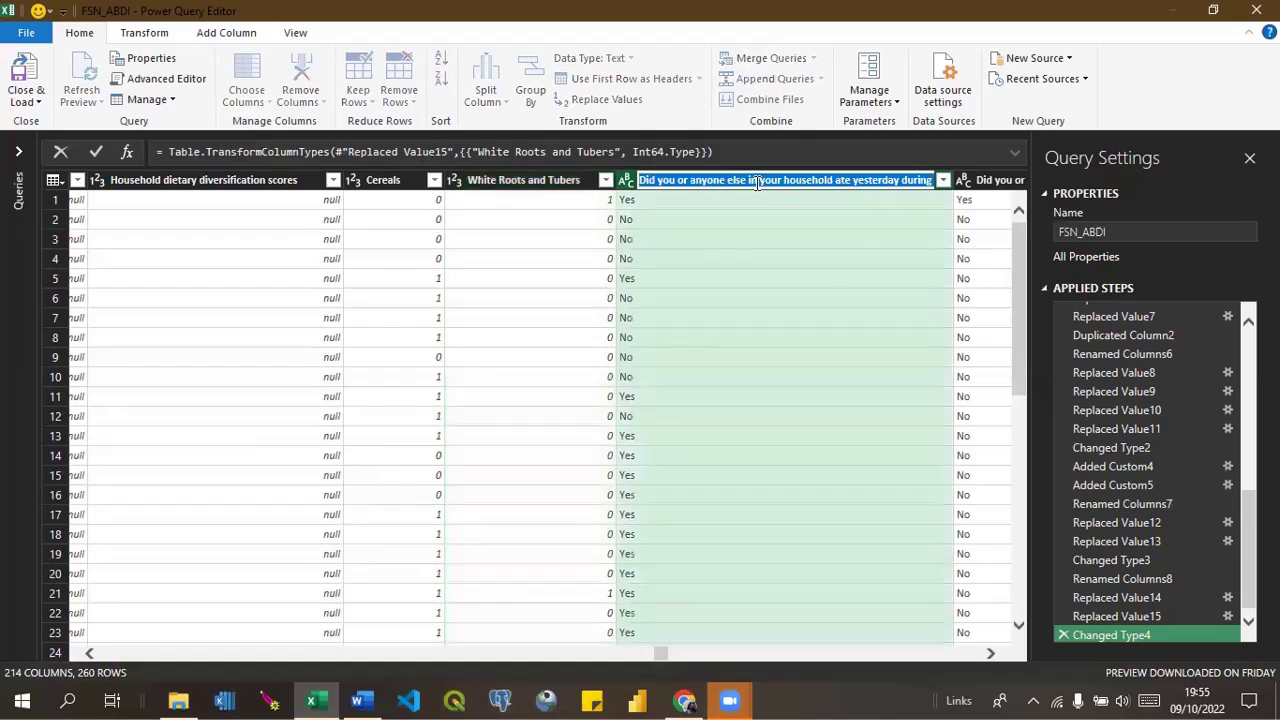
click(855, 183)
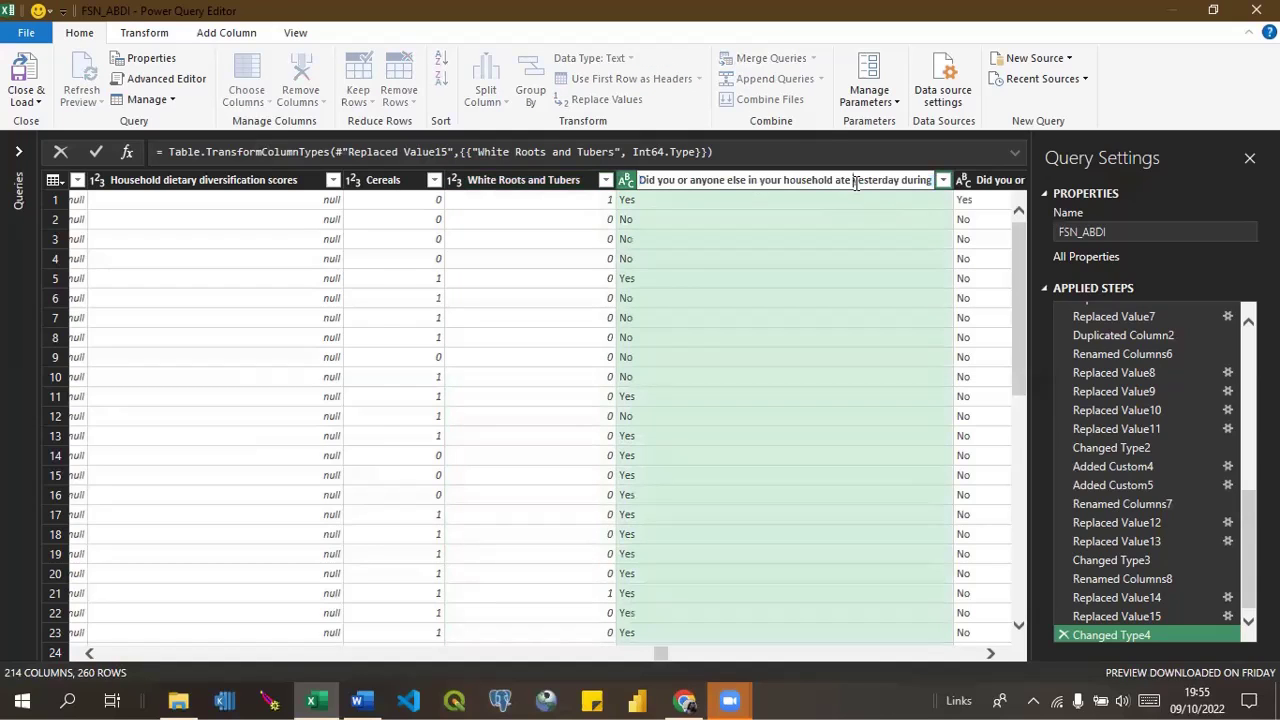
key(ctrl+a)
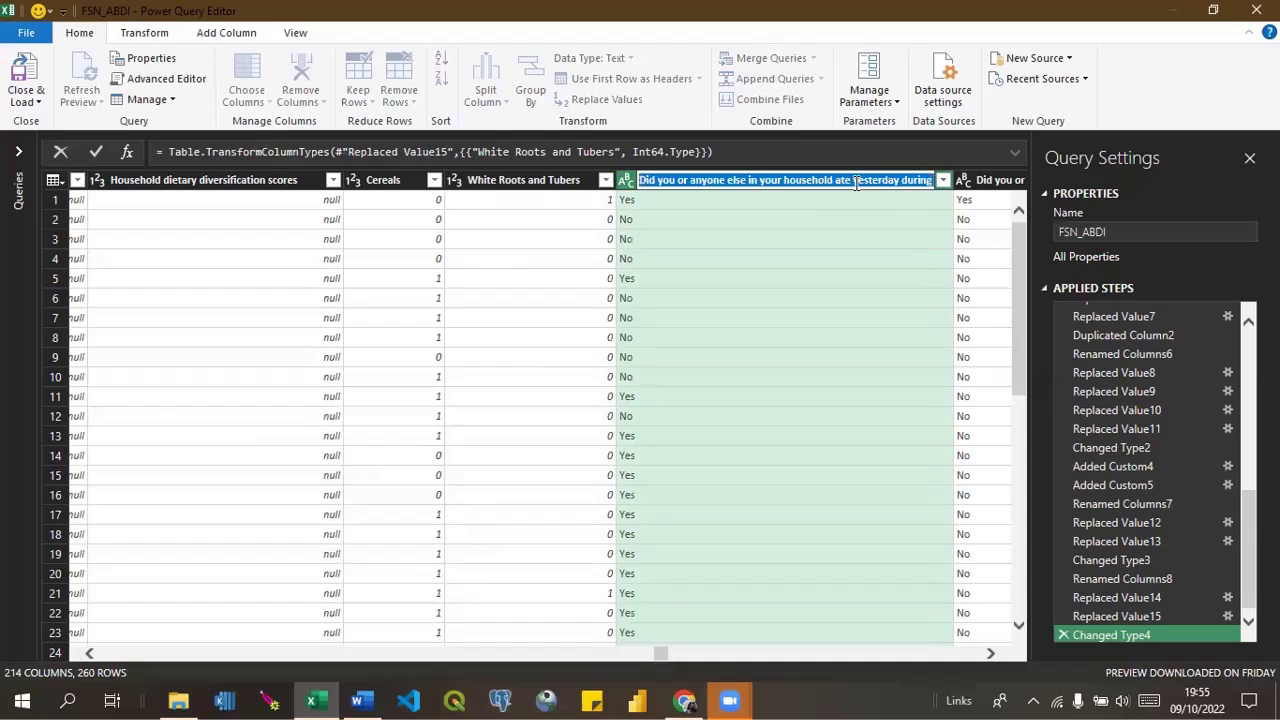
key(End)
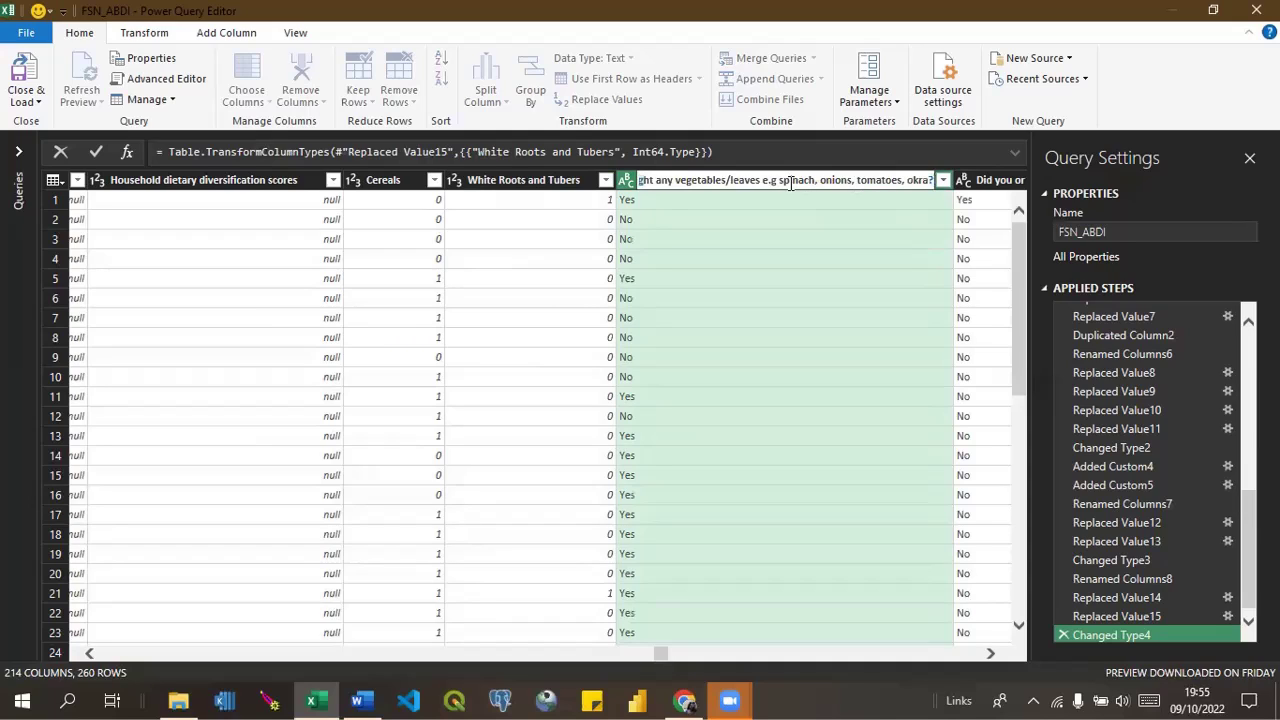
key(ctrl+a)
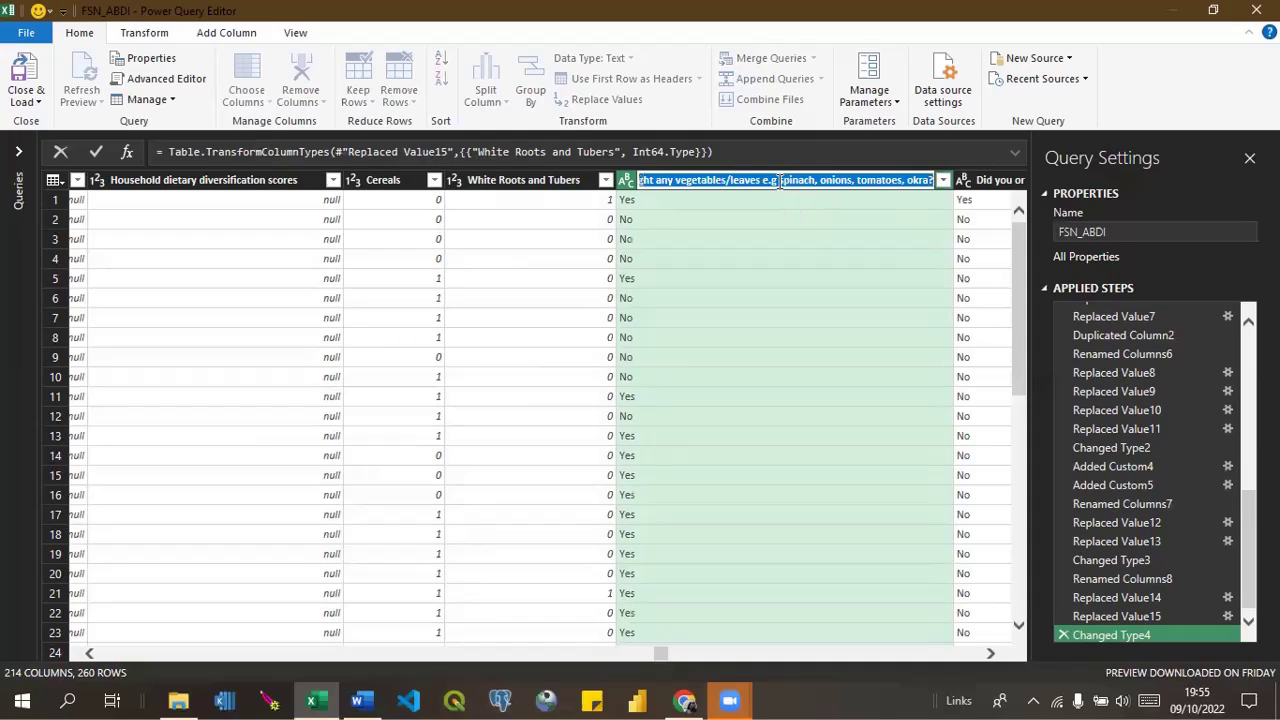
text(Vegt)
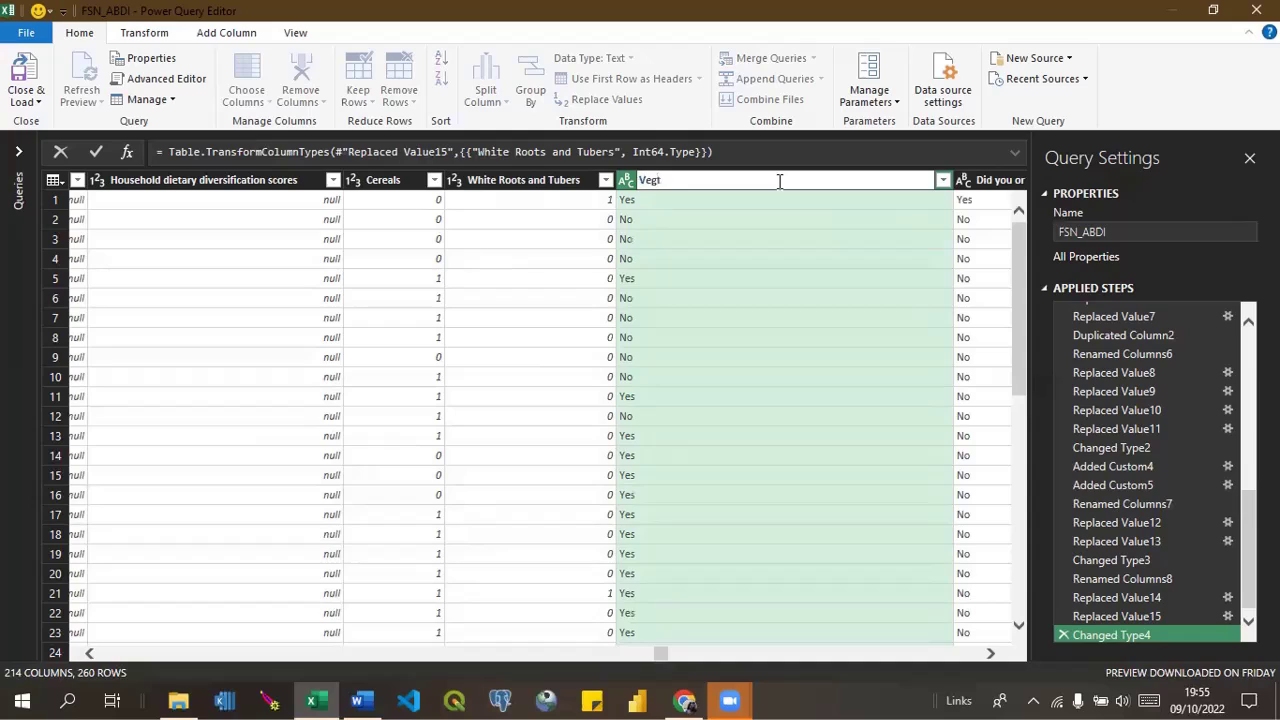
key(BackSpace)
text(atebles)
click(672, 180)
key(Delete)
text(a)
key(Return)
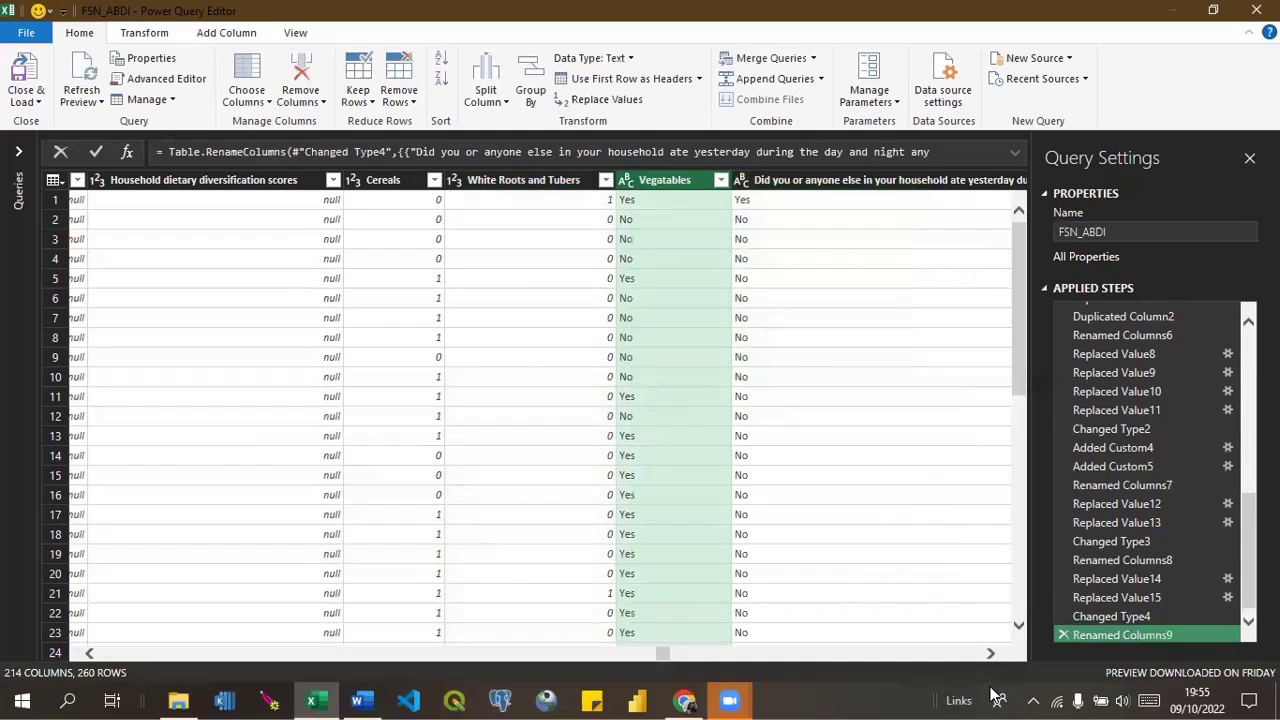
Replace every "Yes" in the Vegatables column with 1.
scroll(540, 400, right, 3)
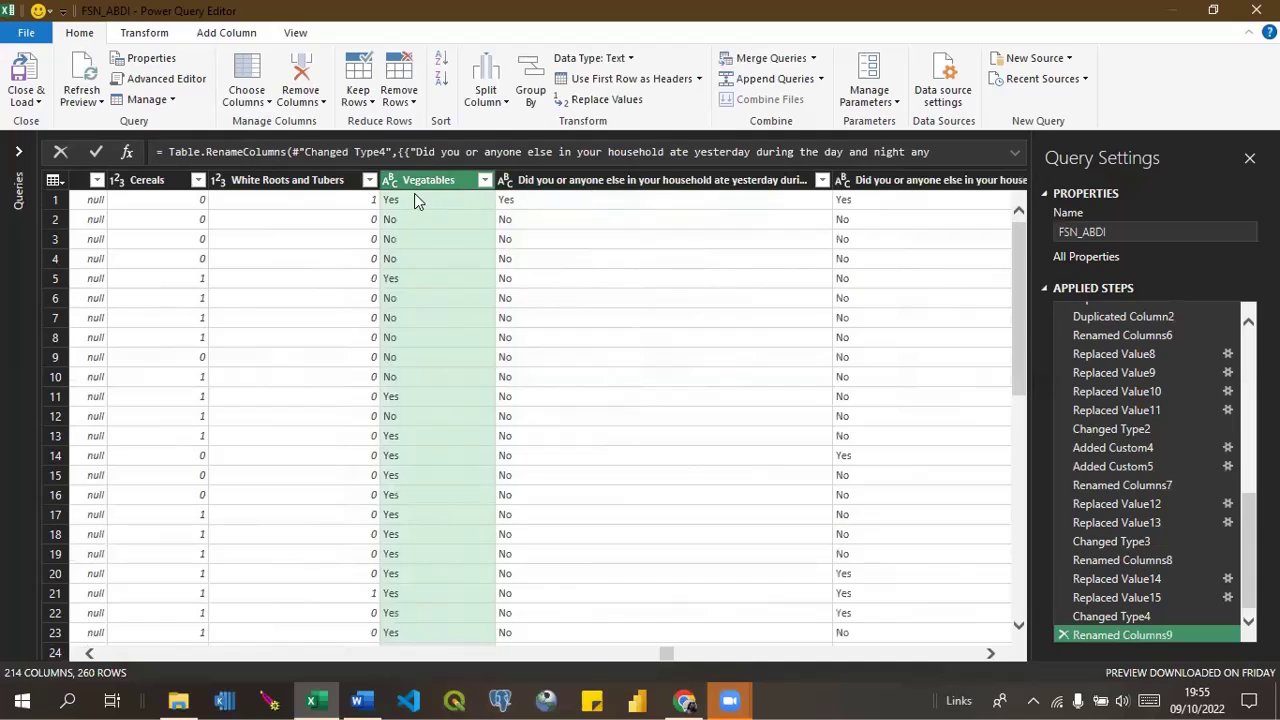
click(417, 200)
right_click(417, 200)
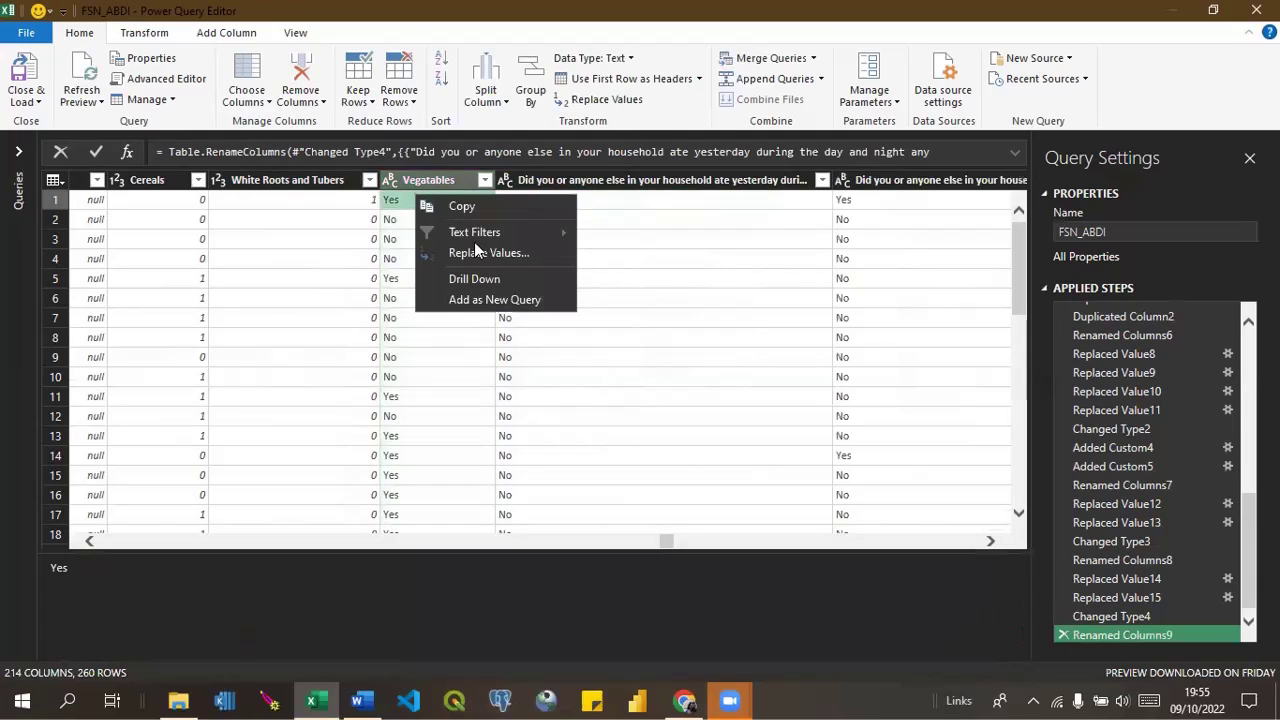
click(467, 251)
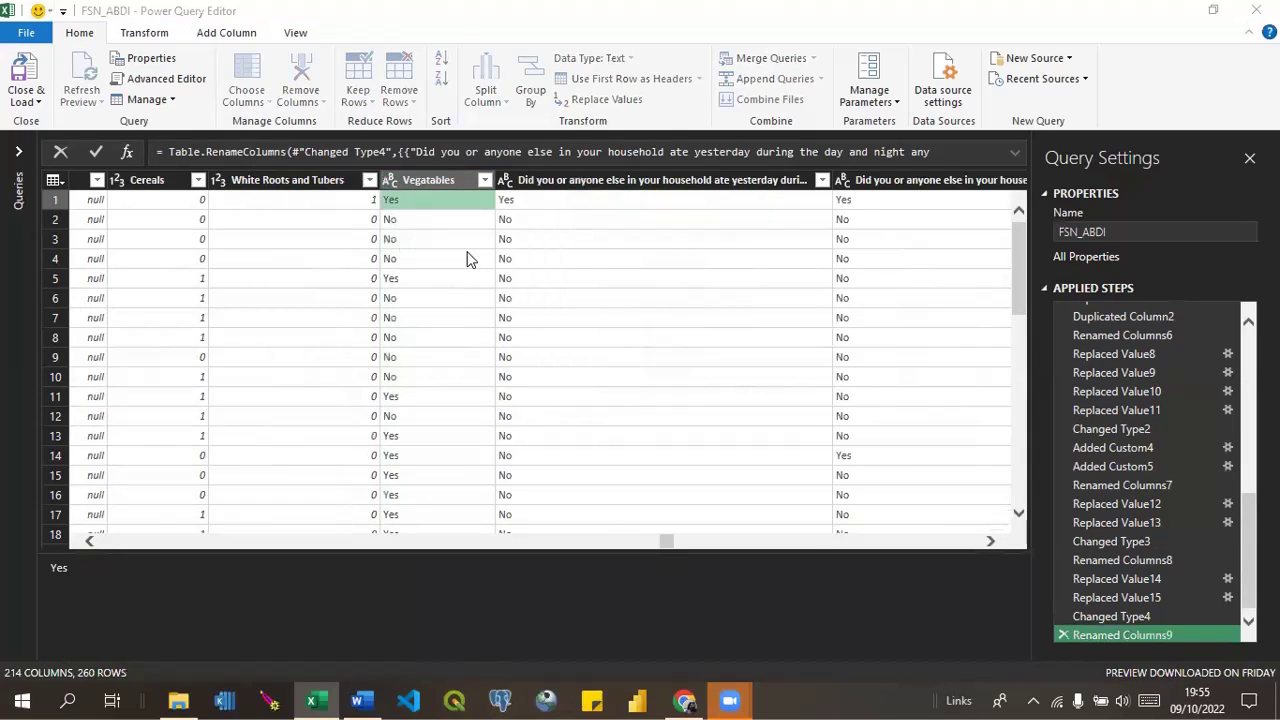
text(1)
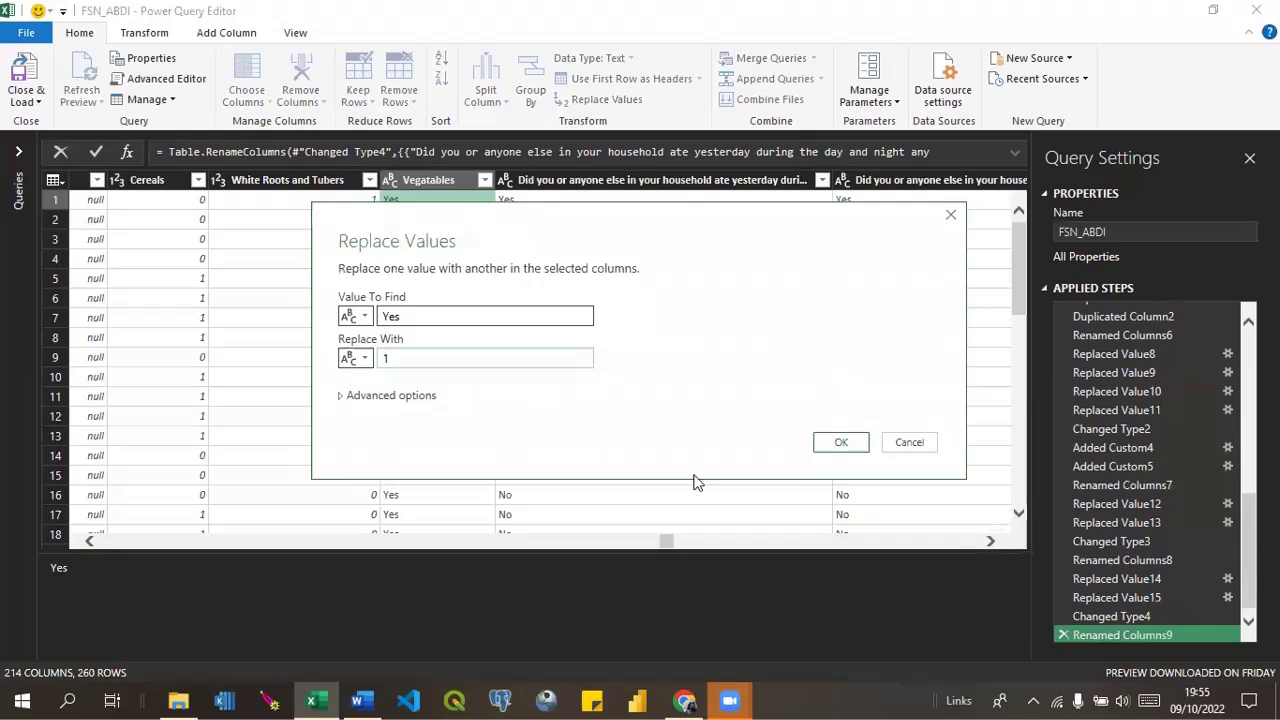
click(839, 444)
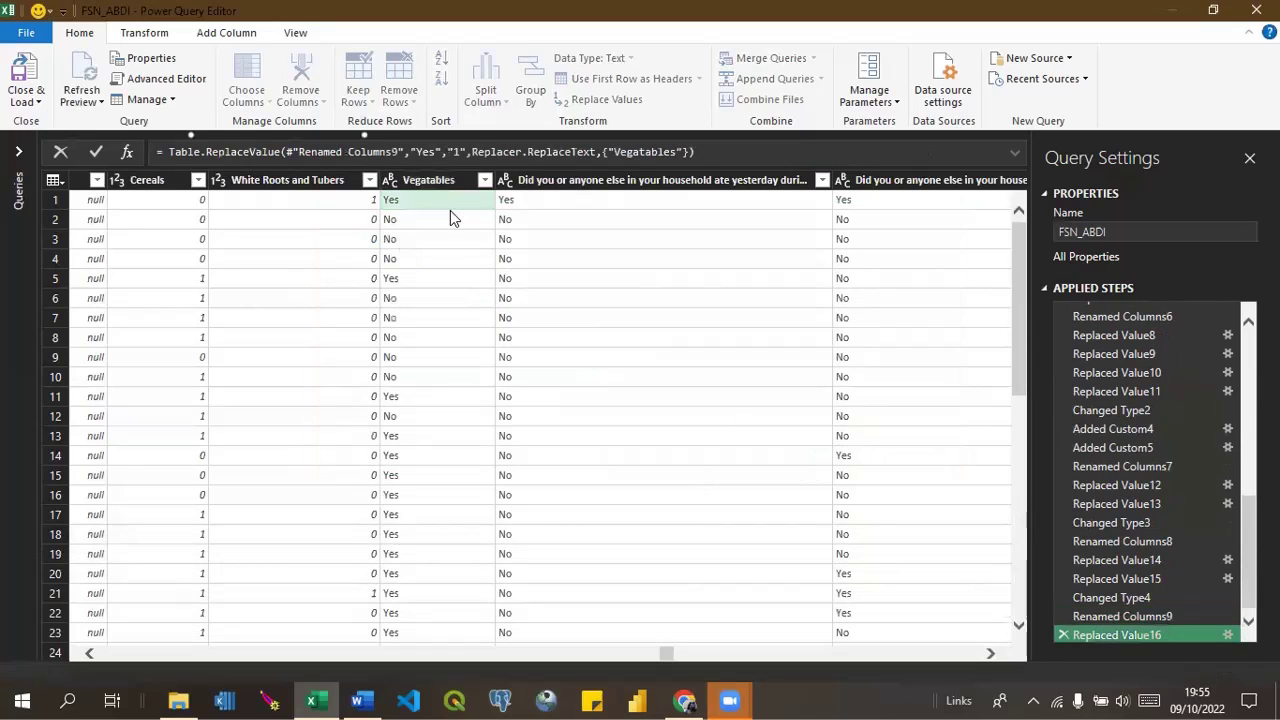
Replace every "No" in the Vegatables column with 0 and set the column to the Whole Number data type.
right_click(401, 221)
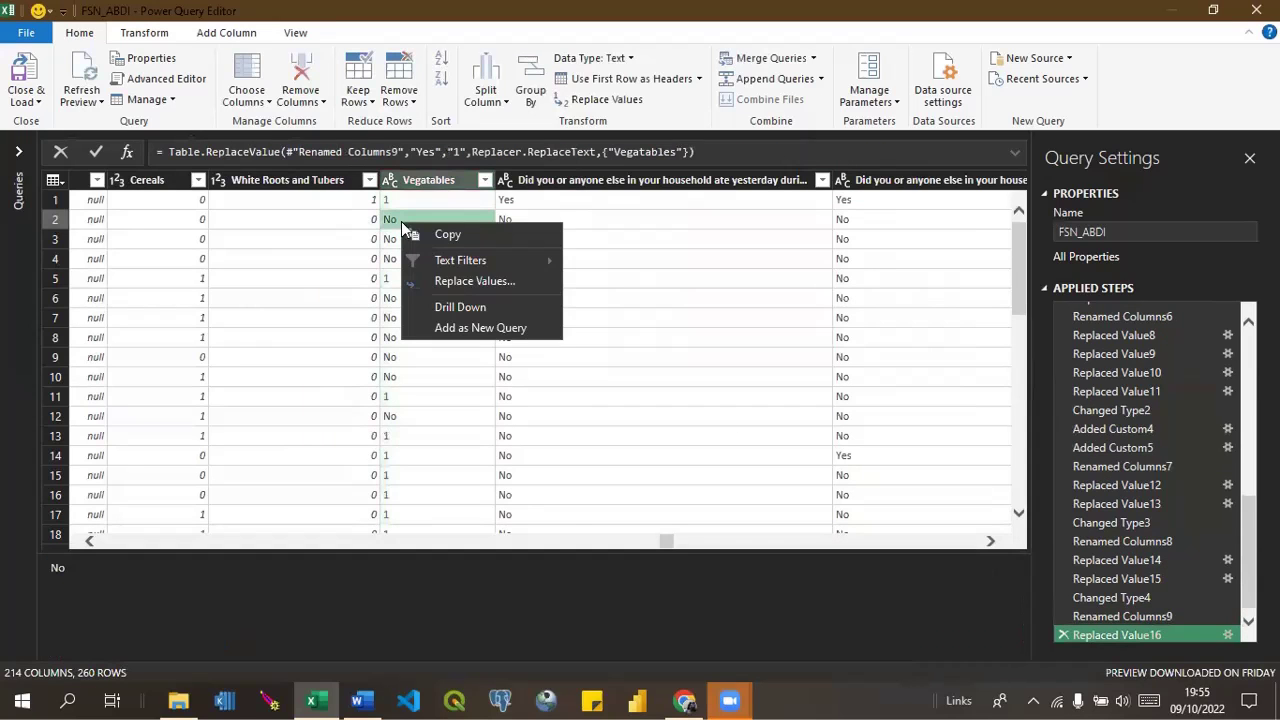
click(450, 283)
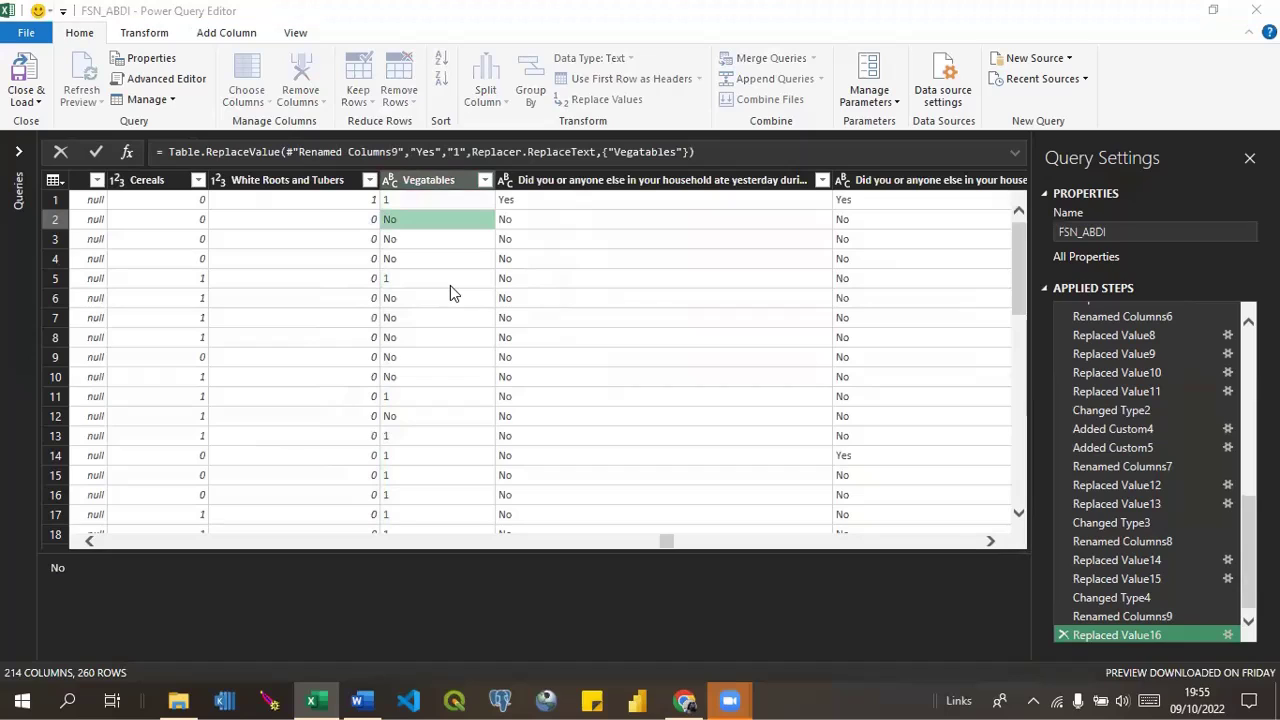
text(0)
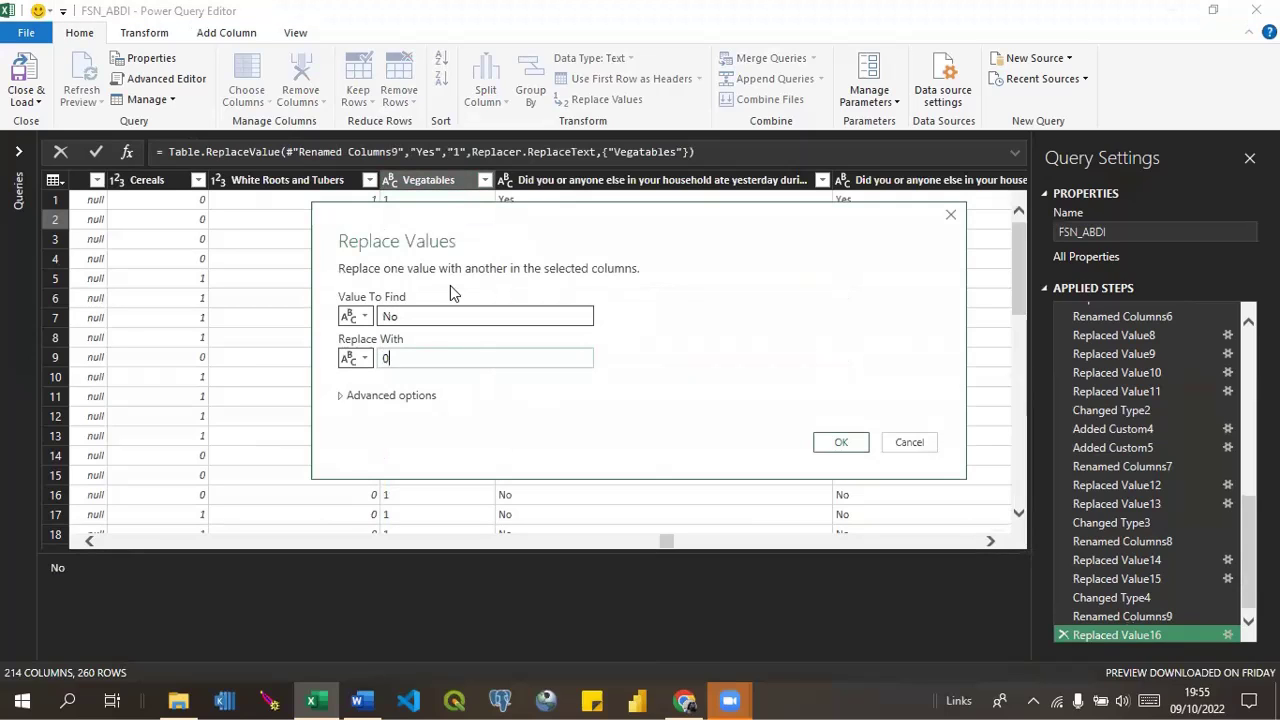
click(829, 443)
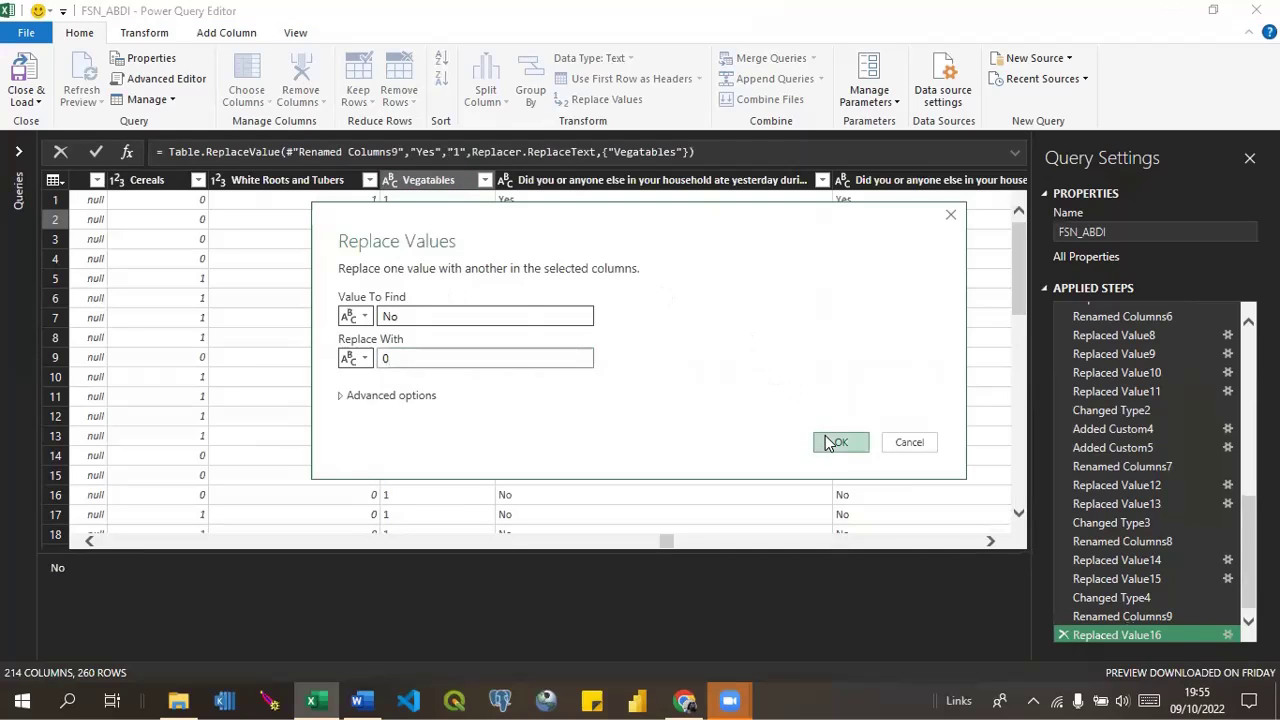
click(405, 190)
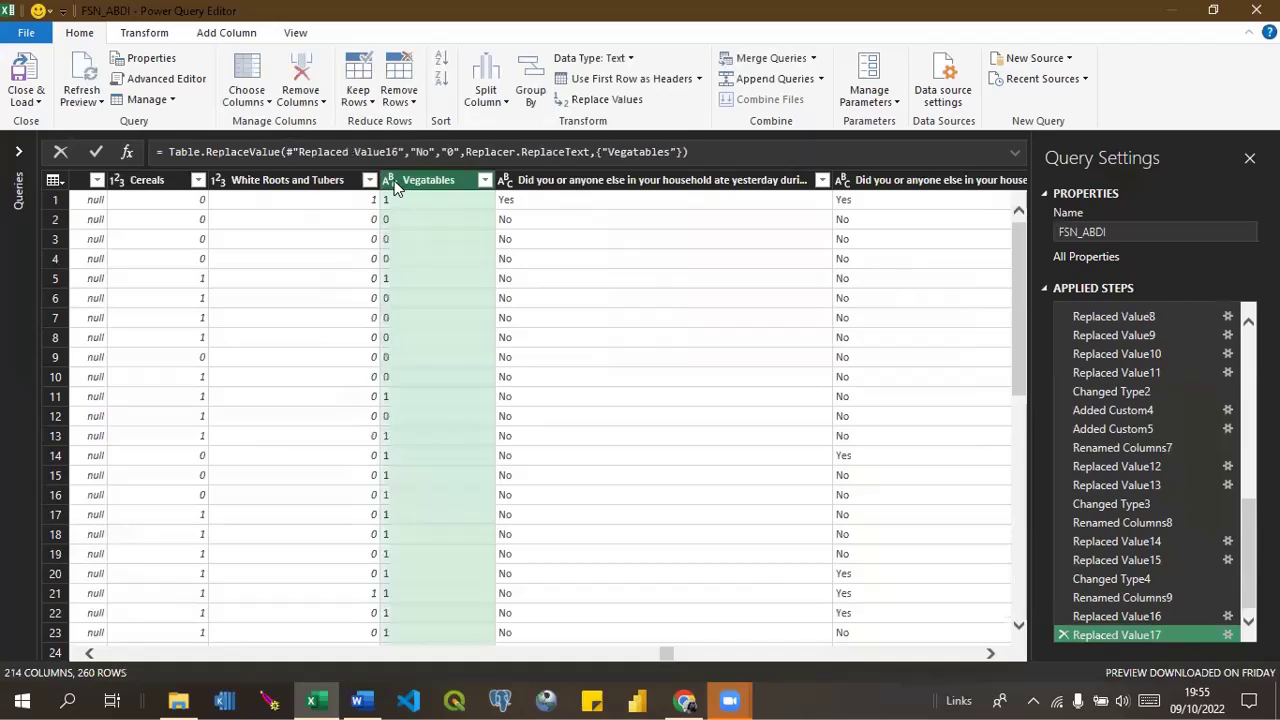
click(390, 181)
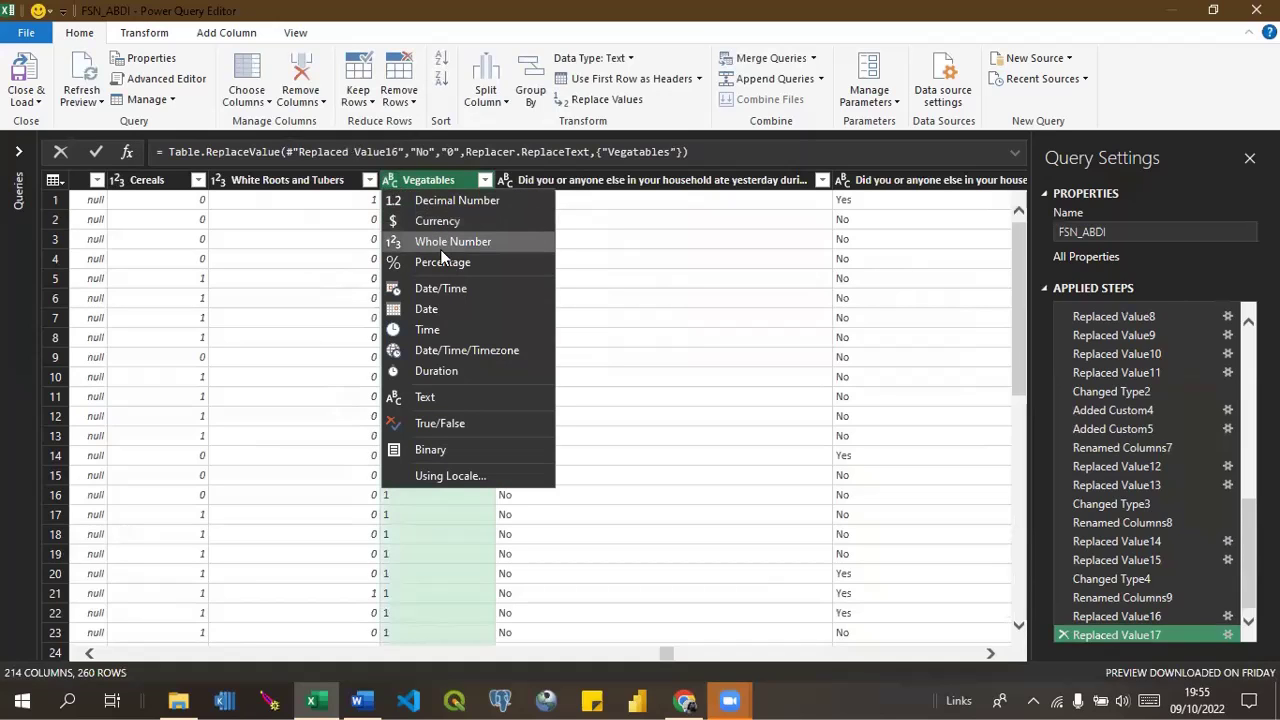
click(445, 244)
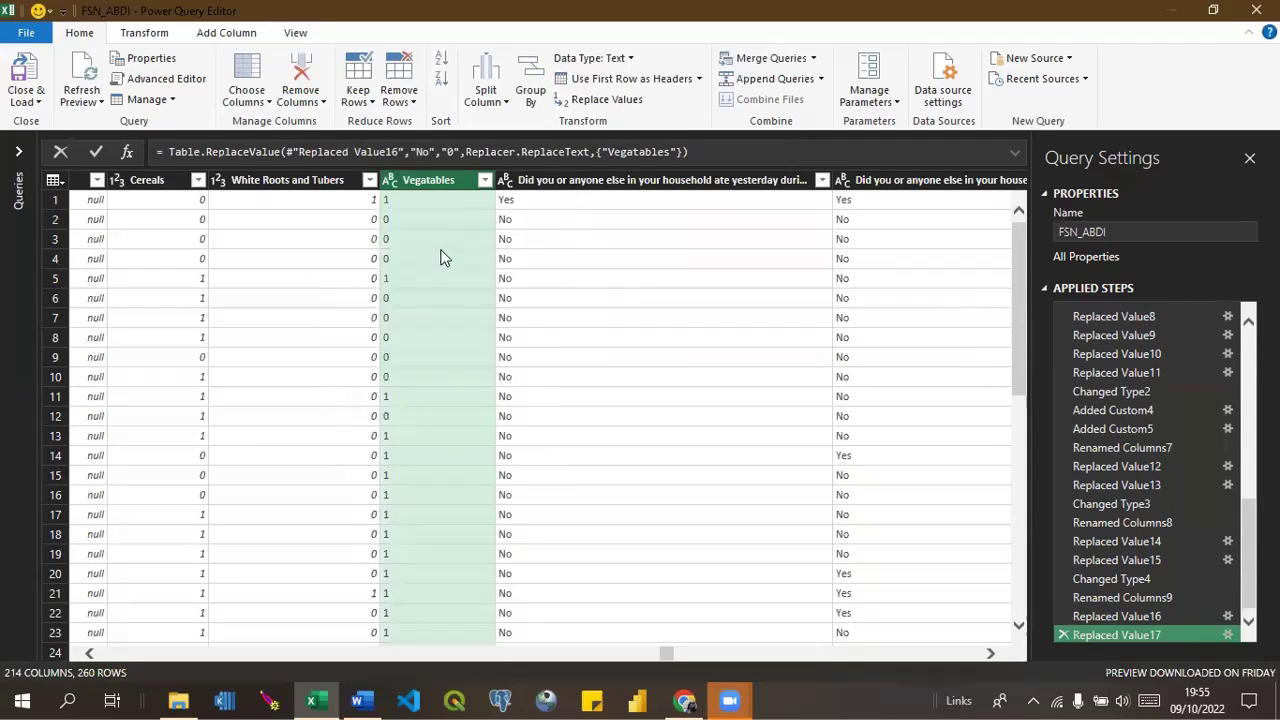
Try to rename the question column about fruits such as oranges, mangoes and guavas as "Fruits".
click(518, 183)
right_click(518, 183)
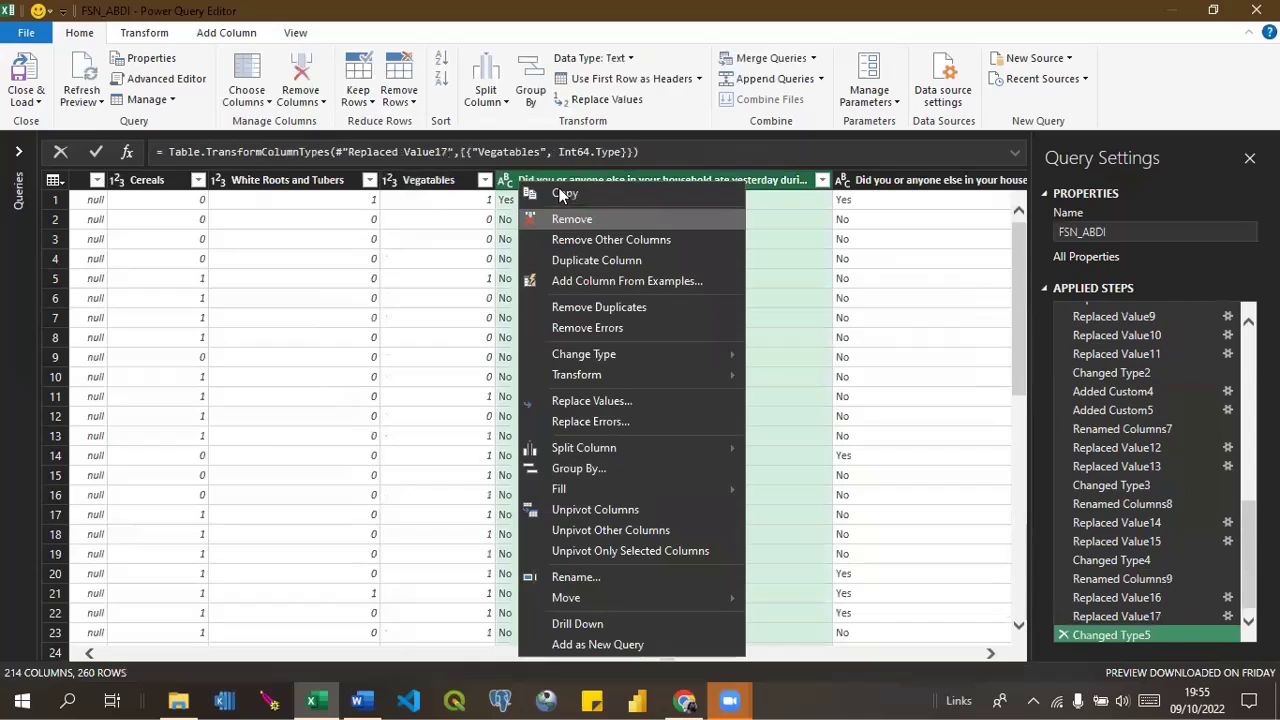
double_click(547, 172)
key(End)
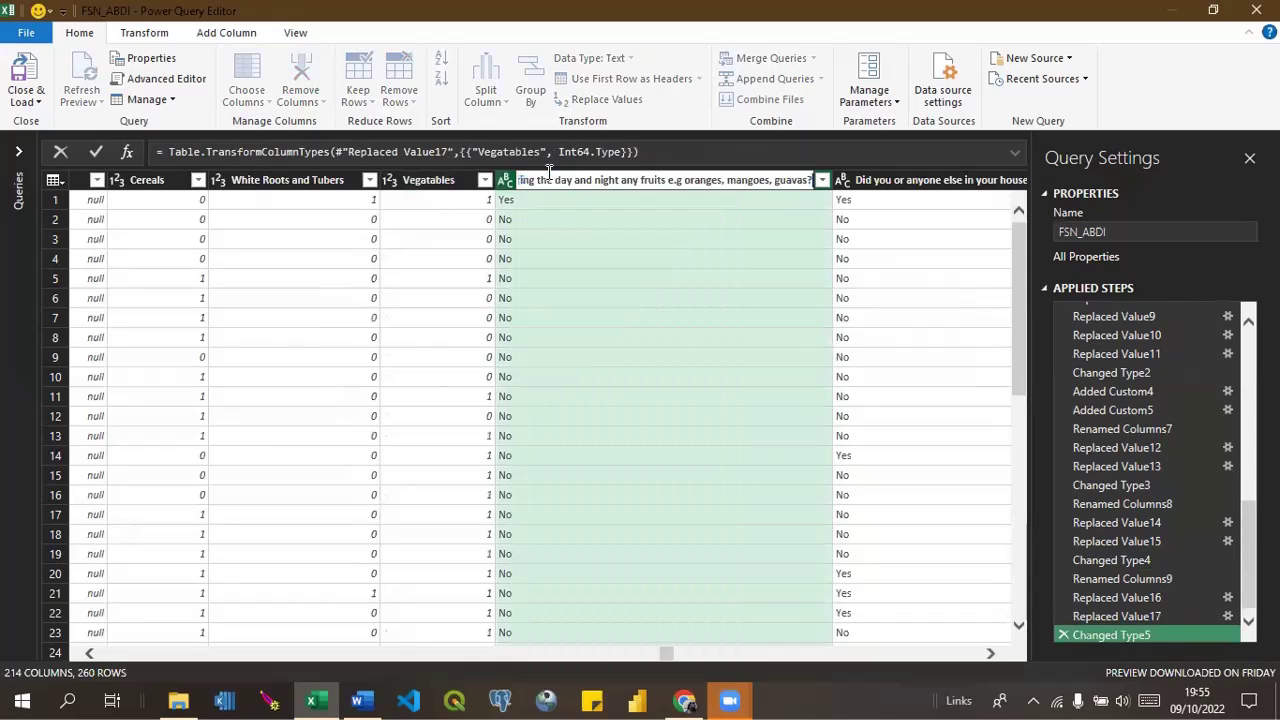
key(ctrl+a)
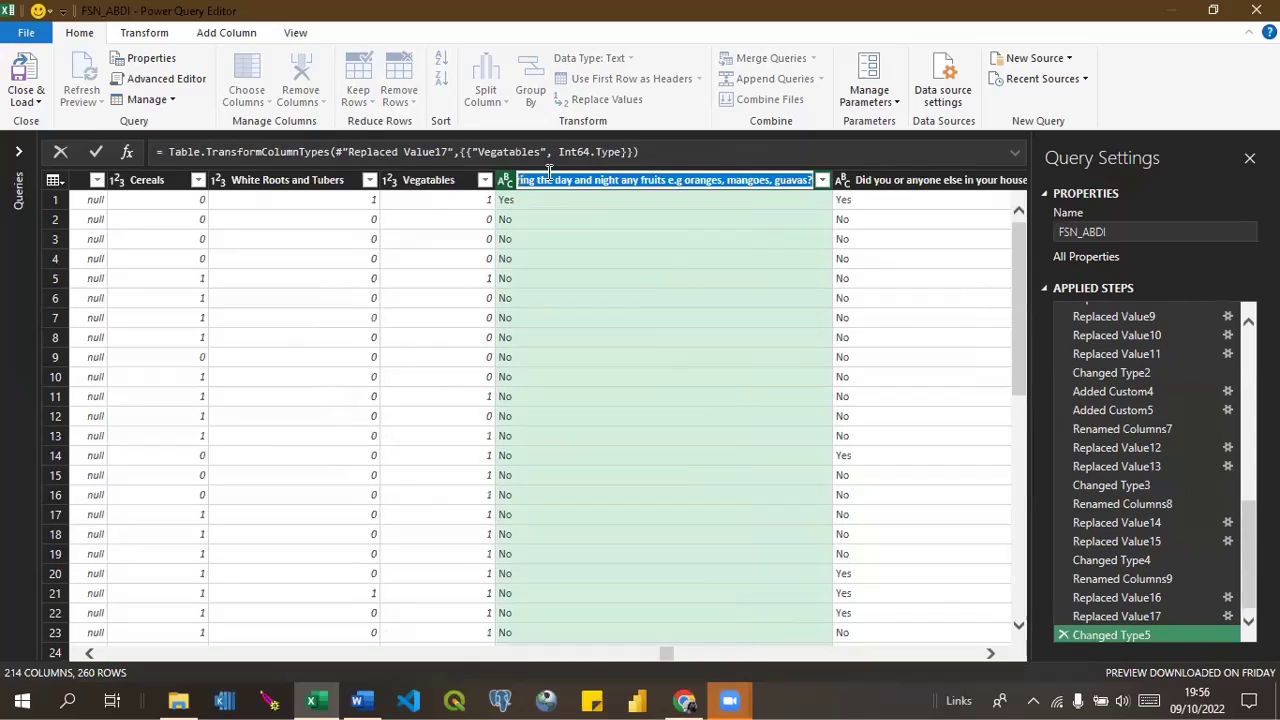
text(Fruits)
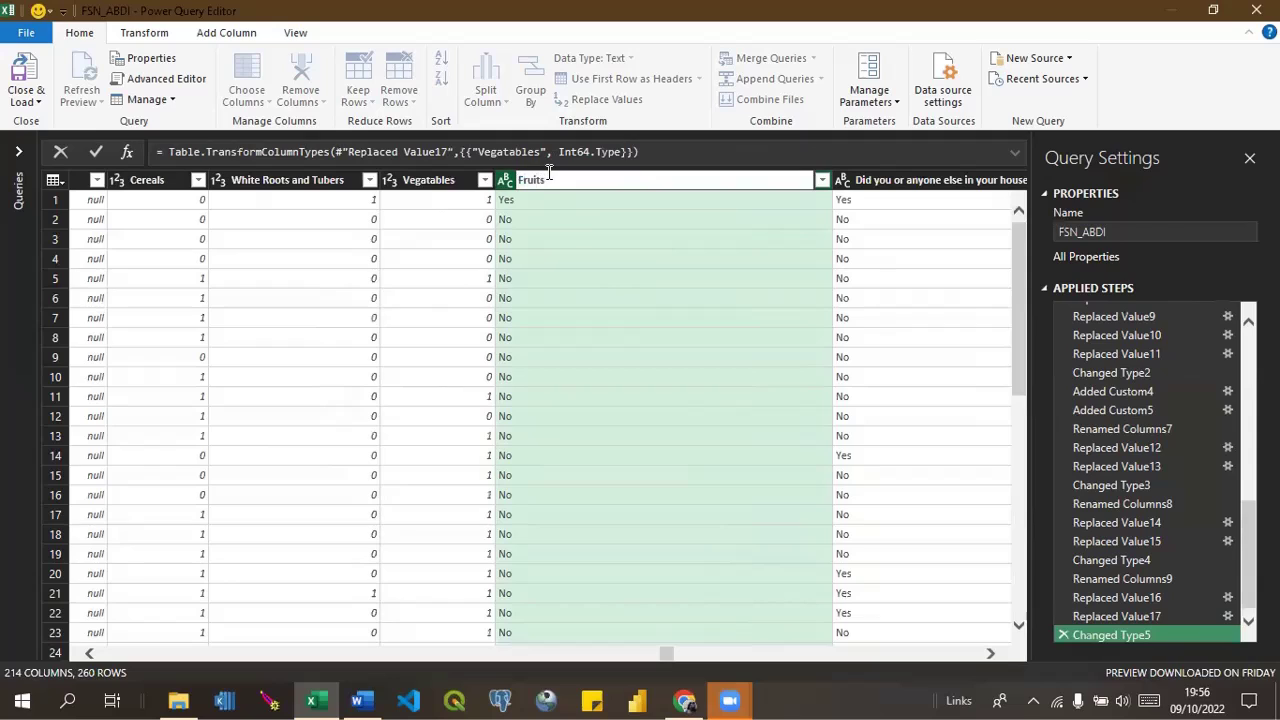
key(Return)
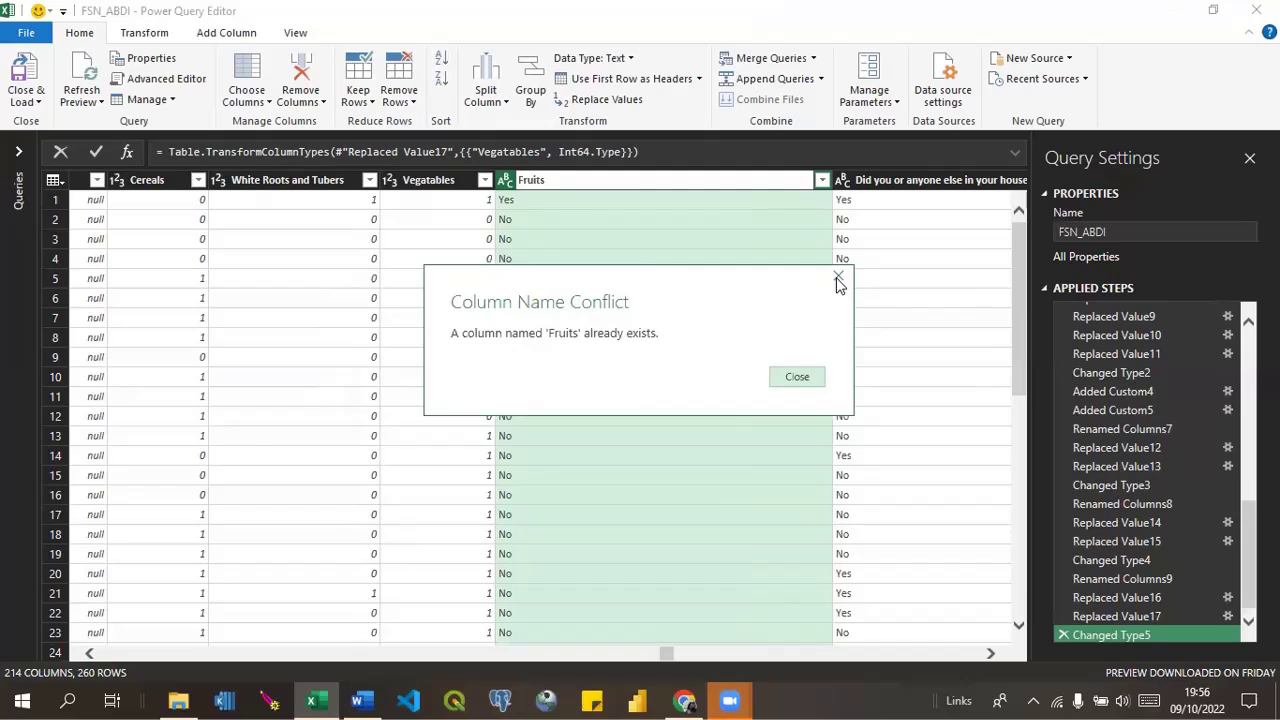
click(838, 279)
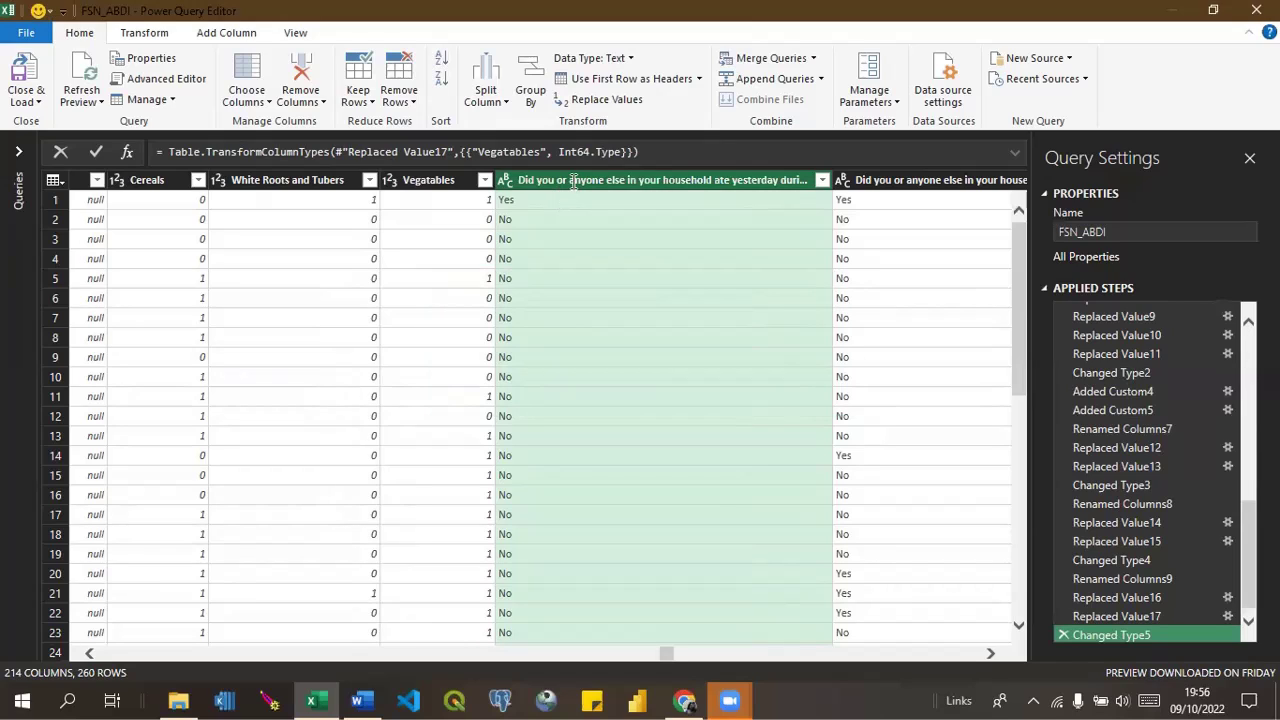
Rename the question column about fruits such as oranges, mangoes and guavas as "Fruits_HDDS".
double_click(573, 180)
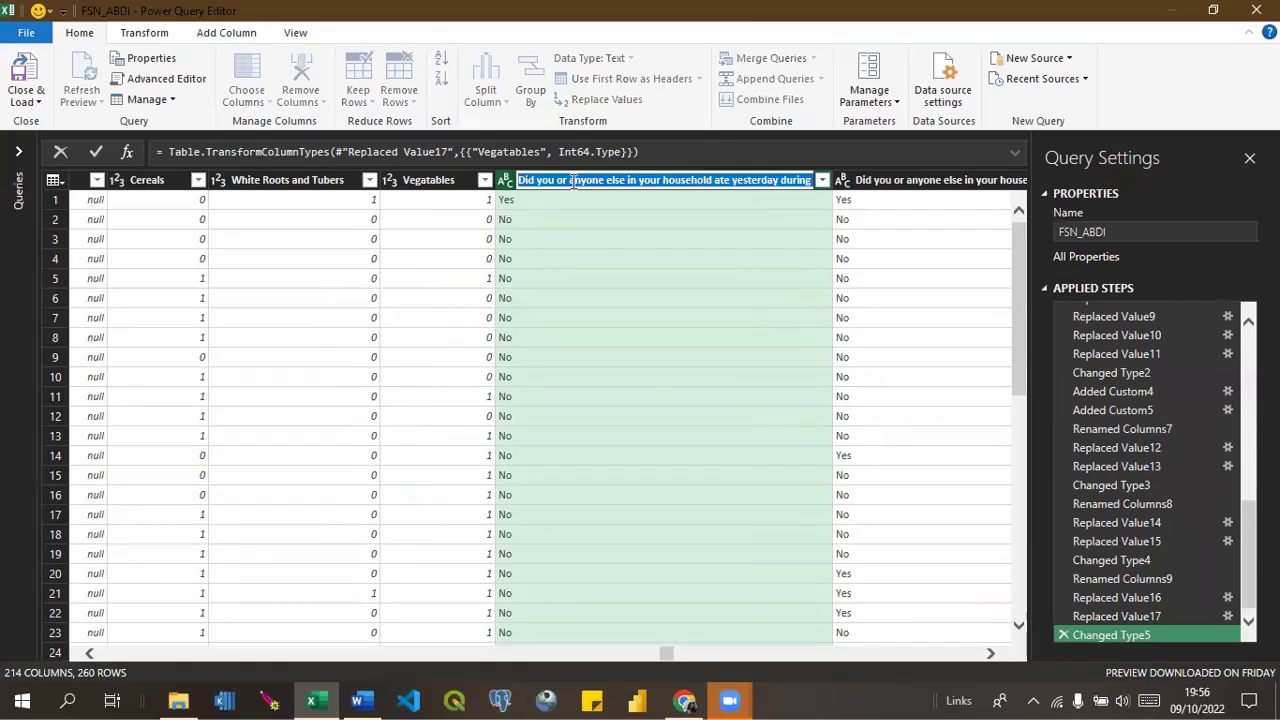
text(Fuits)
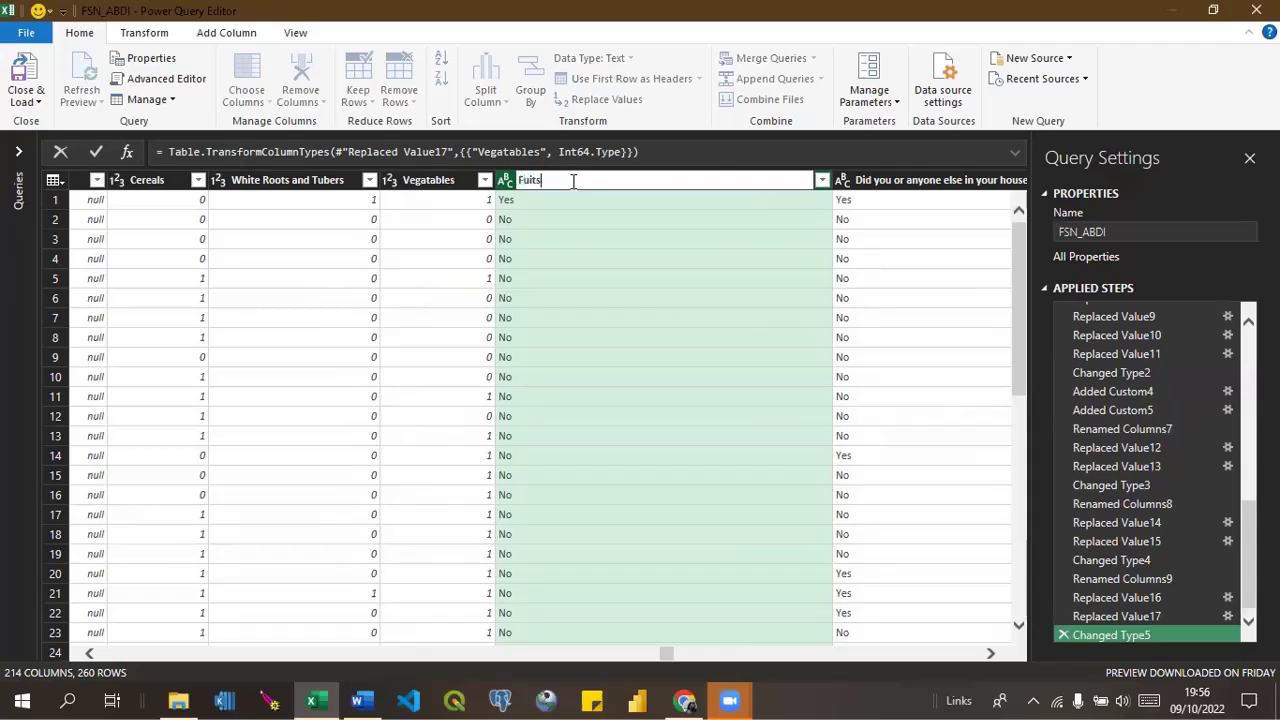
key(BackSpace)
key(BackSpace)
key(BackSpace)
key(BackSpace)
text(ruits_HDDS)
key(Return)
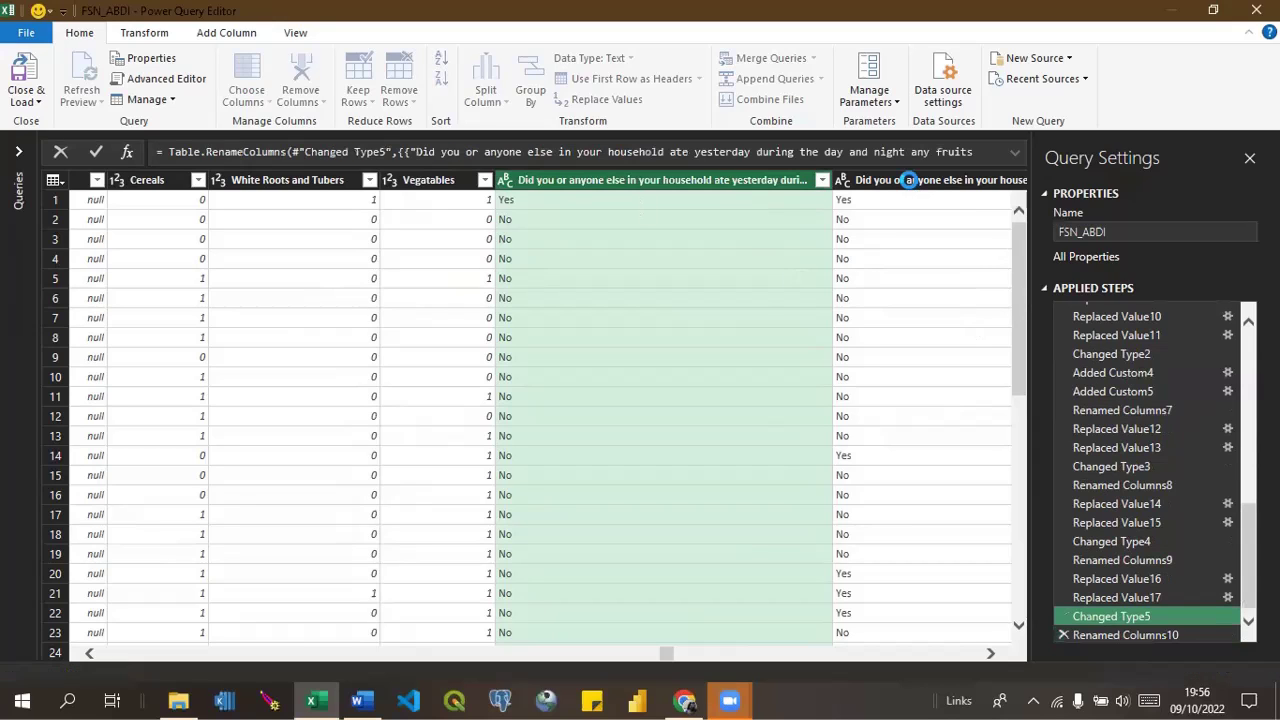
Rename the question column about beef, pork, lamb, goat and chicken as "Meat_HDDS".
double_click(866, 187)
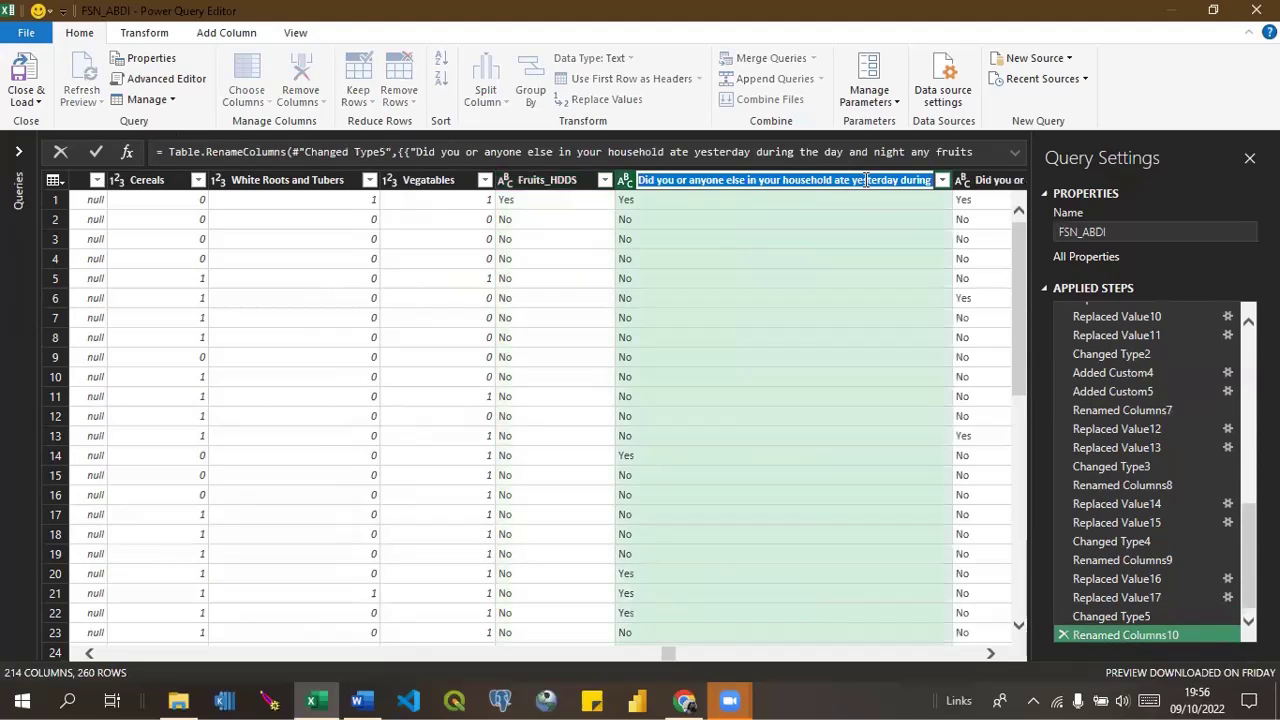
key(End)
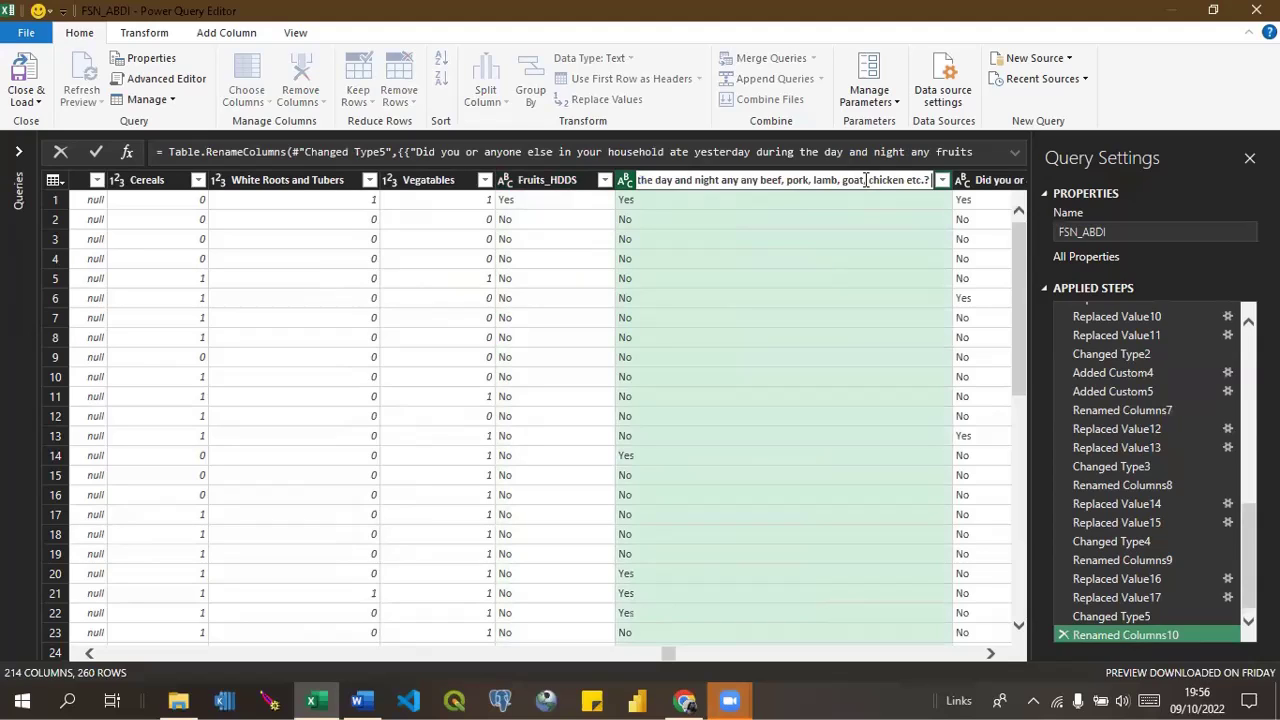
key(ctrl+a)
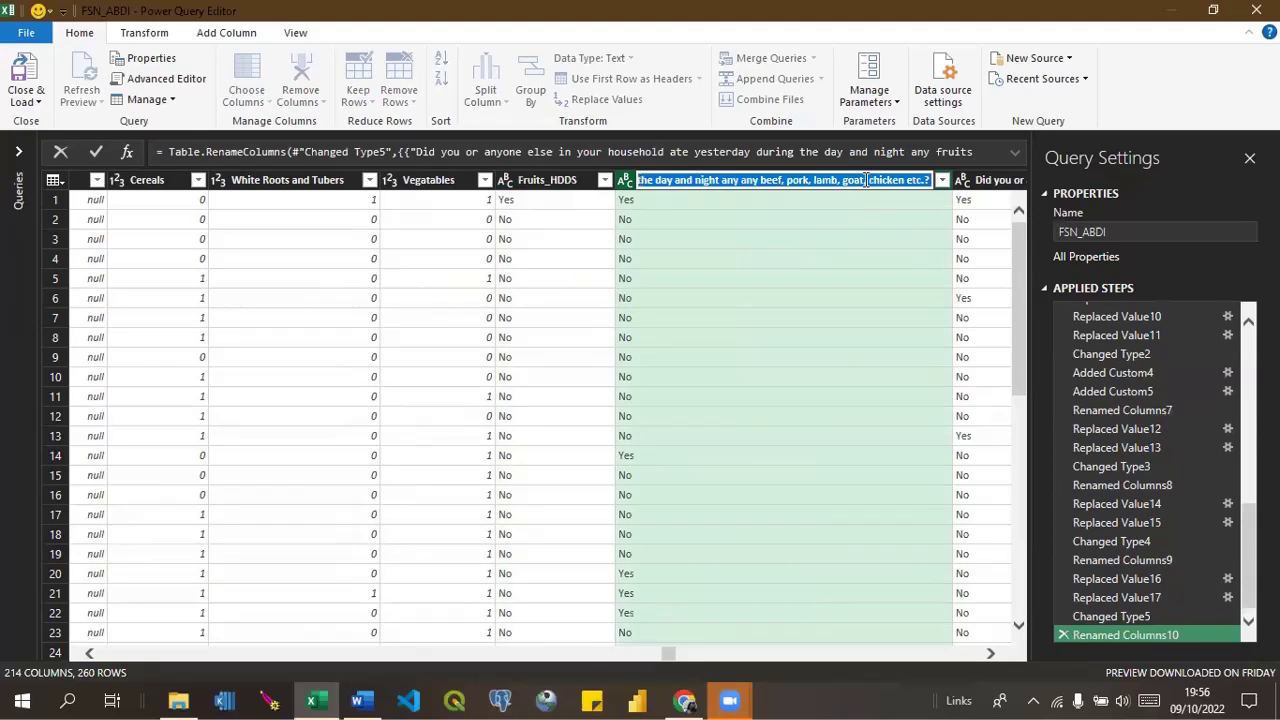
text(Meat)
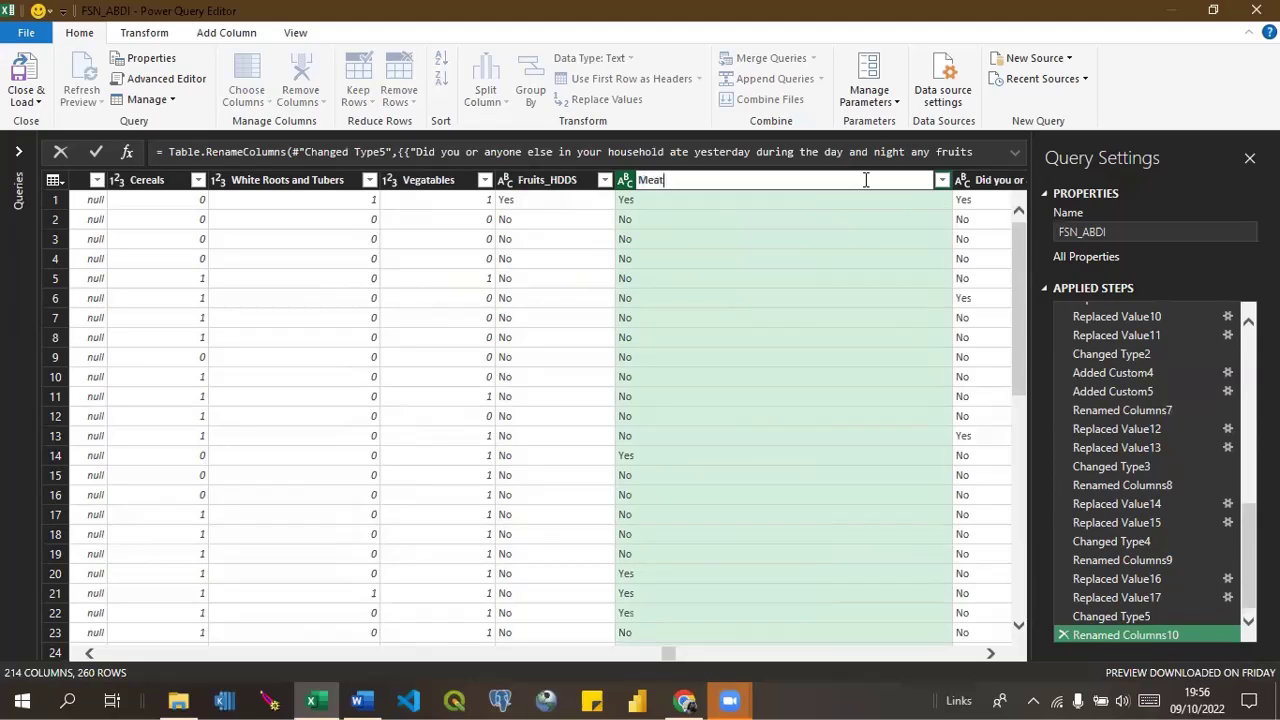
text(_HDDS)
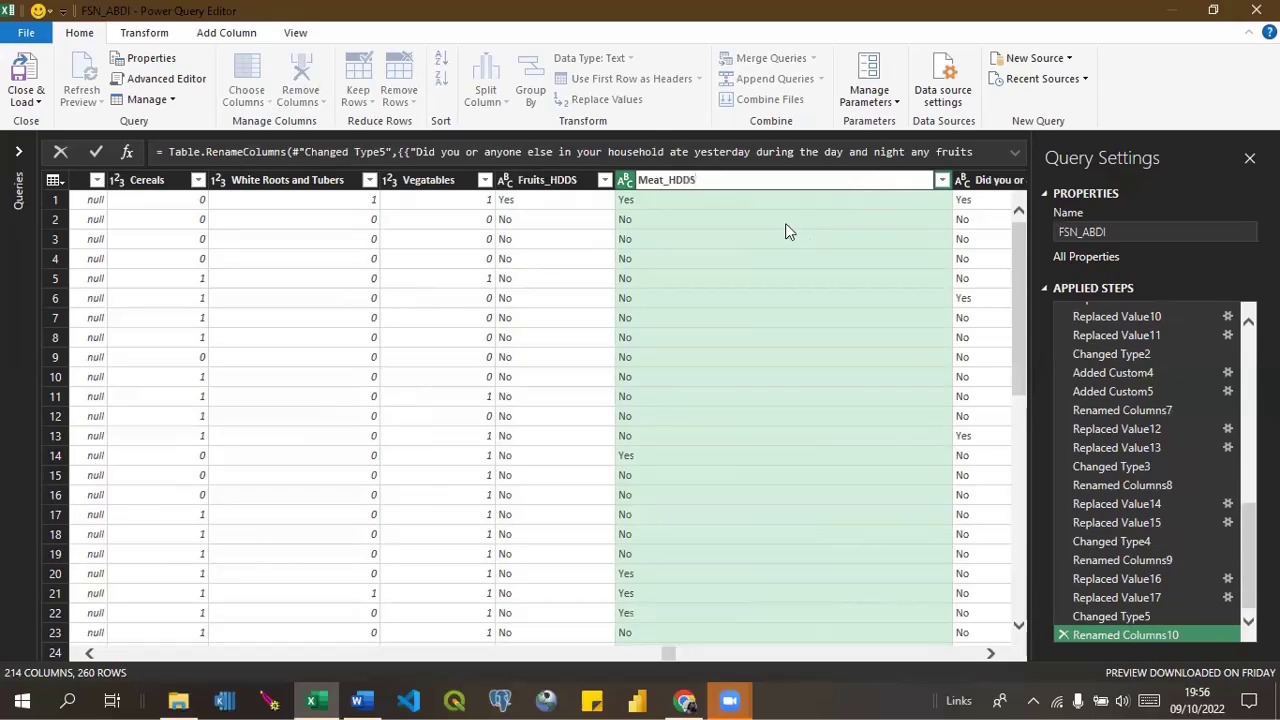
key(Return)
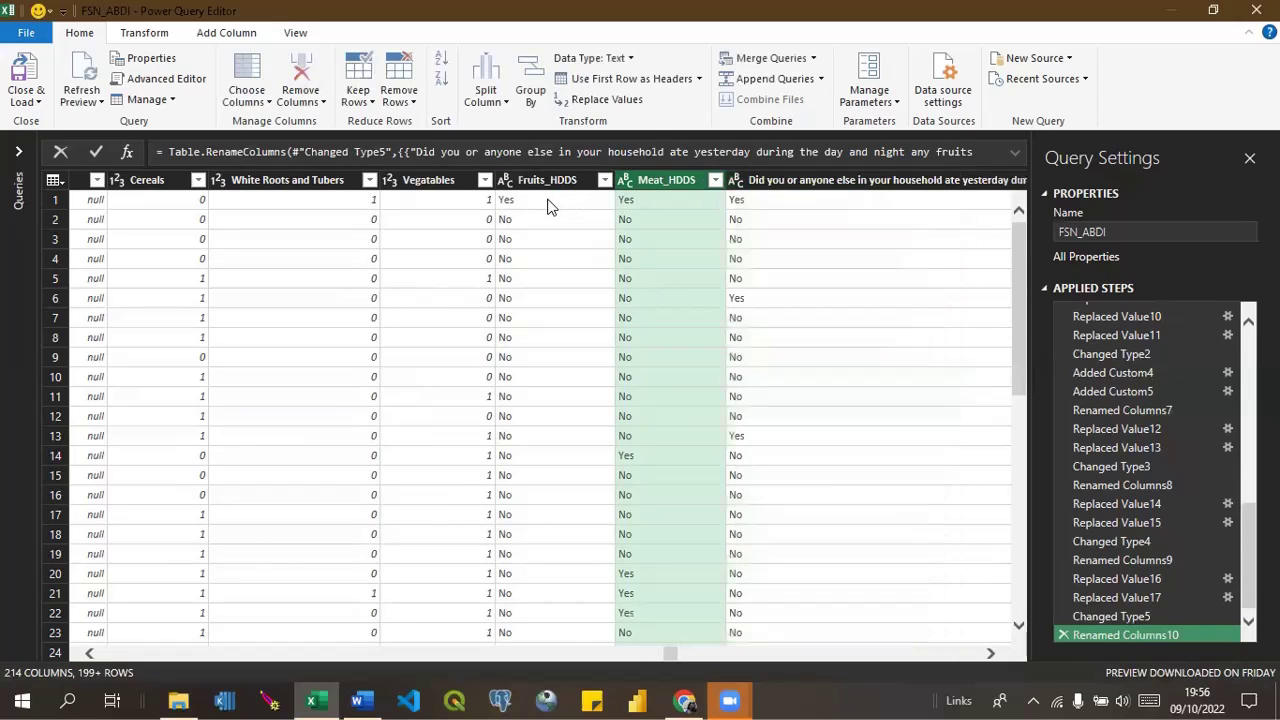
Replace every "Yes" in the Fruits_HDDS column with 1.
click(548, 205)
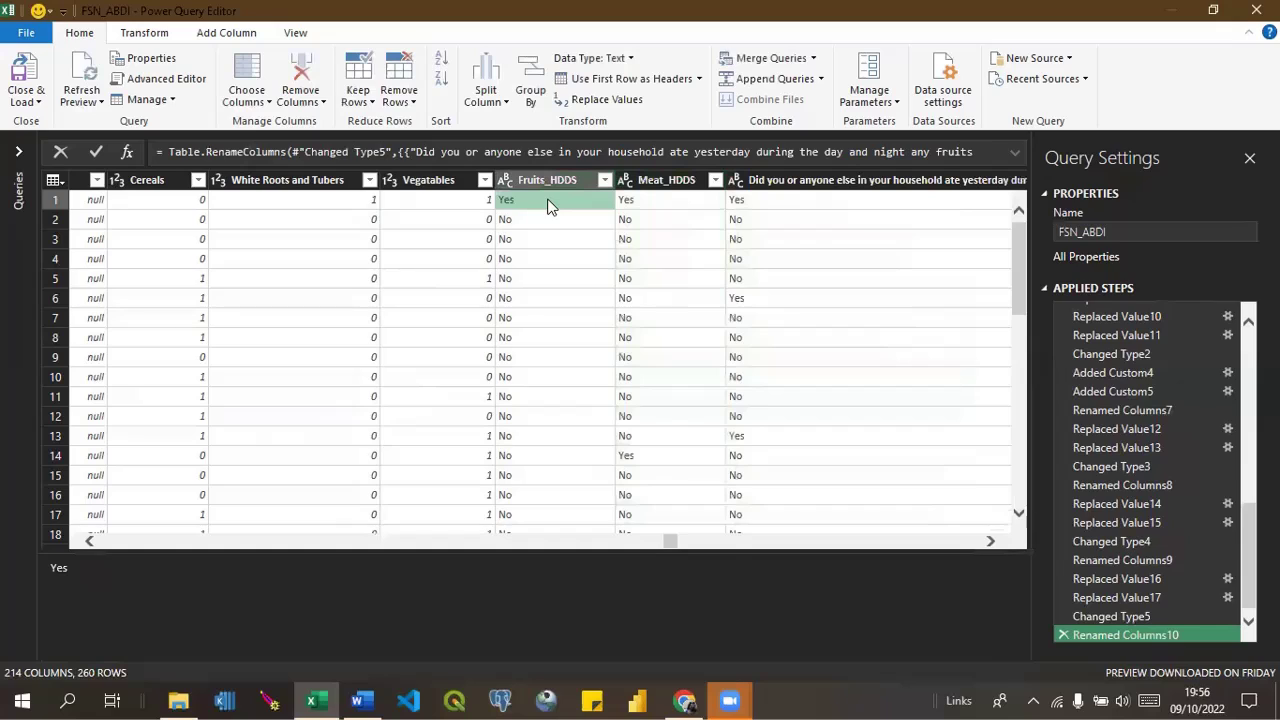
right_click(548, 203)
click(607, 258)
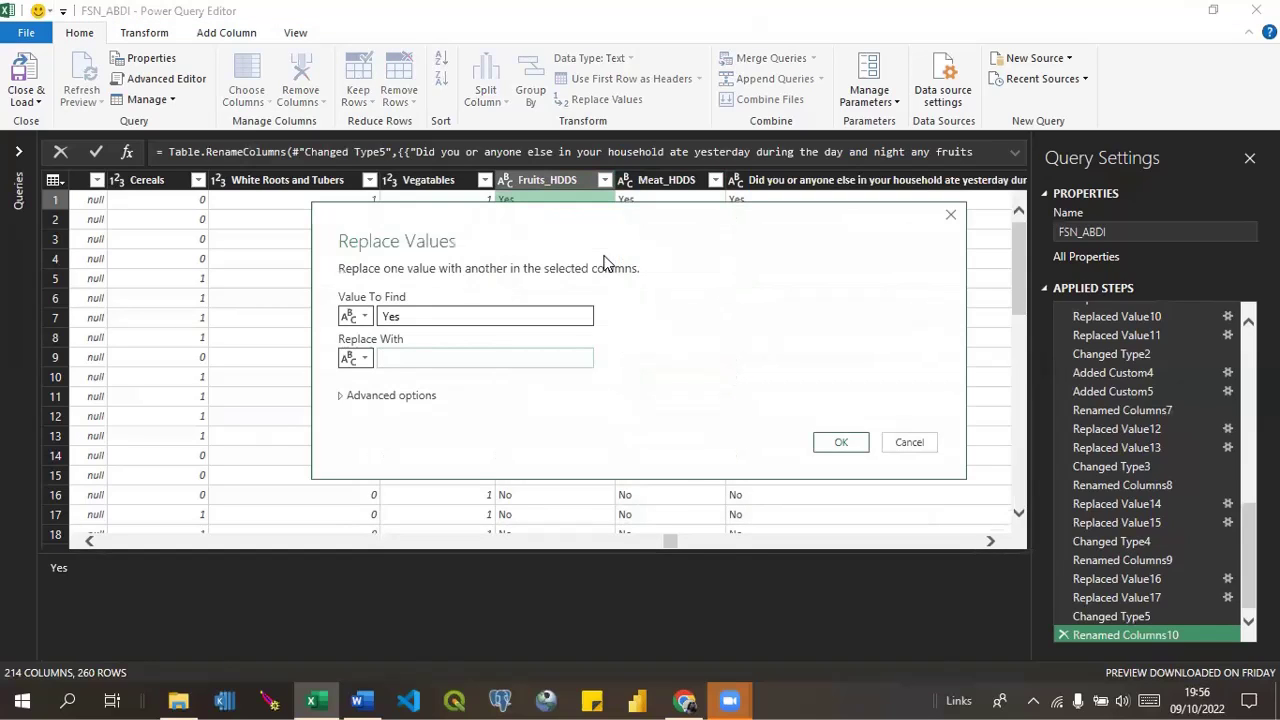
text(1)
click(842, 443)
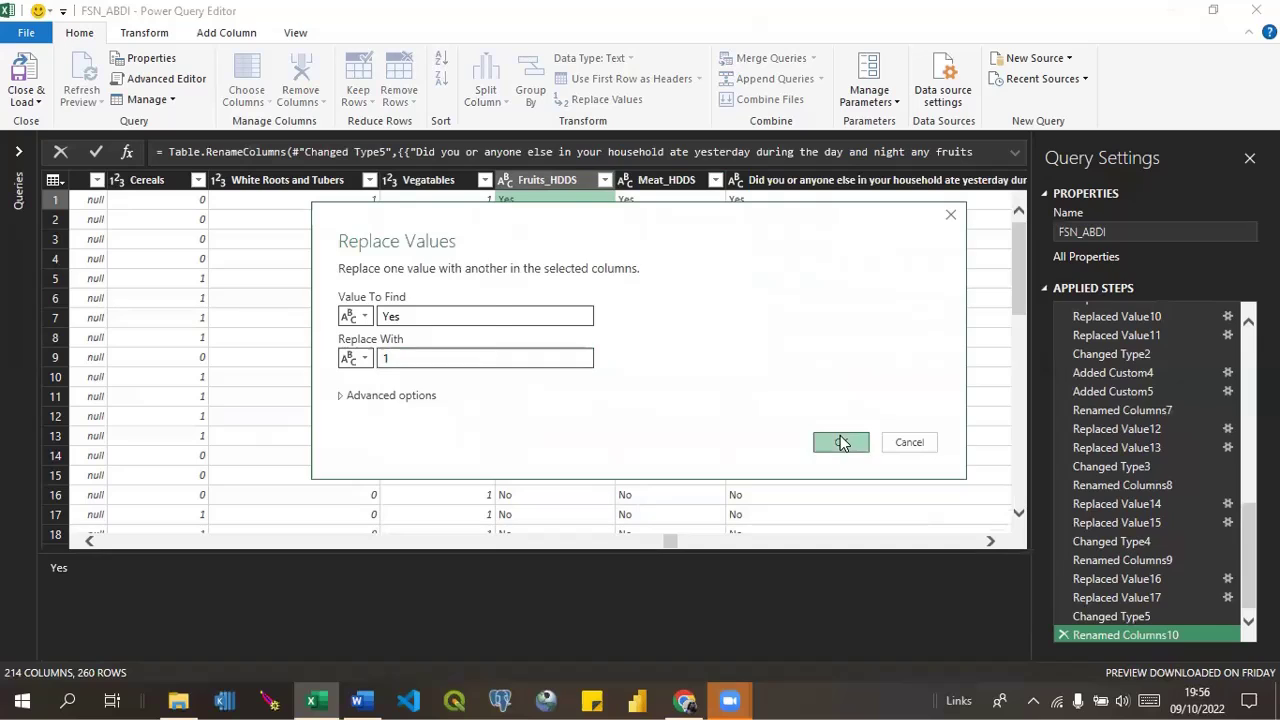
Replace every "No" in the Fruits_HDDS column with 0 and check the column's distinct values.
click(509, 223)
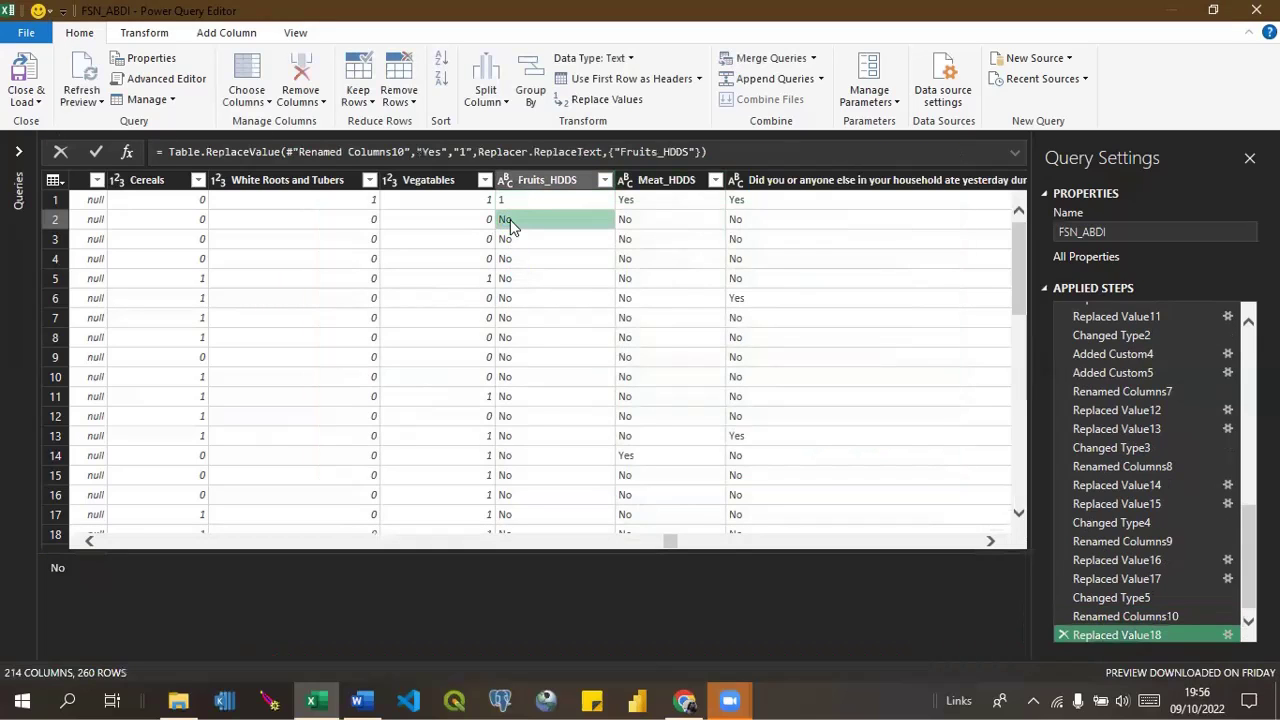
right_click(509, 223)
click(551, 277)
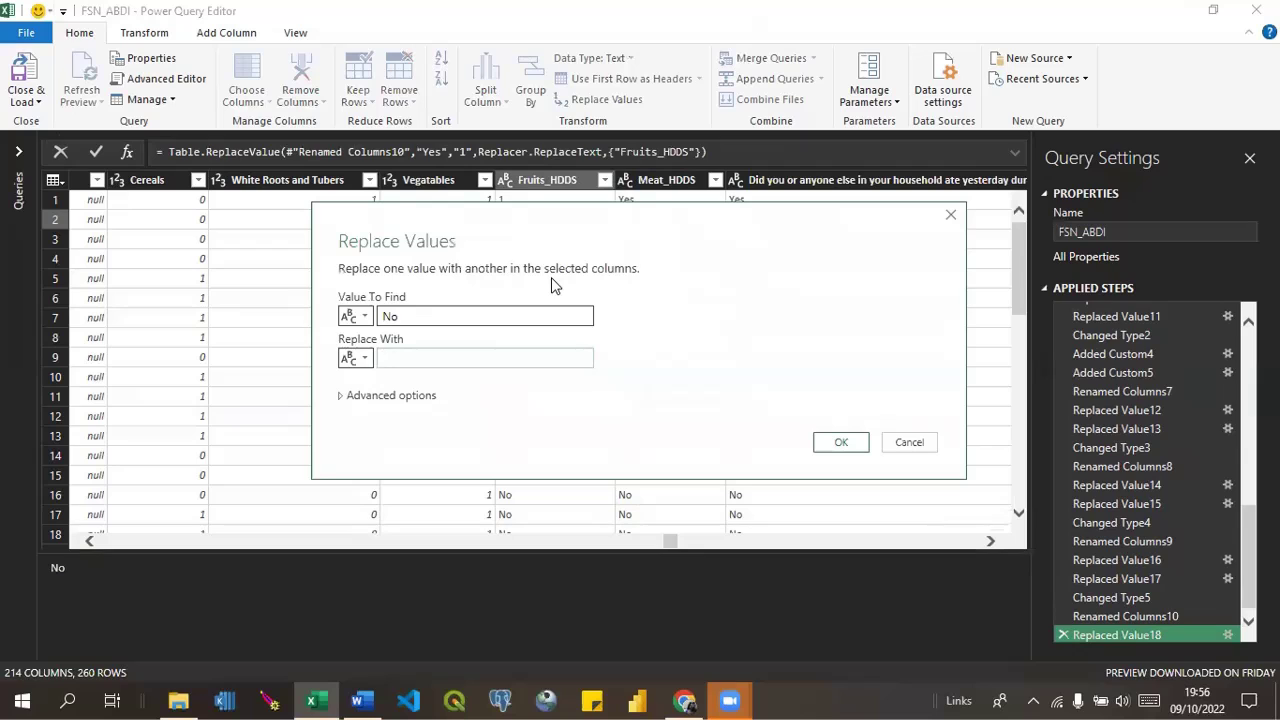
text(0)
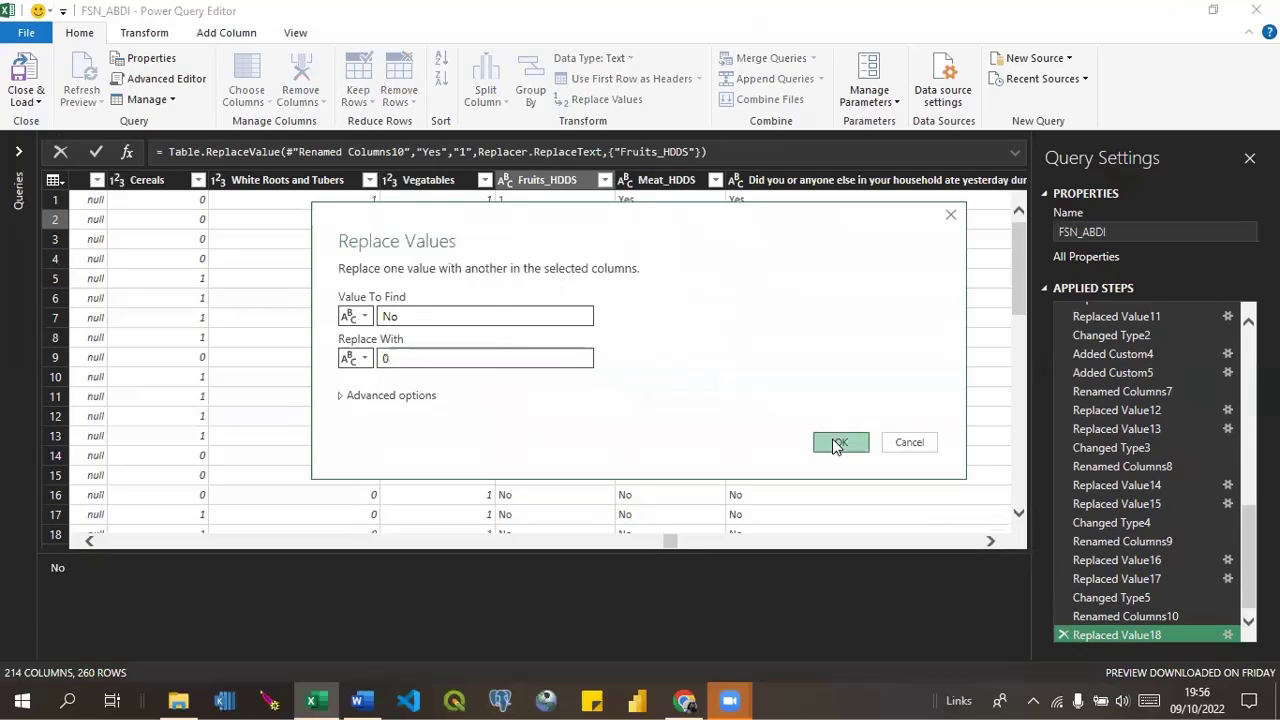
click(840, 442)
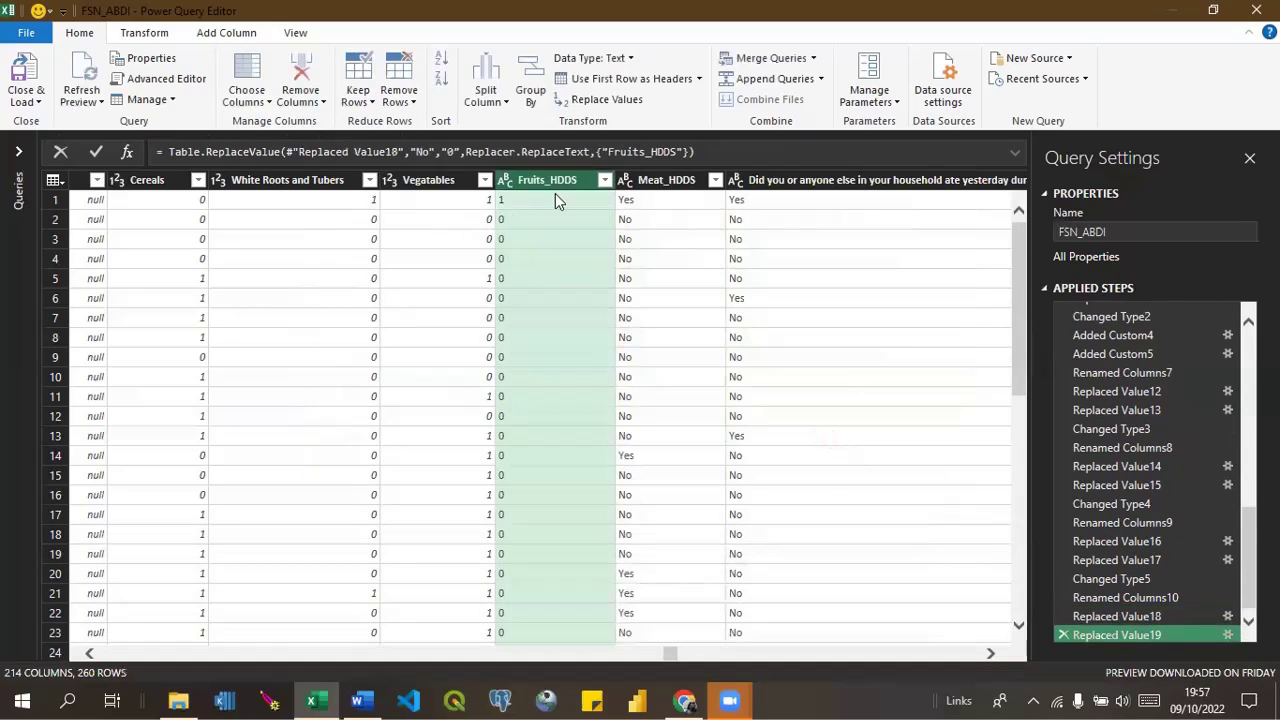
click(604, 182)
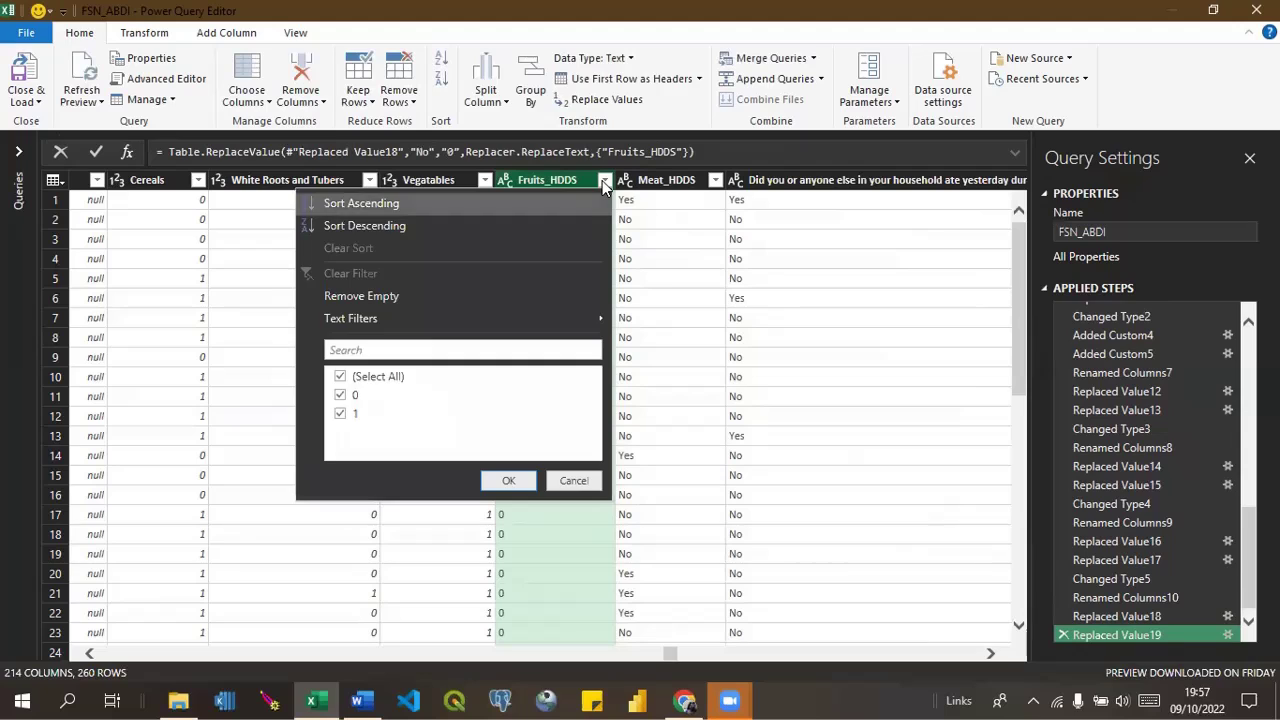
click(603, 181)
Check the distinct values of the Meat_HDDS column and replace every "Yes" in it with 1.
click(700, 188)
click(712, 182)
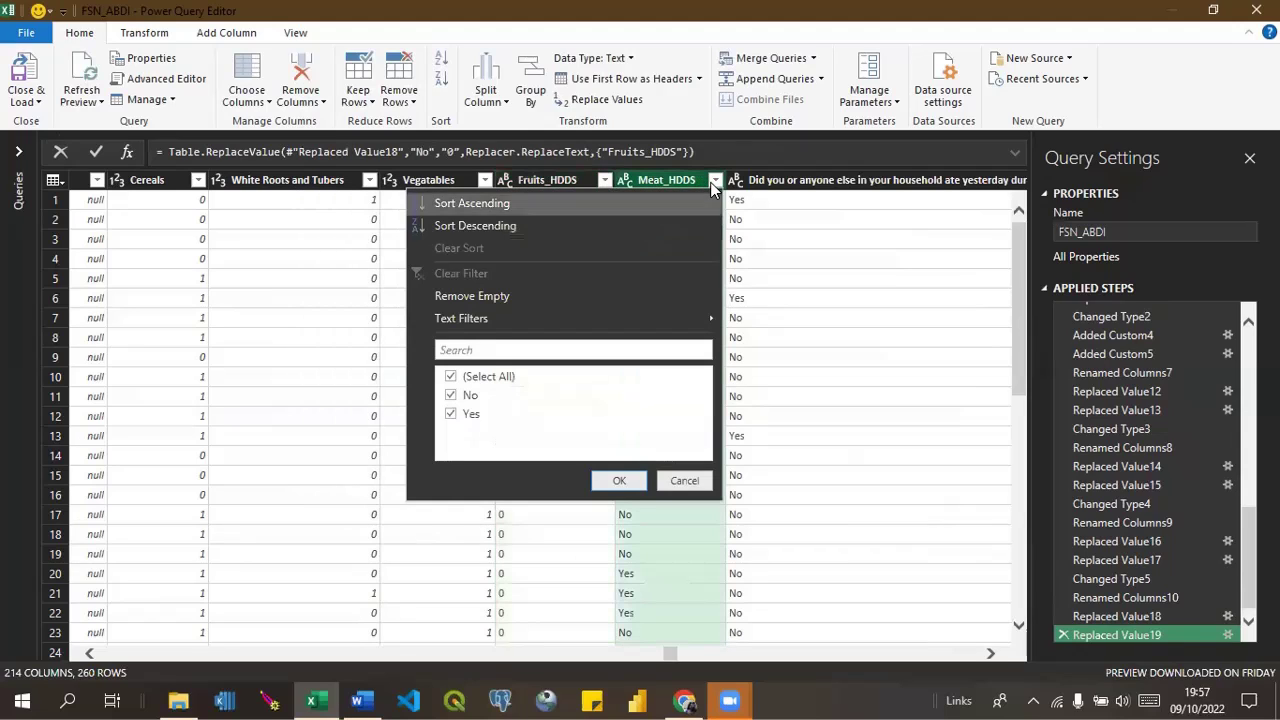
click(710, 182)
right_click(641, 204)
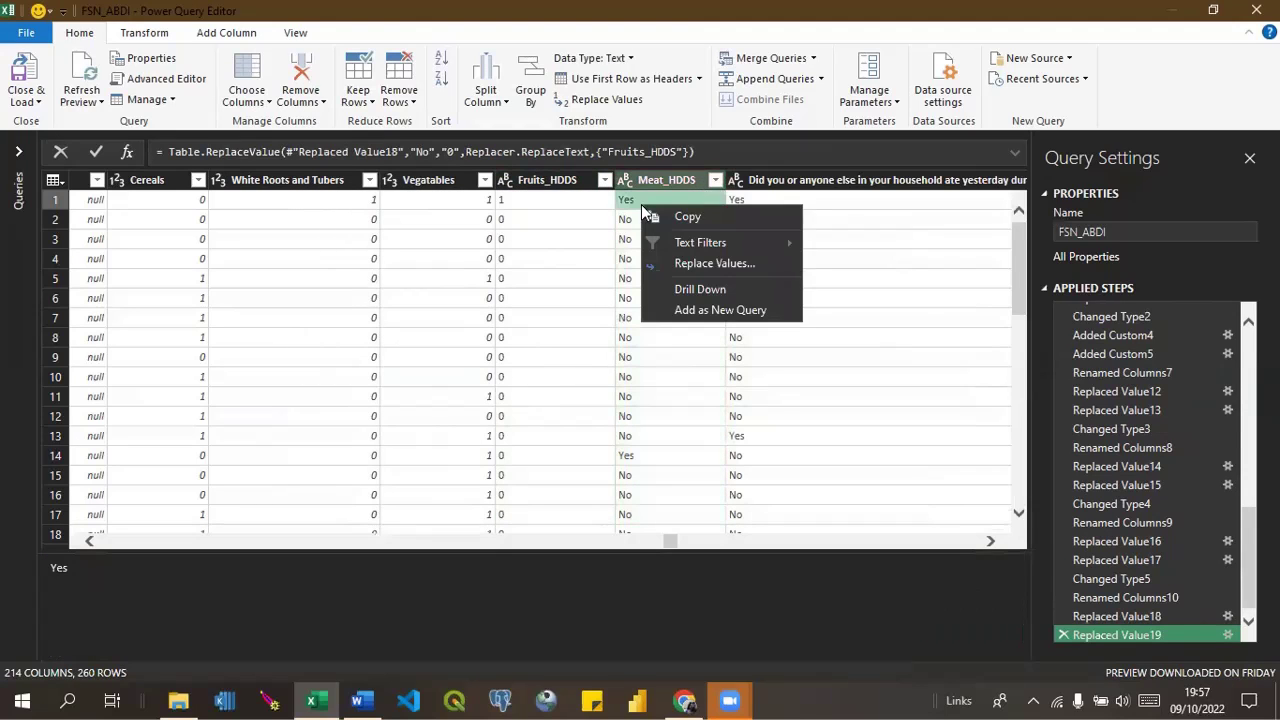
click(675, 263)
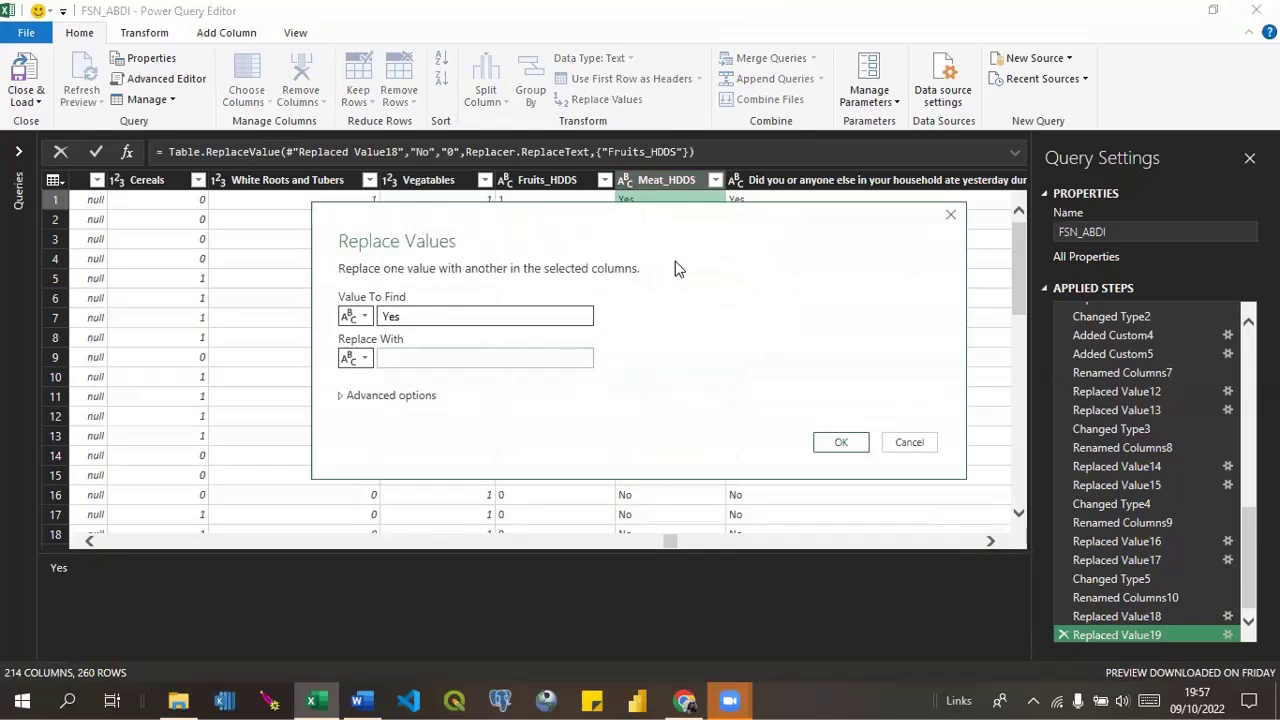
text(1)
click(838, 444)
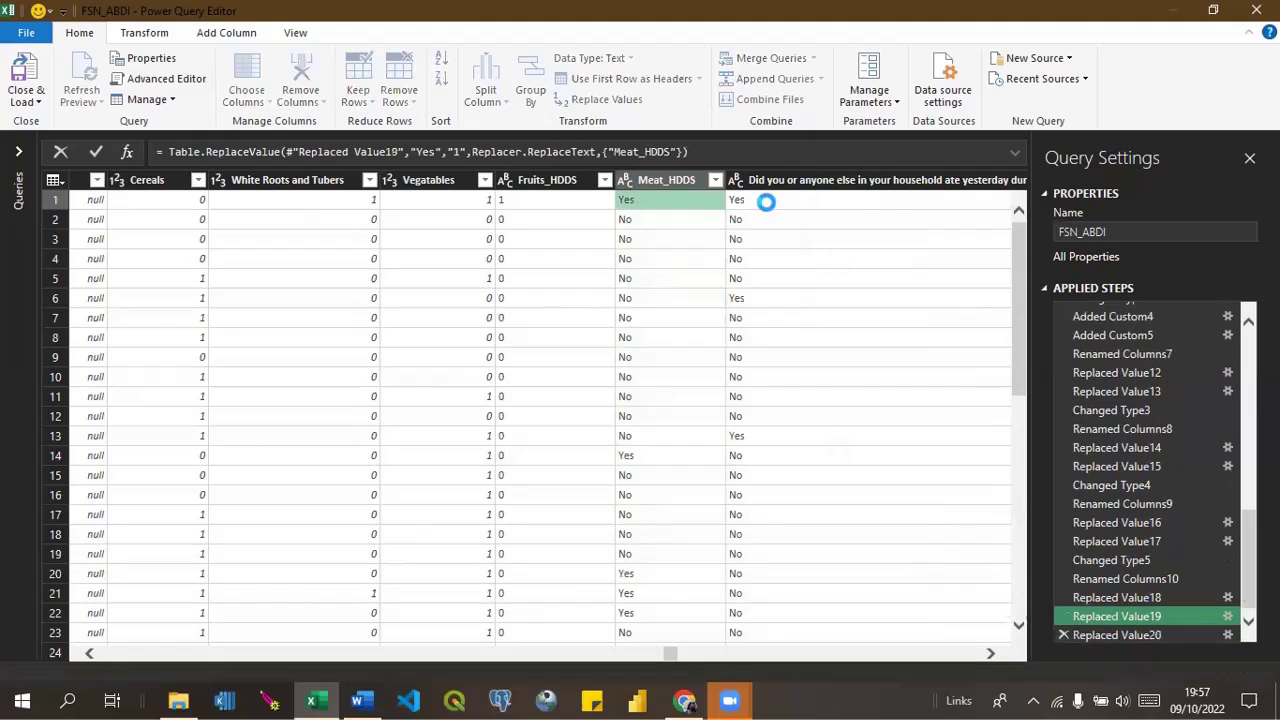
Replace every "No" in the Meat_HDDS column with 0.
right_click(644, 217)
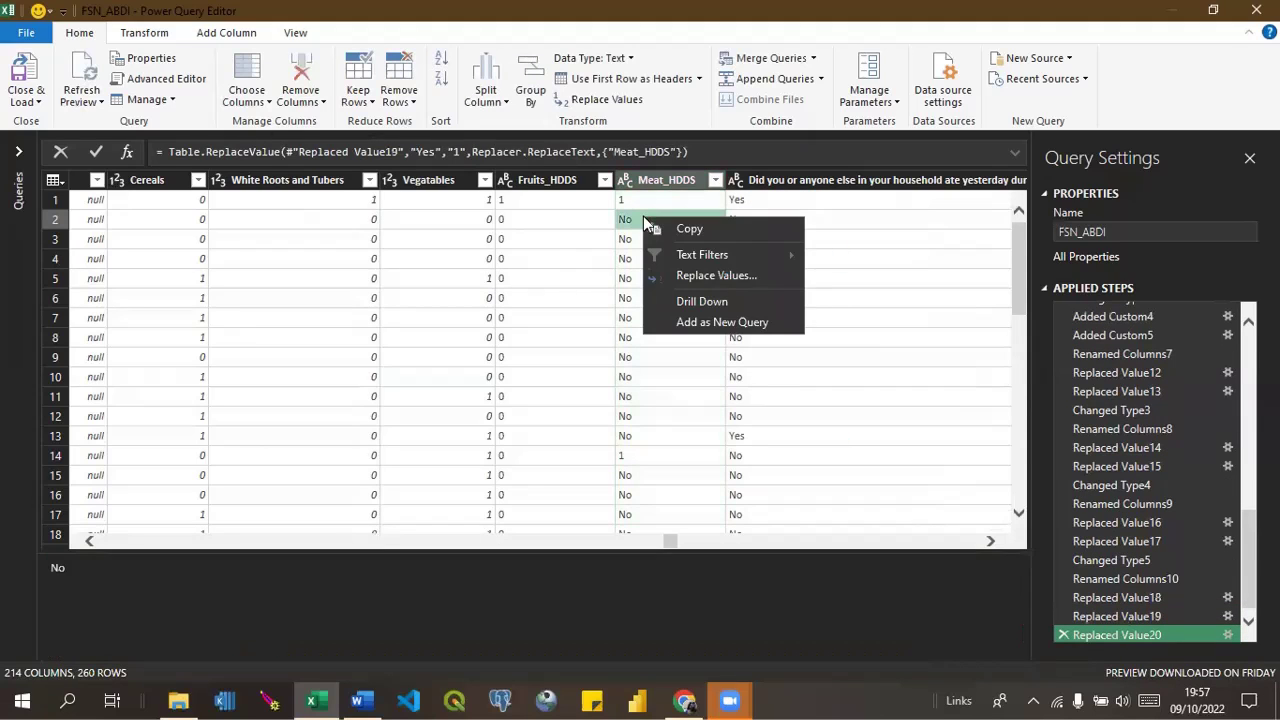
click(705, 275)
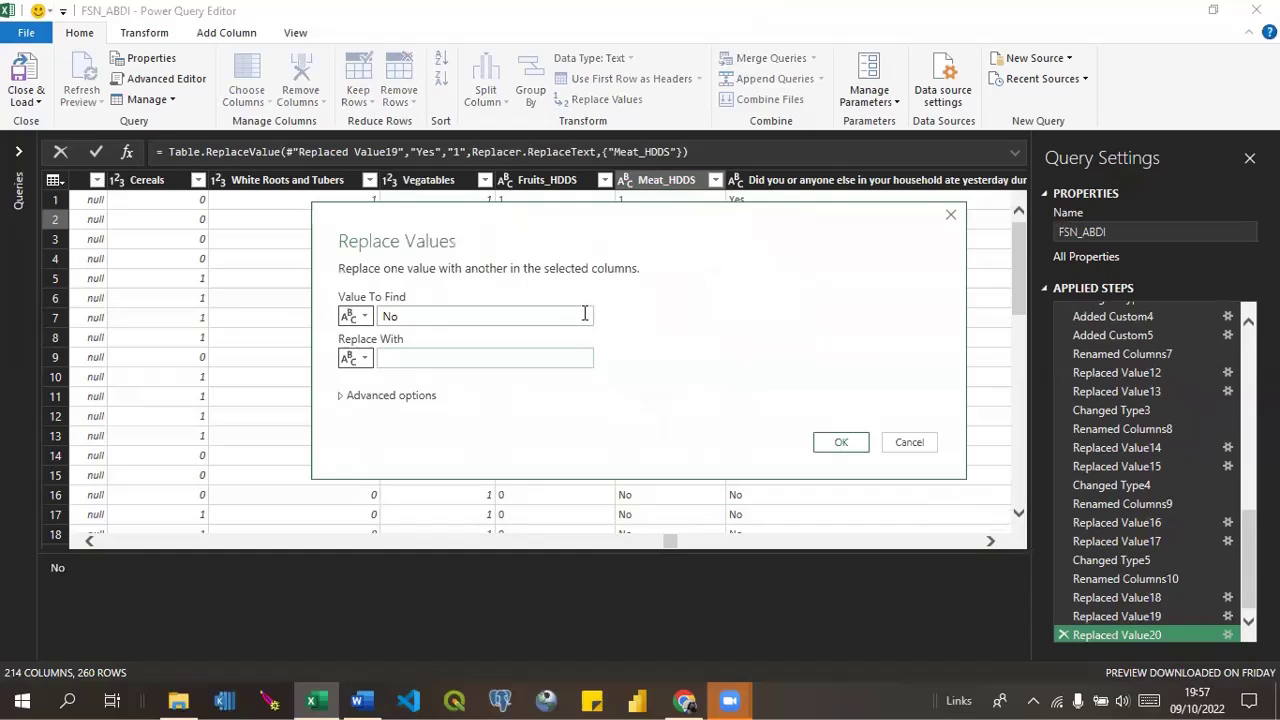
text(0)
click(838, 448)
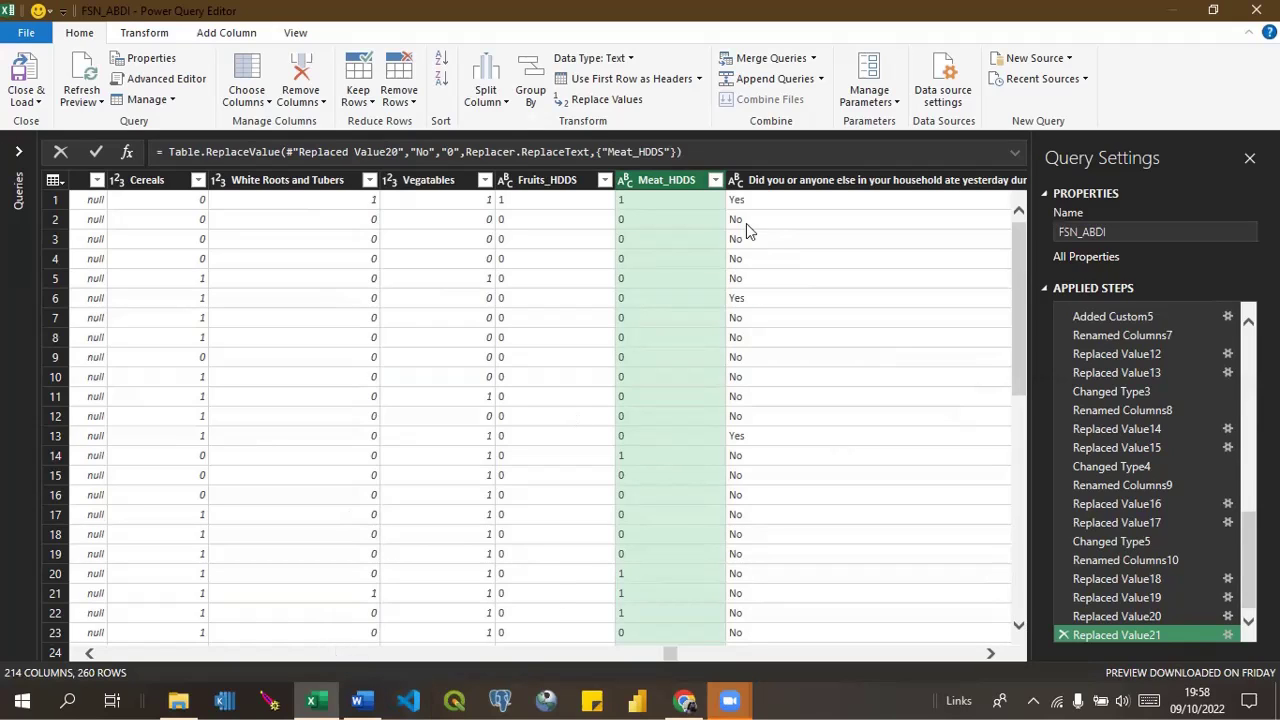
Enter "Eggs" as the new name of the question column about eating any eggs.
click(804, 176)
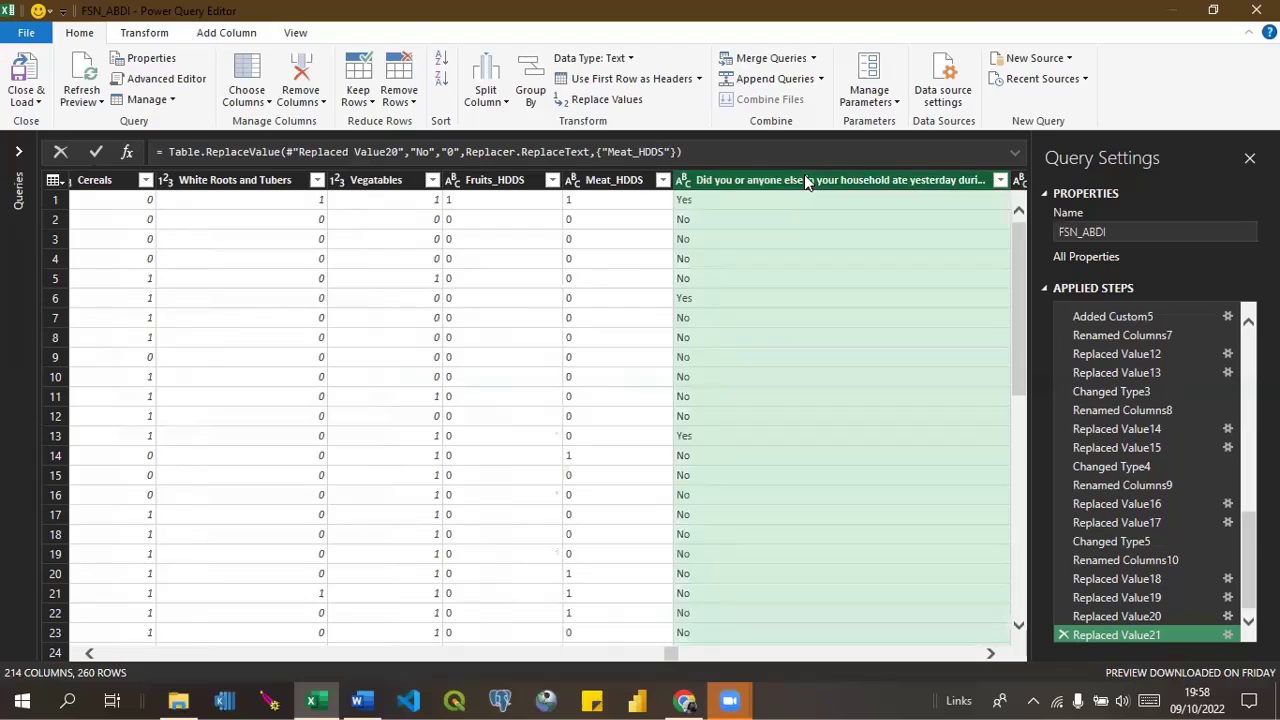
right_click(804, 174)
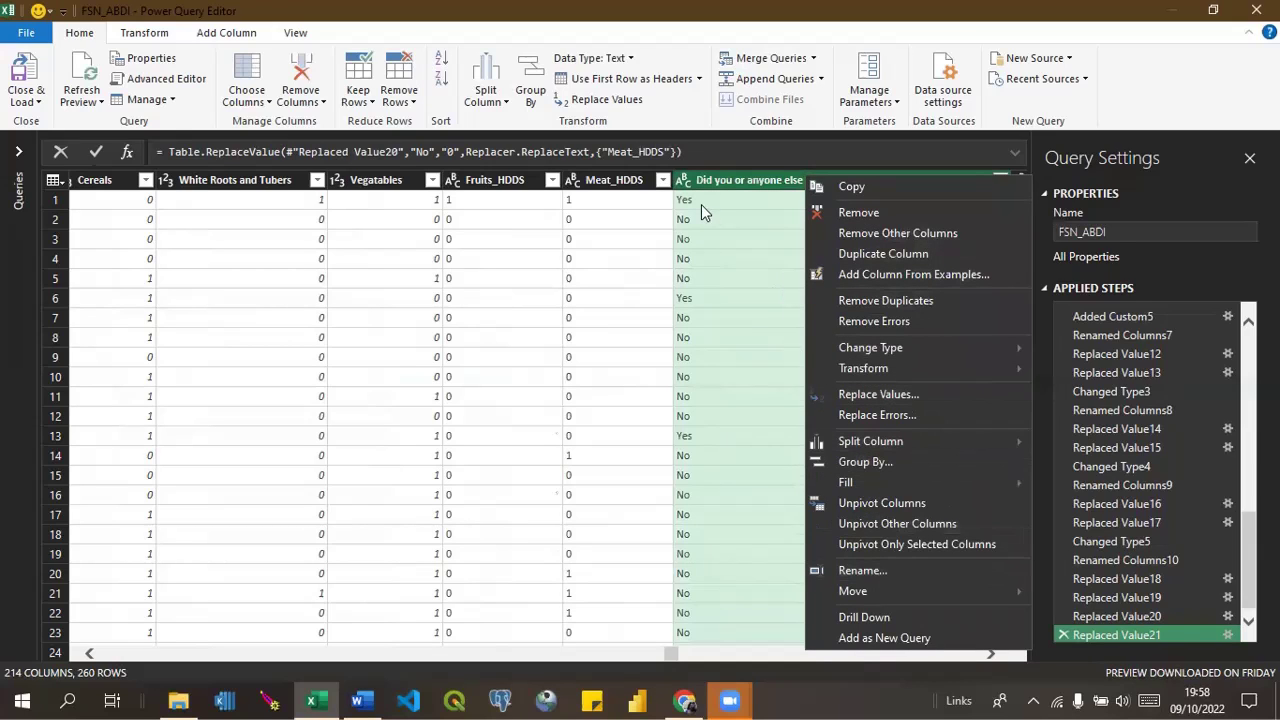
click(733, 176)
double_click(734, 178)
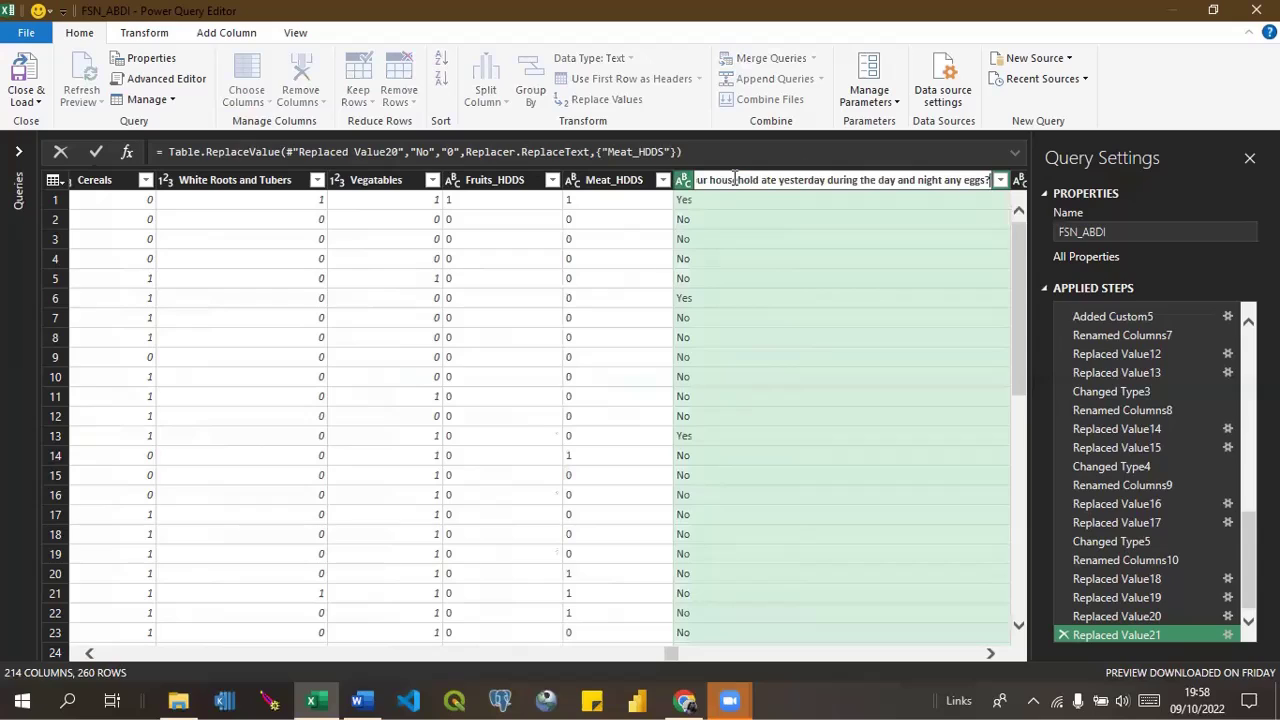
key(ctrl+a)
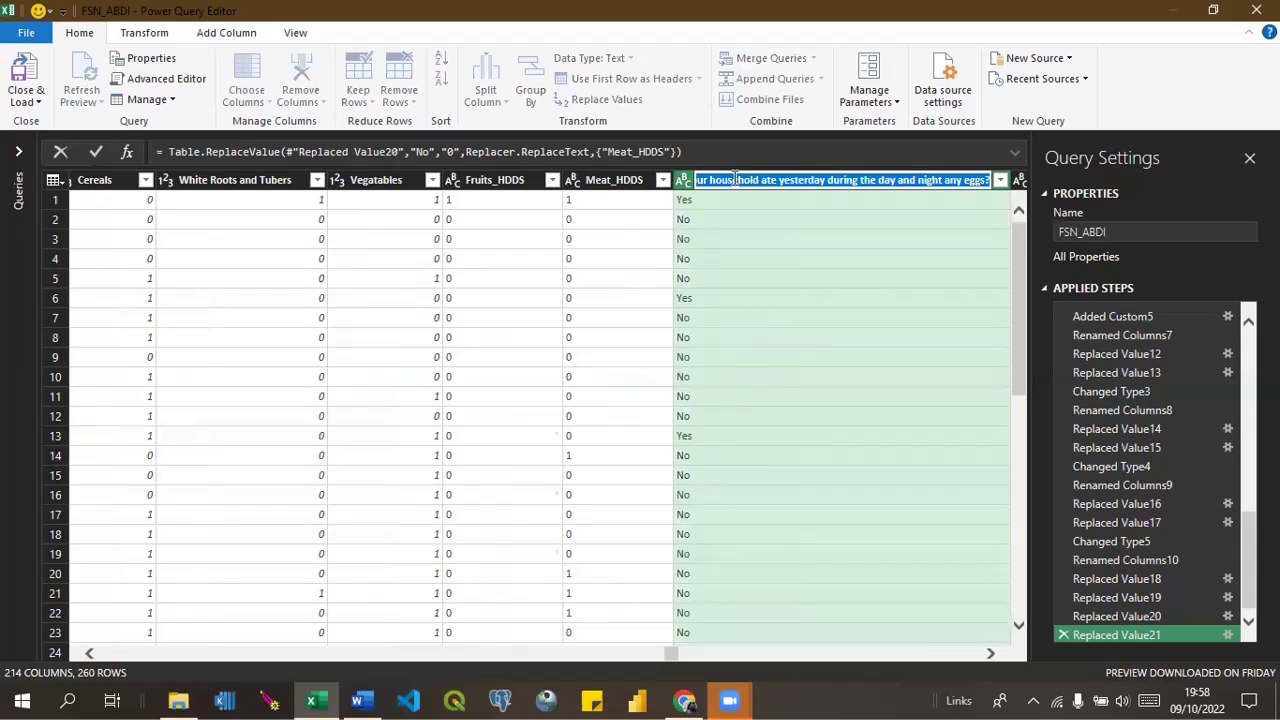
key(BackSpace)
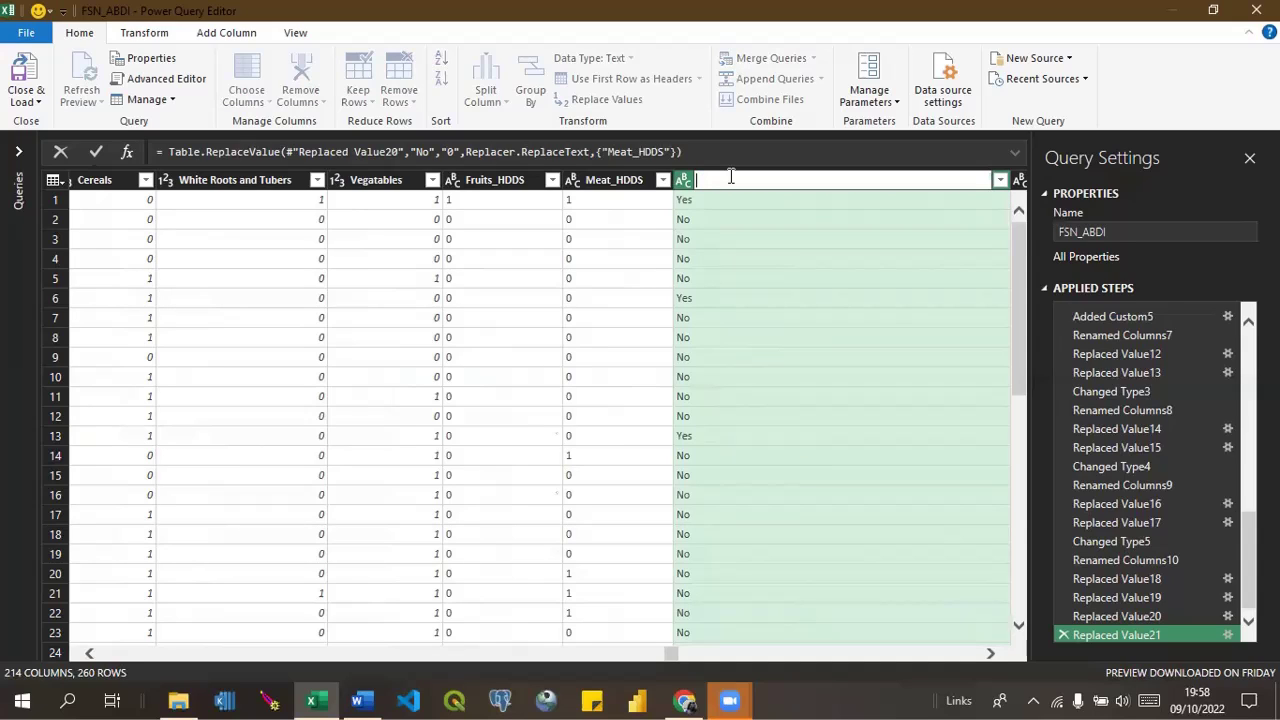
text(Eggs)
Switch to the Word training document and examine the HDDS section's table on aggregating questionnaire food groups to create HDDS.
click(362, 699)
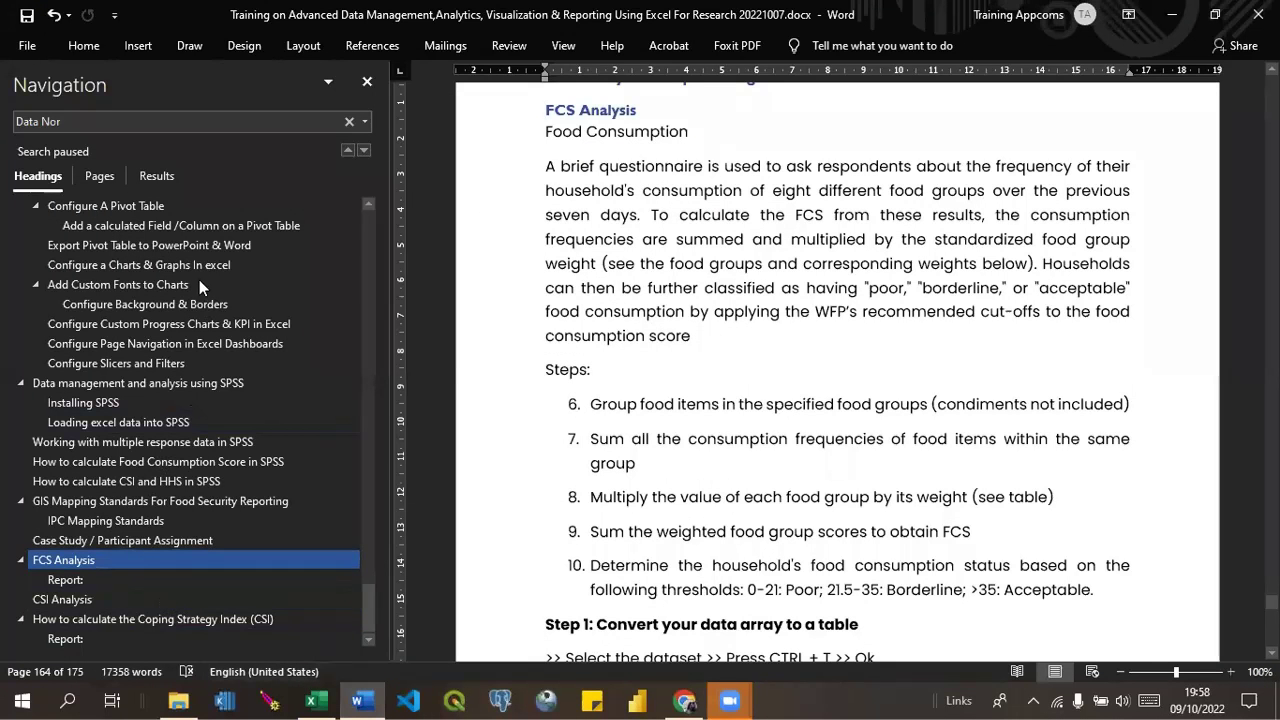
click(366, 205)
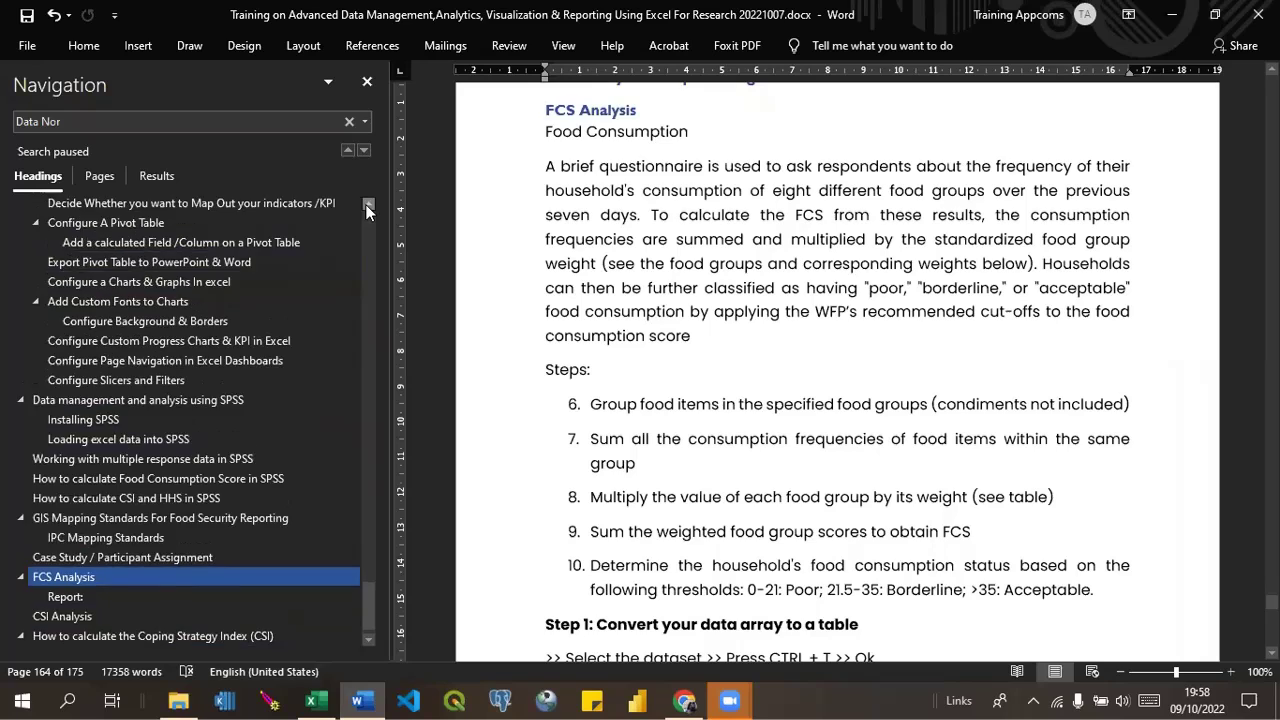
click(365, 204)
click(367, 205)
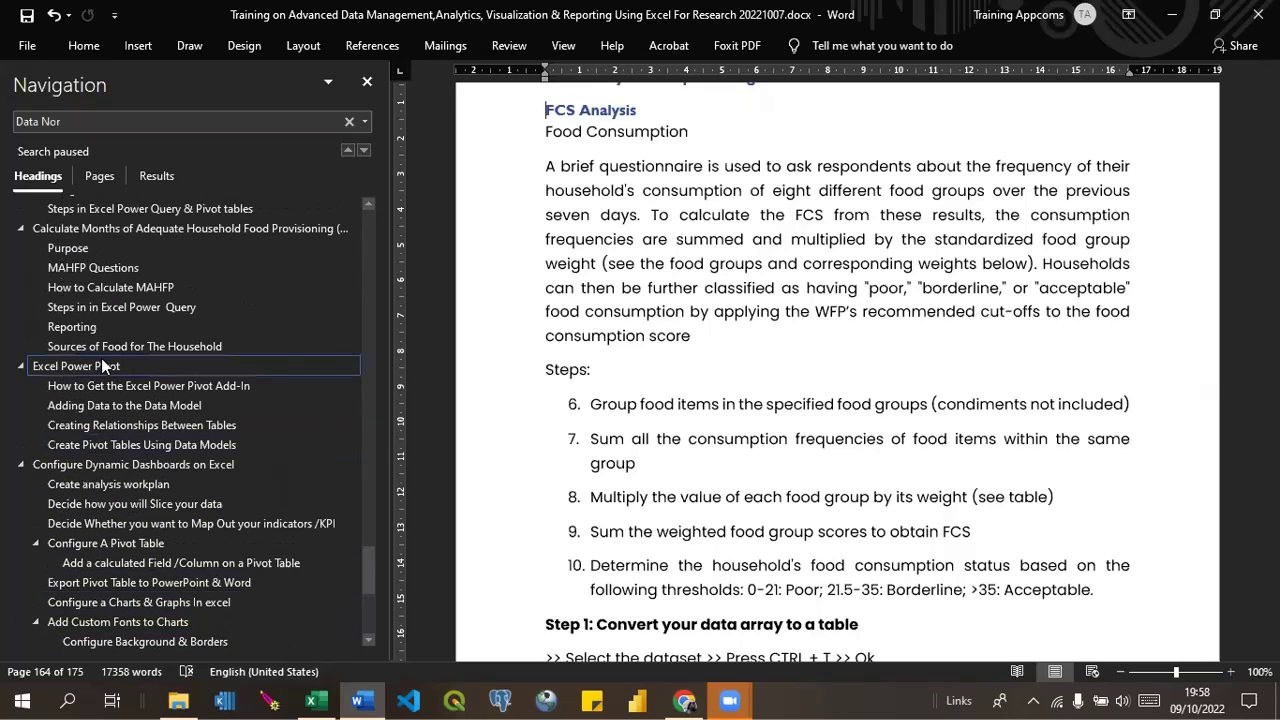
click(367, 205)
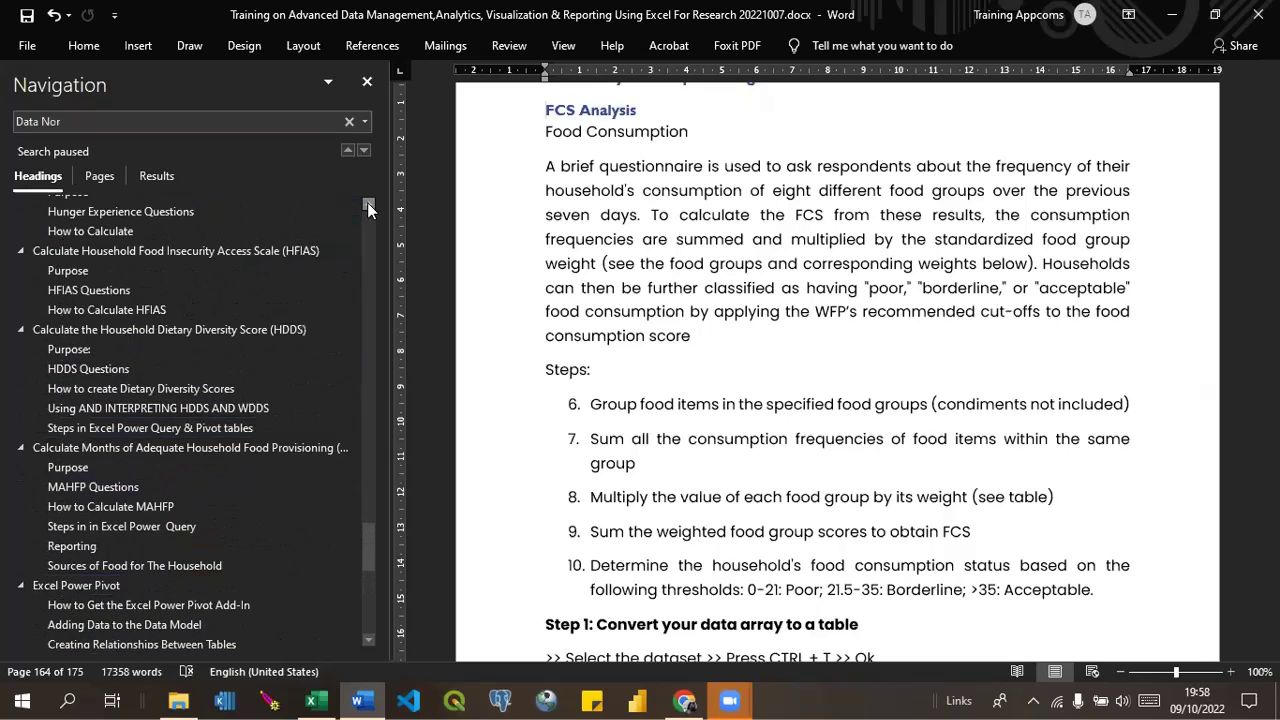
click(367, 202)
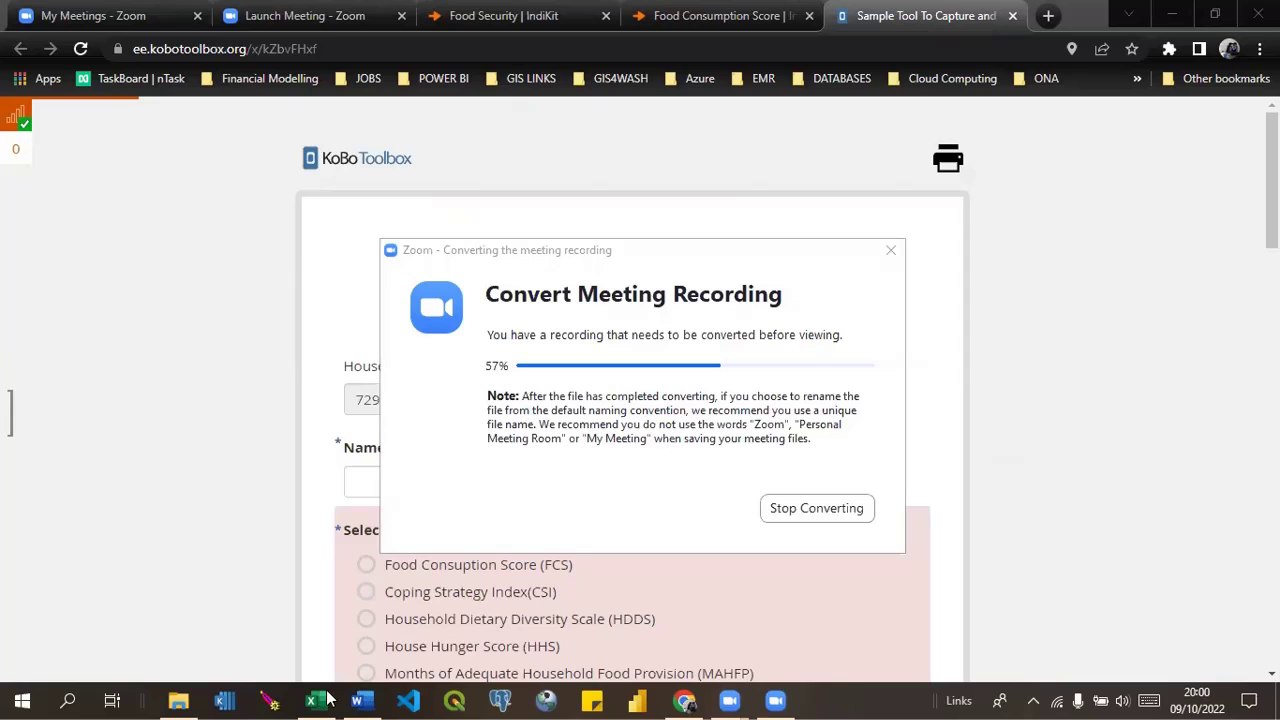
mouse_move(326, 700)
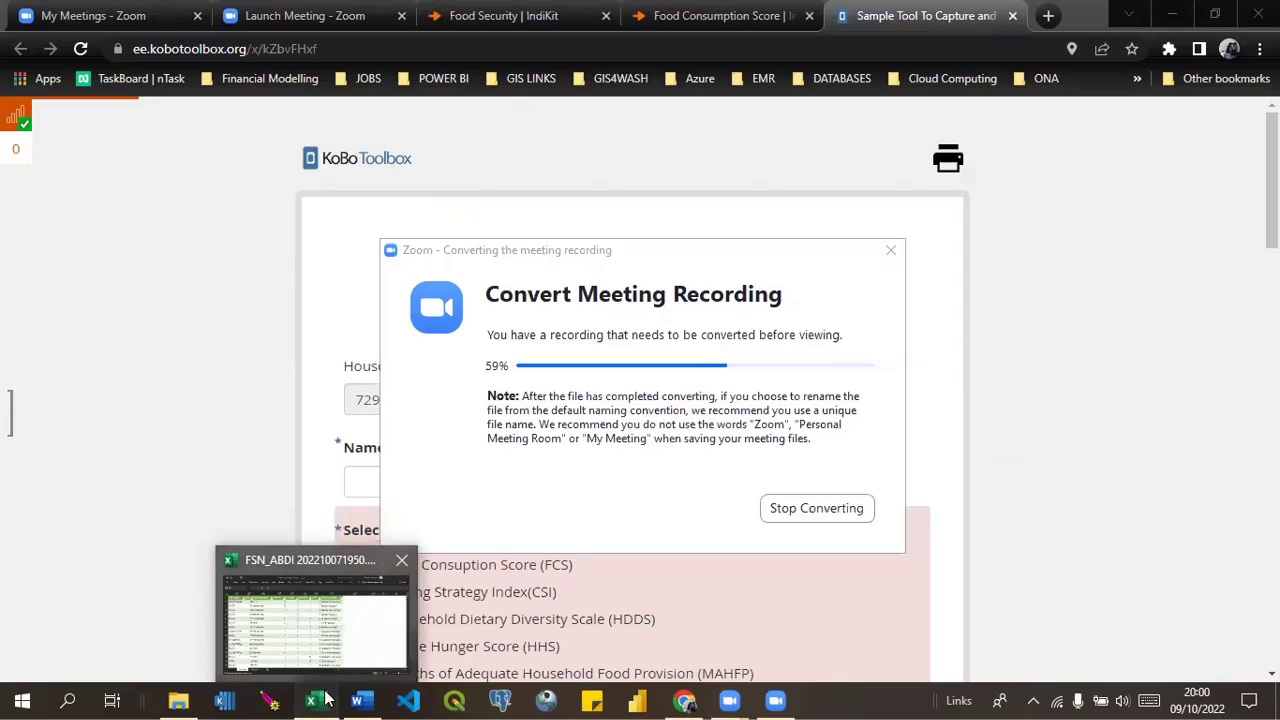
click(315, 625)
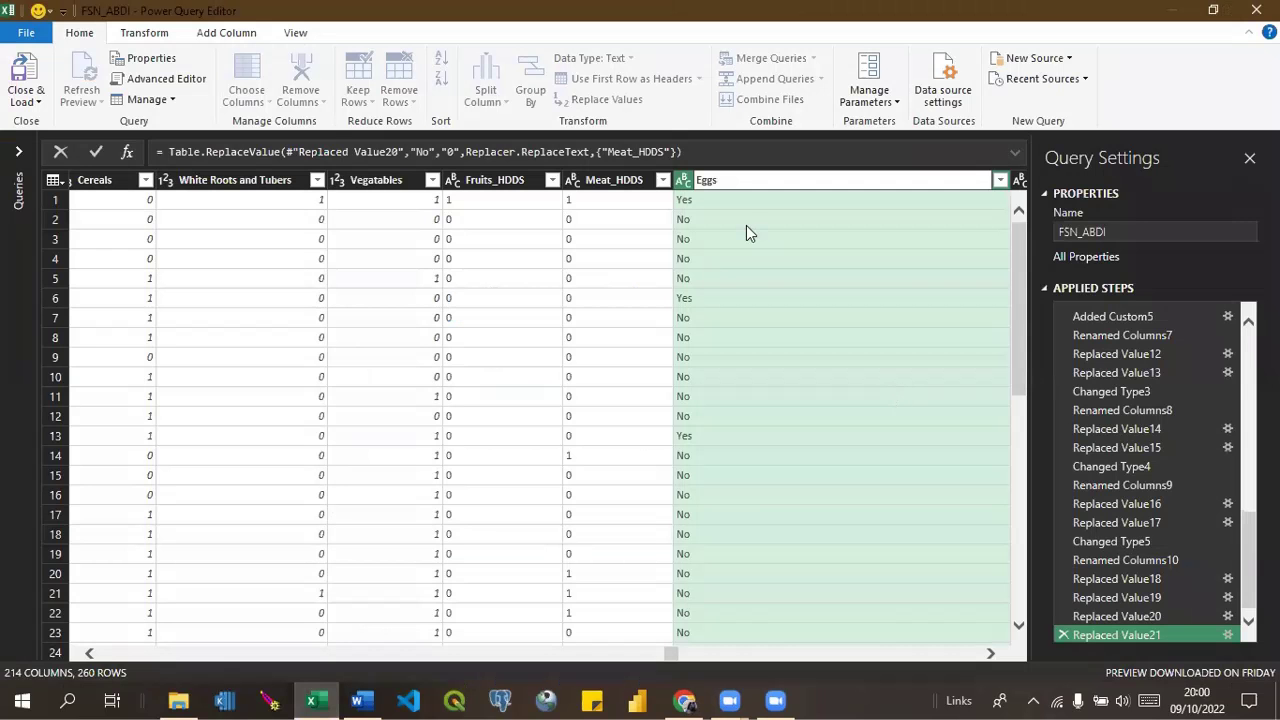
click(357, 700)
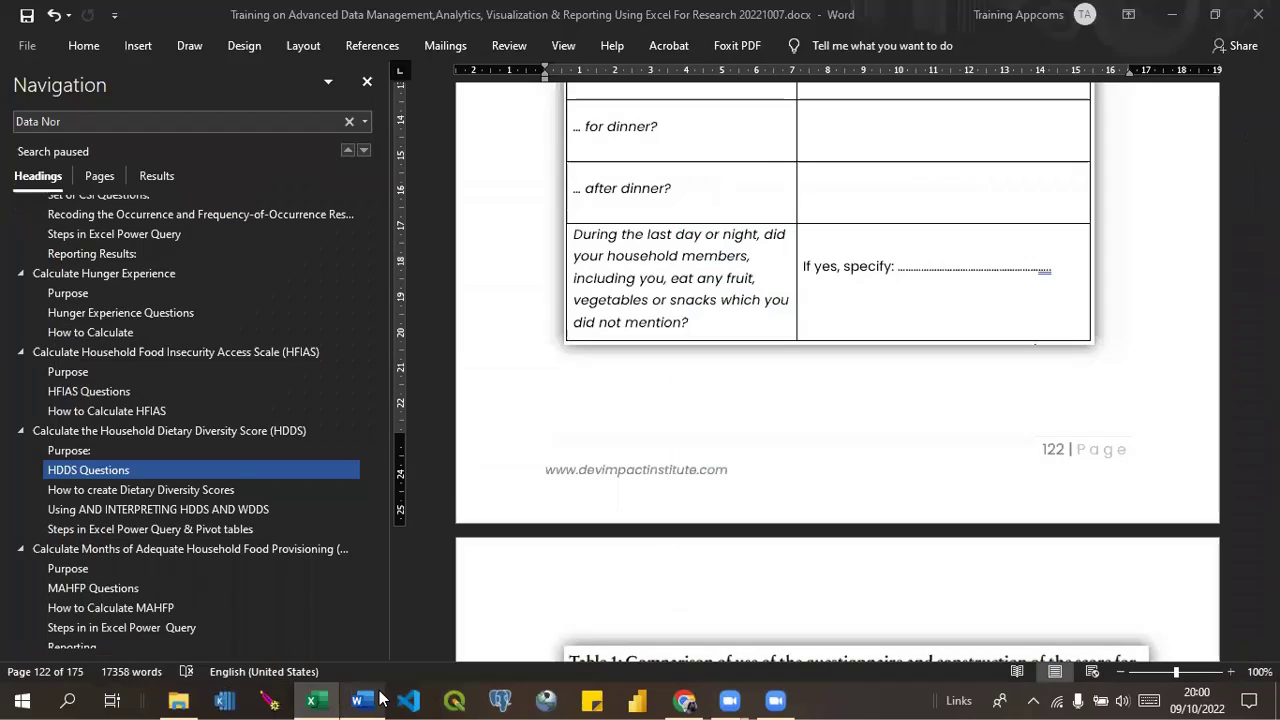
scroll(1080, 557, down, 15)
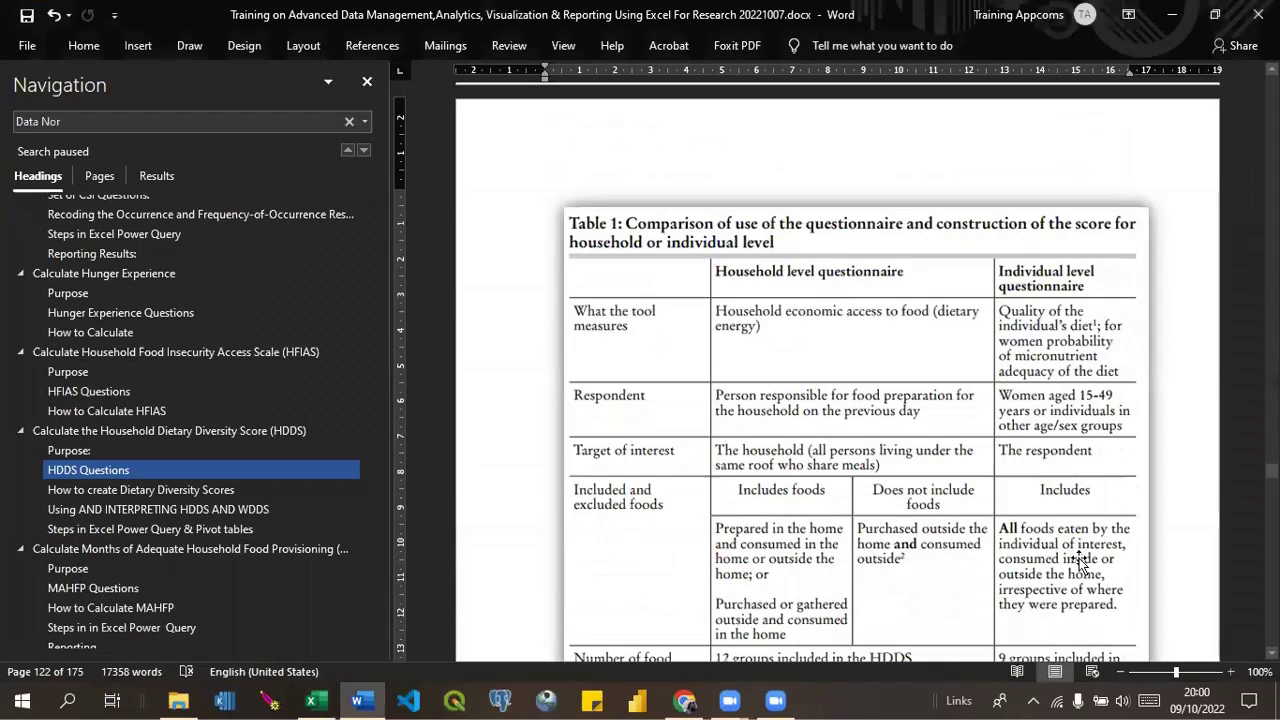
scroll(1080, 557, down, 15)
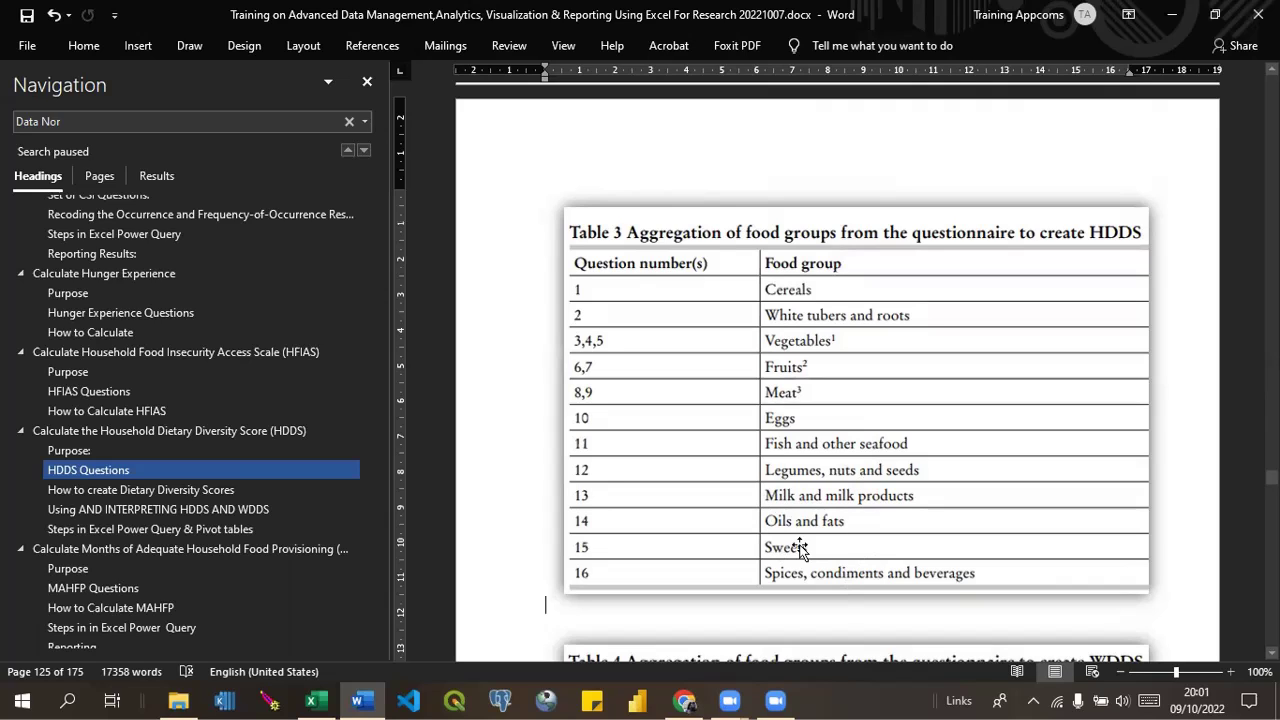
Switch back to the Power Query Editor and apply "Eggs" as the column name.
click(312, 700)
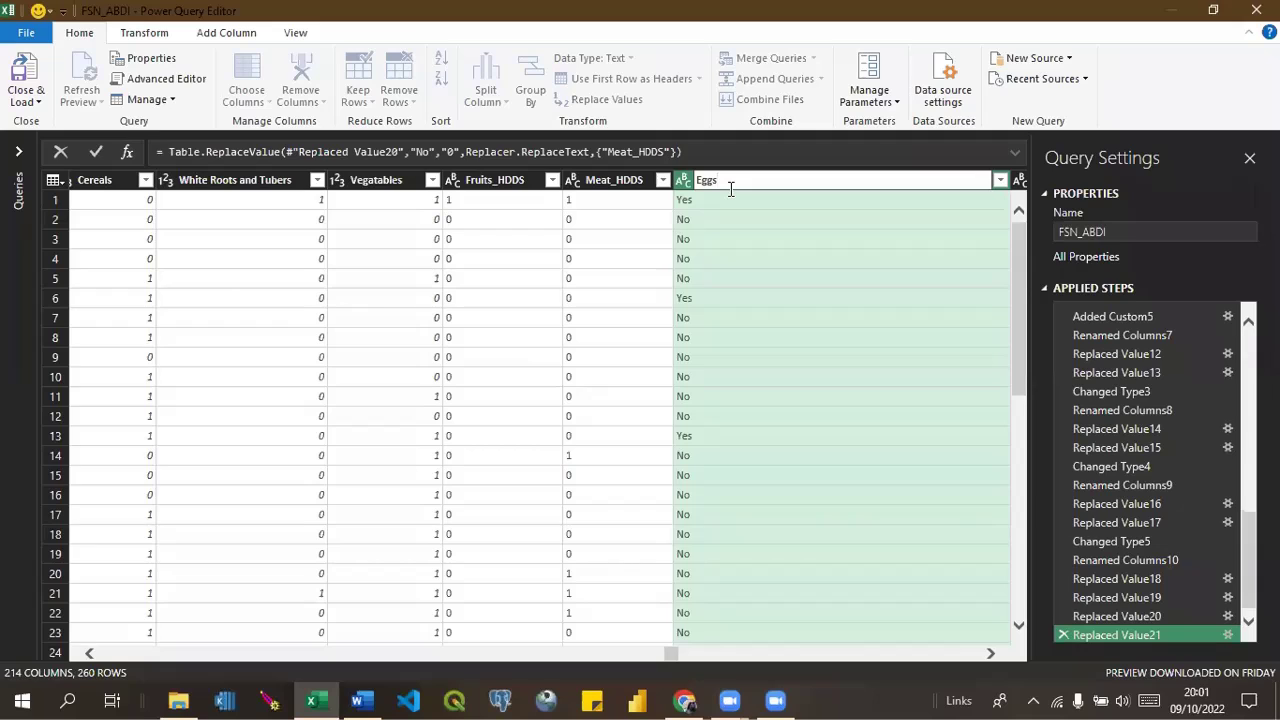
text(Eggs)
key(Return)
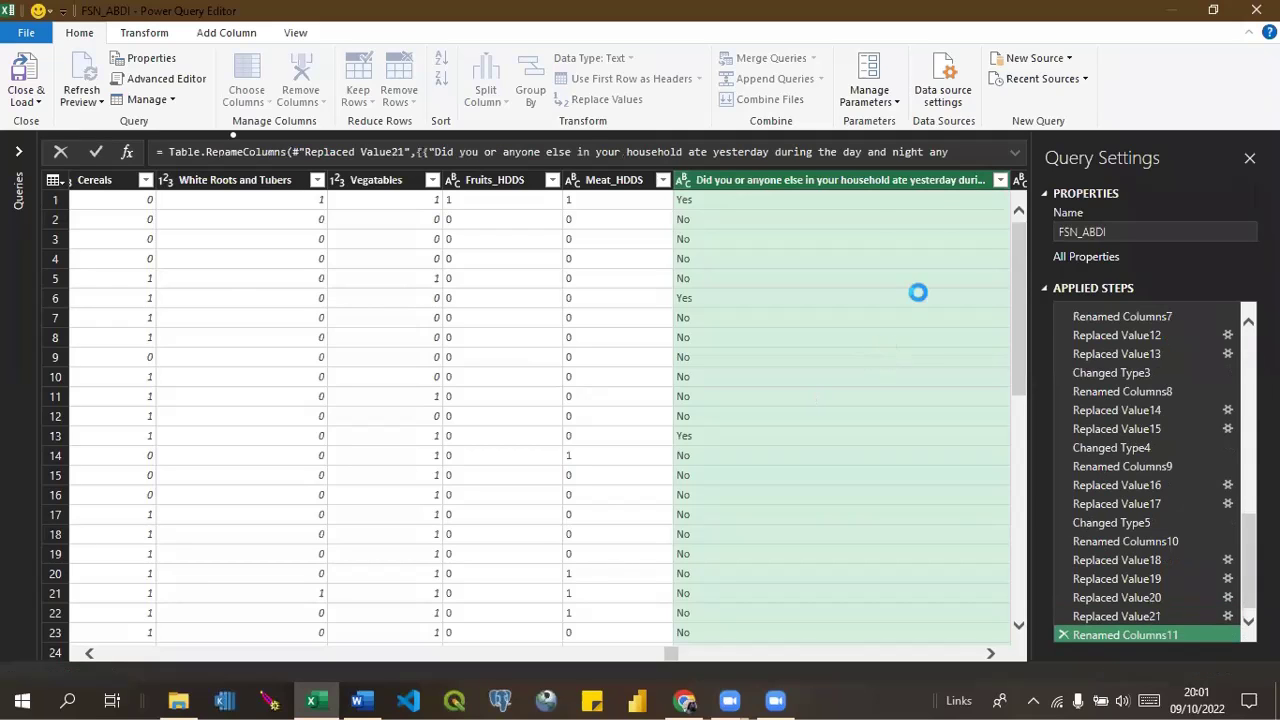
Rename the question column about beans, lentils, peanuts and peas as "Legumes Nuts and Seeds".
double_click(812, 182)
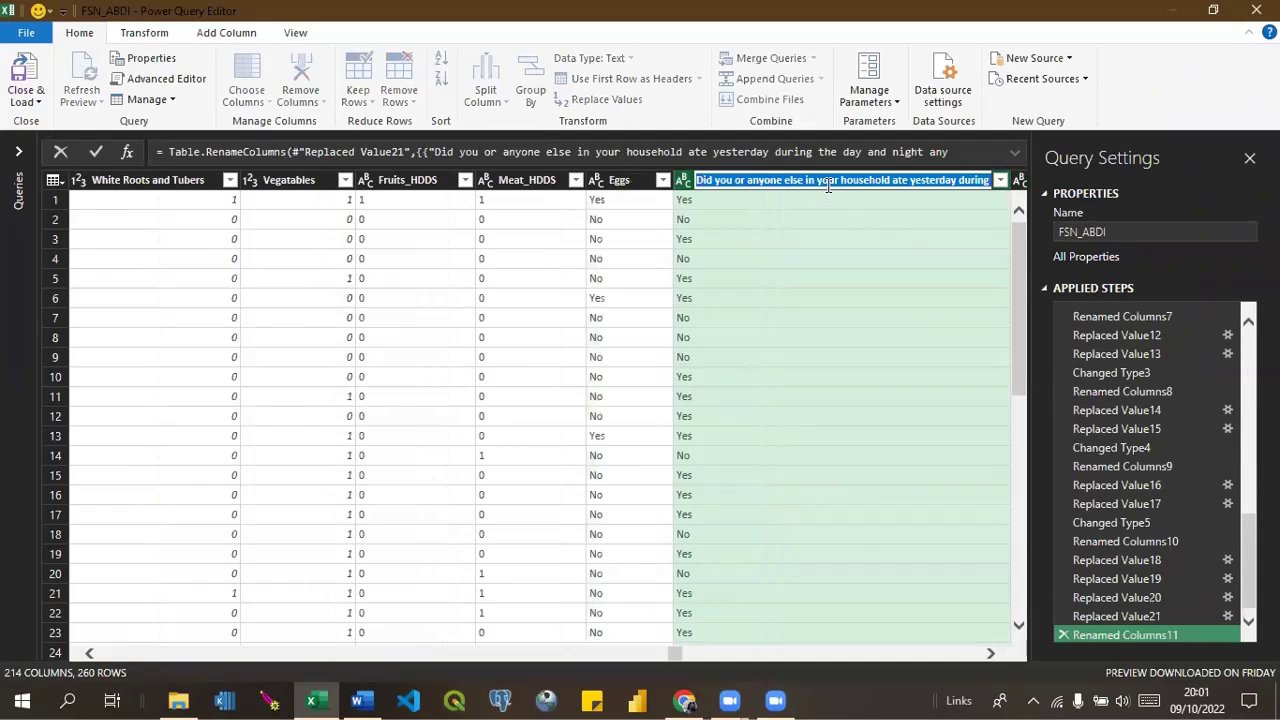
key(End)
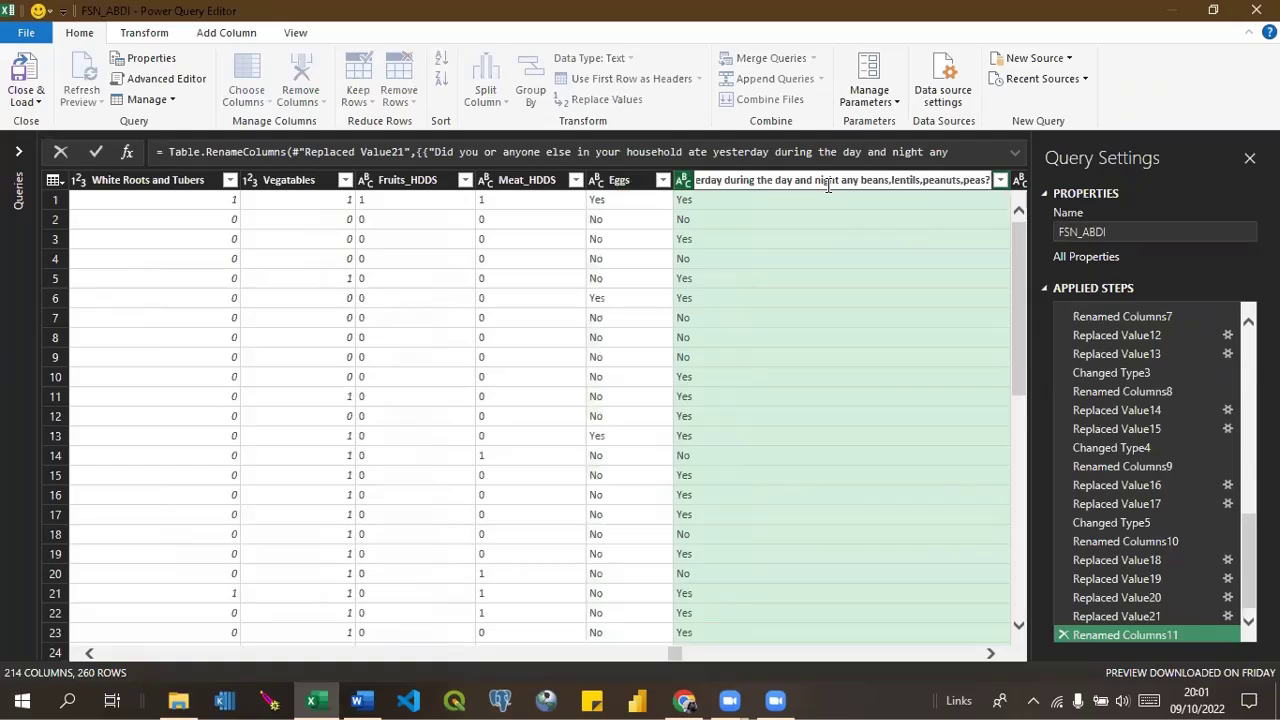
key(ctrl+a)
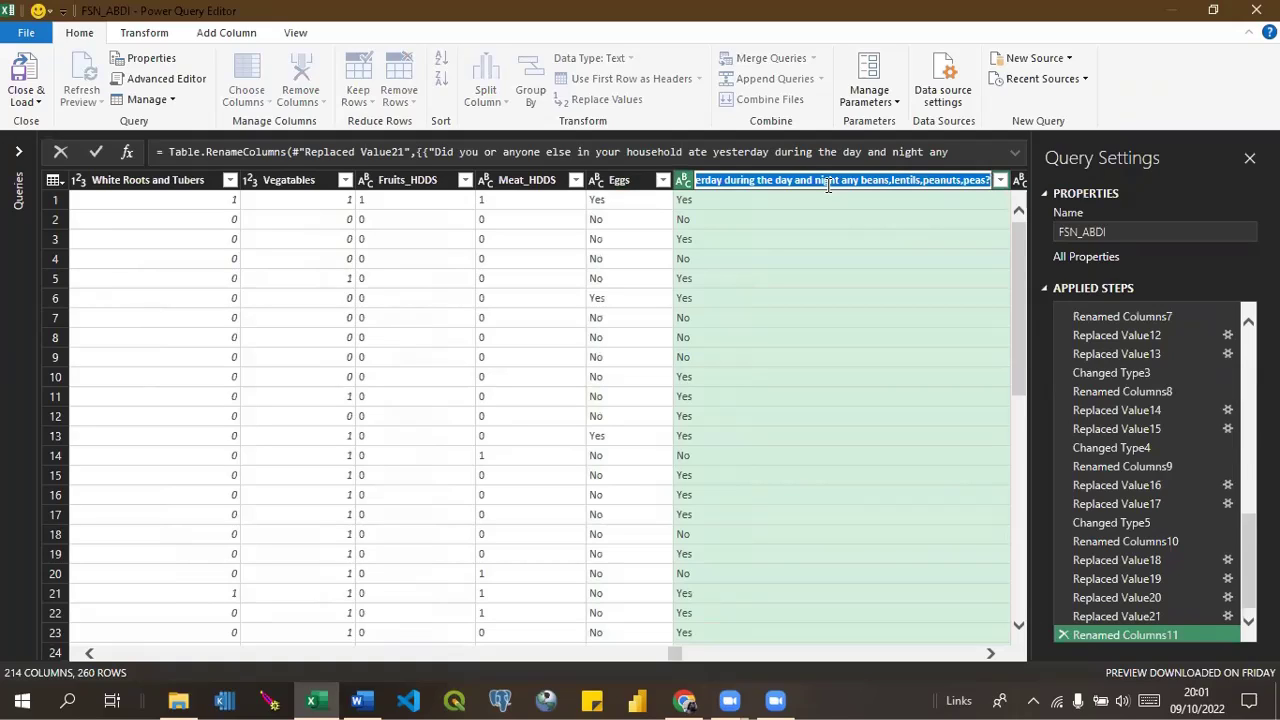
text(Legumes)
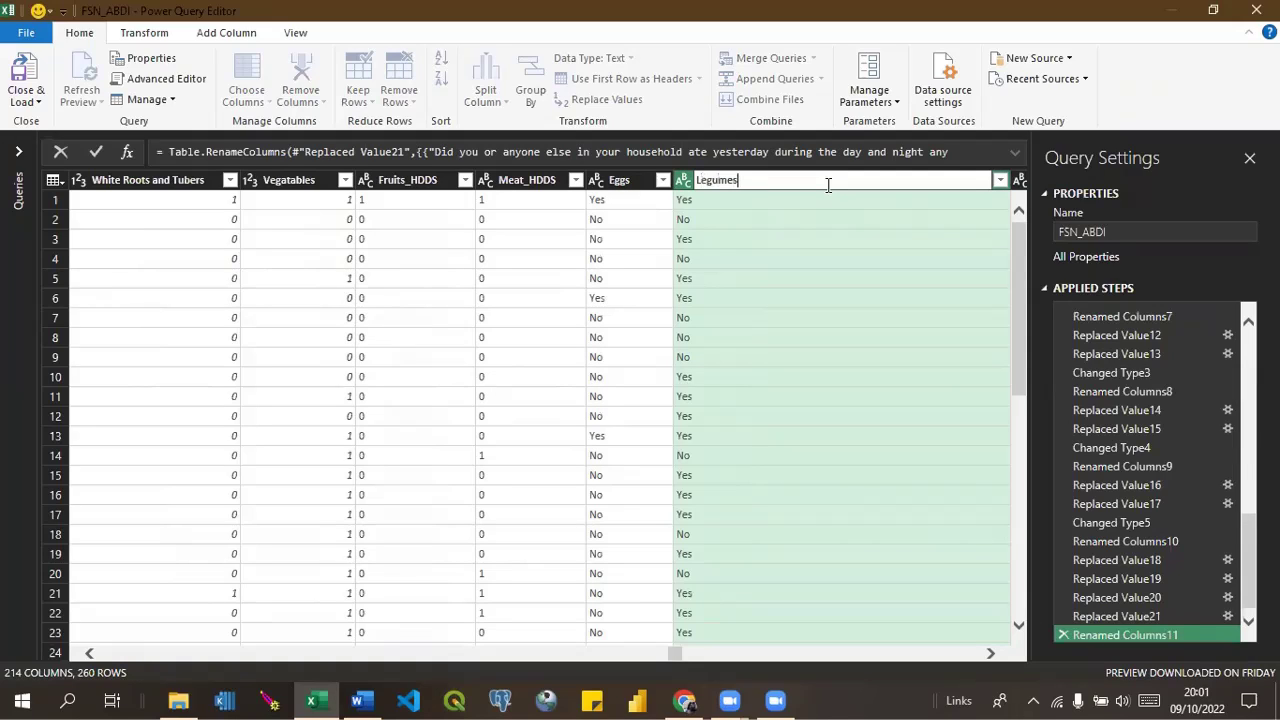
text( Nuts and seeds)
click(789, 181)
key(BackSpace)
text(S)
key(Return)
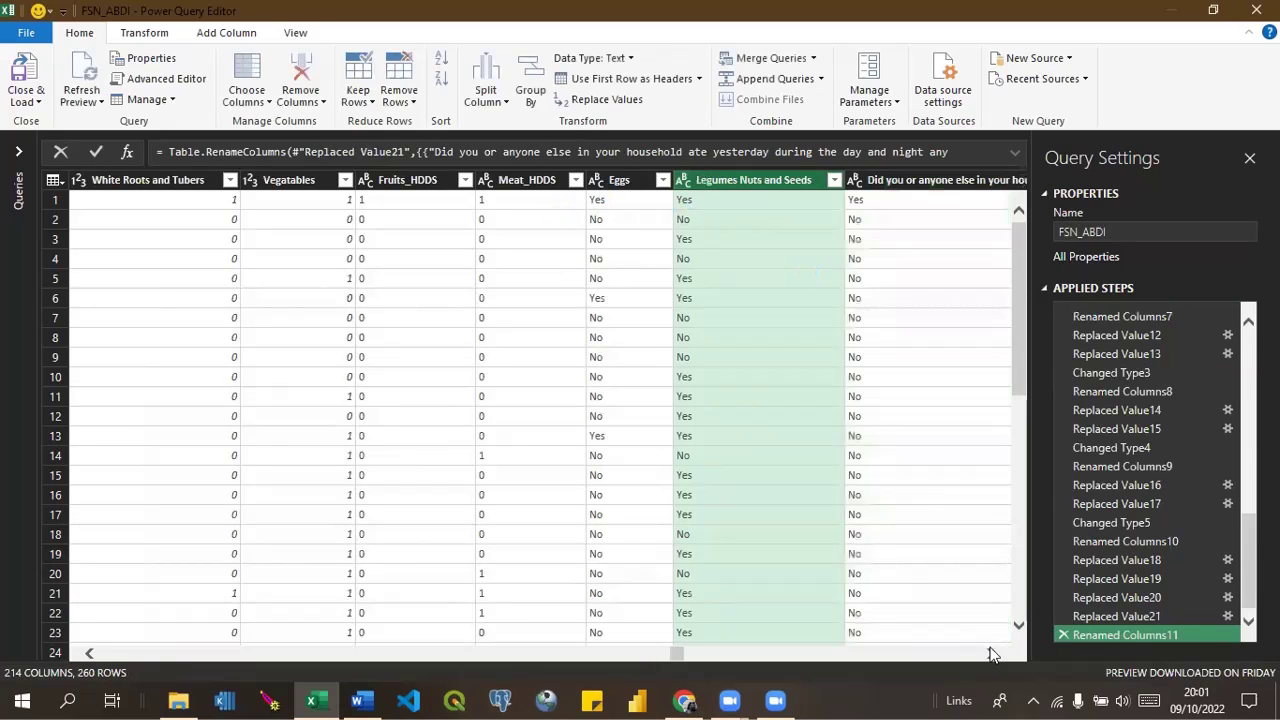
Replace every "Yes" in the Eggs column with 1.
click(992, 654)
click(992, 654)
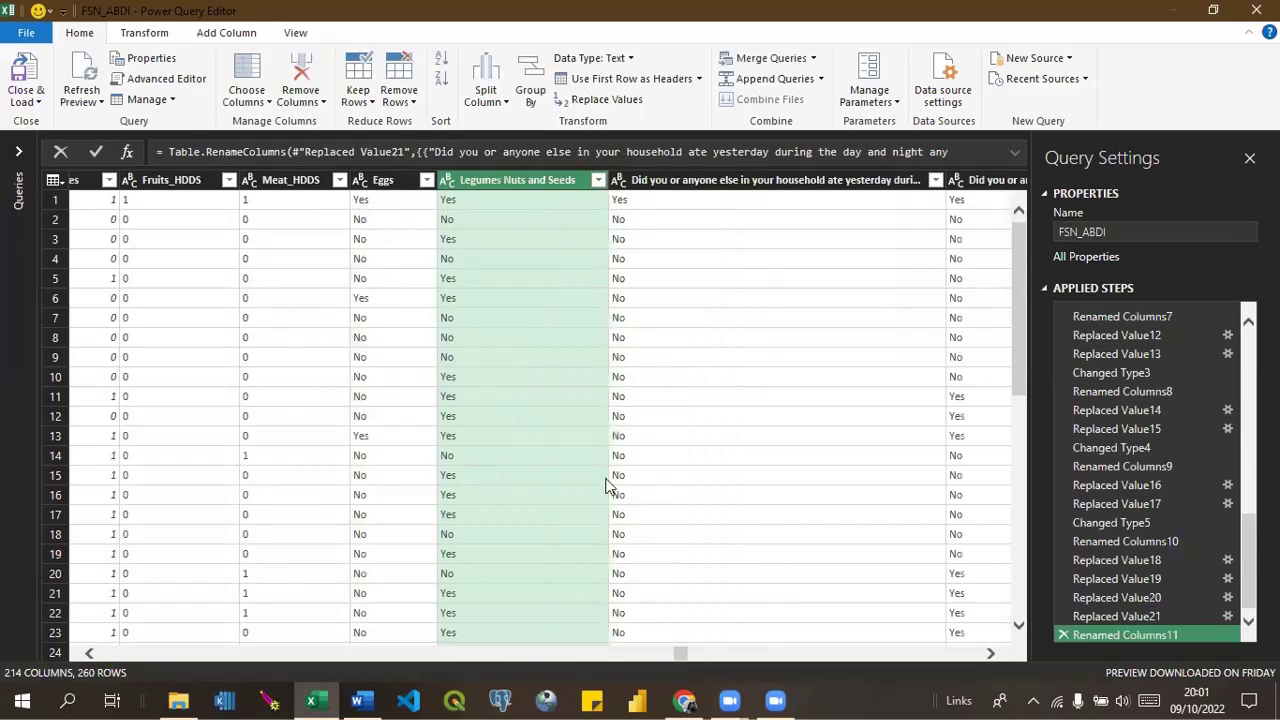
right_click(371, 201)
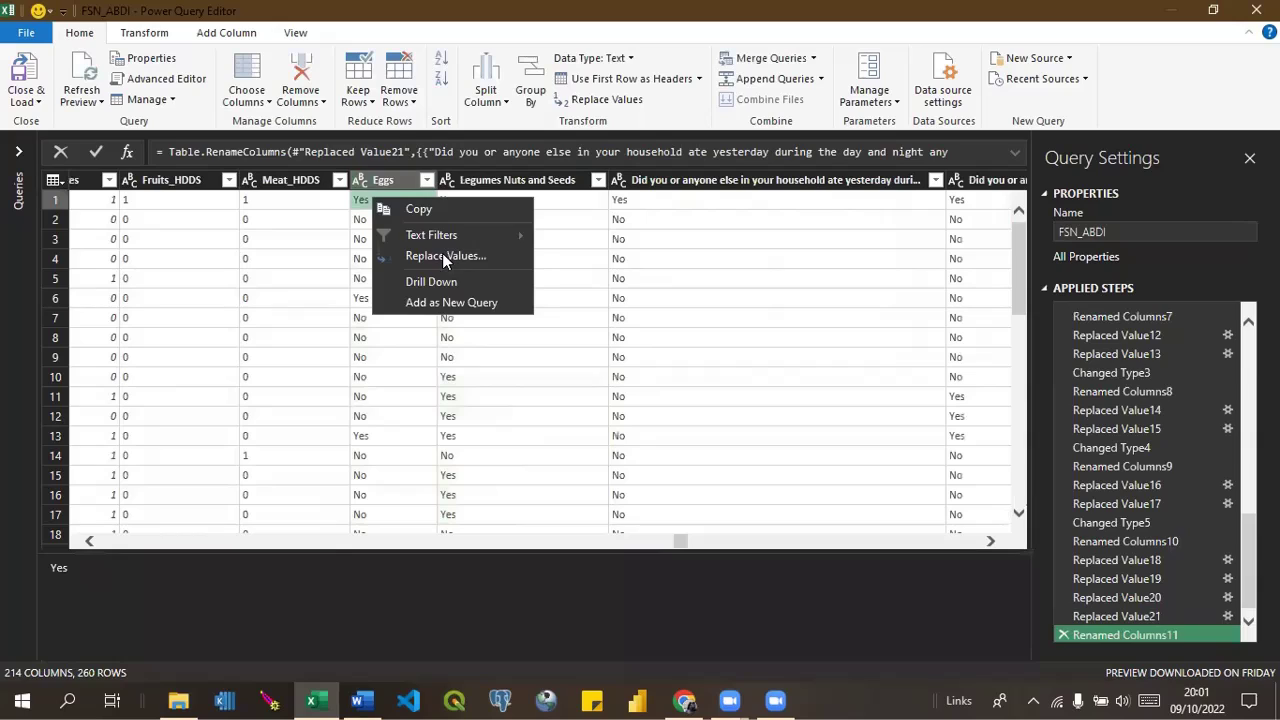
click(442, 255)
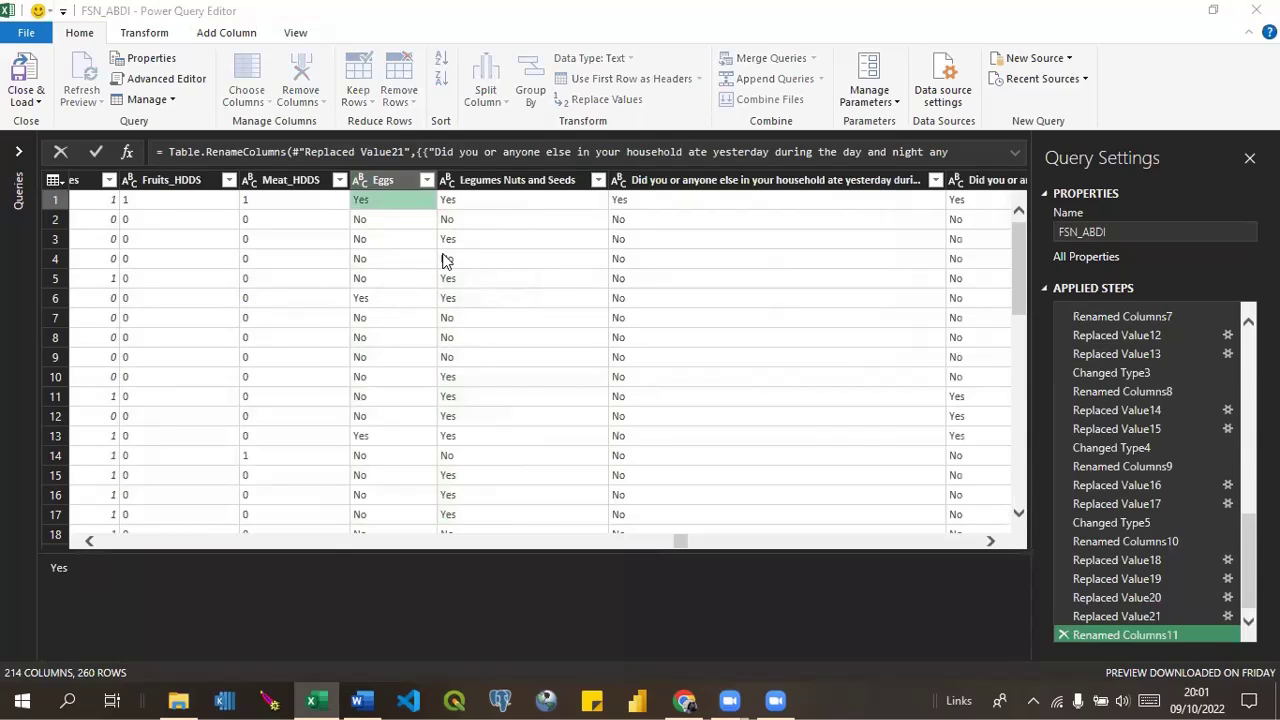
text(1)
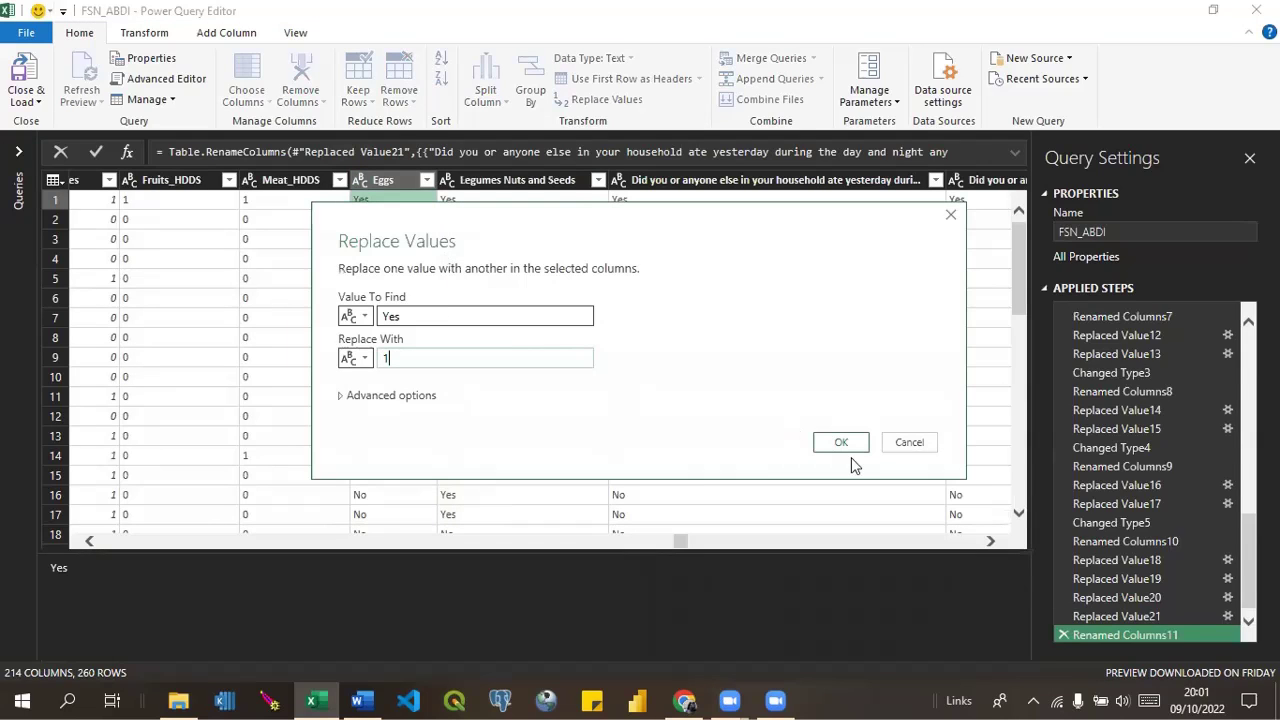
key(Return)
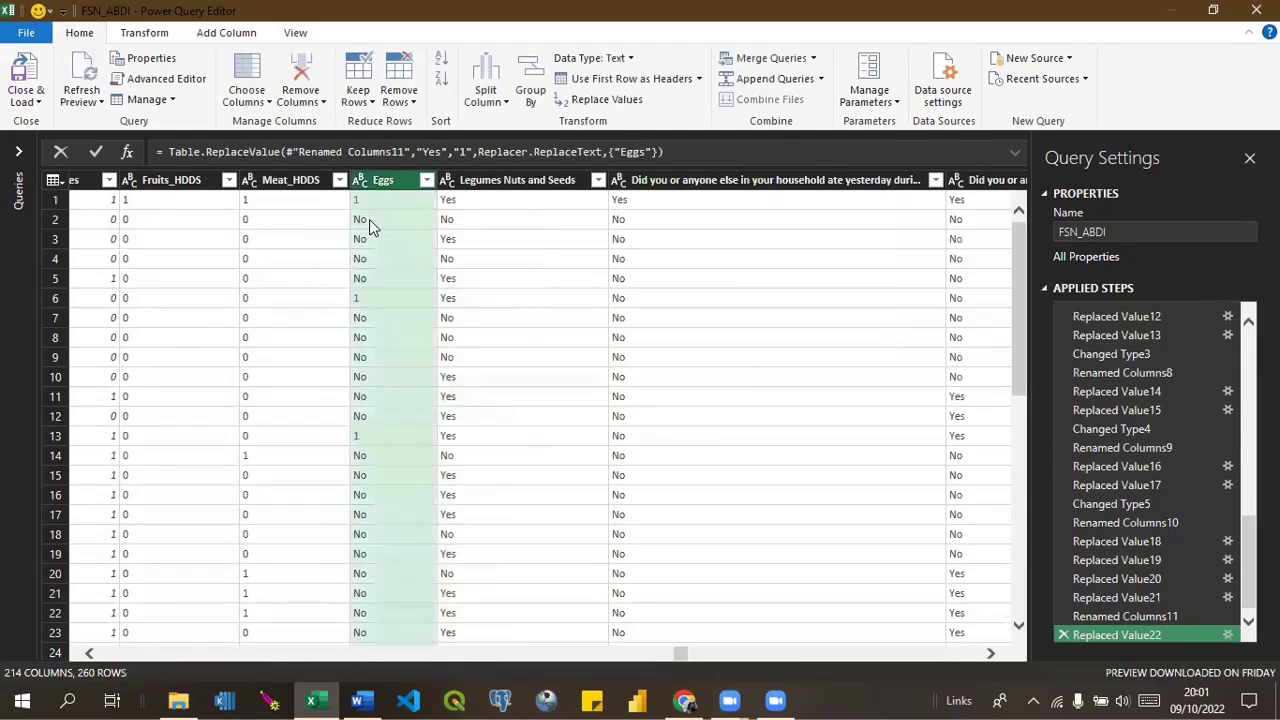
Replace every "No" in the Eggs column with 0.
right_click(369, 219)
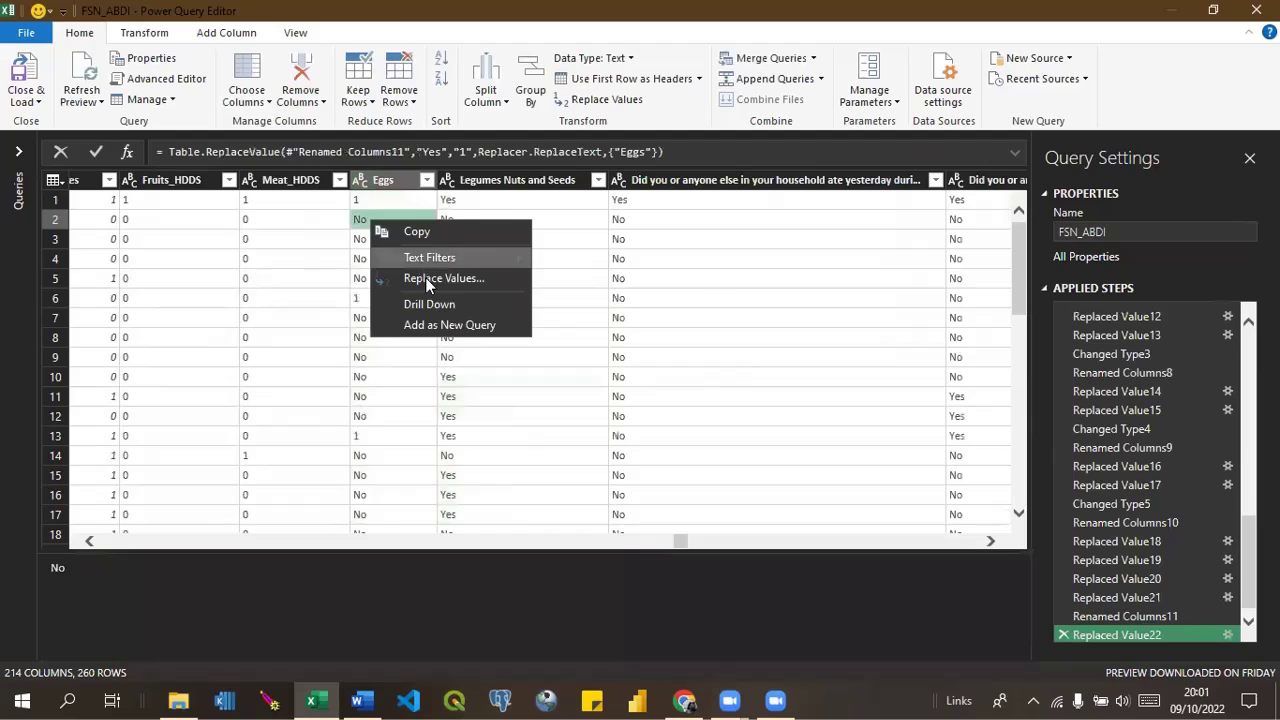
click(456, 280)
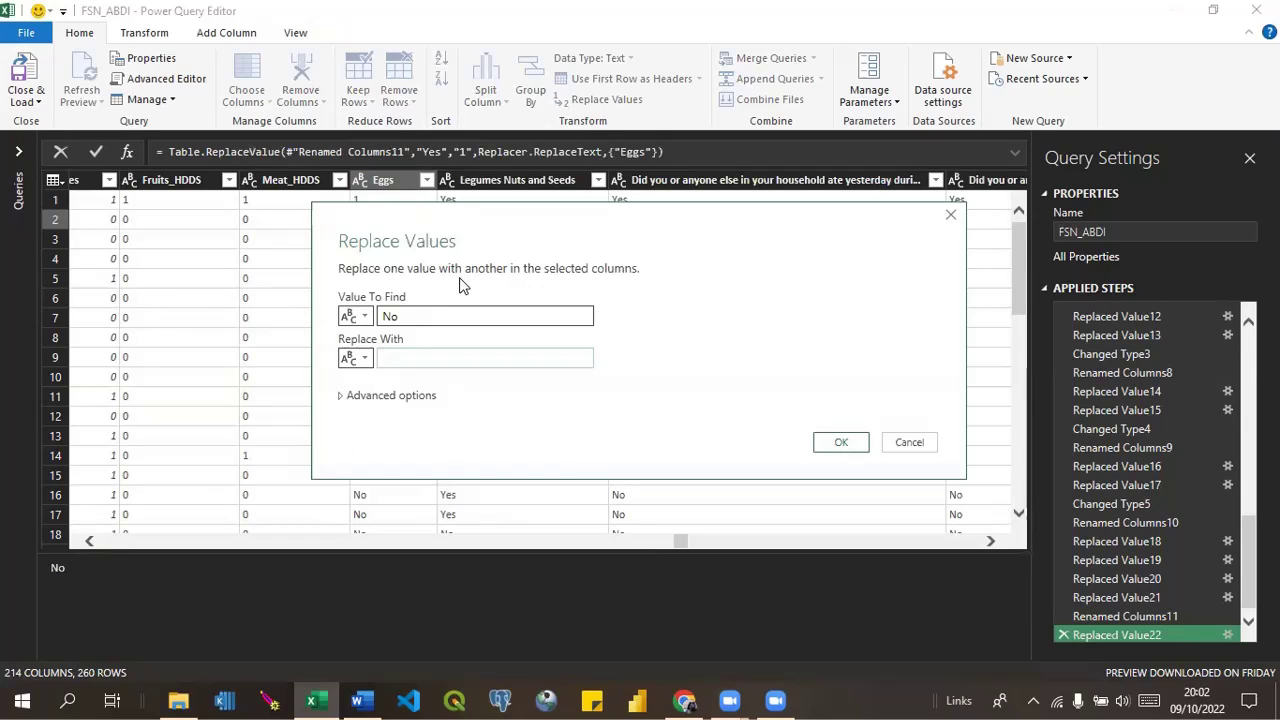
key(BackSpace)
text(0)
key(Return)
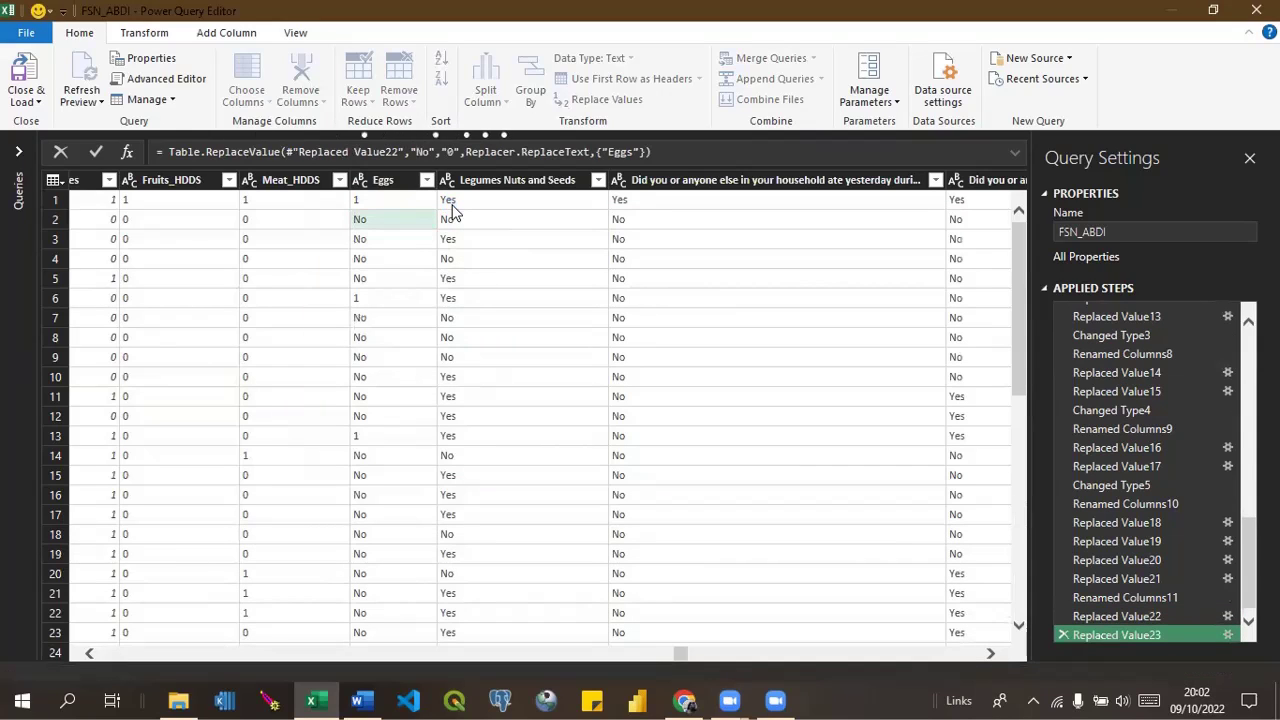
Replace every "Yes" in the Legumes Nuts and Seeds column with 1.
right_click(449, 205)
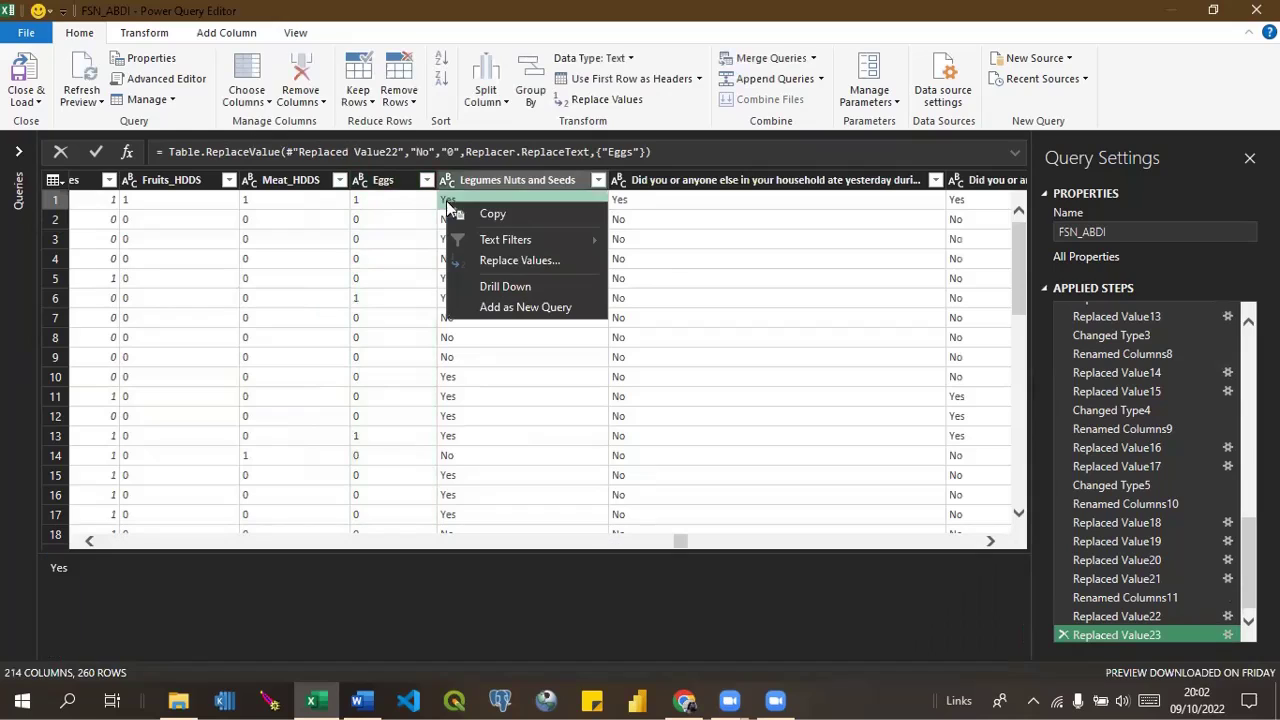
click(527, 264)
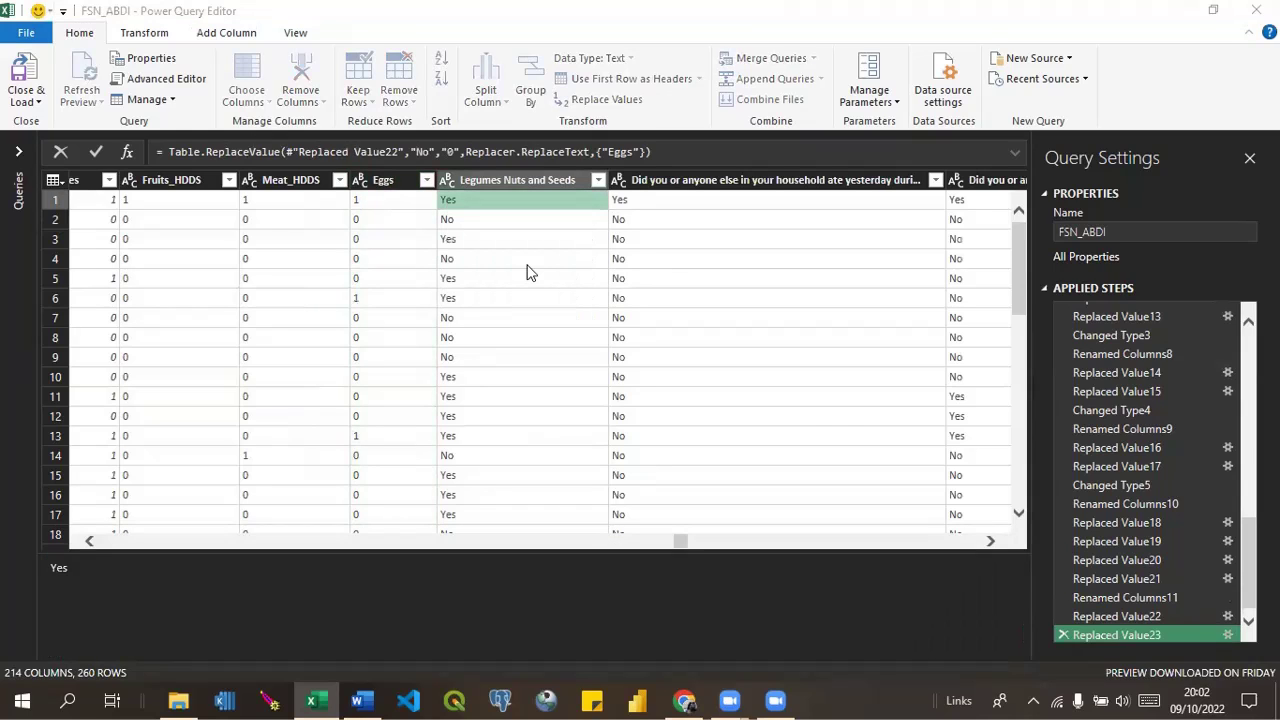
text(1)
key(Return)
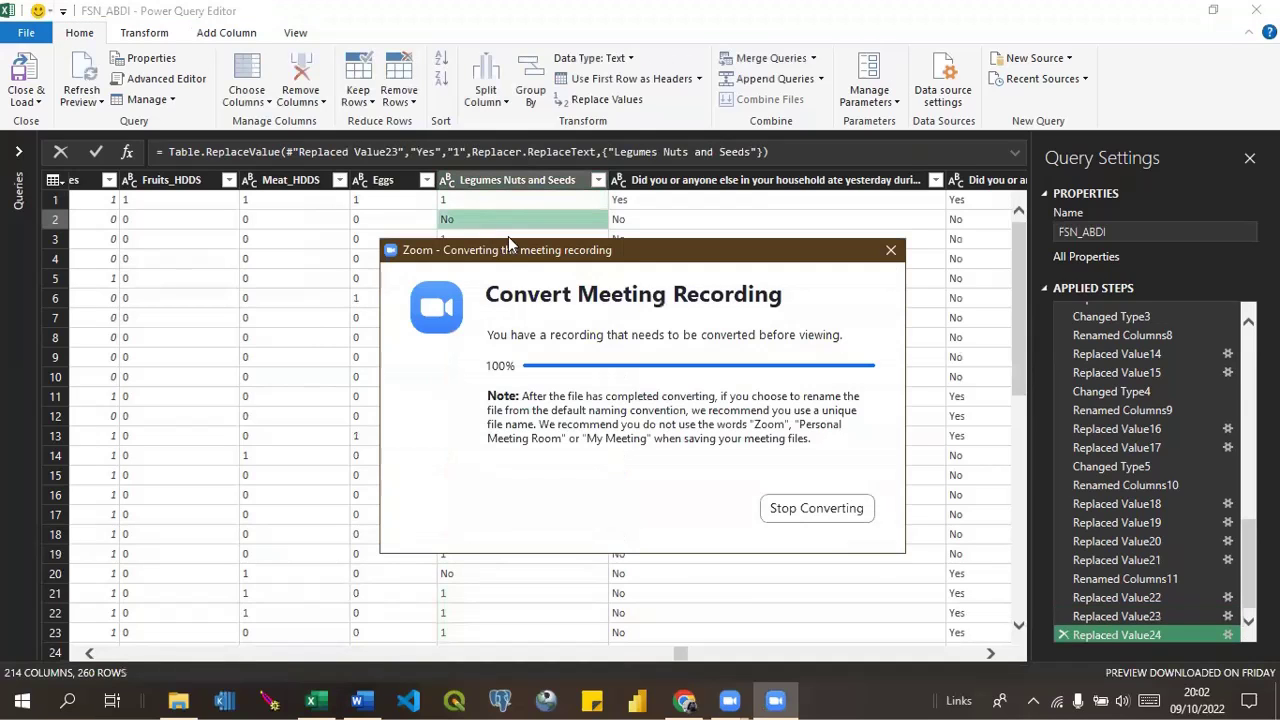
Replace every "No" in the Legumes Nuts and Seeds column with 0.
right_click(476, 224)
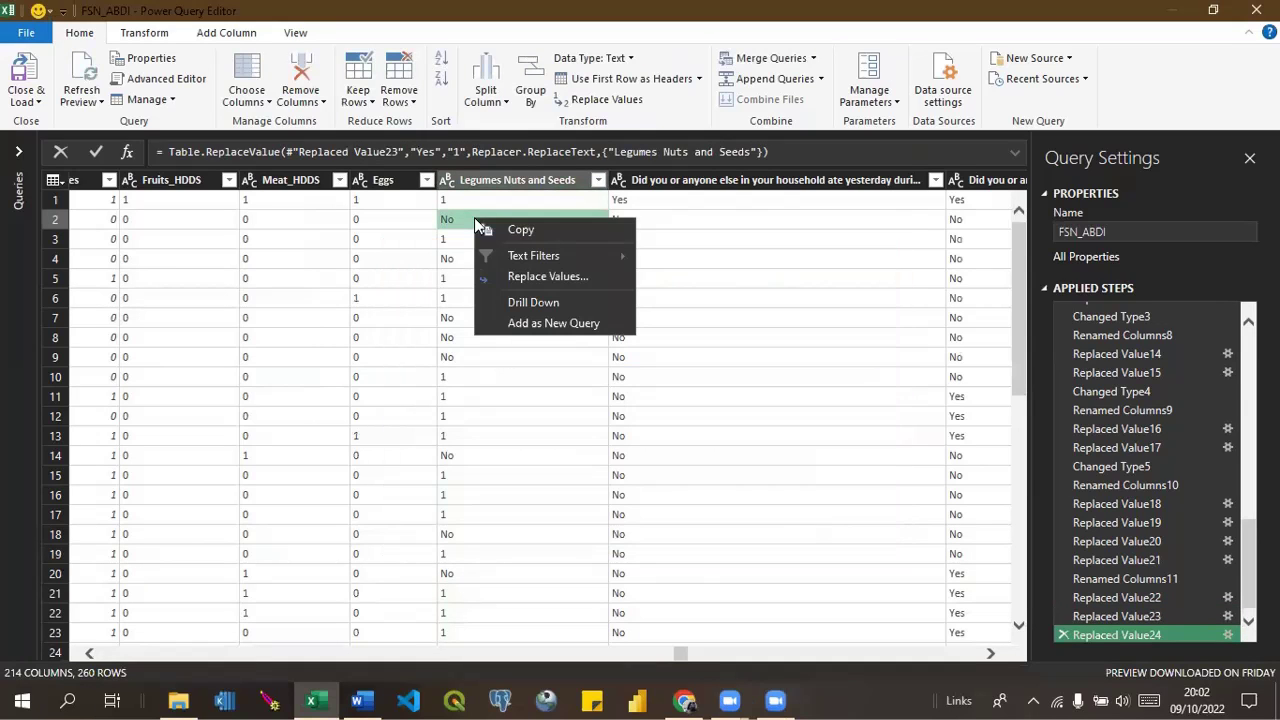
click(535, 277)
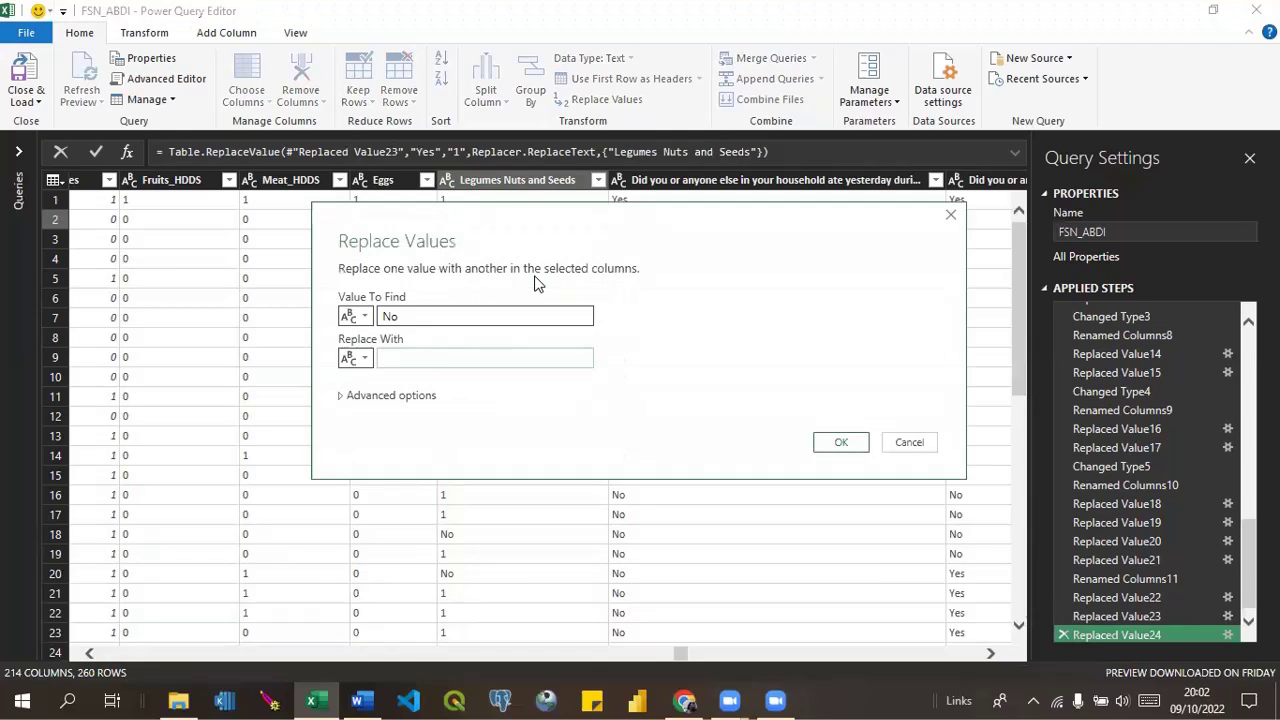
text(0)
key(Return)
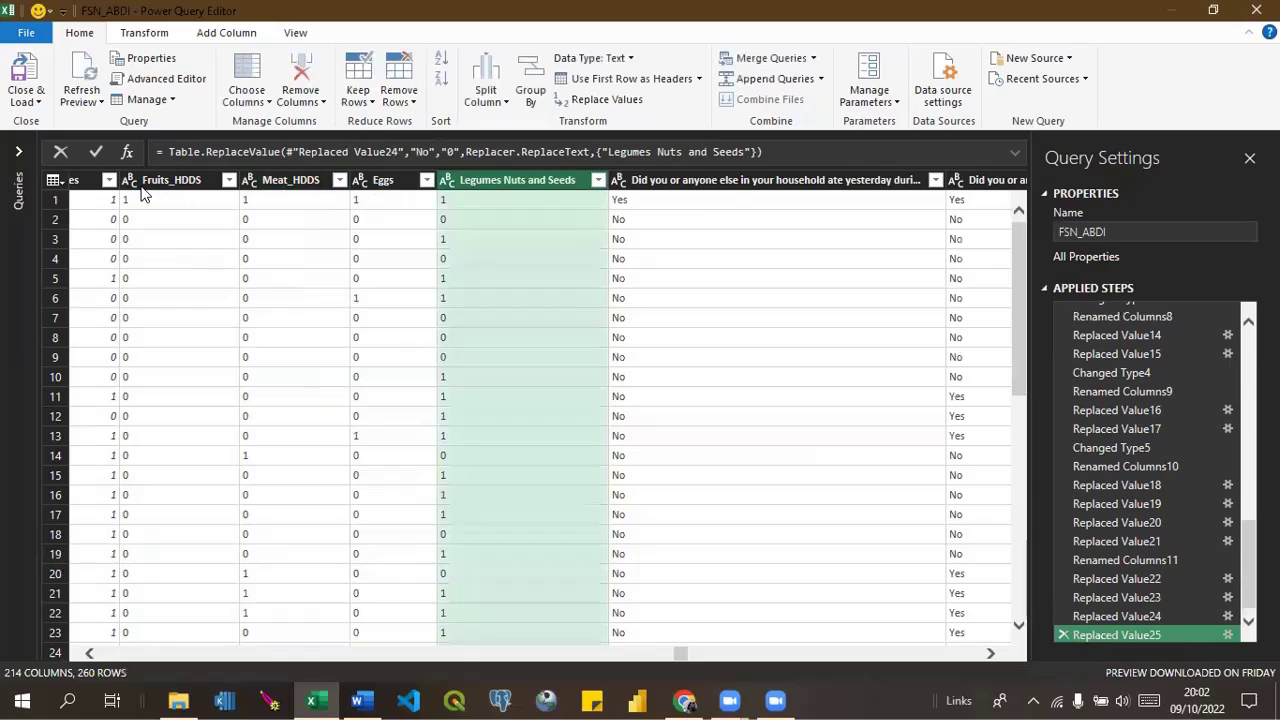
Change the data type of the Fruits_HDDS, Meat_HDDS, Eggs and Legumes Nuts and Seeds columns to Whole Number.
click(129, 181)
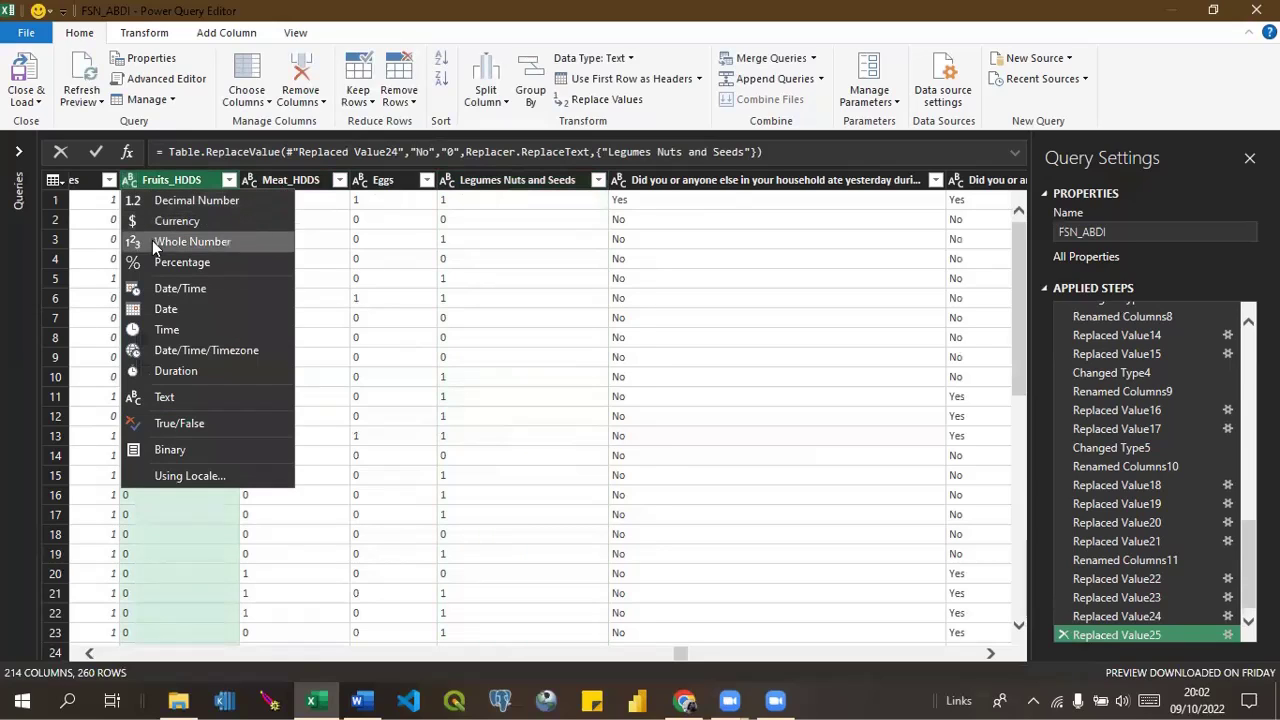
click(152, 241)
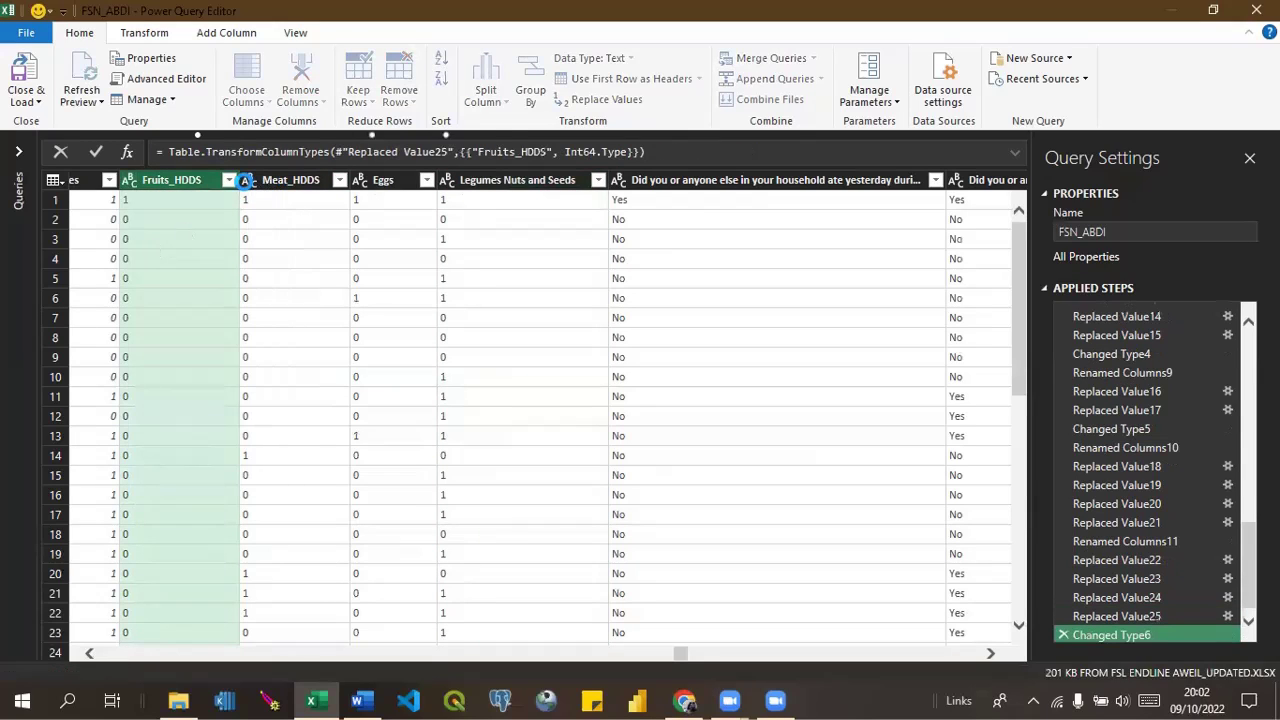
click(249, 181)
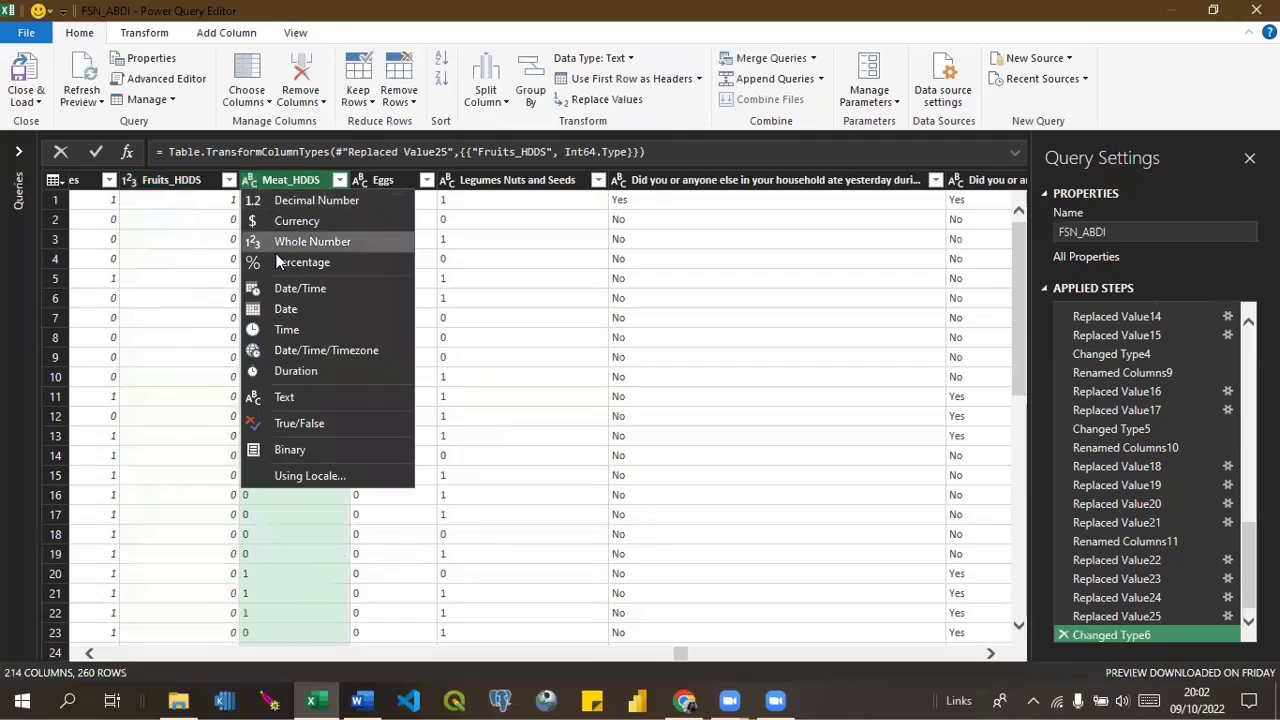
click(302, 242)
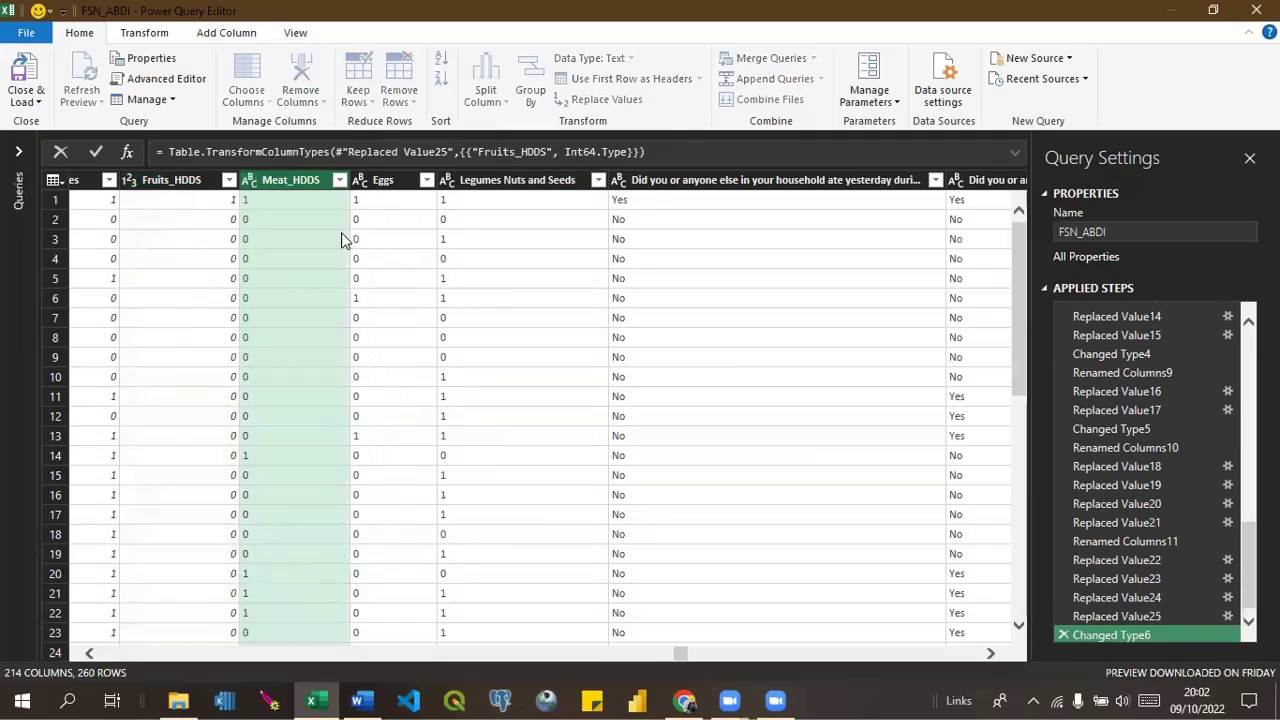
click(359, 181)
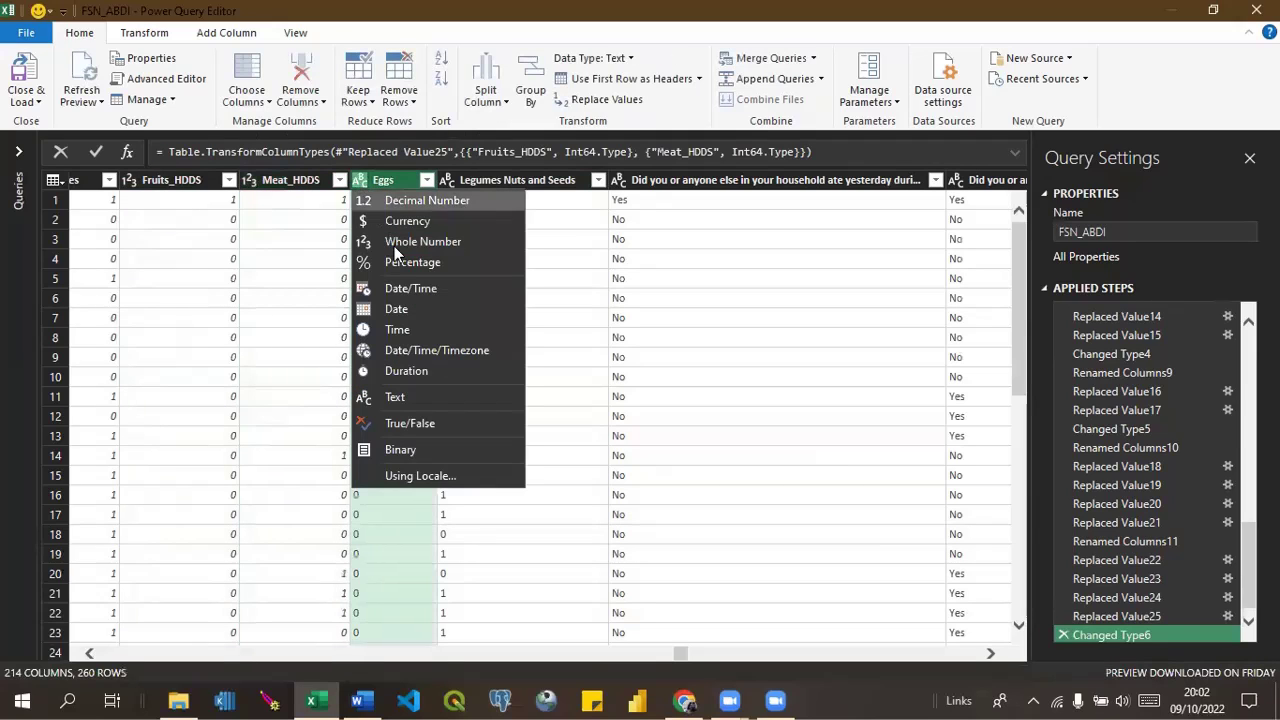
click(386, 238)
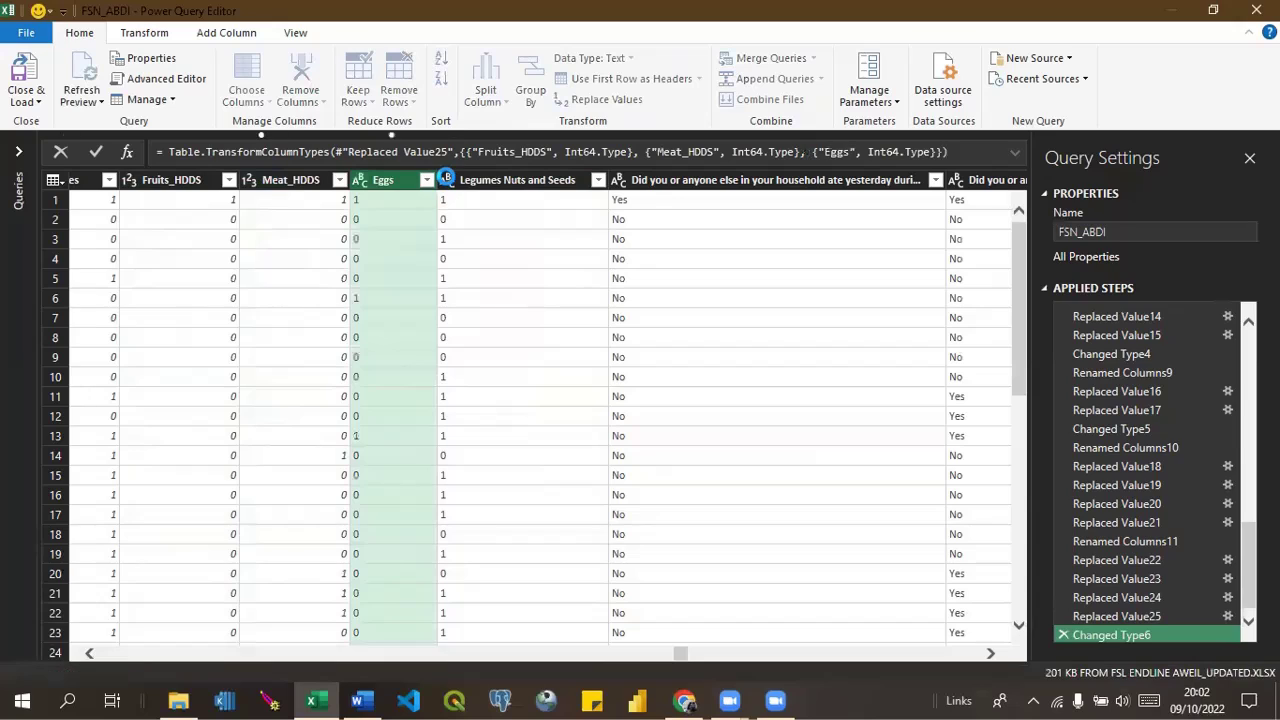
click(446, 180)
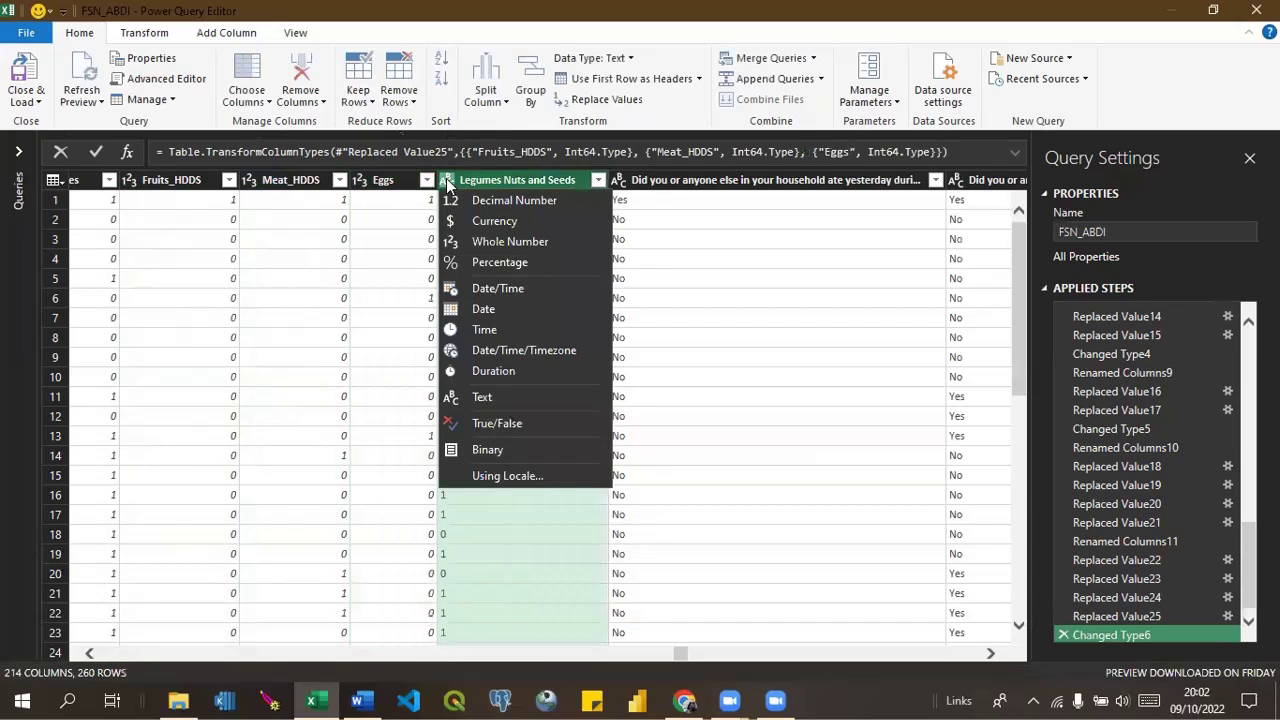
click(469, 242)
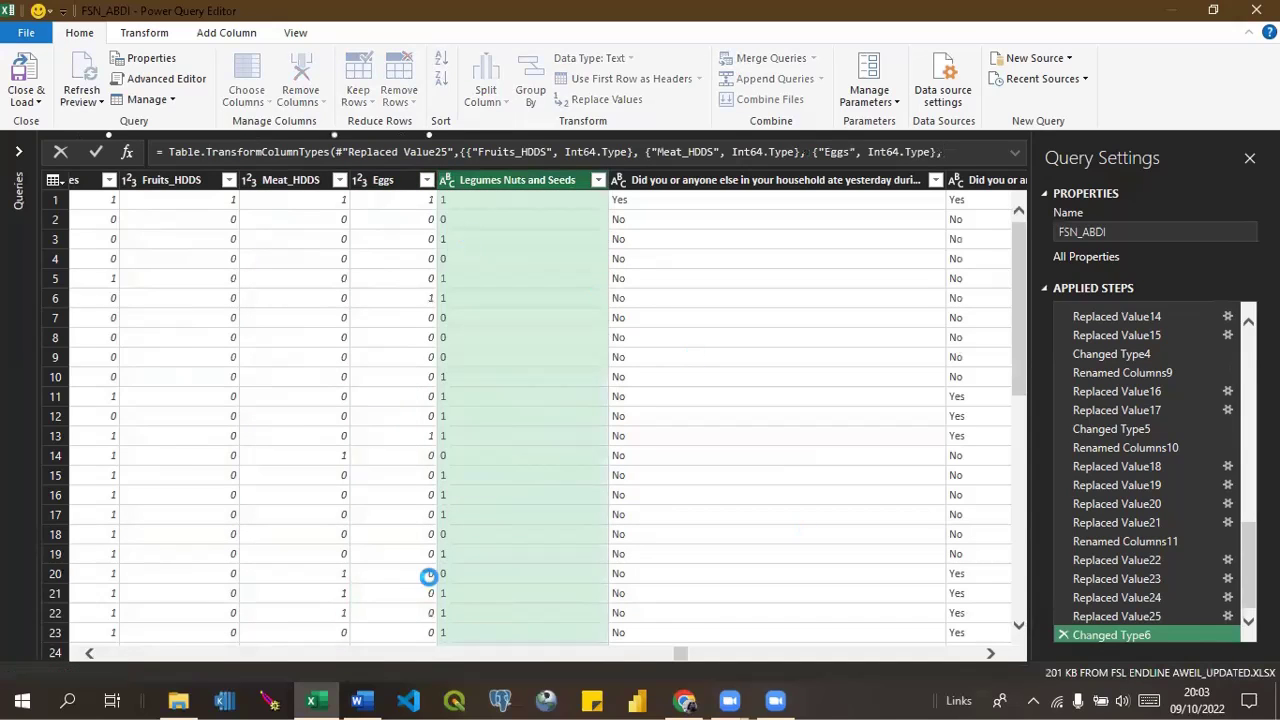
Rename the question column about cheese, yogurt, milk or other milk products as "Milk and Milk Products".
click(88, 654)
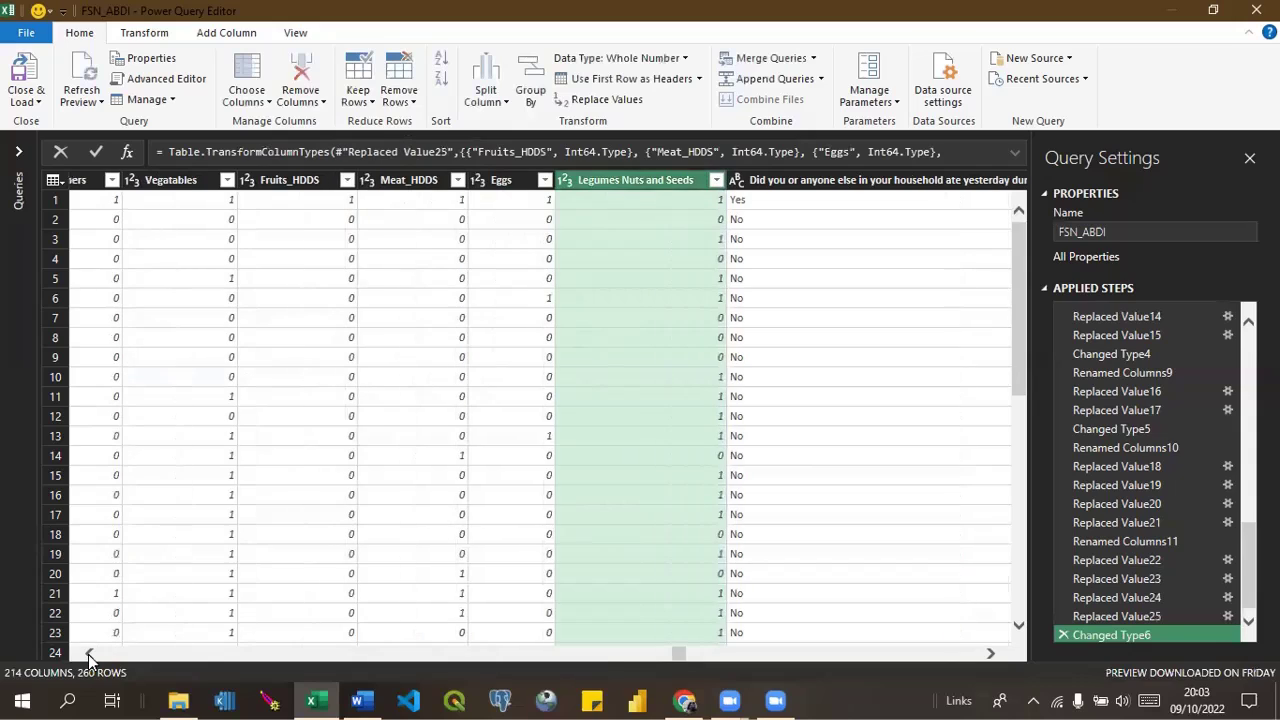
click(990, 653)
click(990, 653)
click(990, 653)
click(990, 653)
click(990, 653)
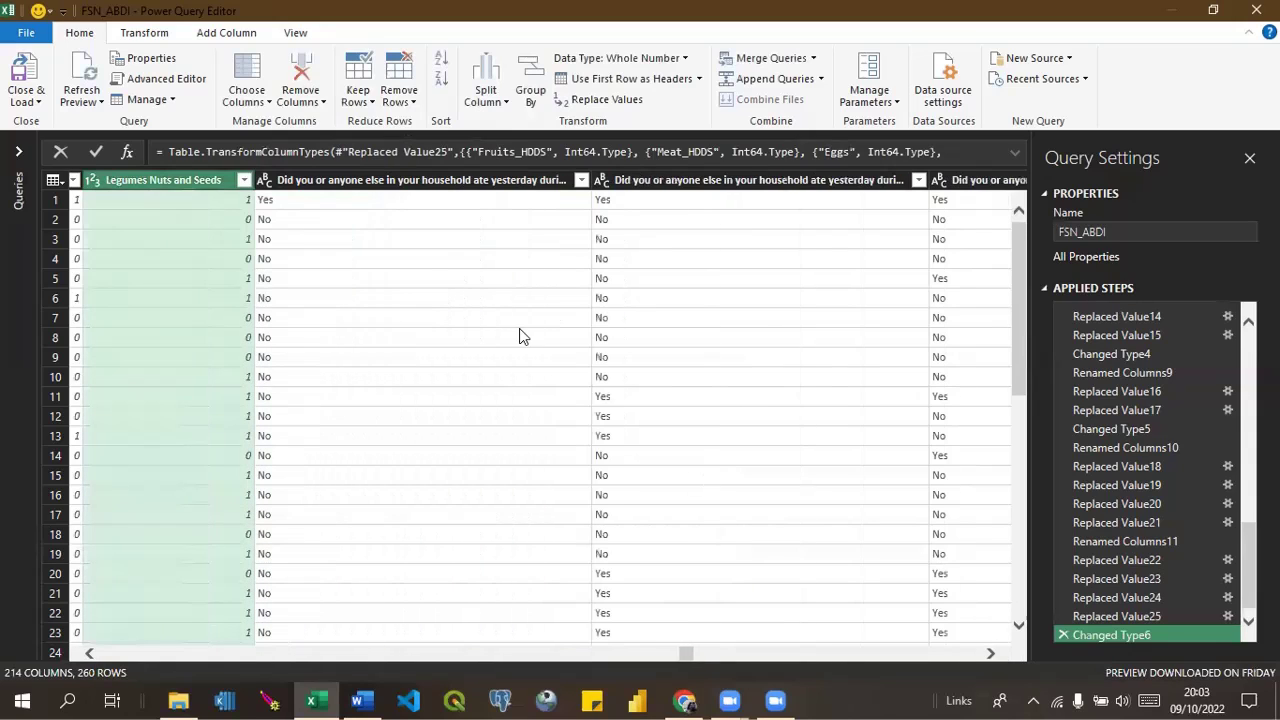
click(416, 180)
right_click(414, 178)
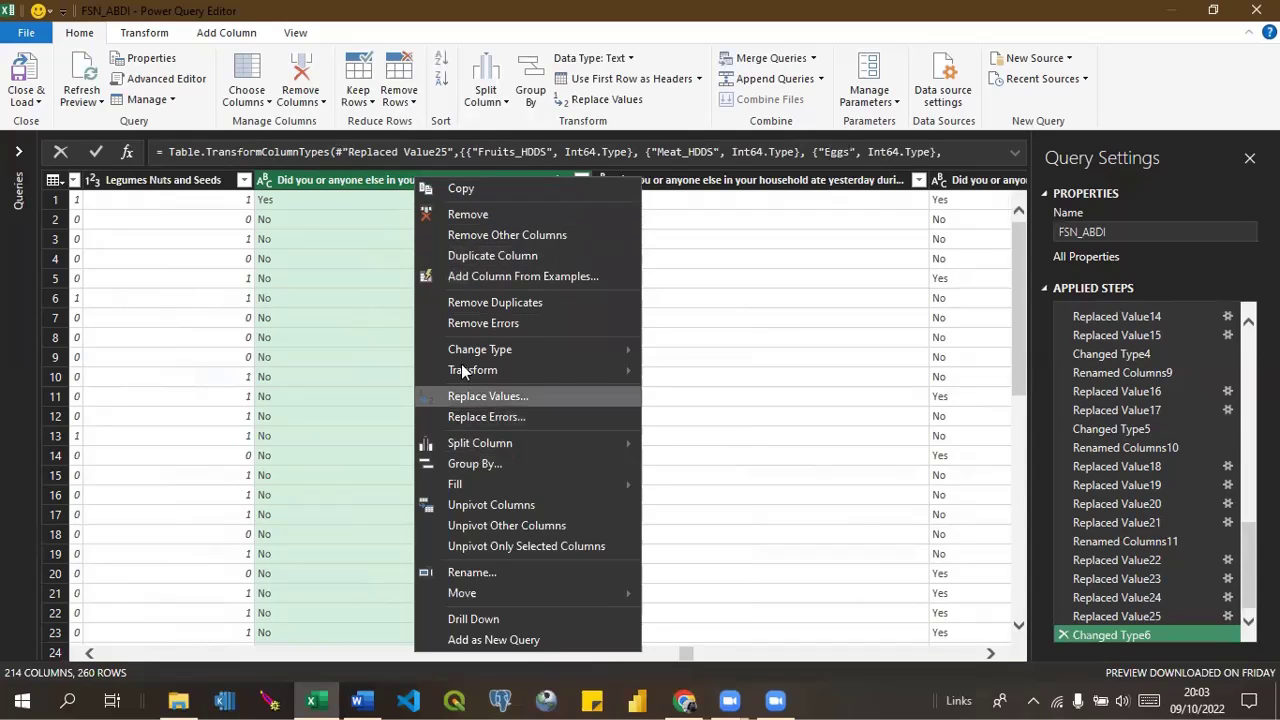
click(330, 176)
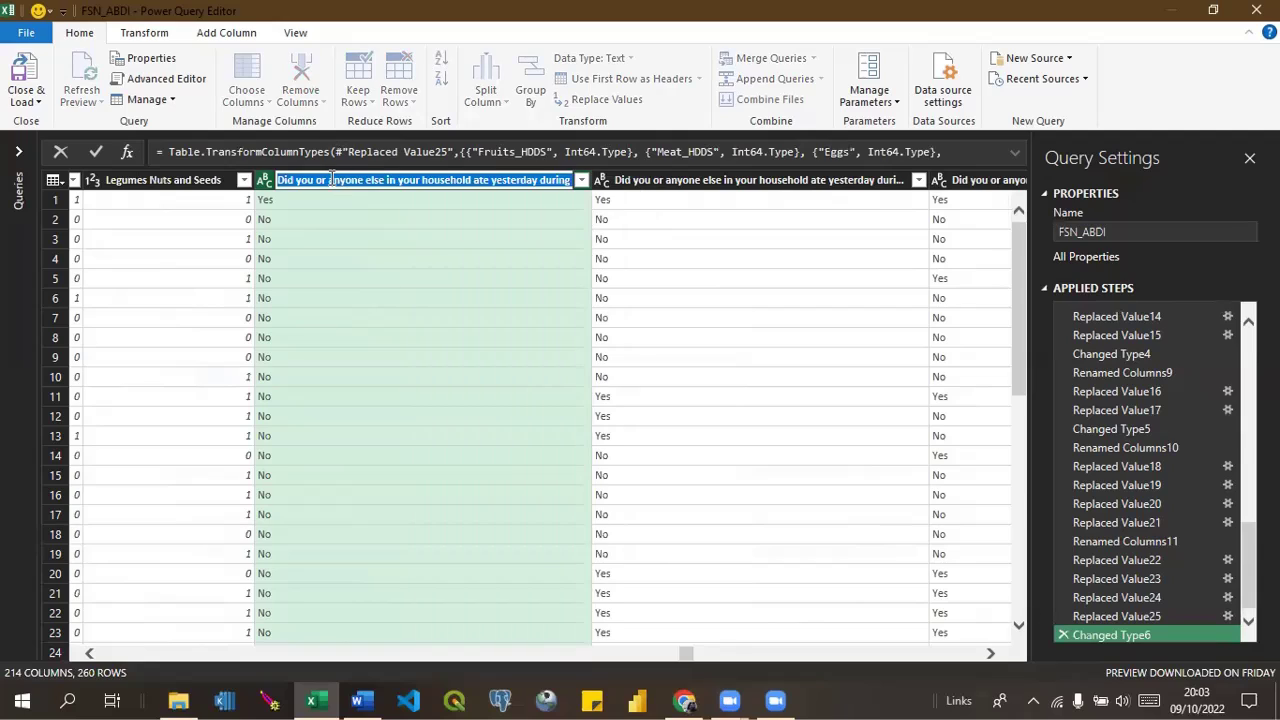
double_click(330, 179)
key(ctrl+a)
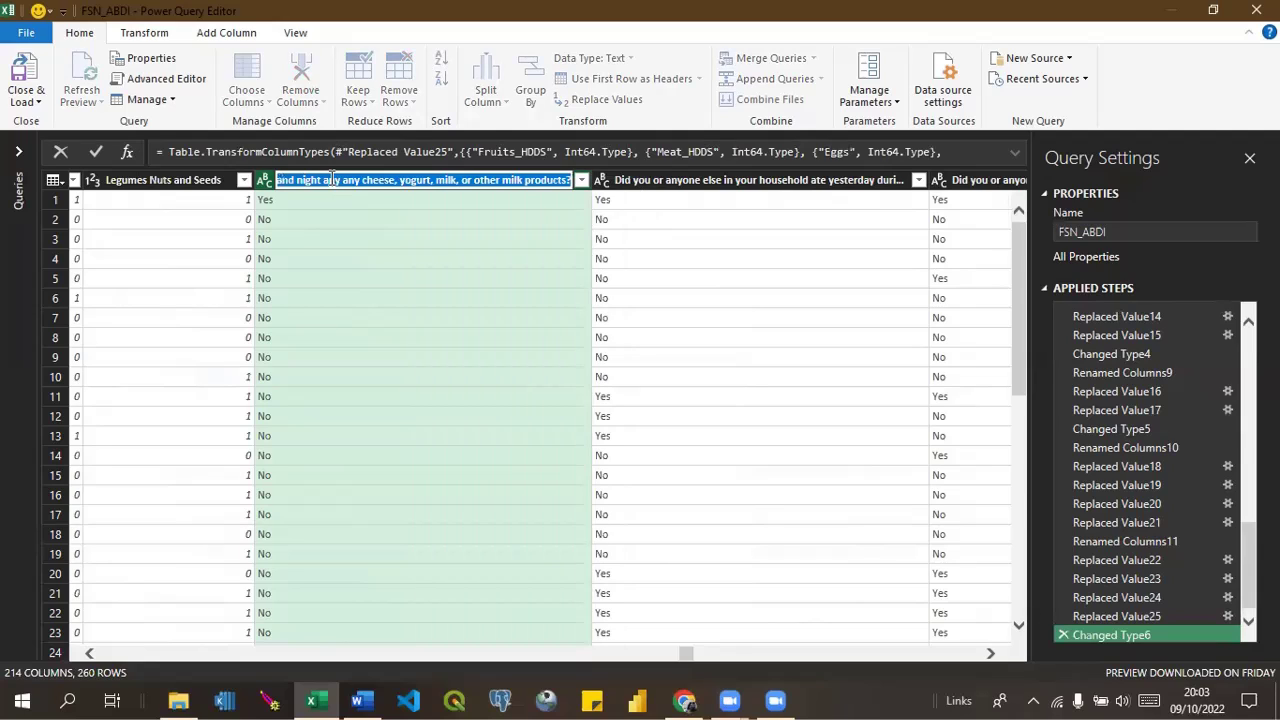
text(Milk)
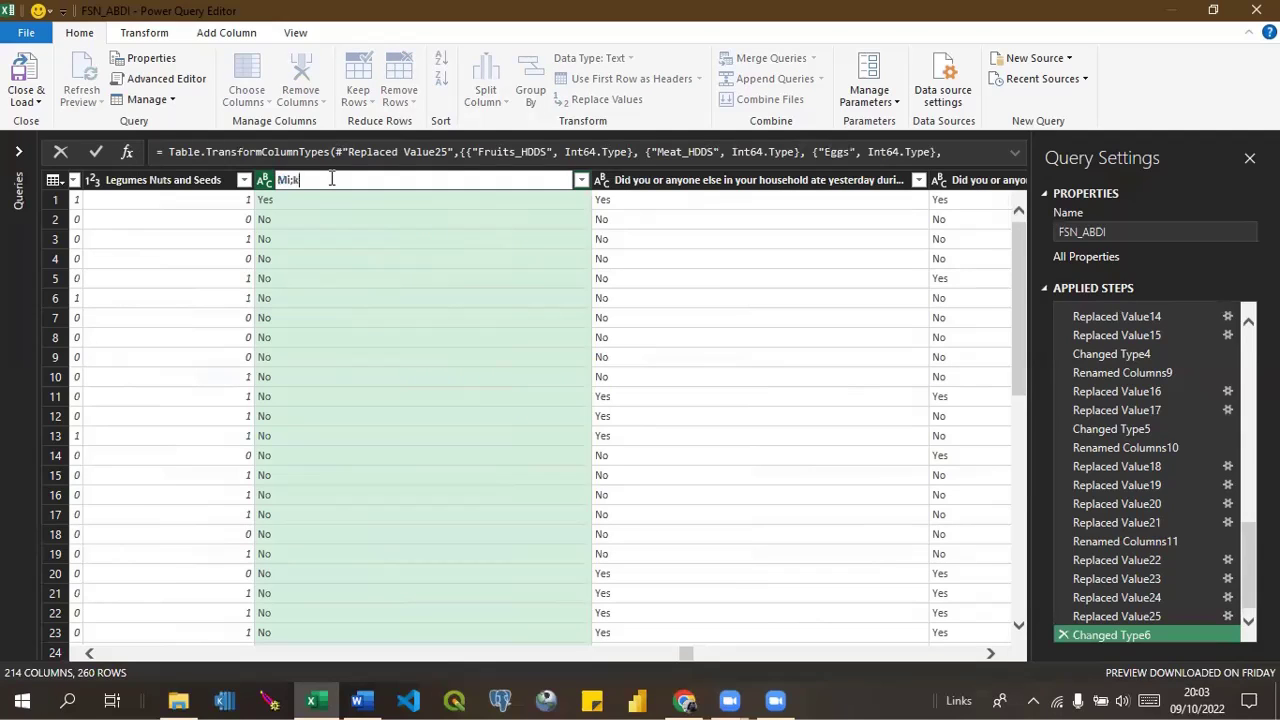
key(BackSpace)
key(BackSpace)
text(lk)
text( and Milk)
text(lk and Mi)
text(ls)
key(BackSpace)
text(k)
key(BackSpace)
key(BackSpace)
key(BackSpace)
key(BackSpace)
key(BackSpace)
key(BackSpace)
key(BackSpace)
key(BackSpace)
key(BackSpace)
text(Products)
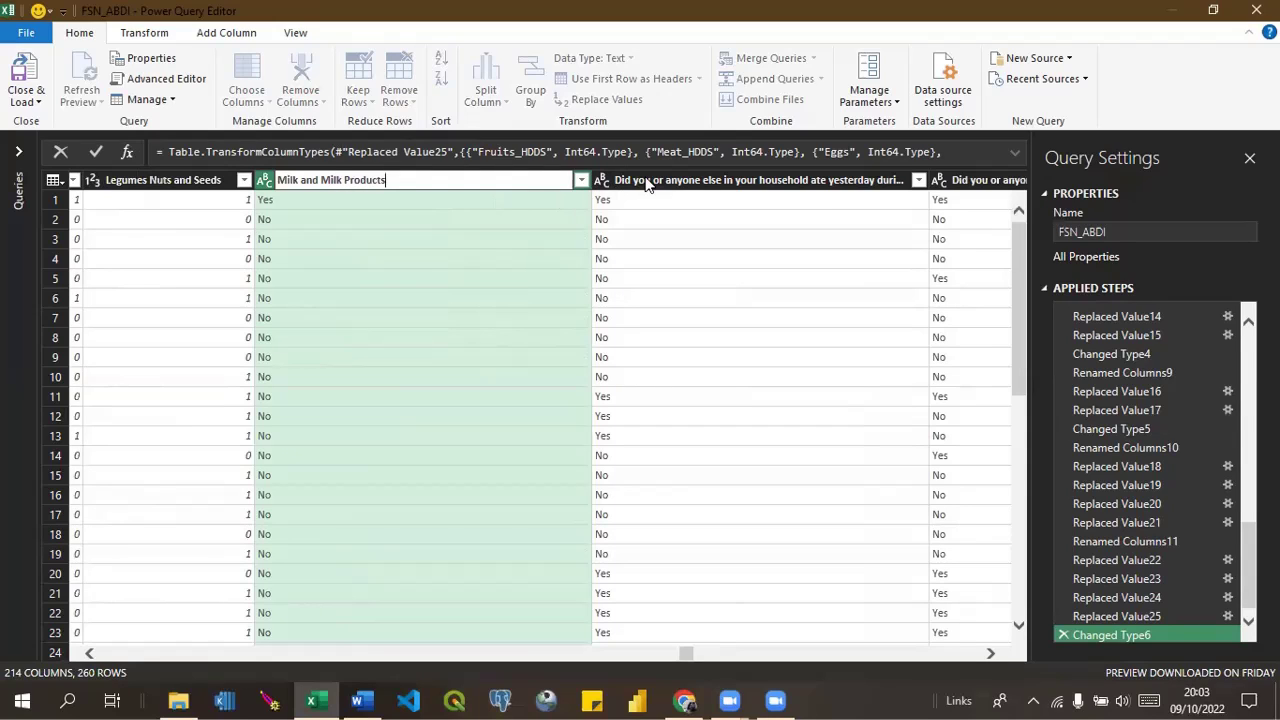
click(314, 202)
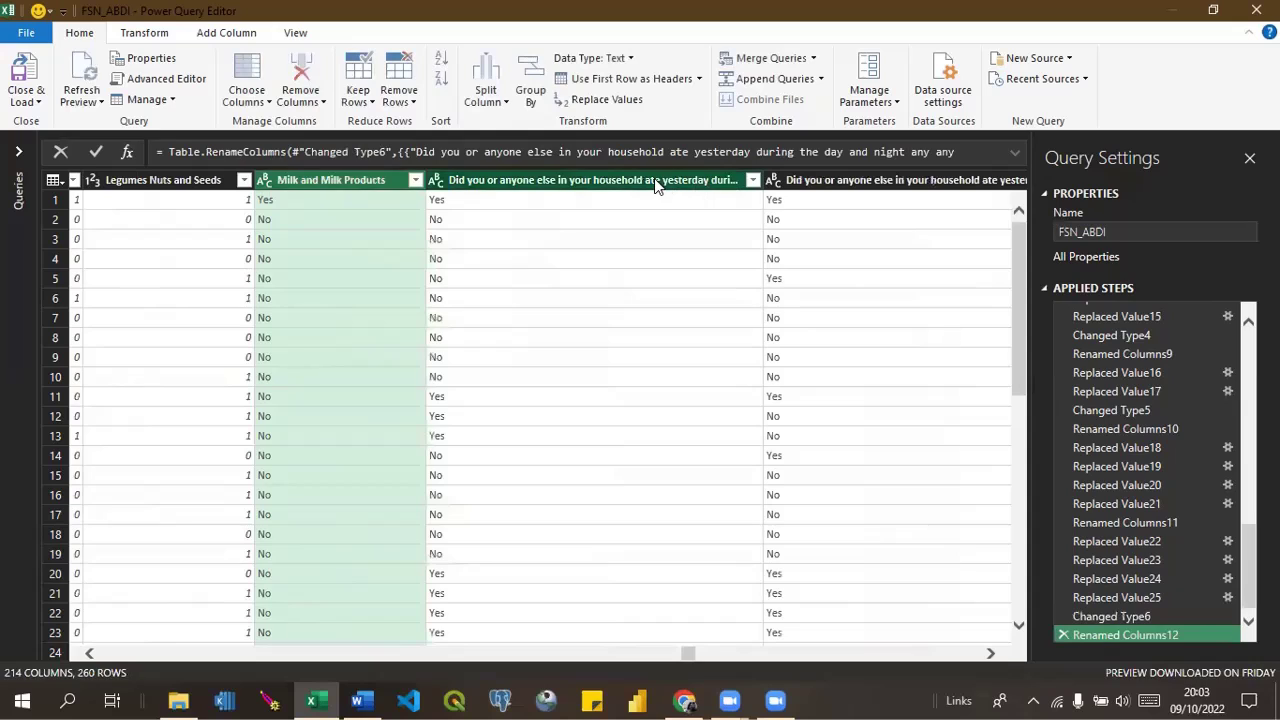
Rename the question column about food made of oil, fat or butter as "Oils and Fats".
click(654, 180)
right_click(654, 180)
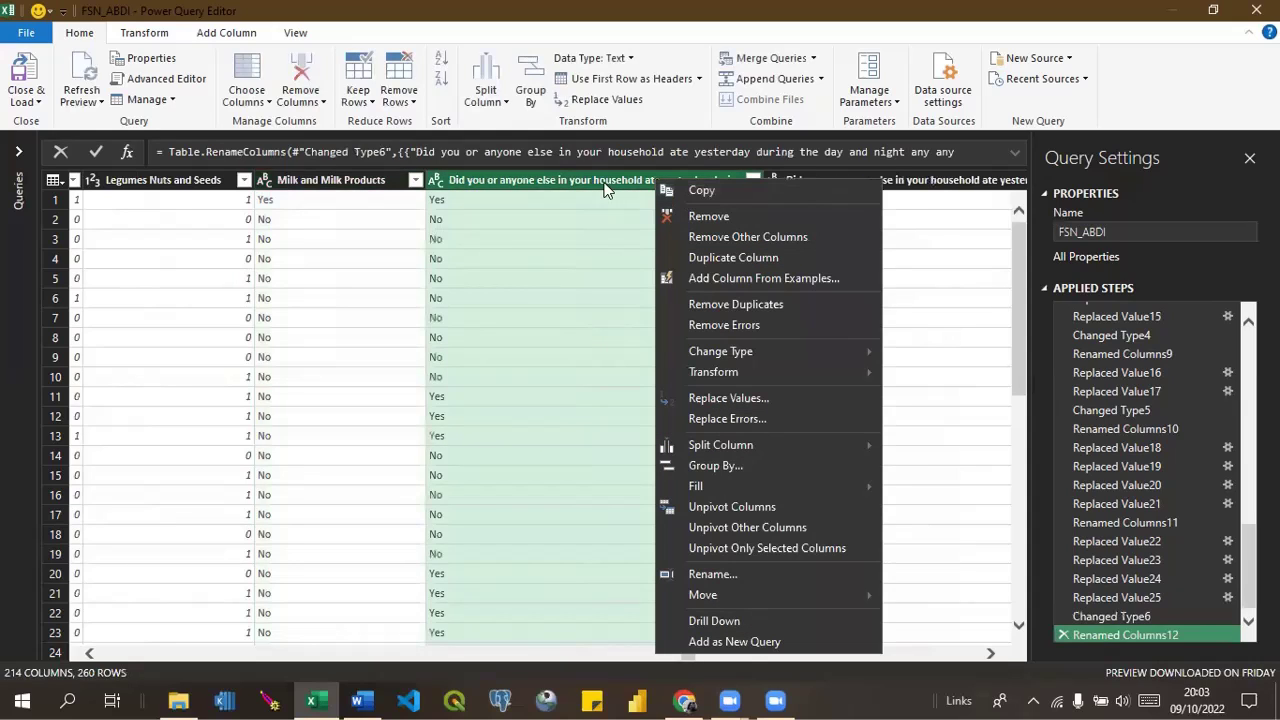
click(607, 182)
double_click(606, 181)
key(ctrl+a)
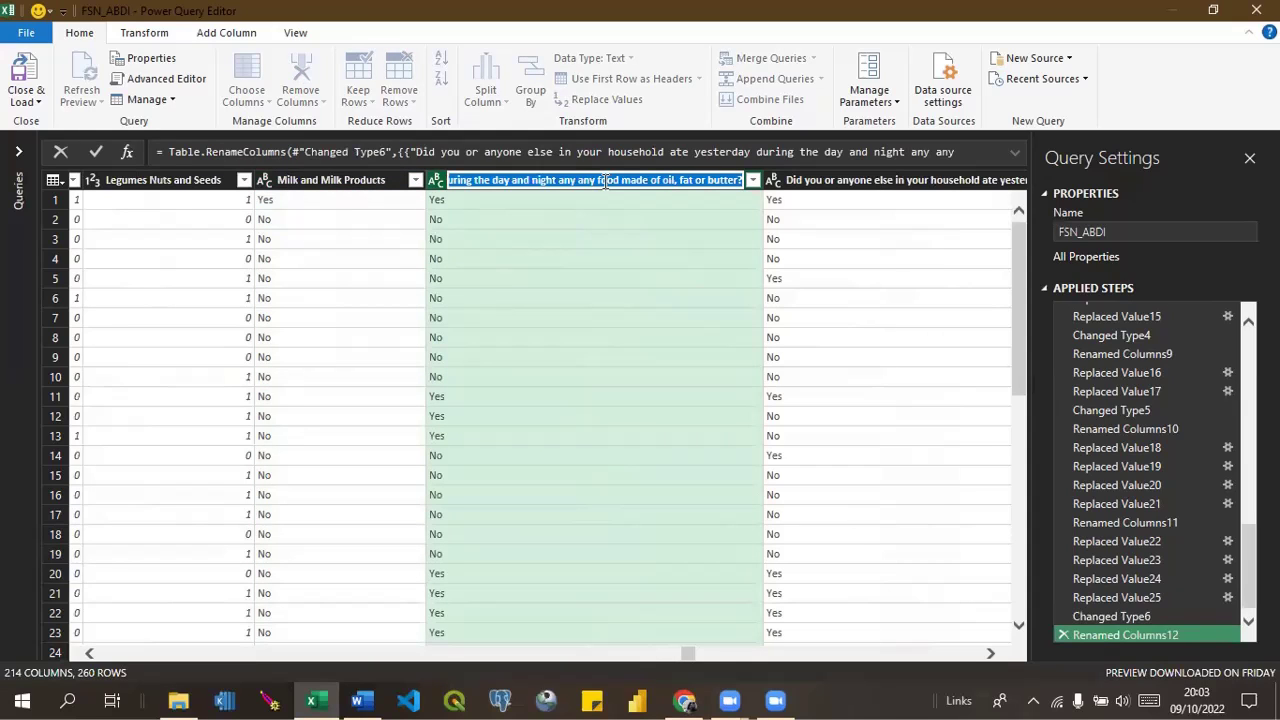
text(Oi)
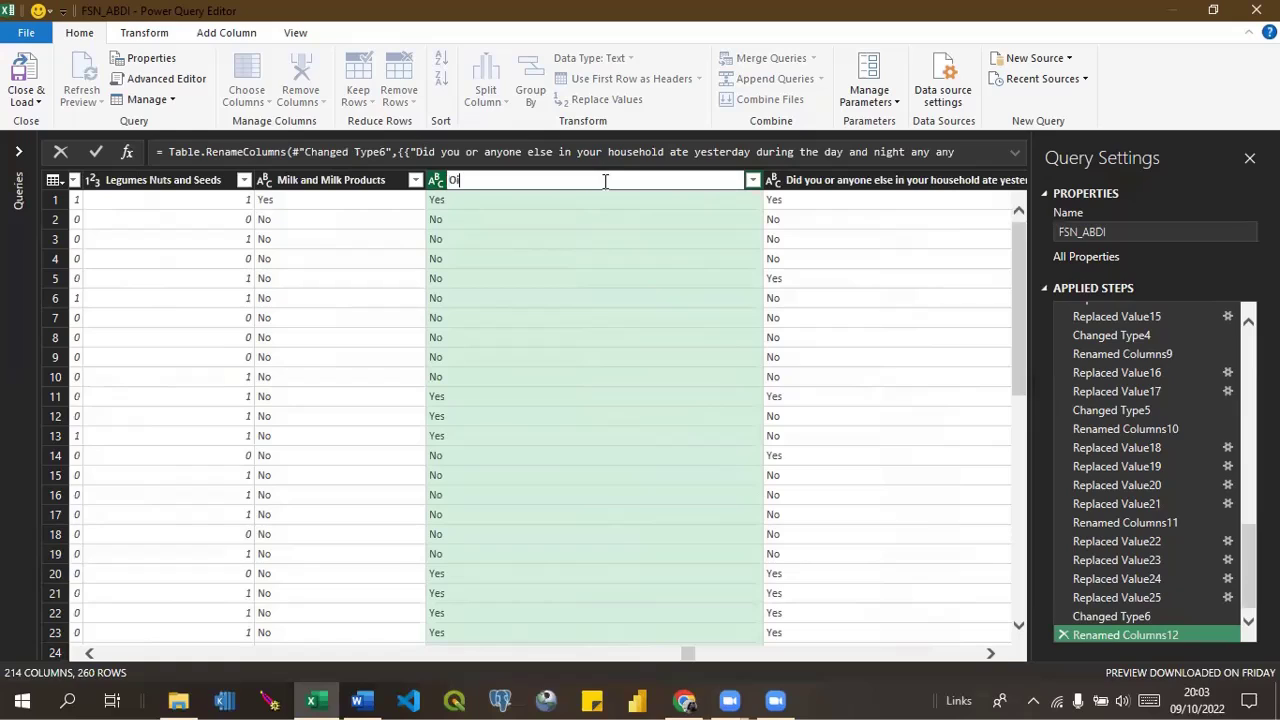
text(ls and Fats)
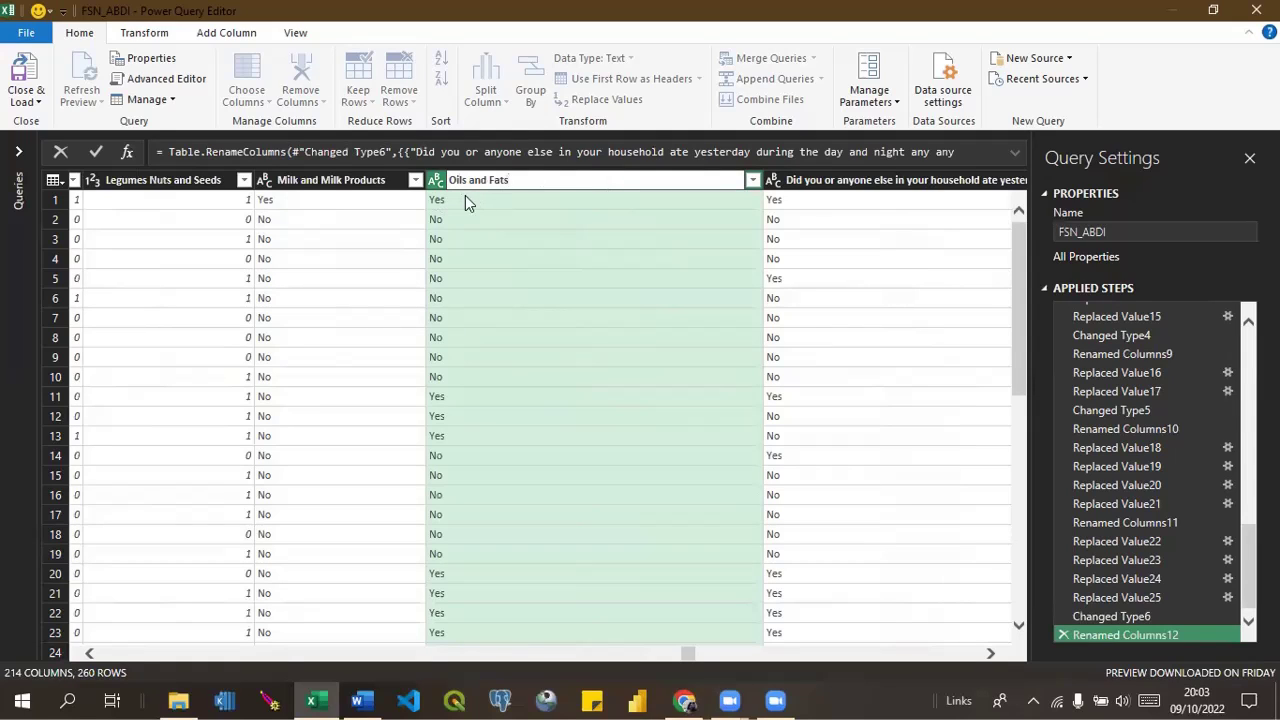
Rename the question column about sugar or honey as "Sweets".
double_click(828, 182)
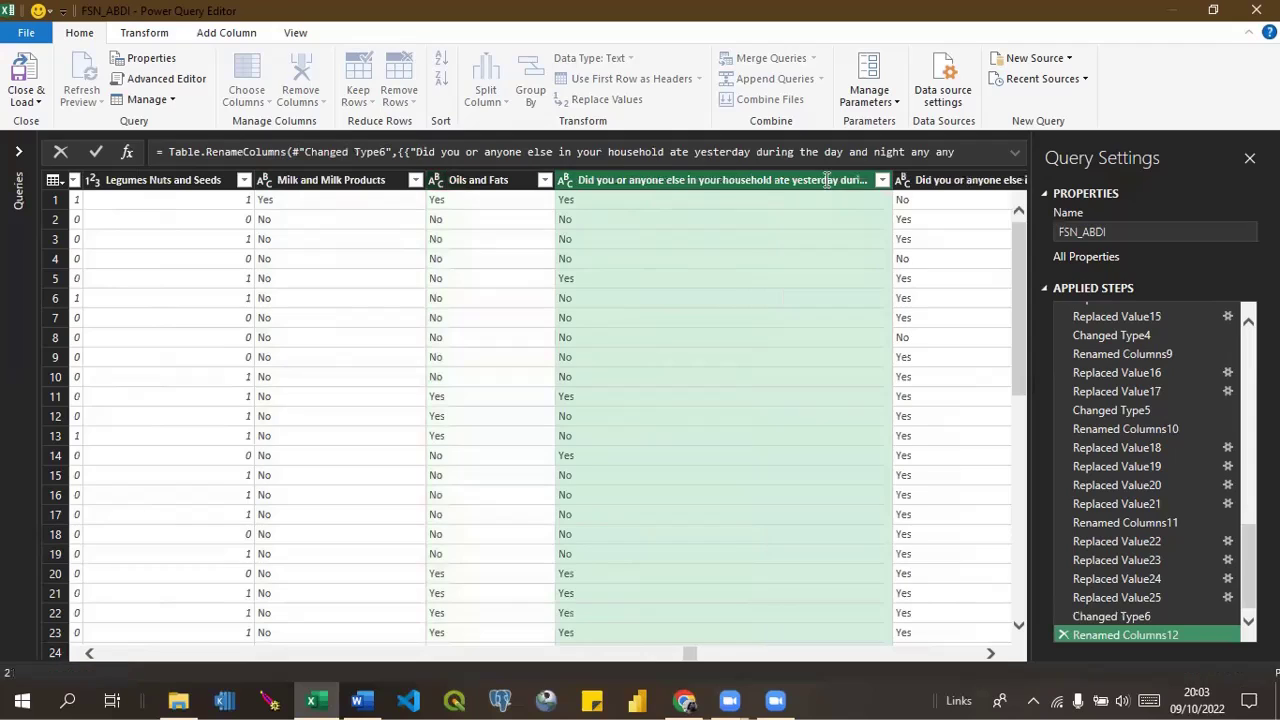
key(End)
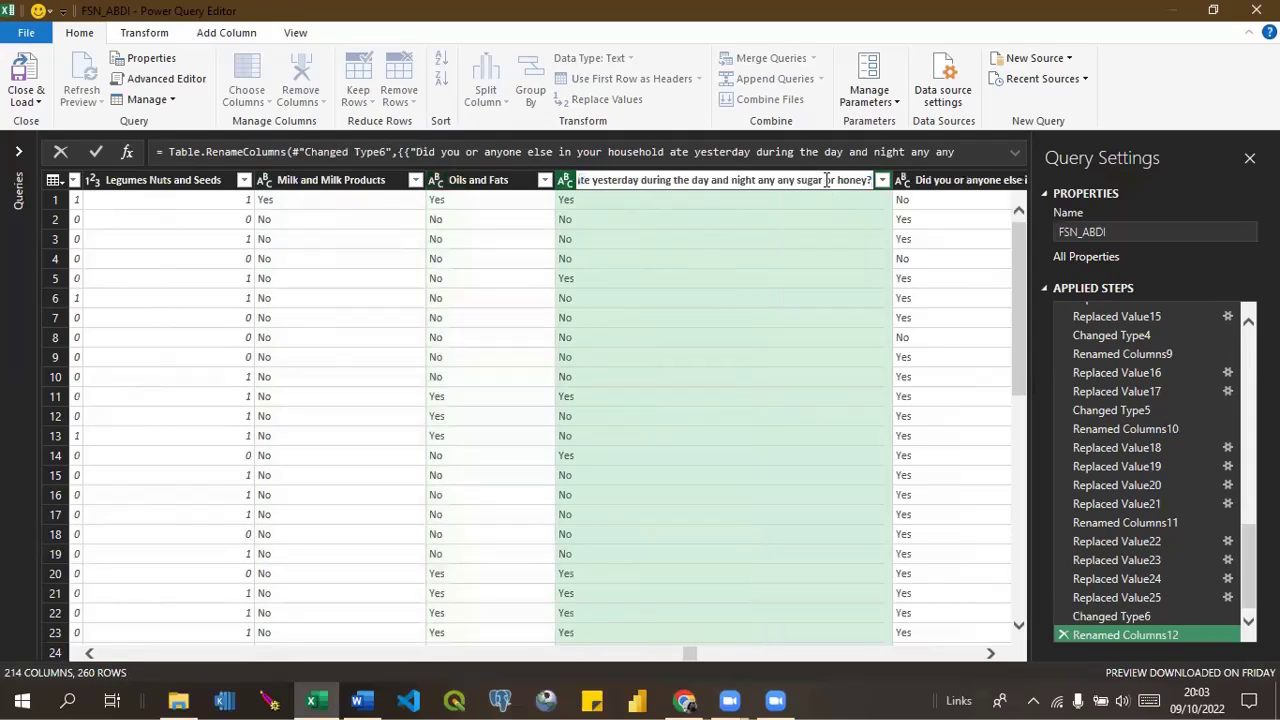
key(ctrl+a)
key(BackSpace)
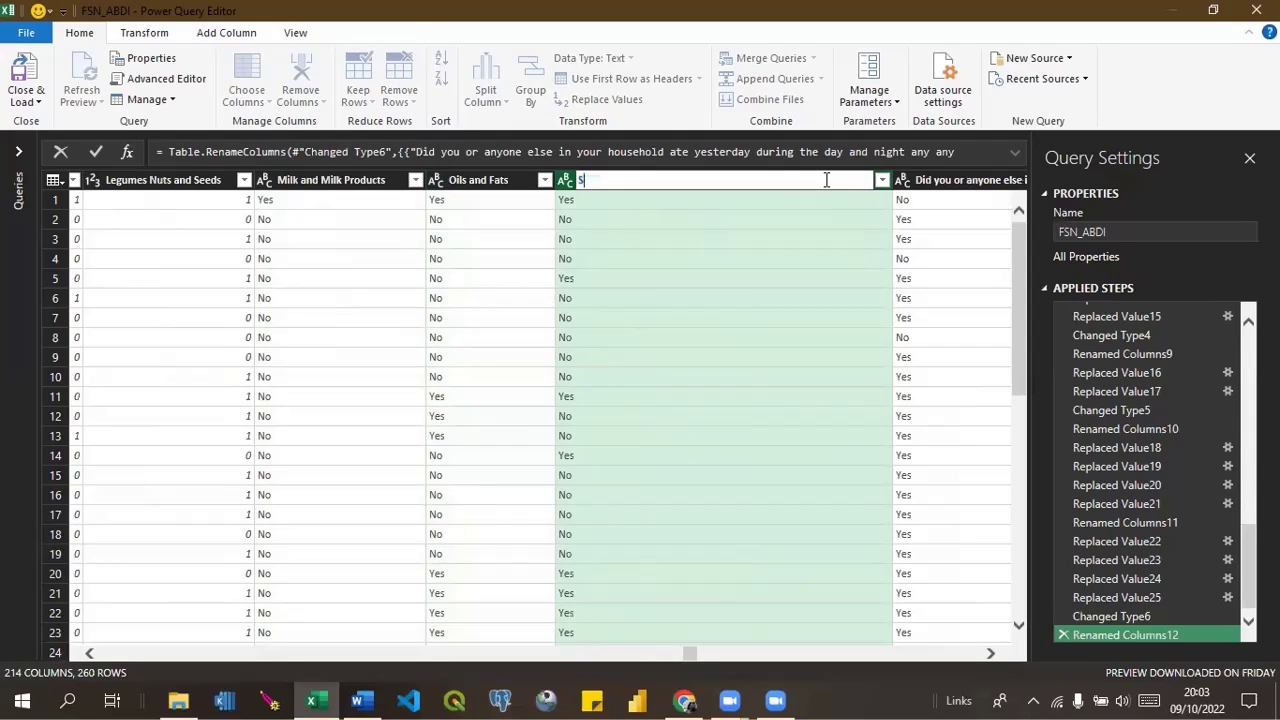
text(Su)
key(BackSpace)
text(weets)
key(Return)
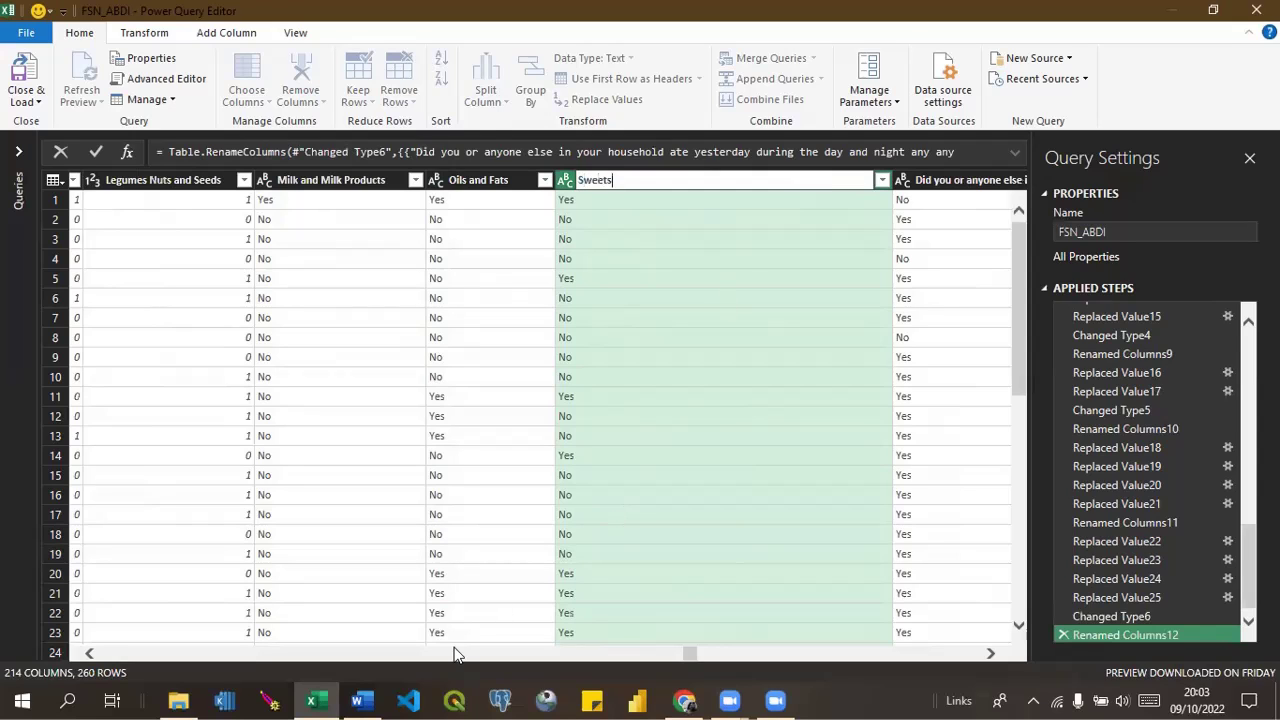
Check the HDDS food-group table in the Word document and rename the query's condiments/tea/coffee question column as "Spices and Condiments".
click(357, 700)
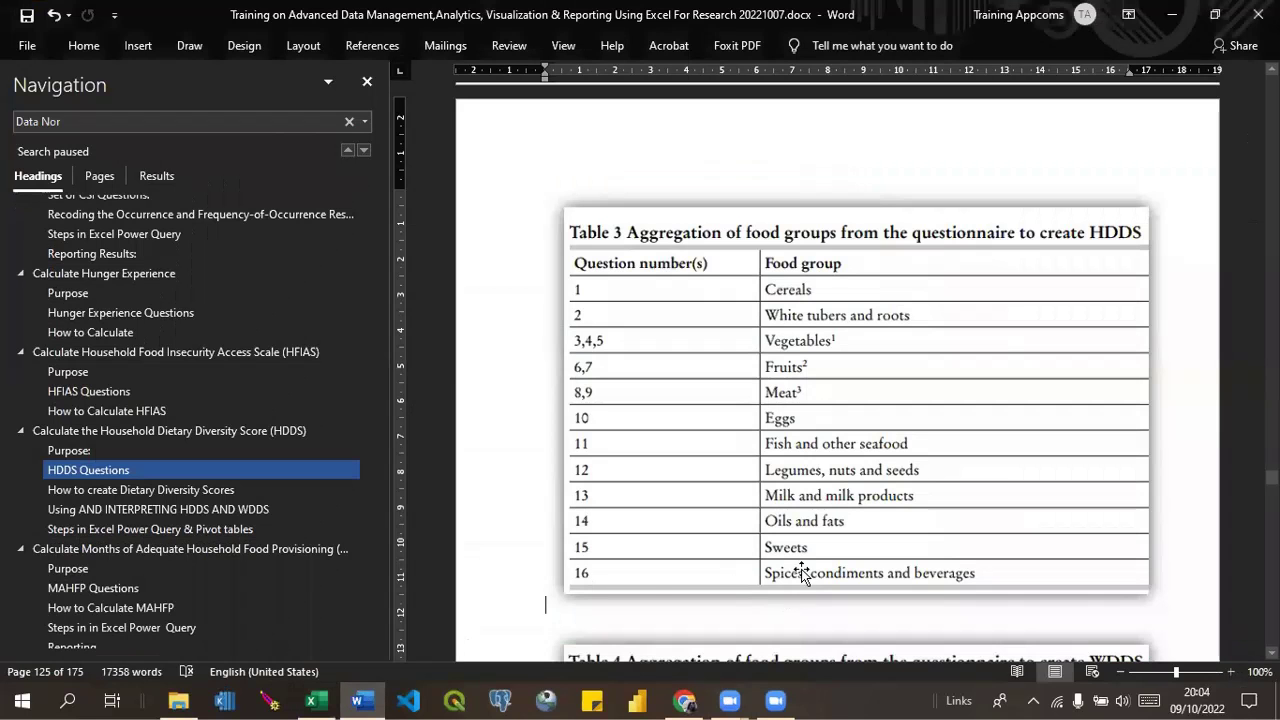
click(362, 700)
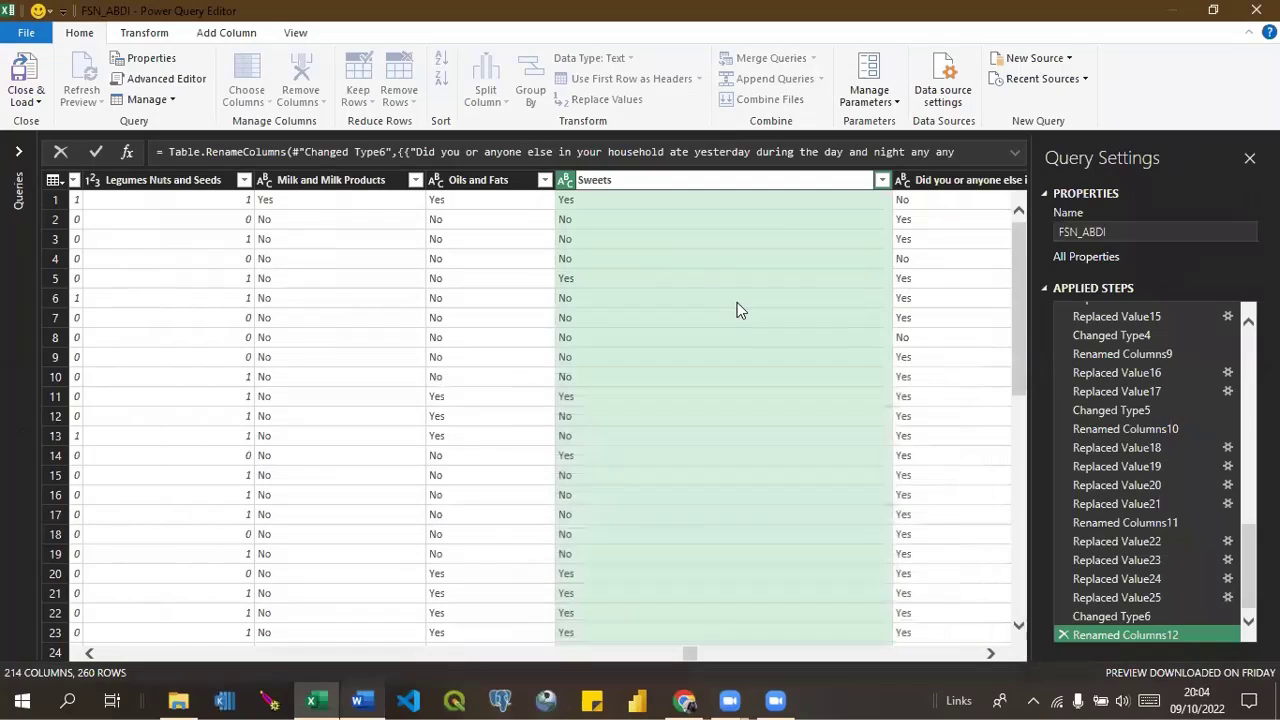
click(928, 180)
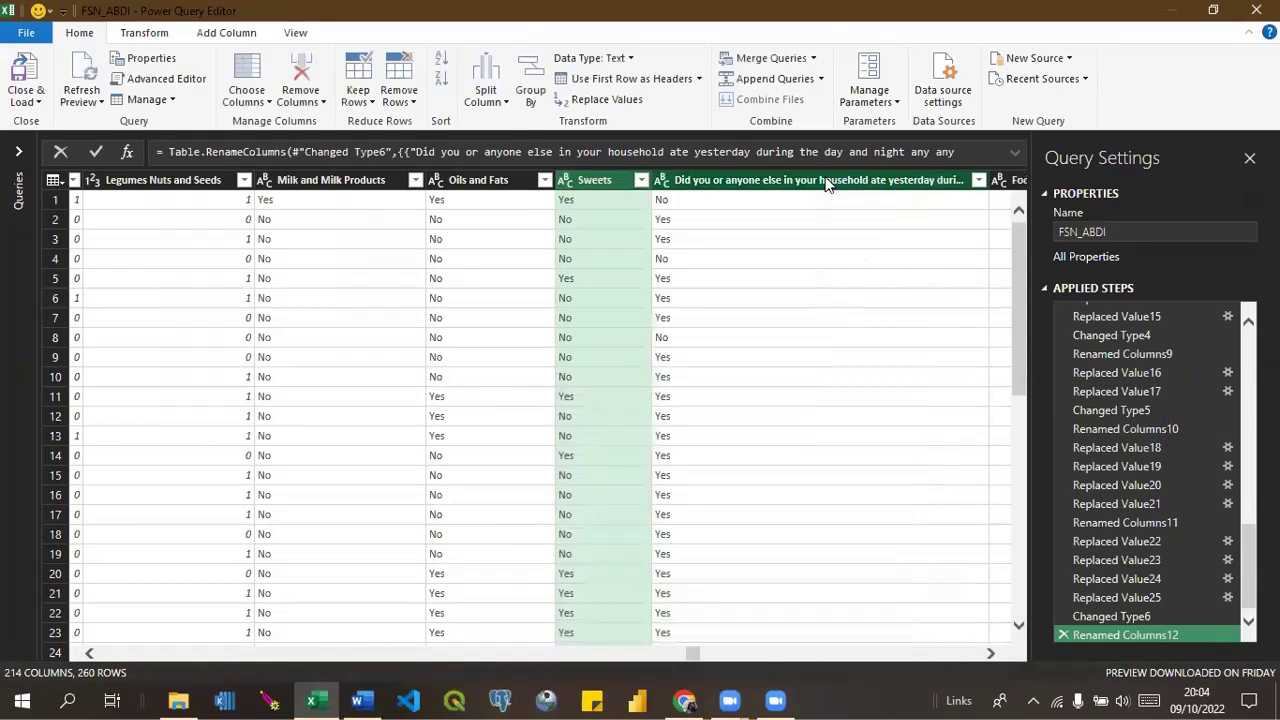
double_click(826, 180)
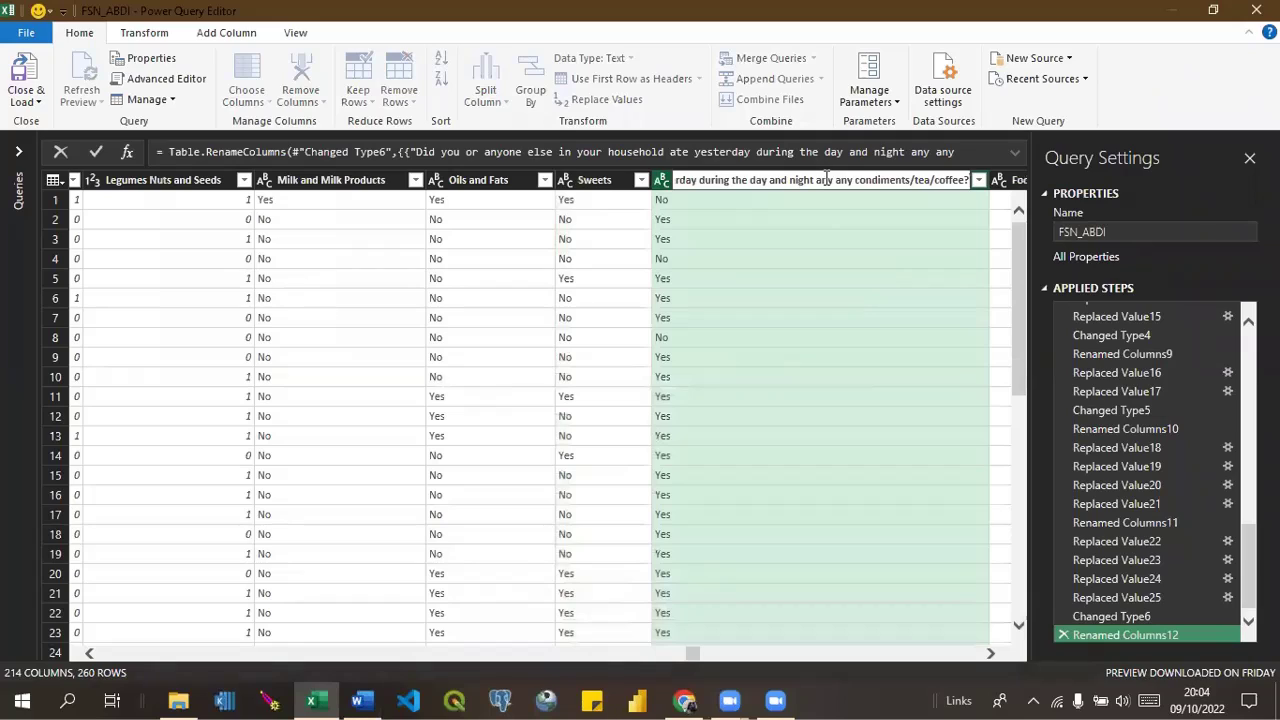
text(Spi)
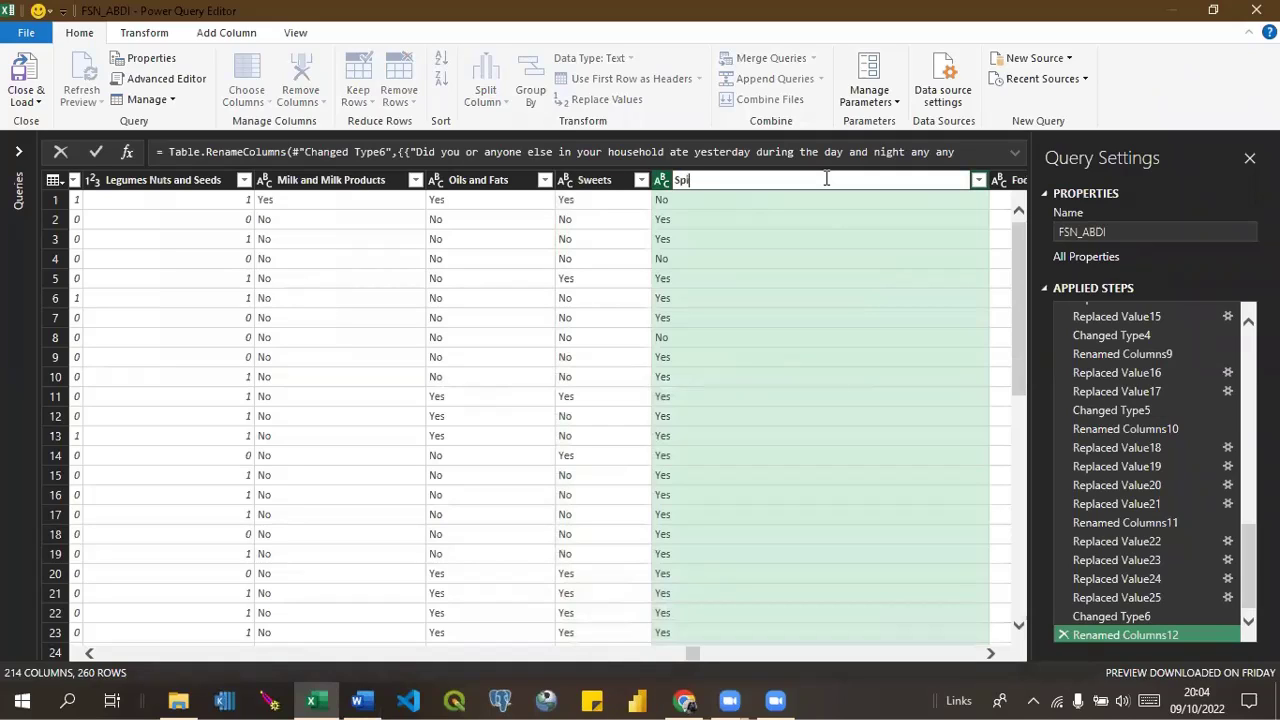
text(ces and condiments)
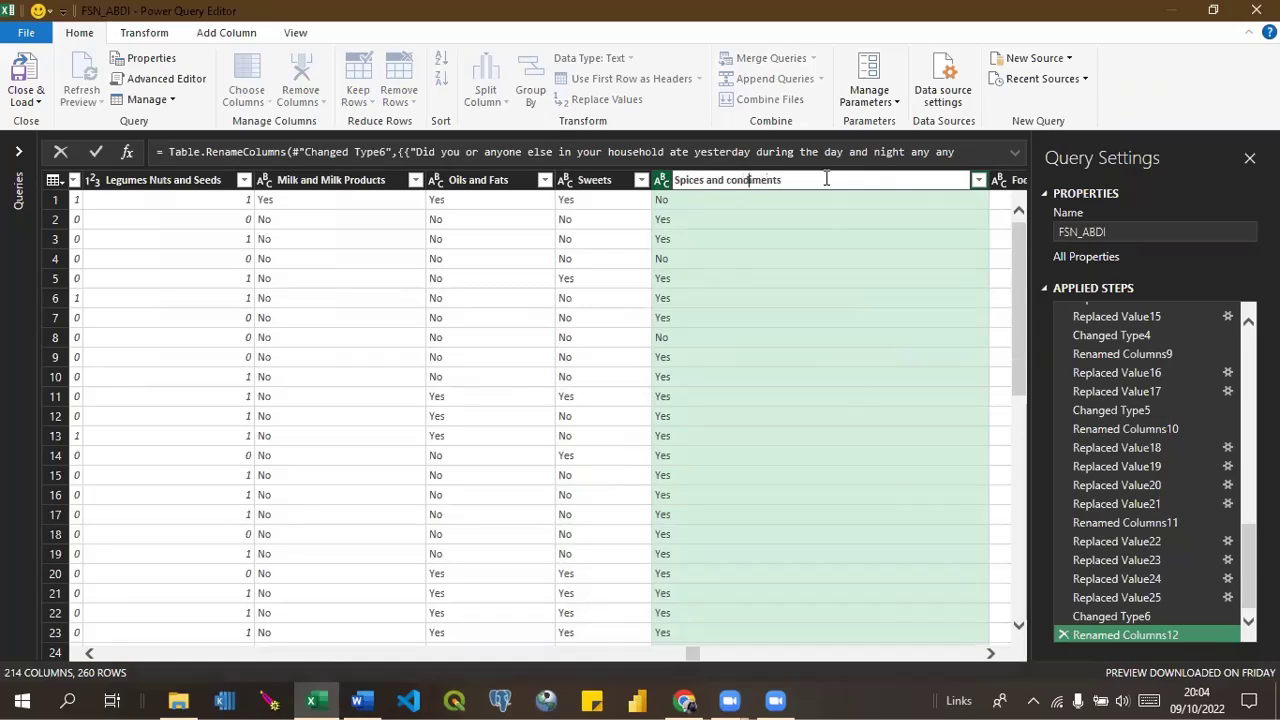
key(Left)
key(Left)
key(Left)
key(BackSpace)
text(C)
key(Return)
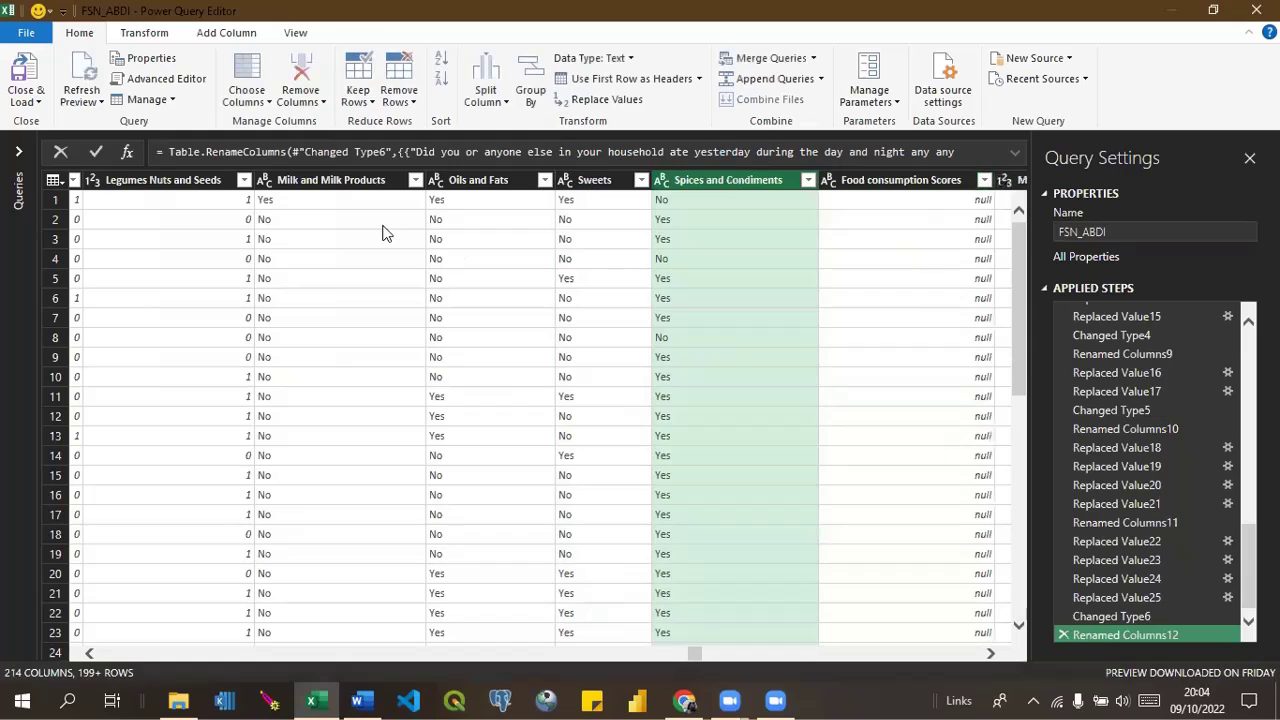
Replace the value "Yes" with 1 in the Milk and Milk Products column.
click(265, 203)
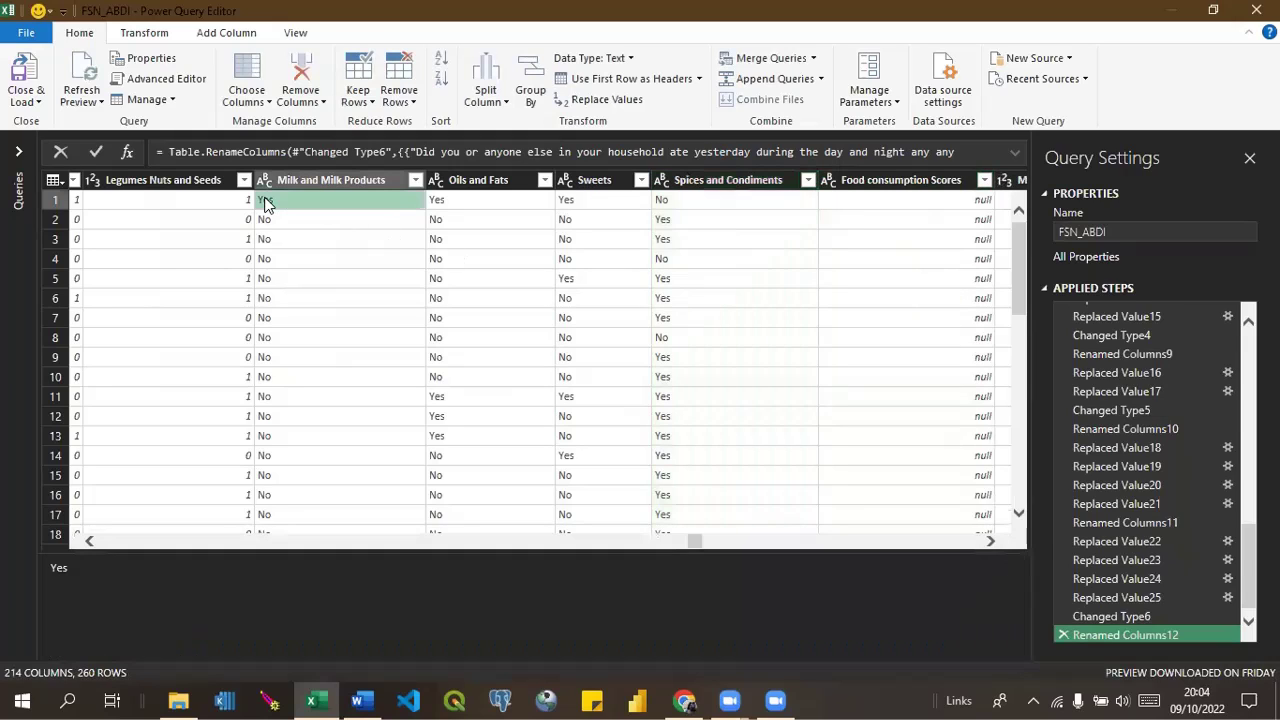
right_click(265, 203)
click(298, 257)
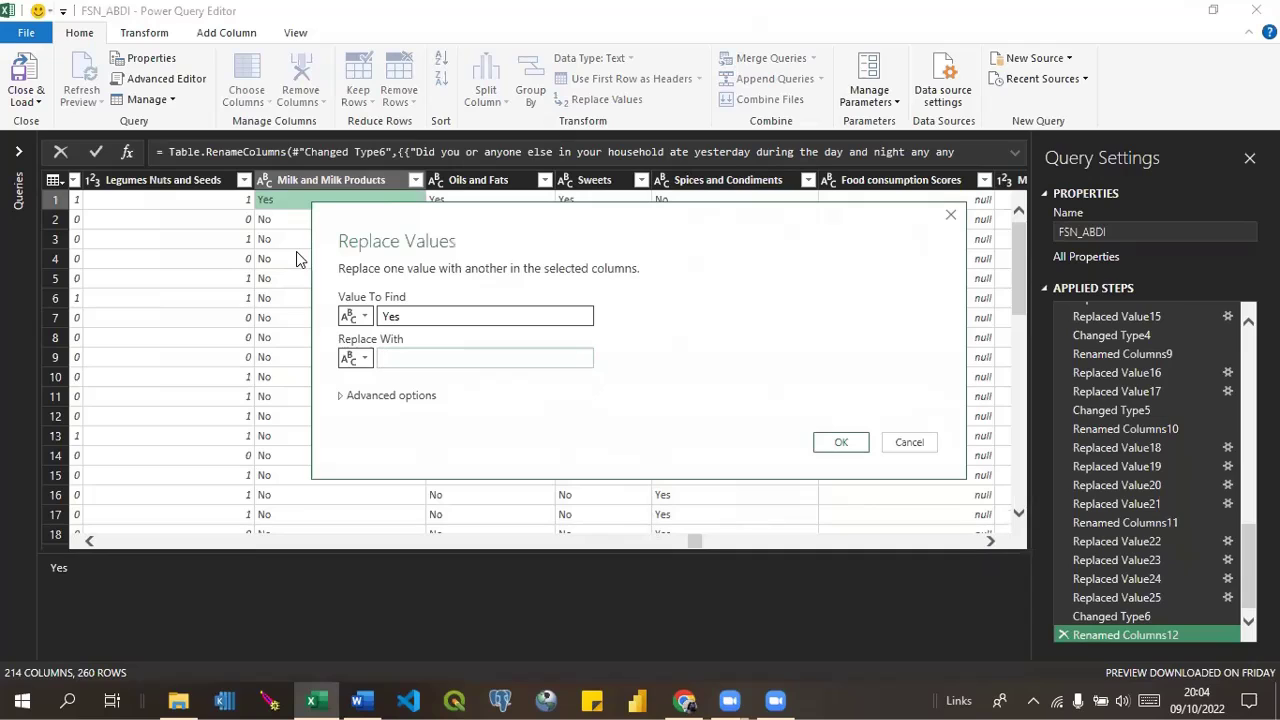
text(1)
key(Return)
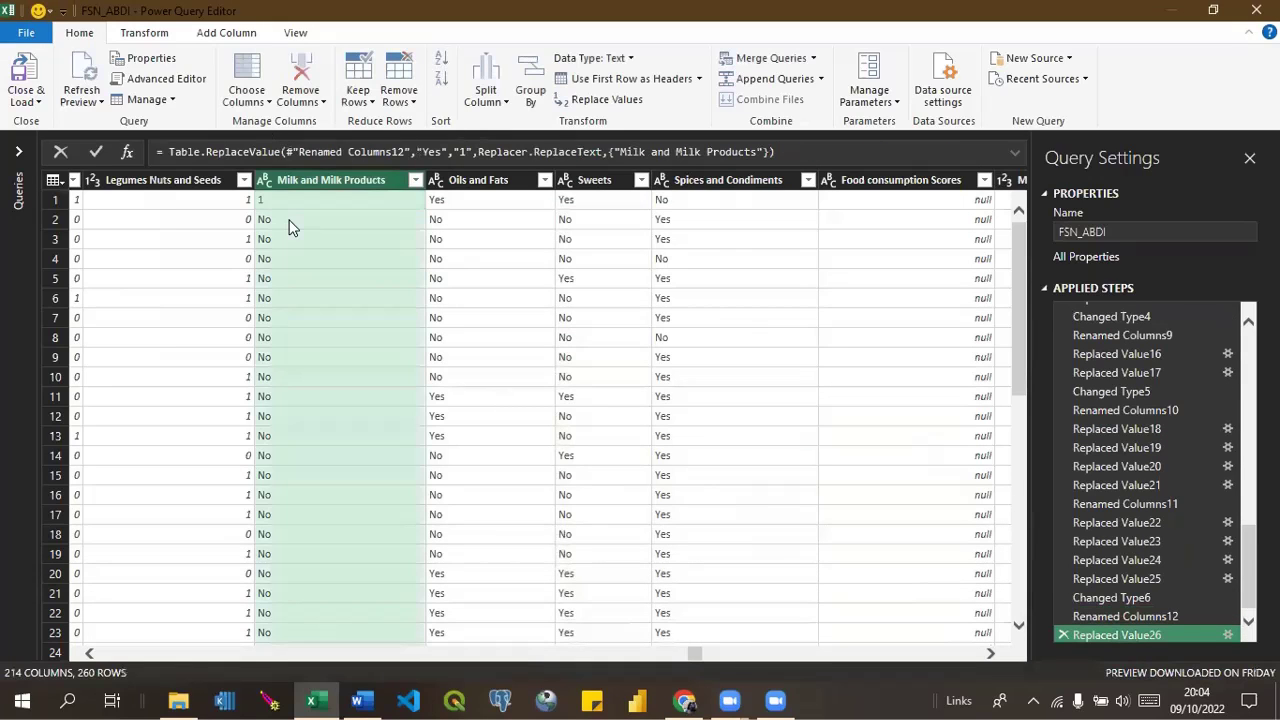
Replace the value "No" with 0 in the Milk and Milk Products column.
click(290, 225)
right_click(290, 225)
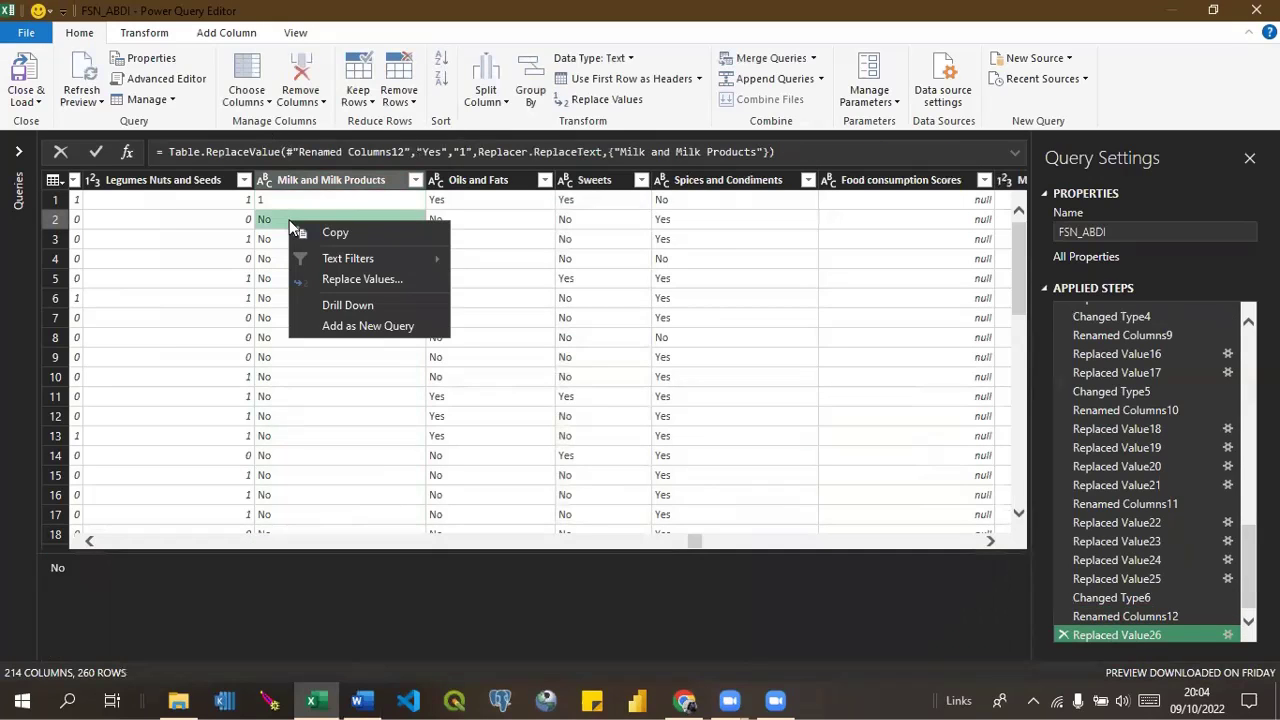
click(355, 283)
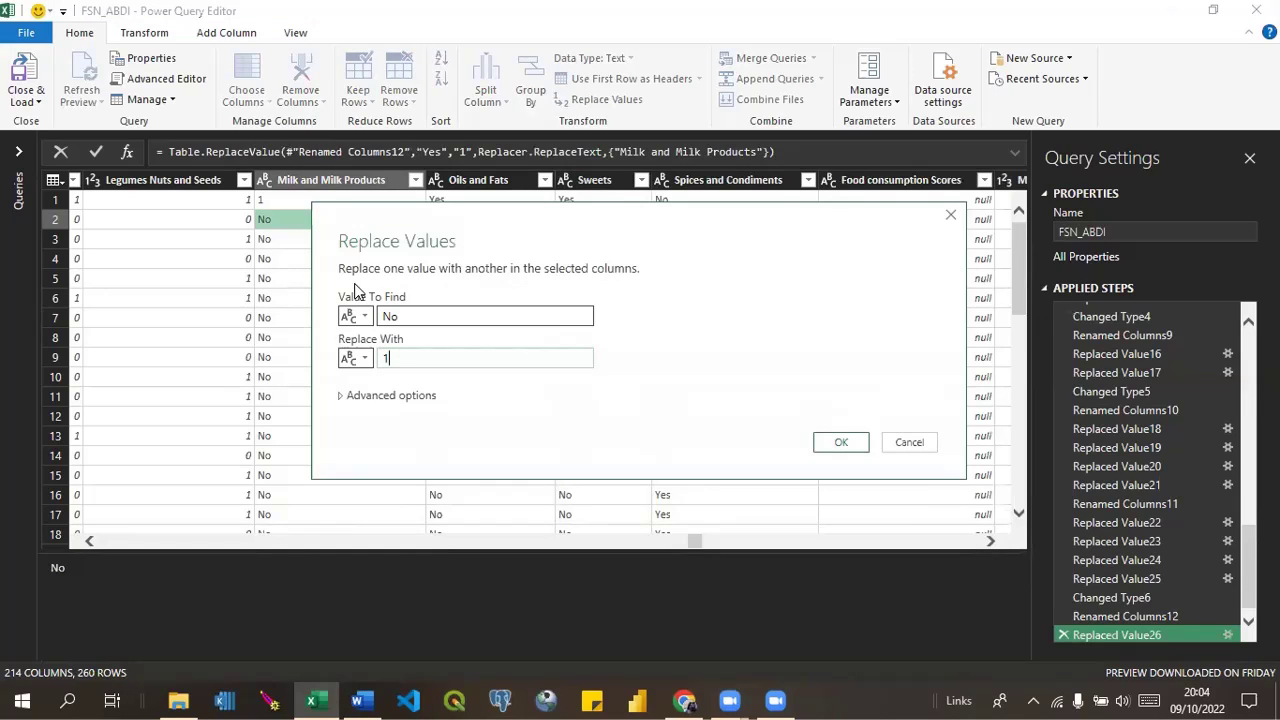
text(0)
key(Return)
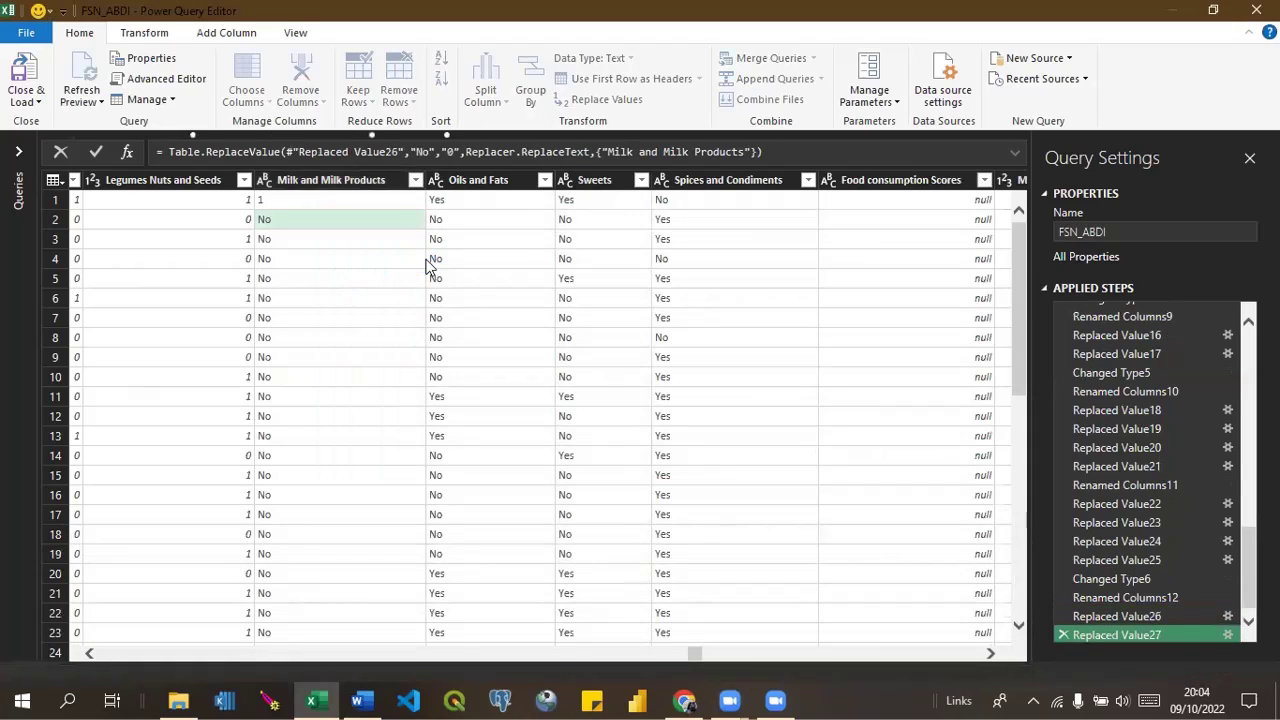
click(416, 180)
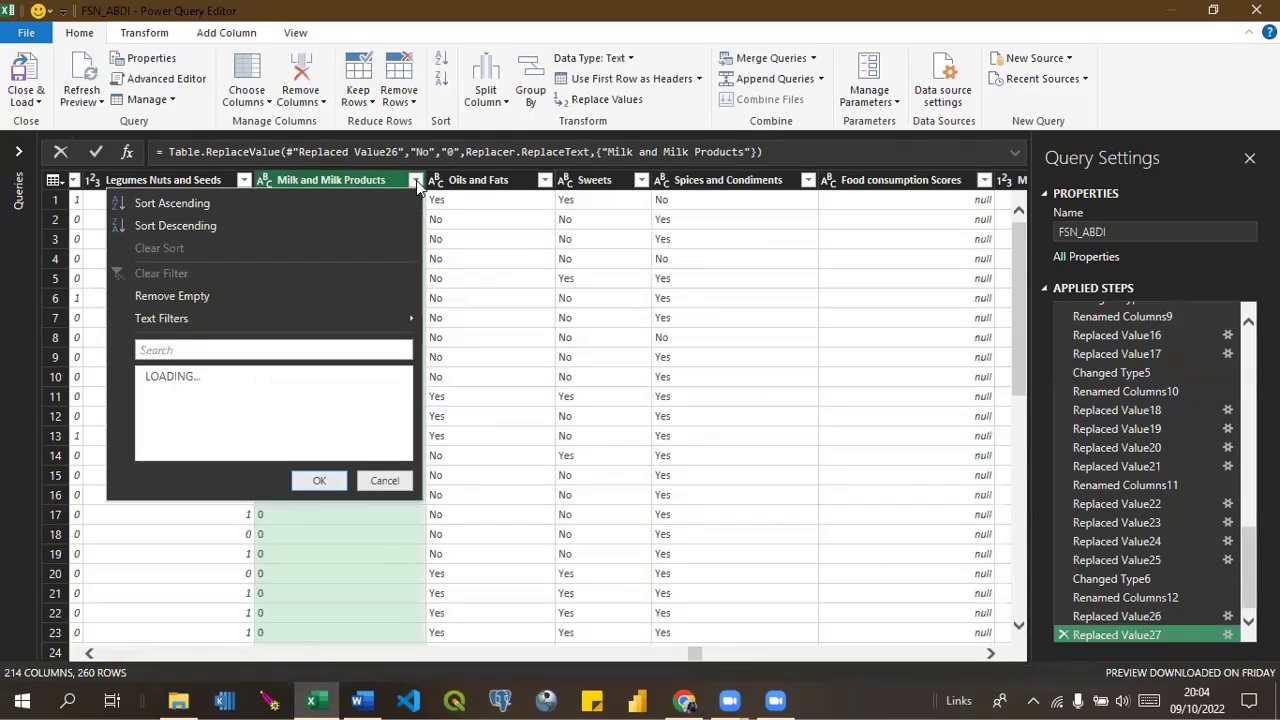
click(416, 180)
Replace the value "Yes" with 1 in the Oils and Fats column.
click(476, 202)
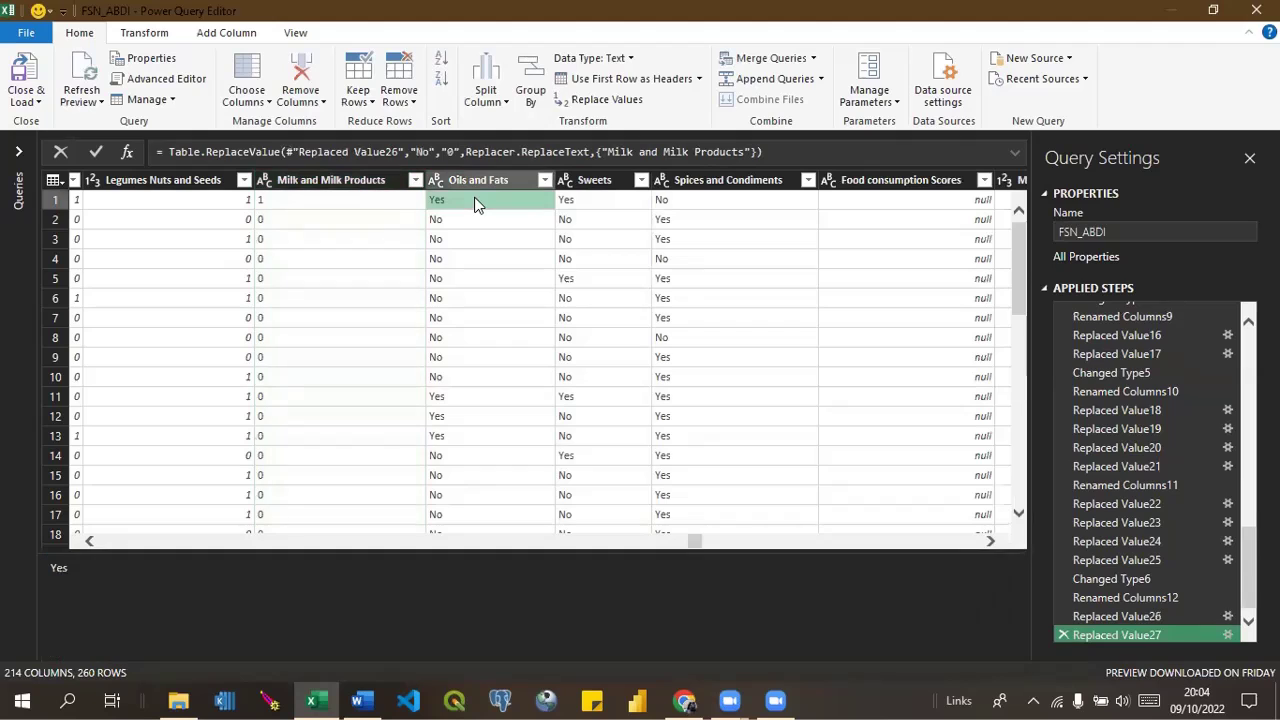
right_click(476, 203)
click(519, 255)
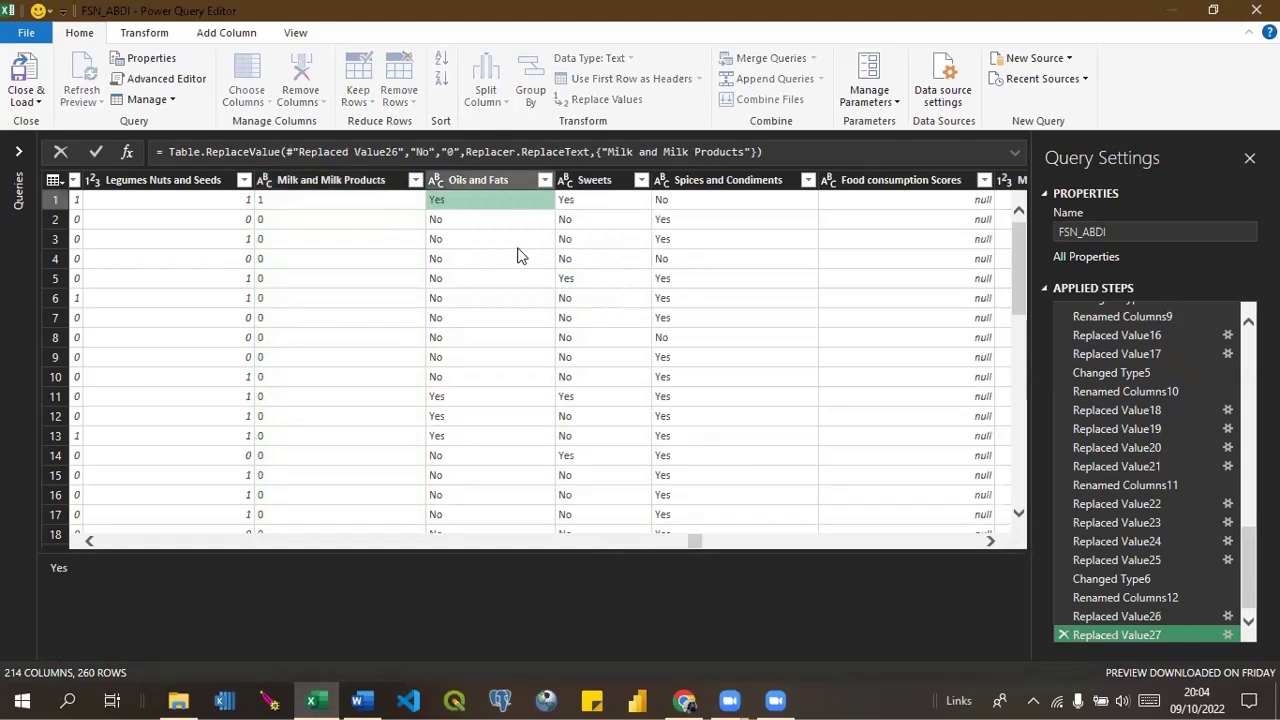
text(1)
key(Return)
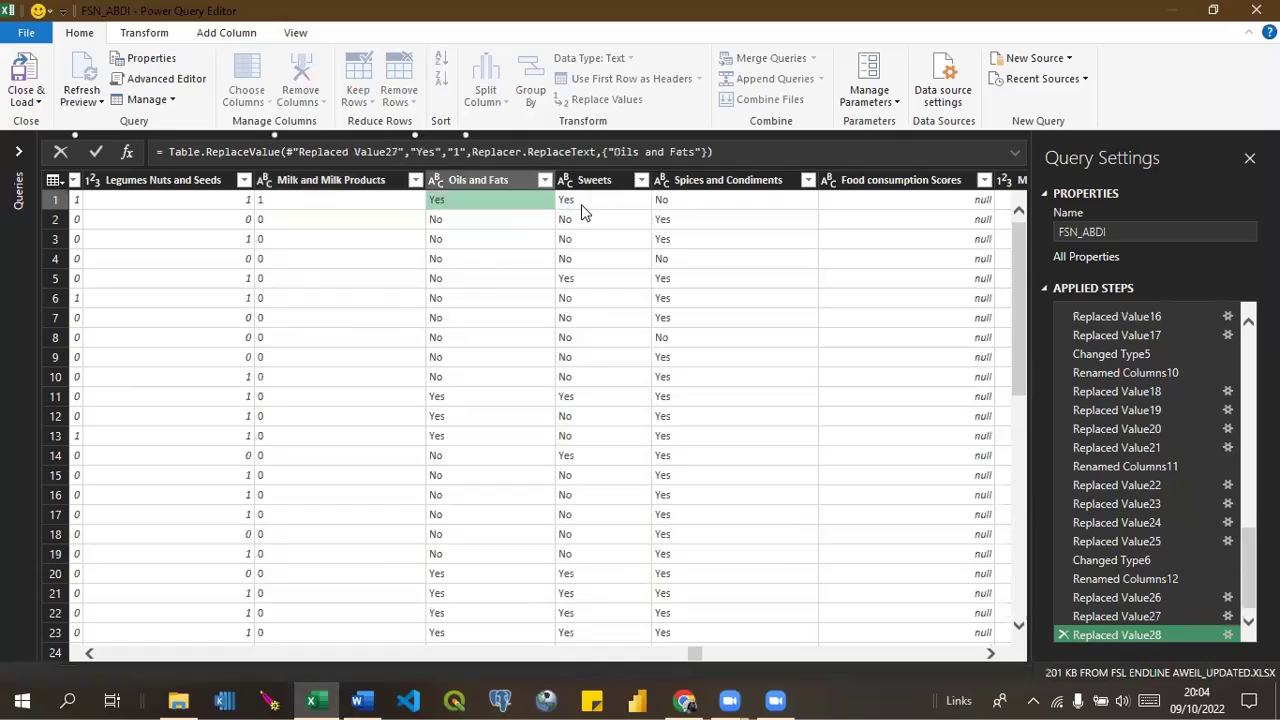
Replace the value "Yes" with 1 in the Sweets column.
click(577, 202)
right_click(577, 204)
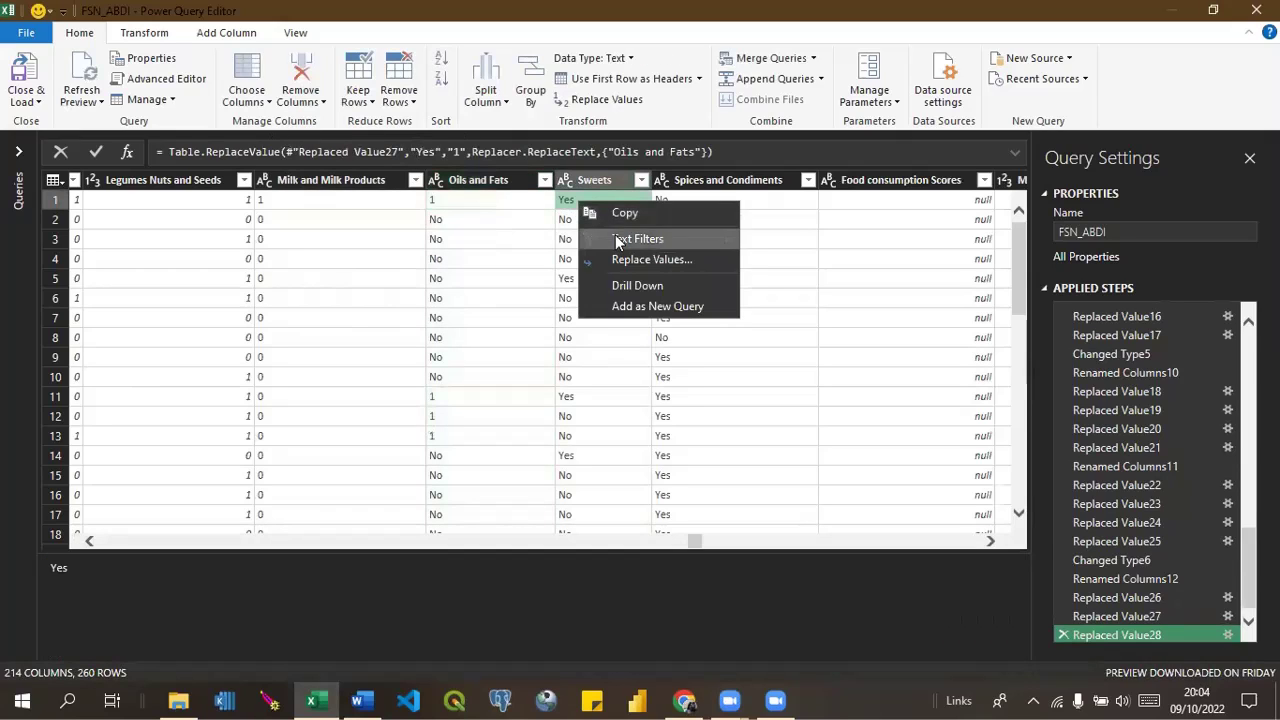
click(628, 257)
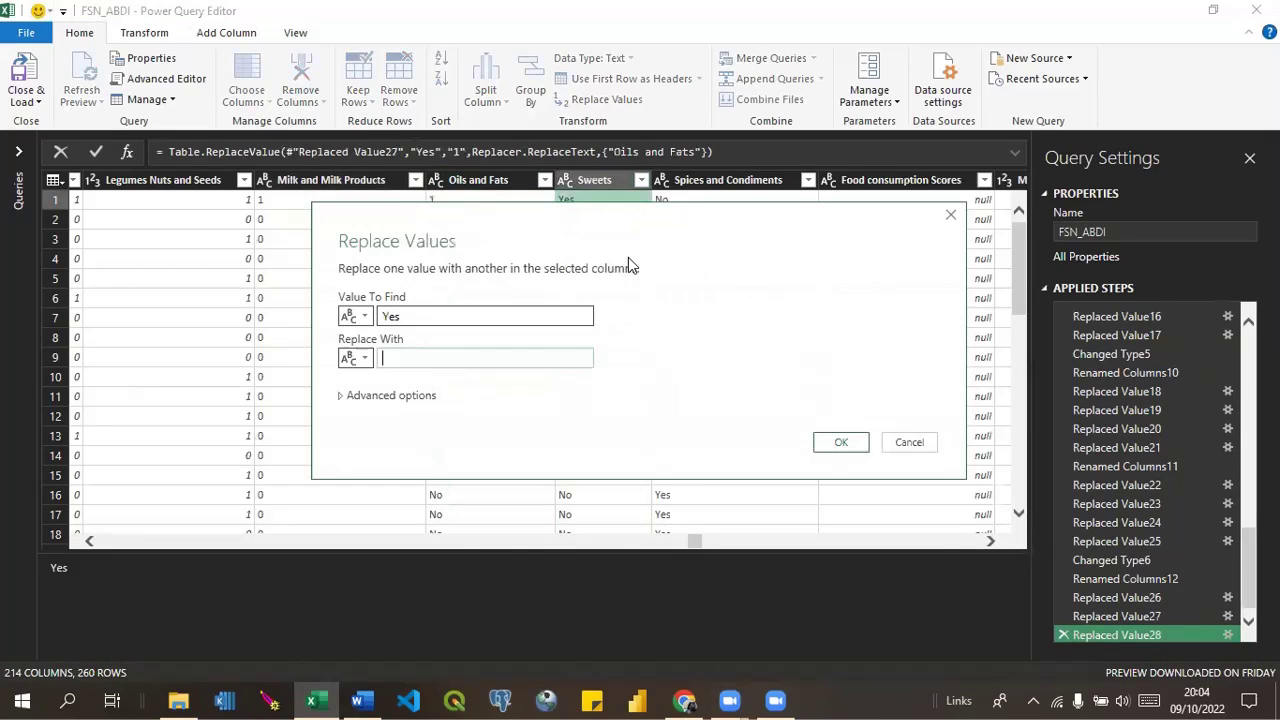
text(1)
key(Return)
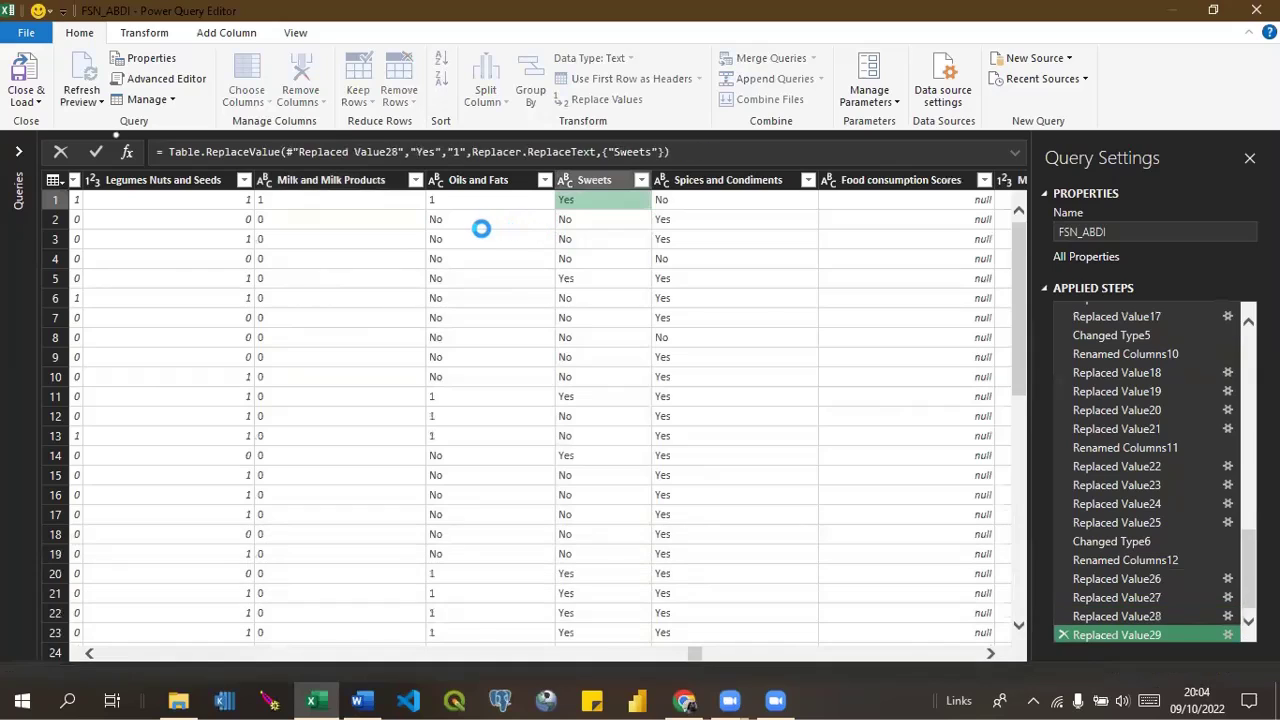
Replace the value "No" with 0 in the Oils and Fats column.
click(456, 224)
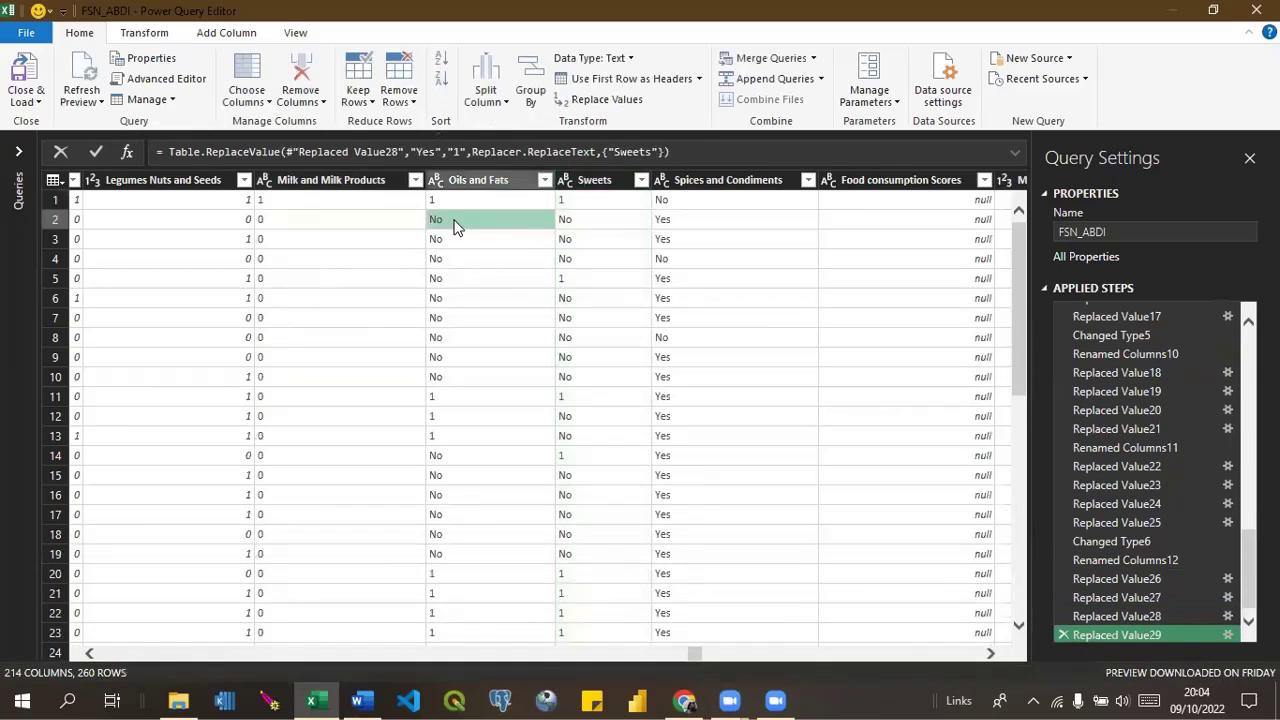
right_click(455, 225)
click(500, 279)
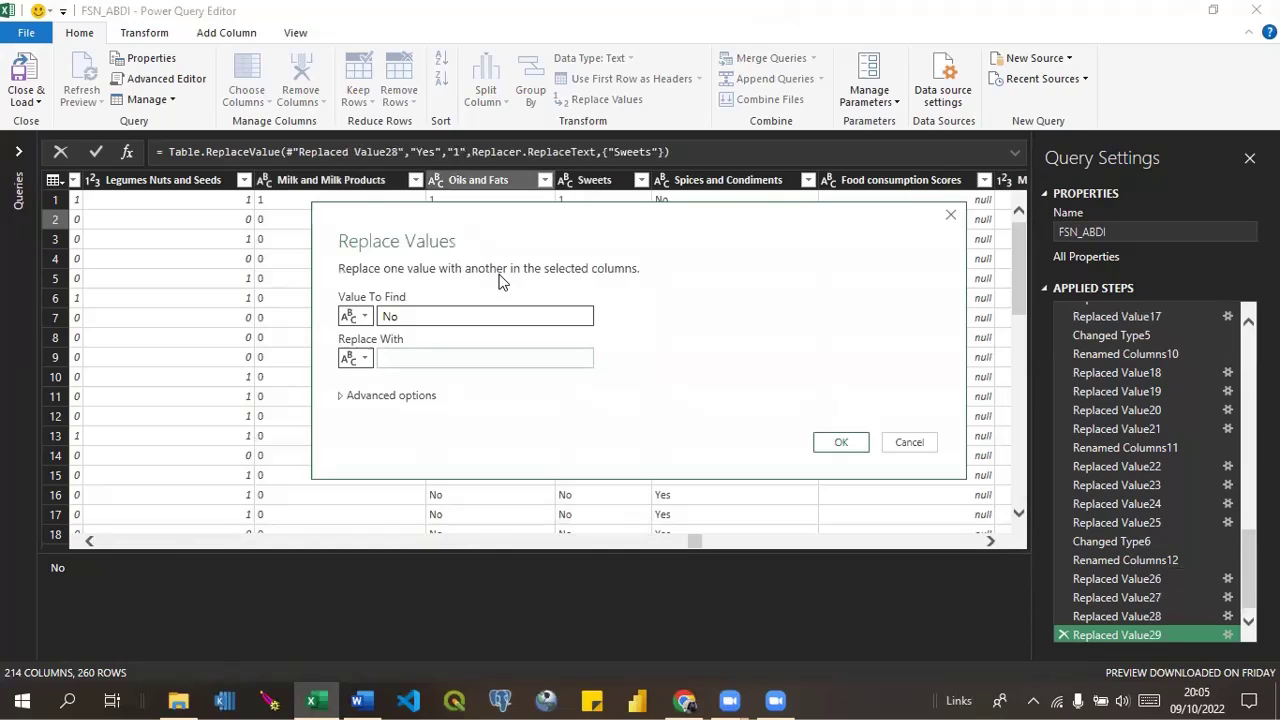
click(839, 443)
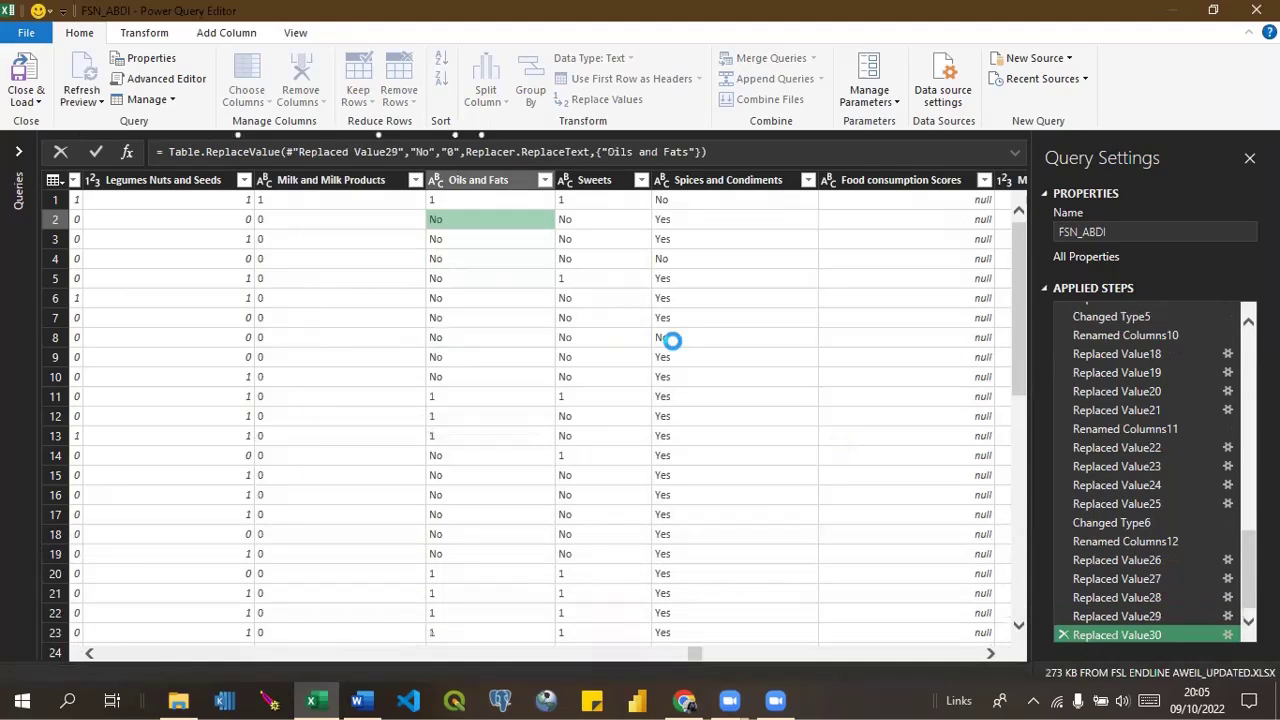
Replace the value "No" with 0 in the Sweets column.
click(579, 226)
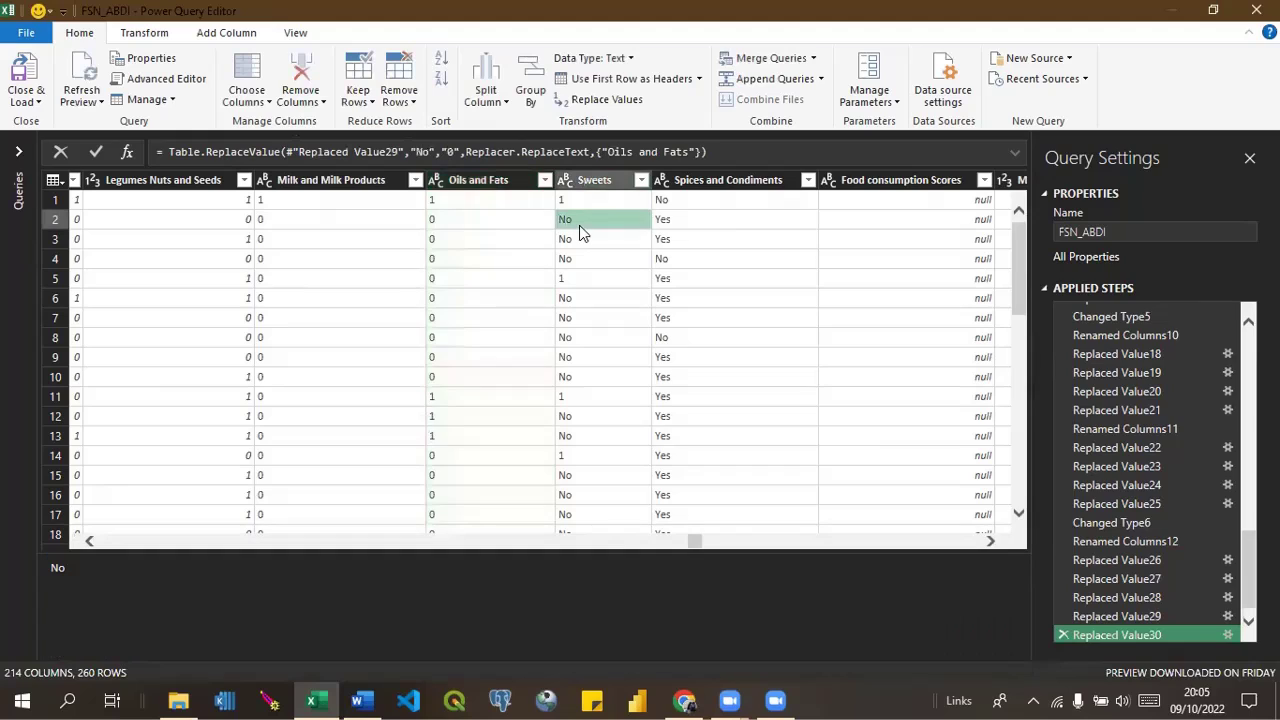
right_click(579, 226)
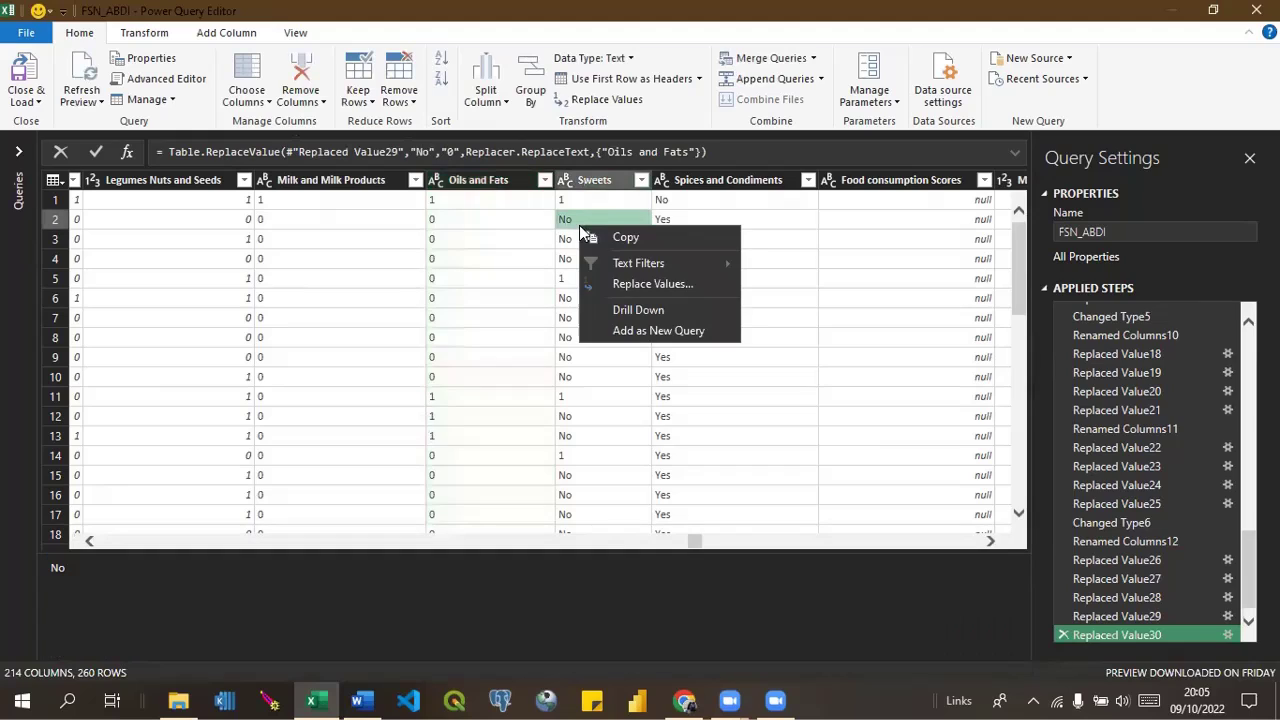
click(629, 286)
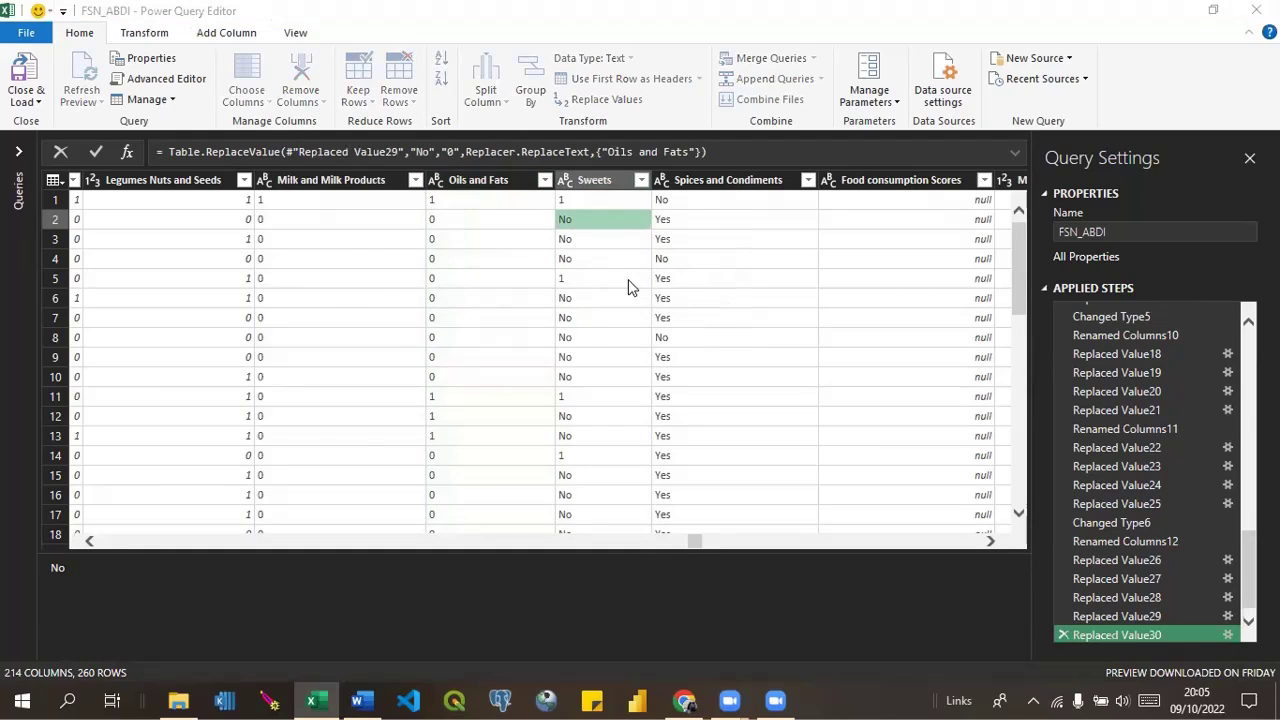
key(Tab)
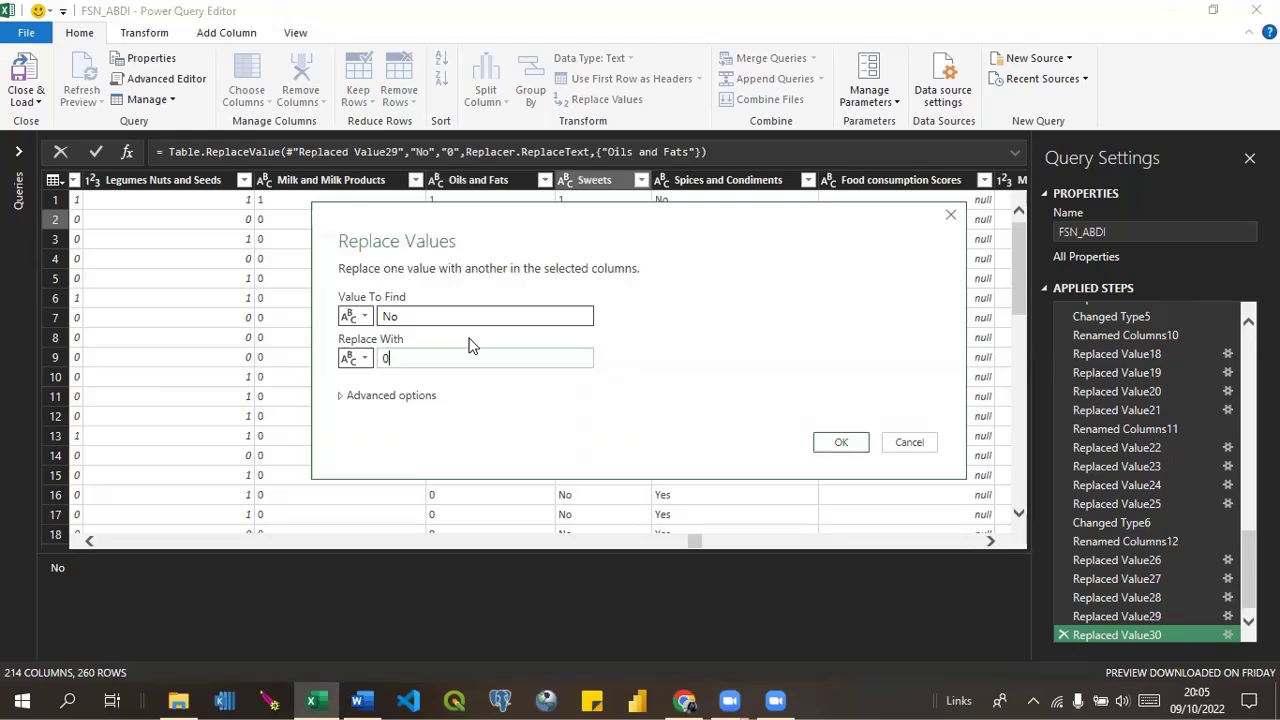
text(0)
click(839, 444)
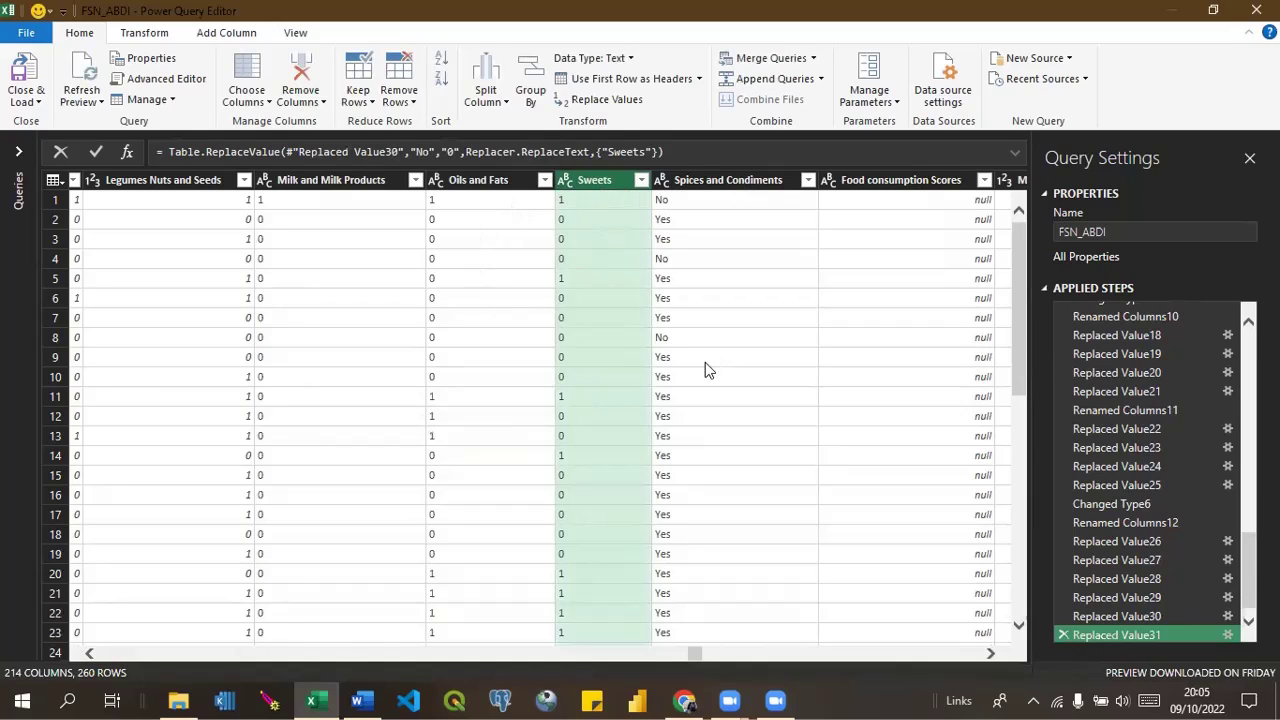
Change the data type of the Milk and Milk Products, Oils and Fats and Sweets columns to Whole Number.
click(265, 180)
click(369, 220)
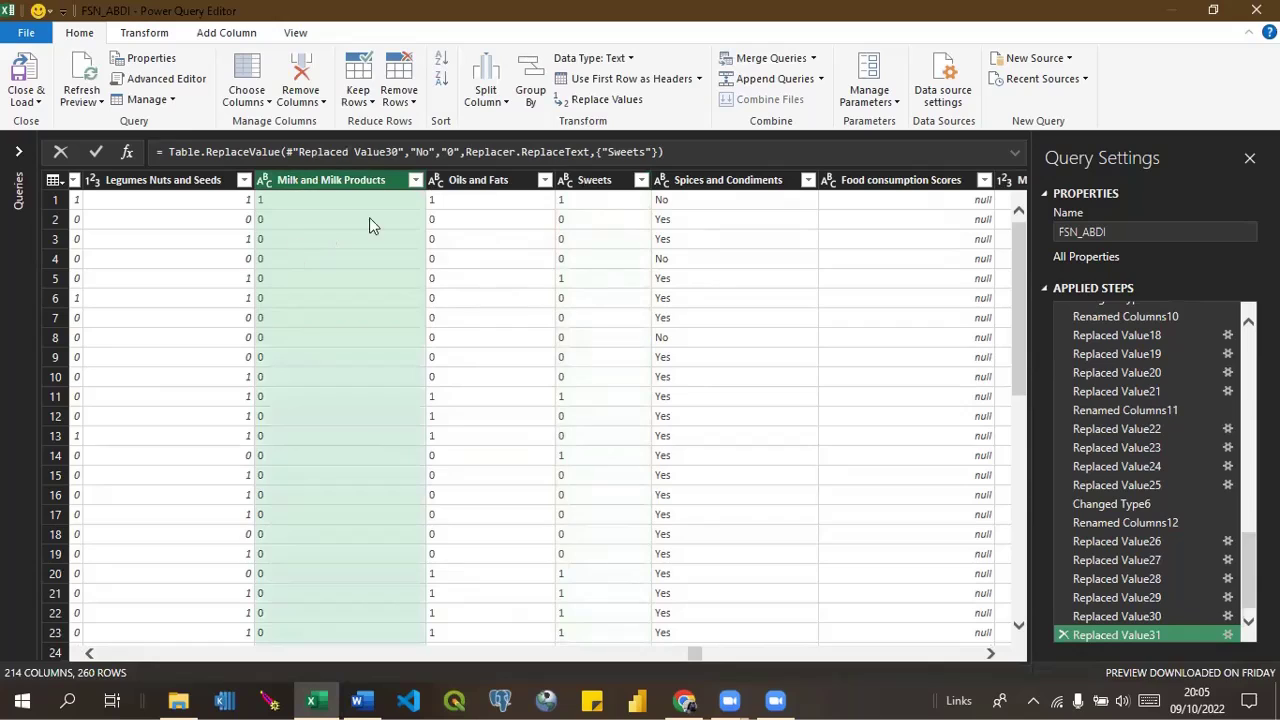
click(434, 181)
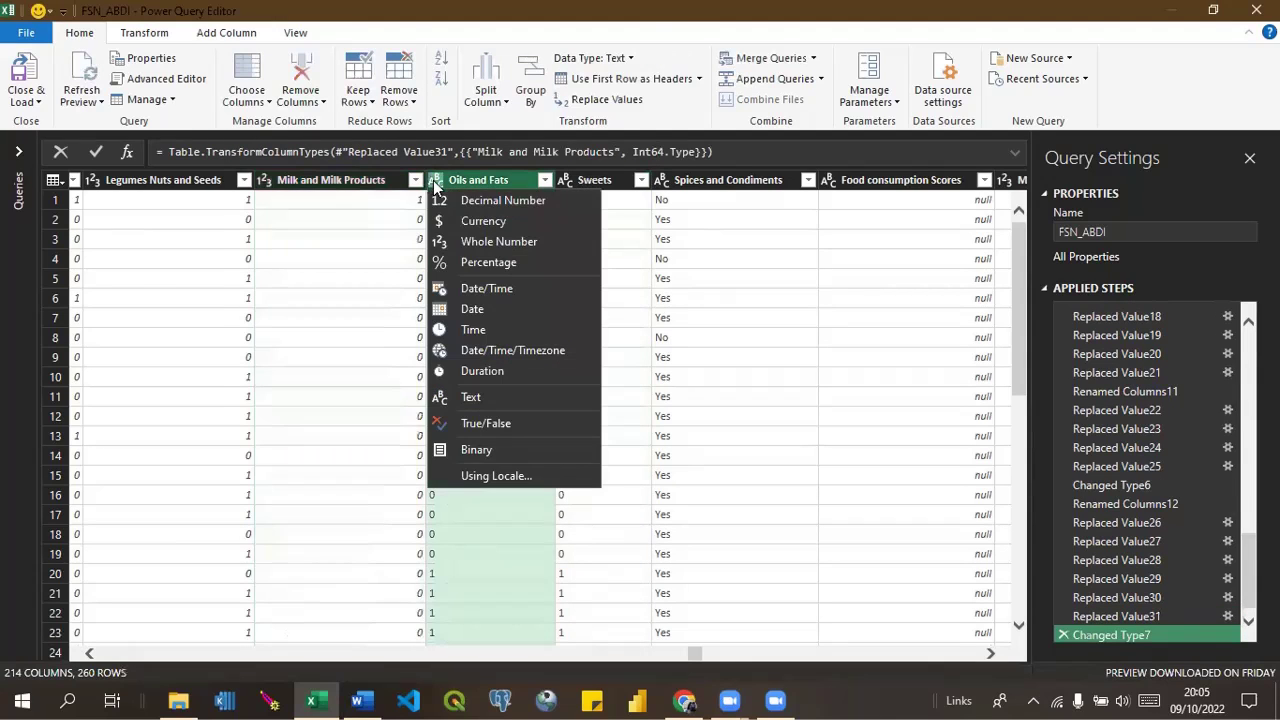
click(461, 247)
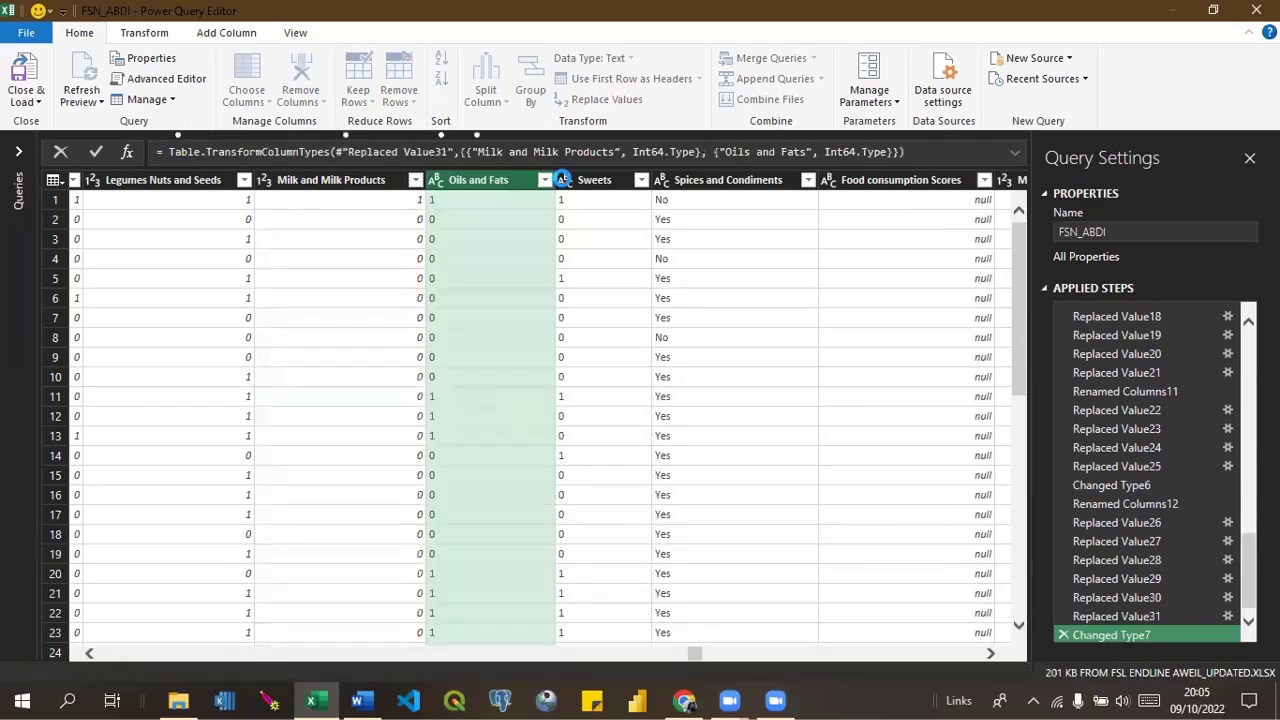
click(563, 180)
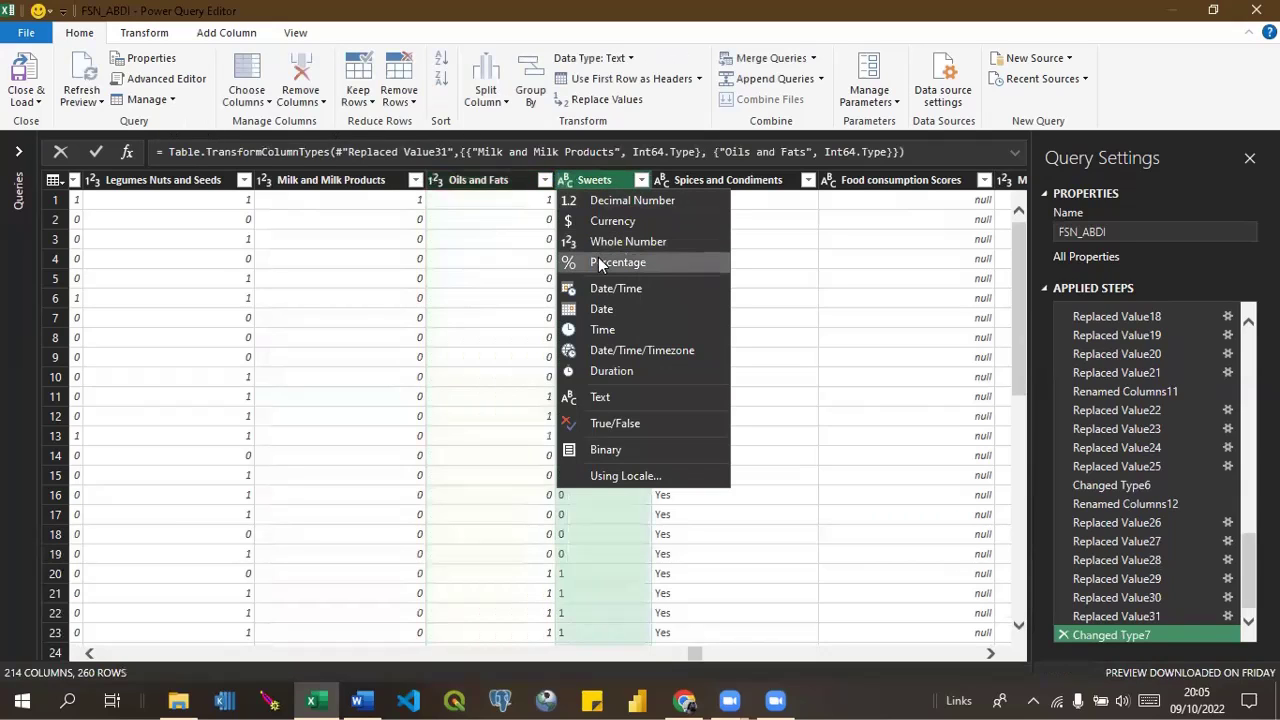
click(616, 242)
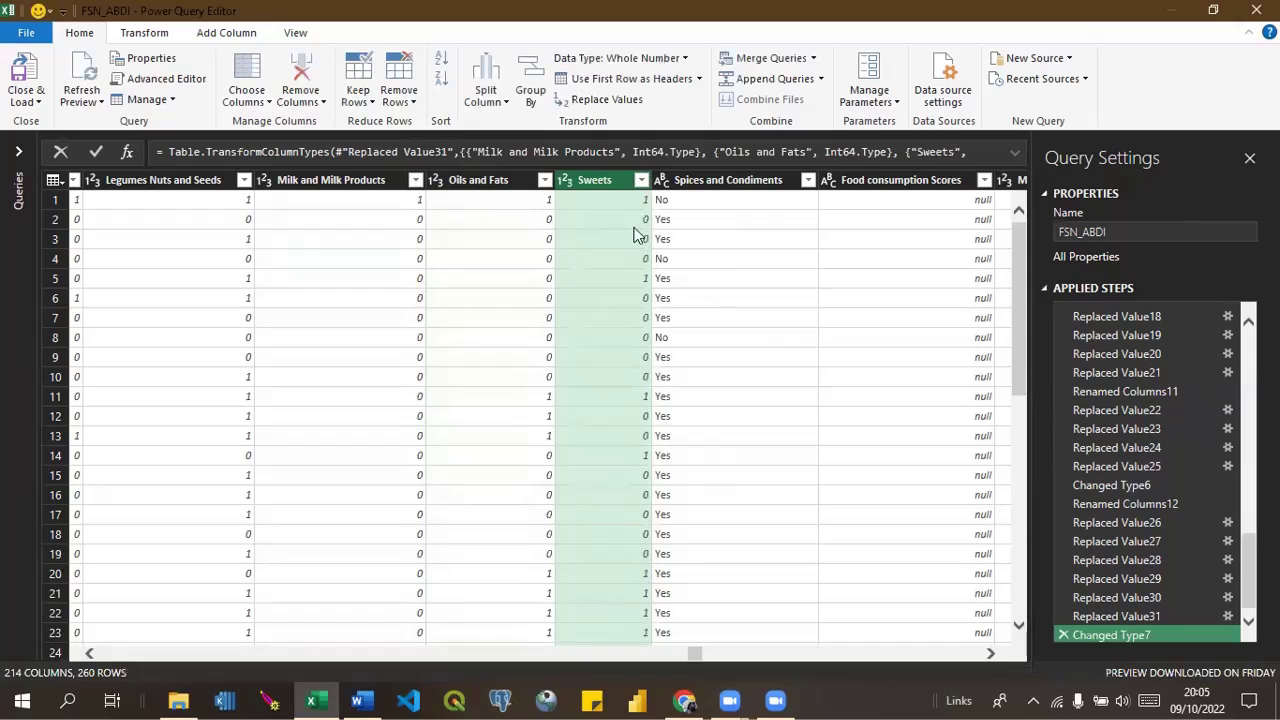
Replace the value "No" with 0 in the Spices and Condiments column.
click(666, 203)
right_click(666, 203)
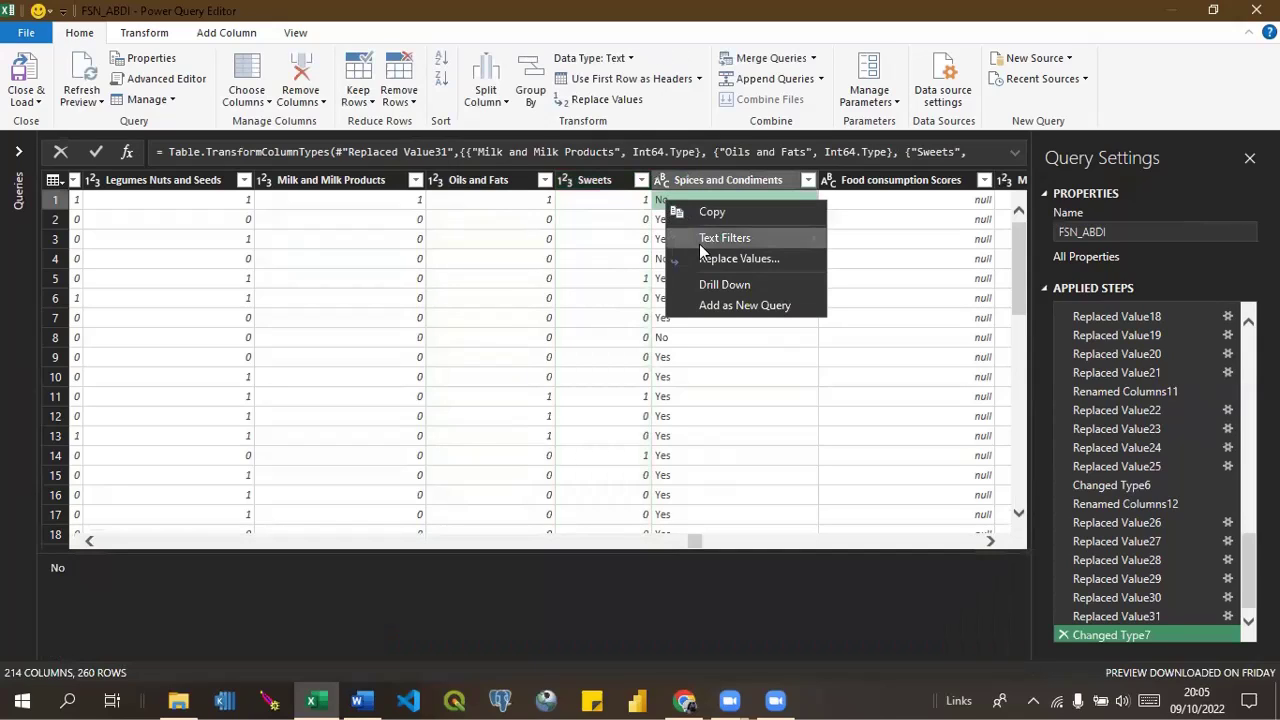
click(702, 258)
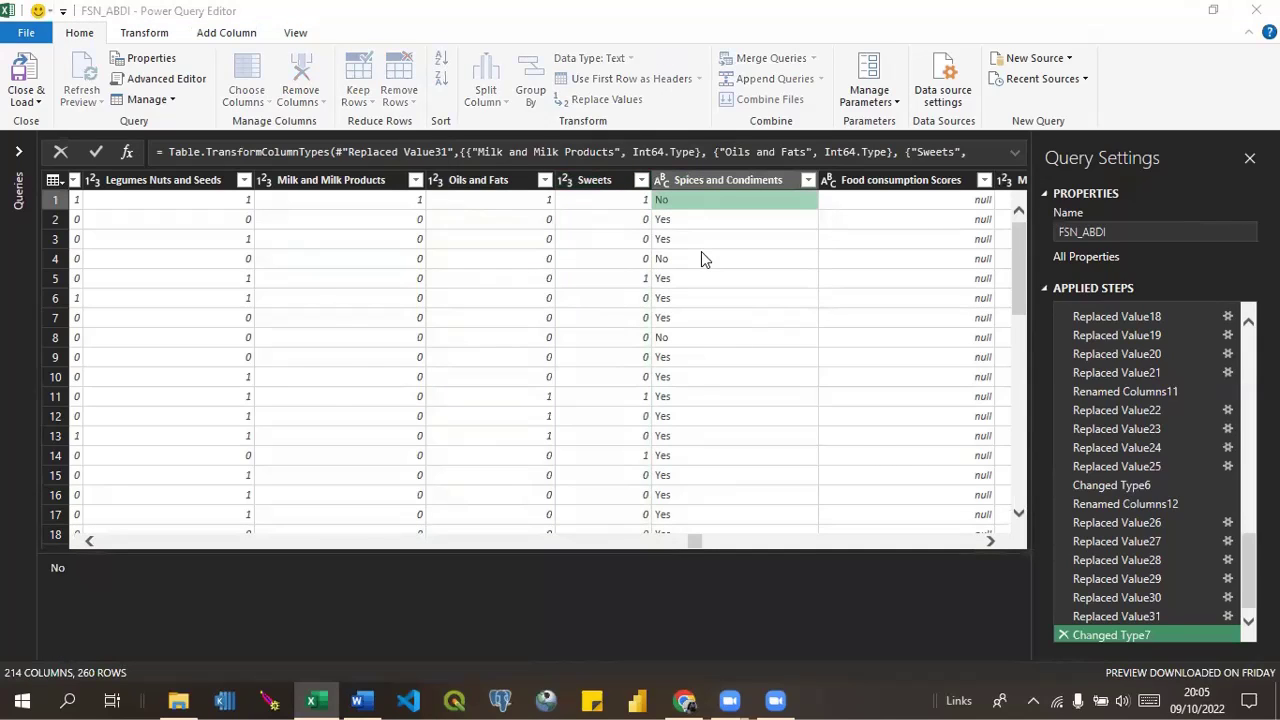
text(0)
key(Return)
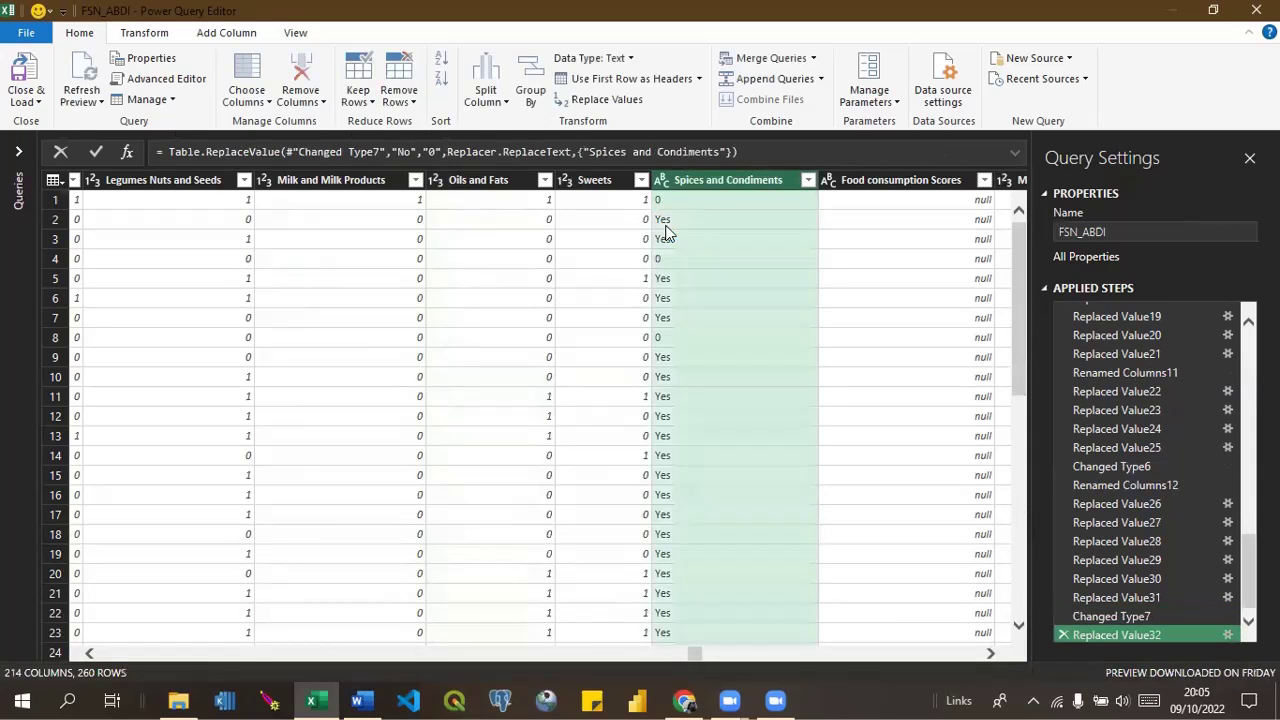
Replace the value "Yes" with 1 in the Spices and Condiments column and change its data type to Whole Number.
right_click(665, 224)
click(727, 285)
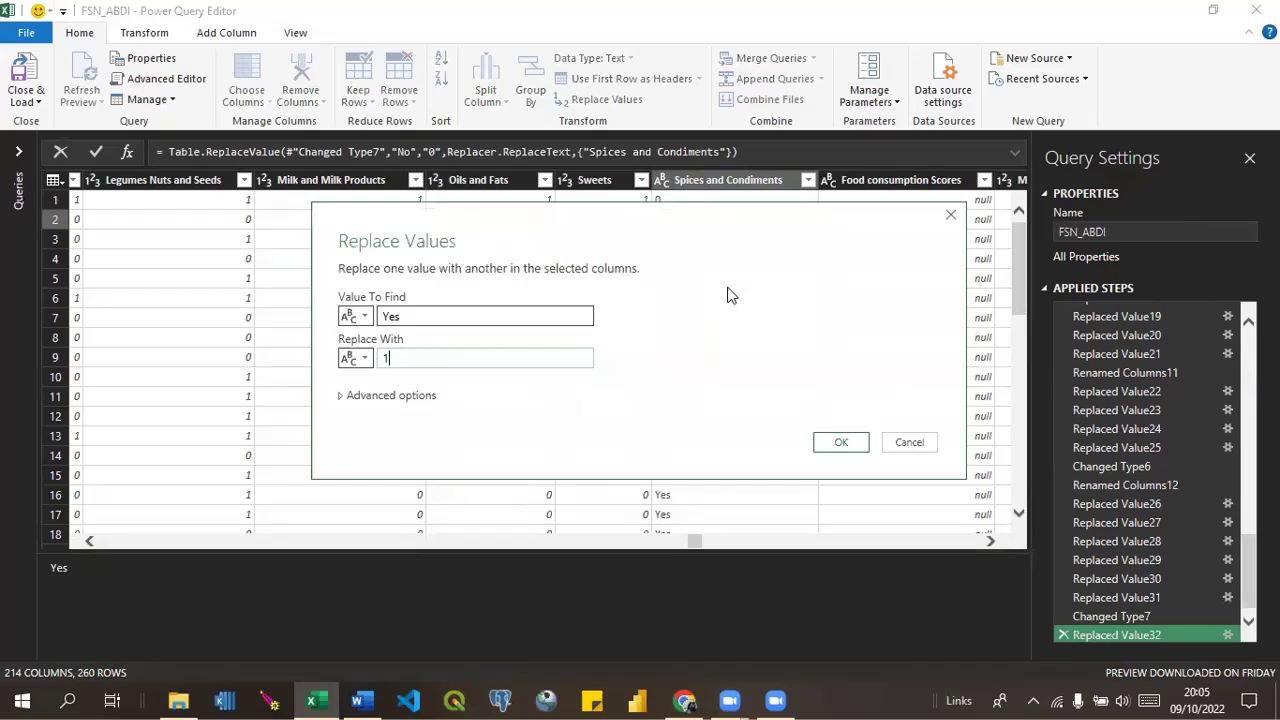
text(1)
key(Return)
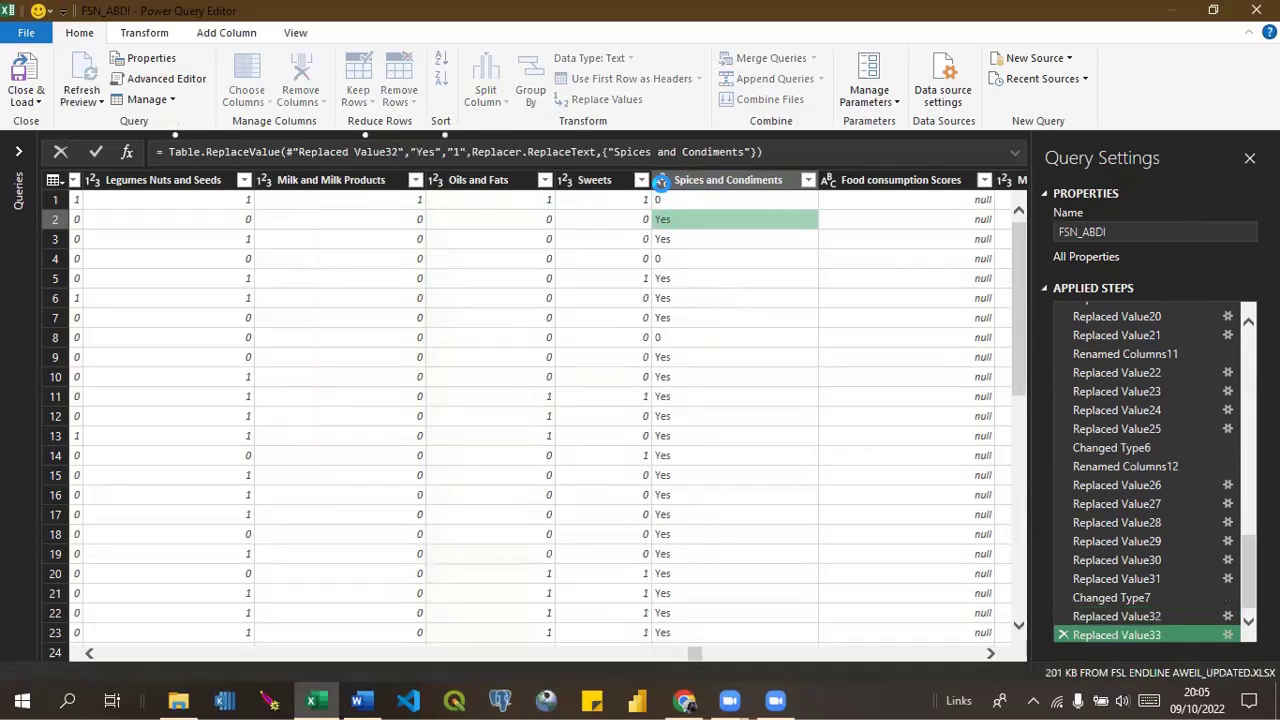
click(661, 183)
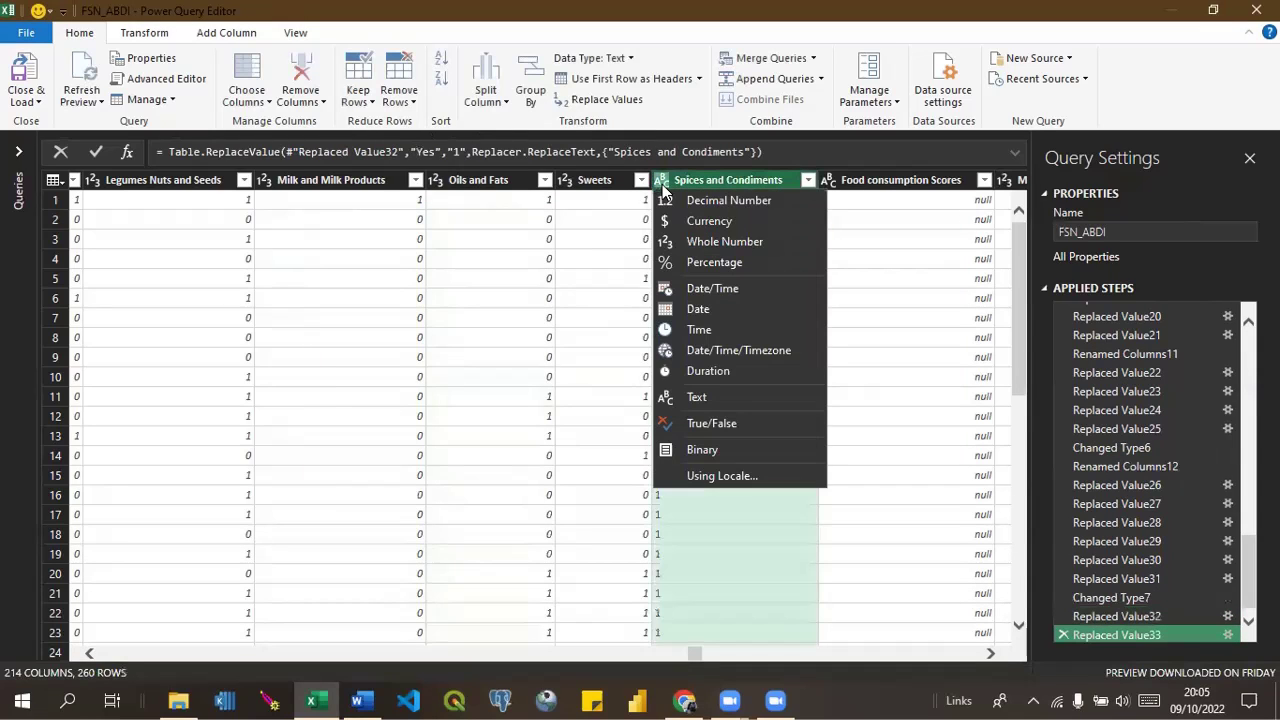
click(714, 242)
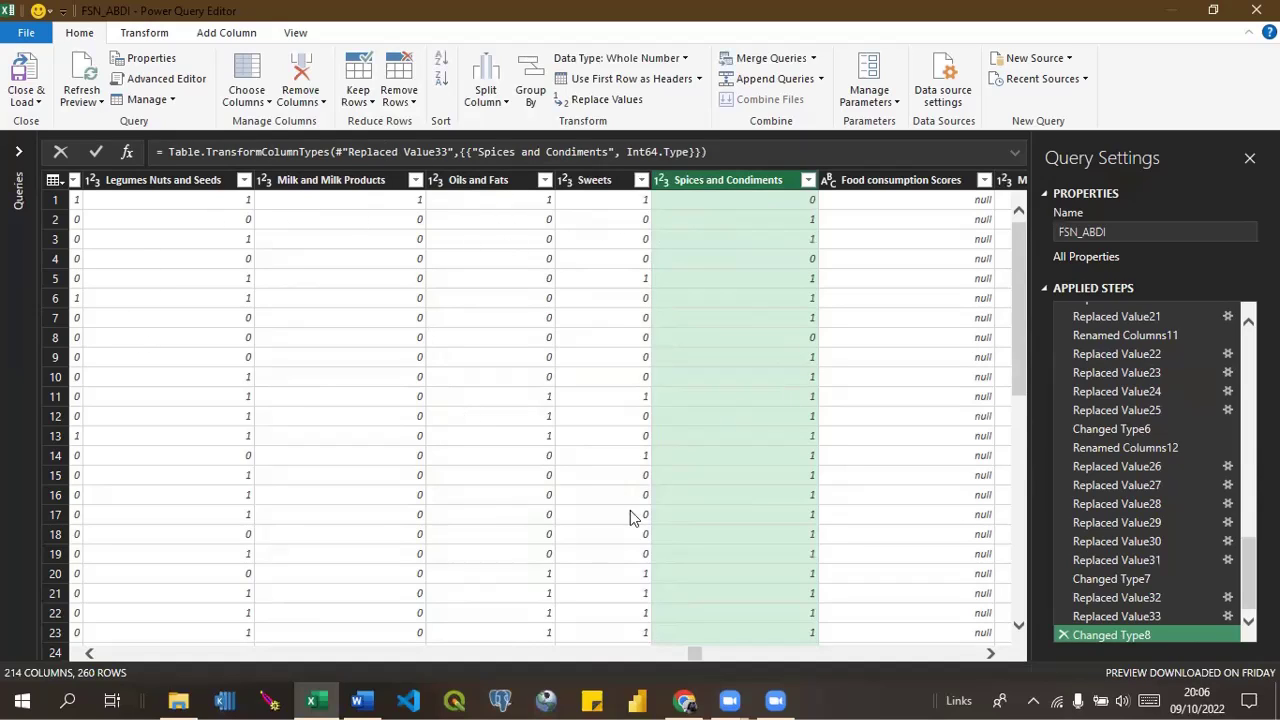
Review the recoded food-group columns back to Cereals, focusing on the Cereals and White Roots and Tubers columns.
click(90, 652)
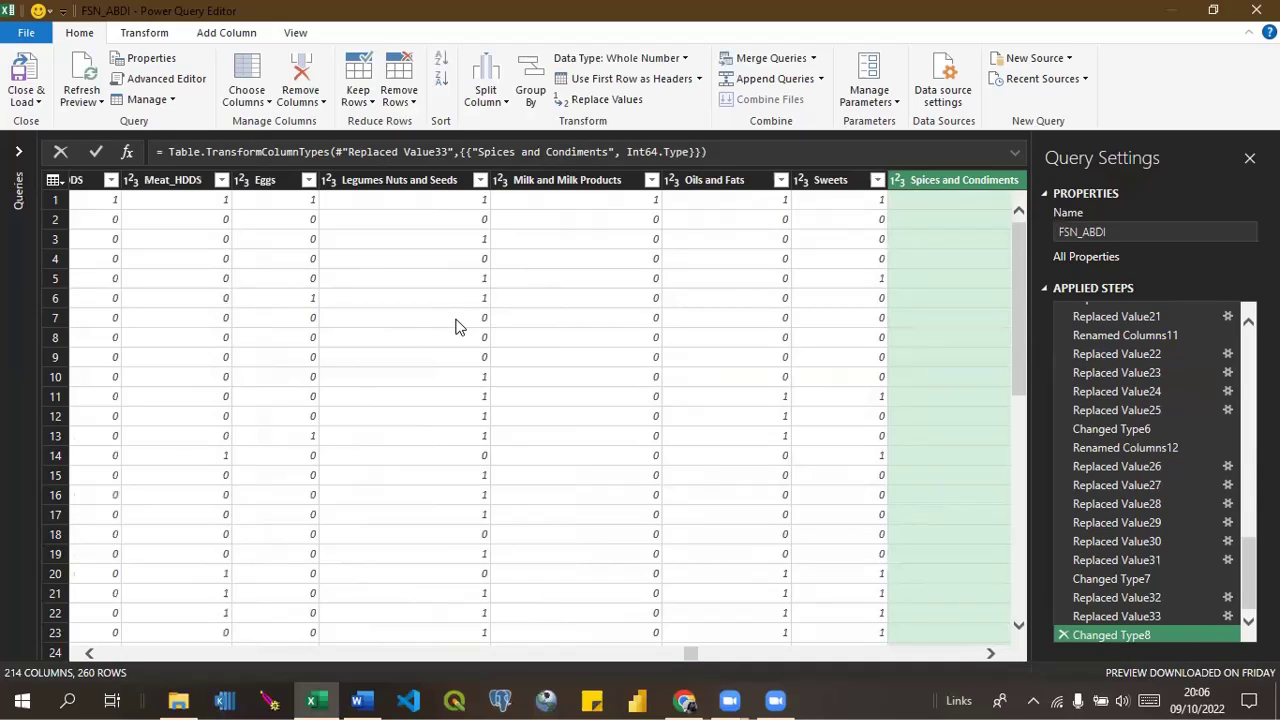
click(88, 653)
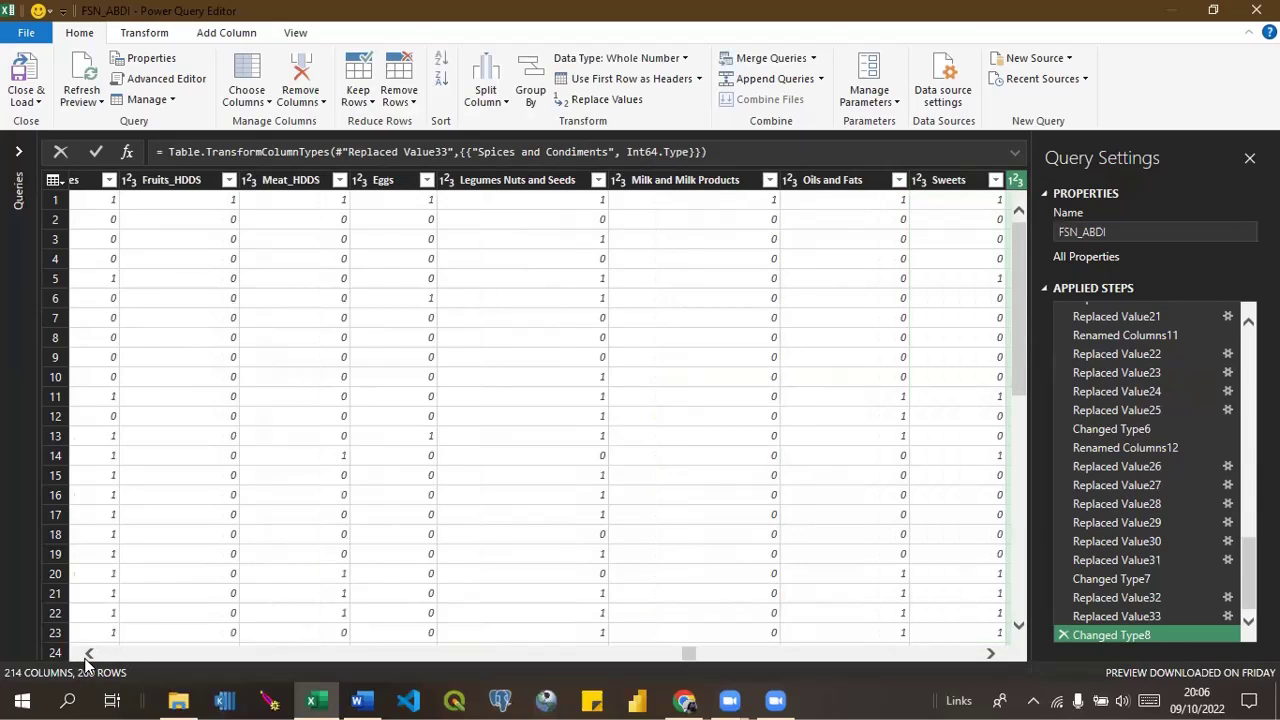
click(88, 653)
click(88, 653)
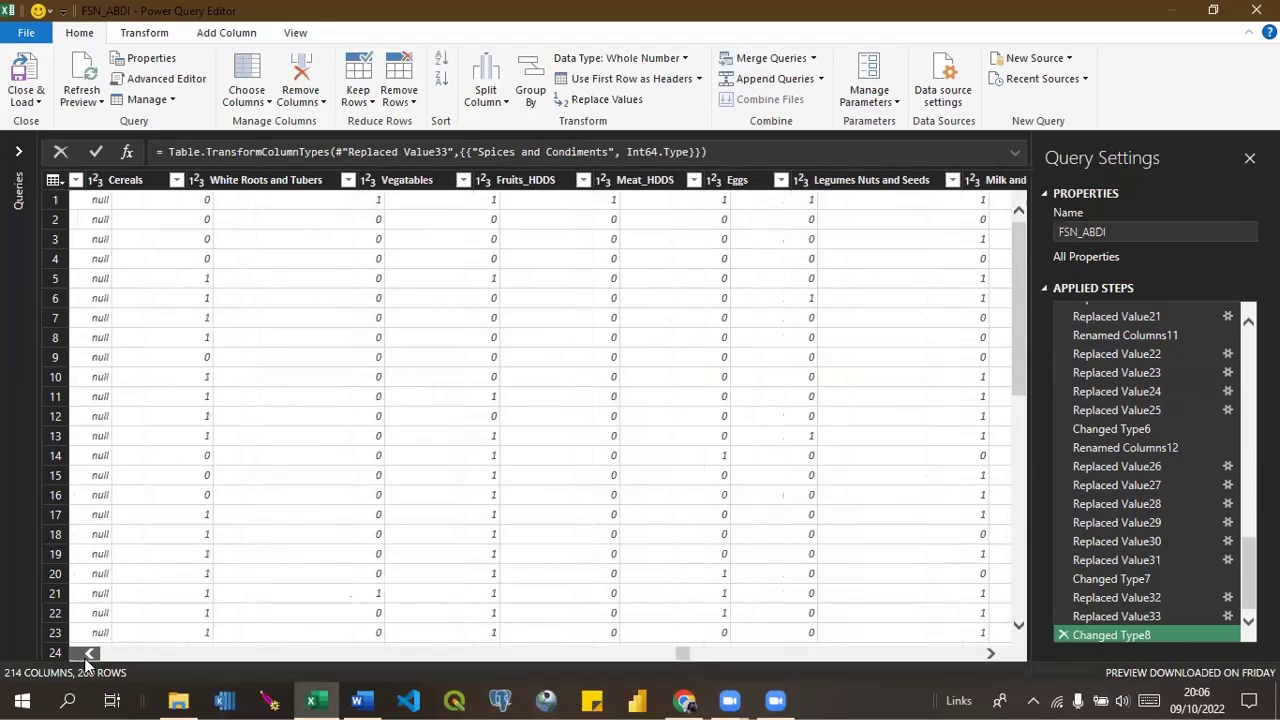
click(88, 653)
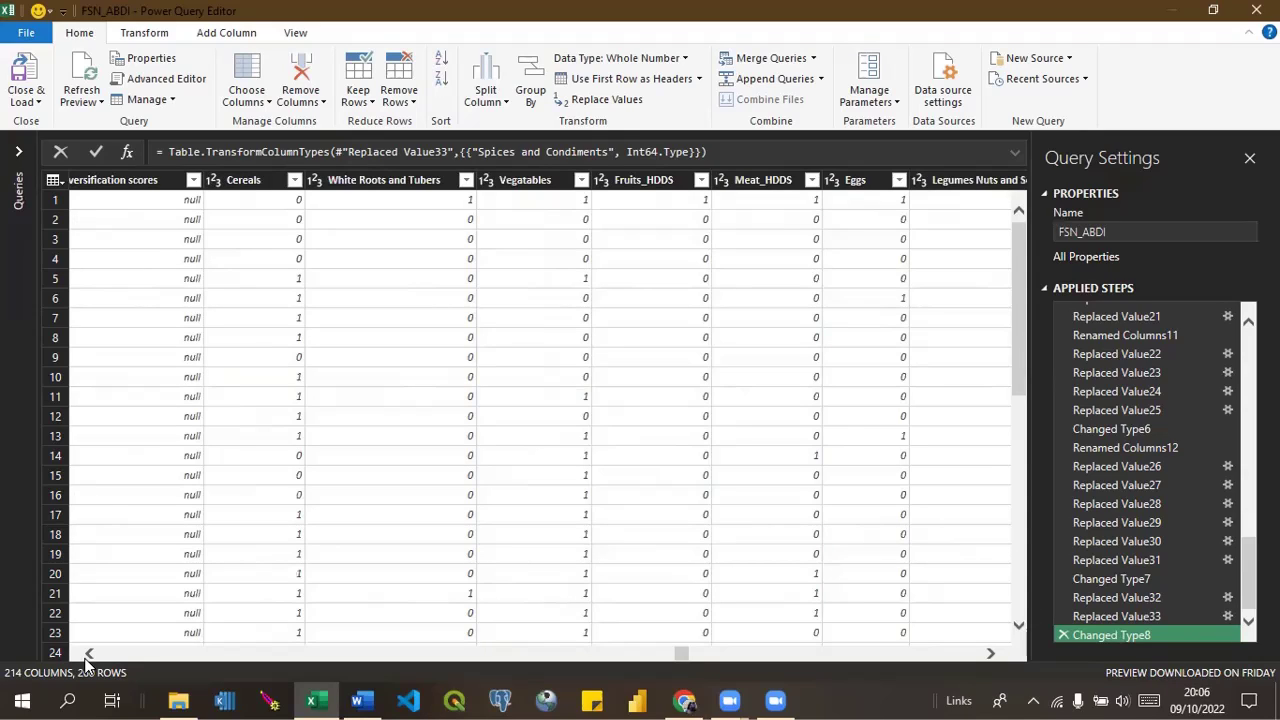
click(247, 185)
click(358, 188)
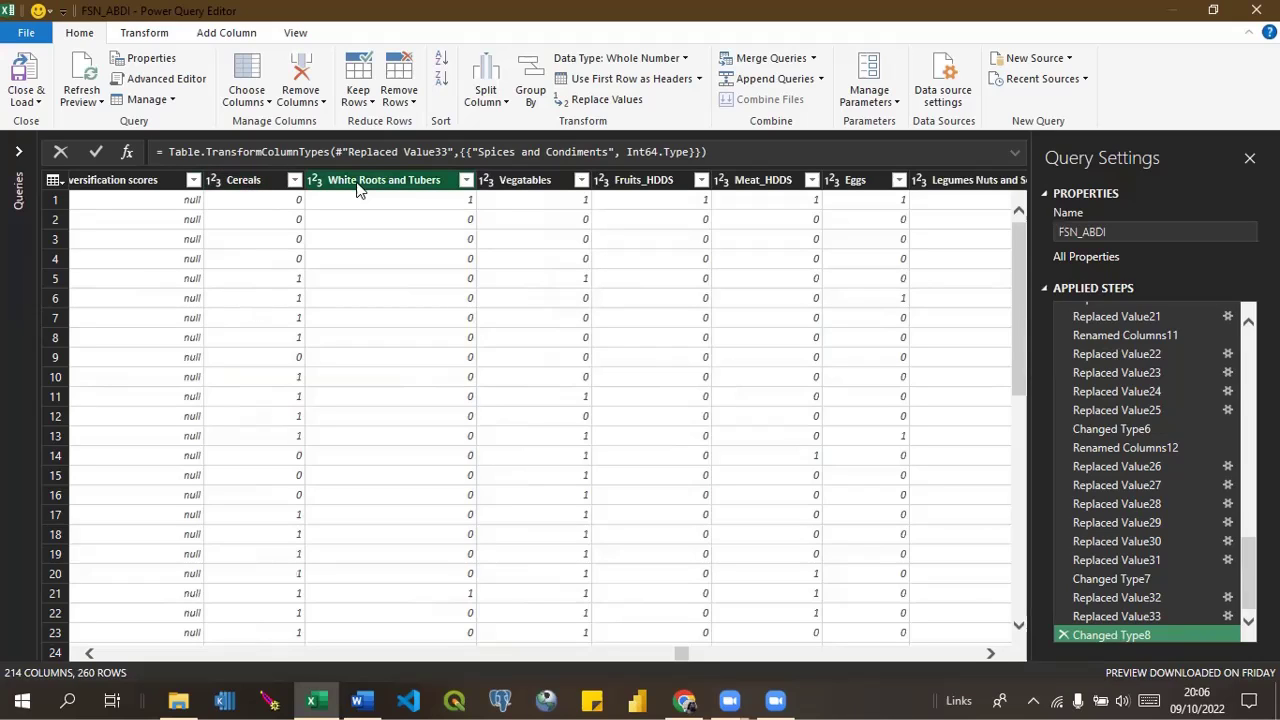
ctrl+click(445, 192)
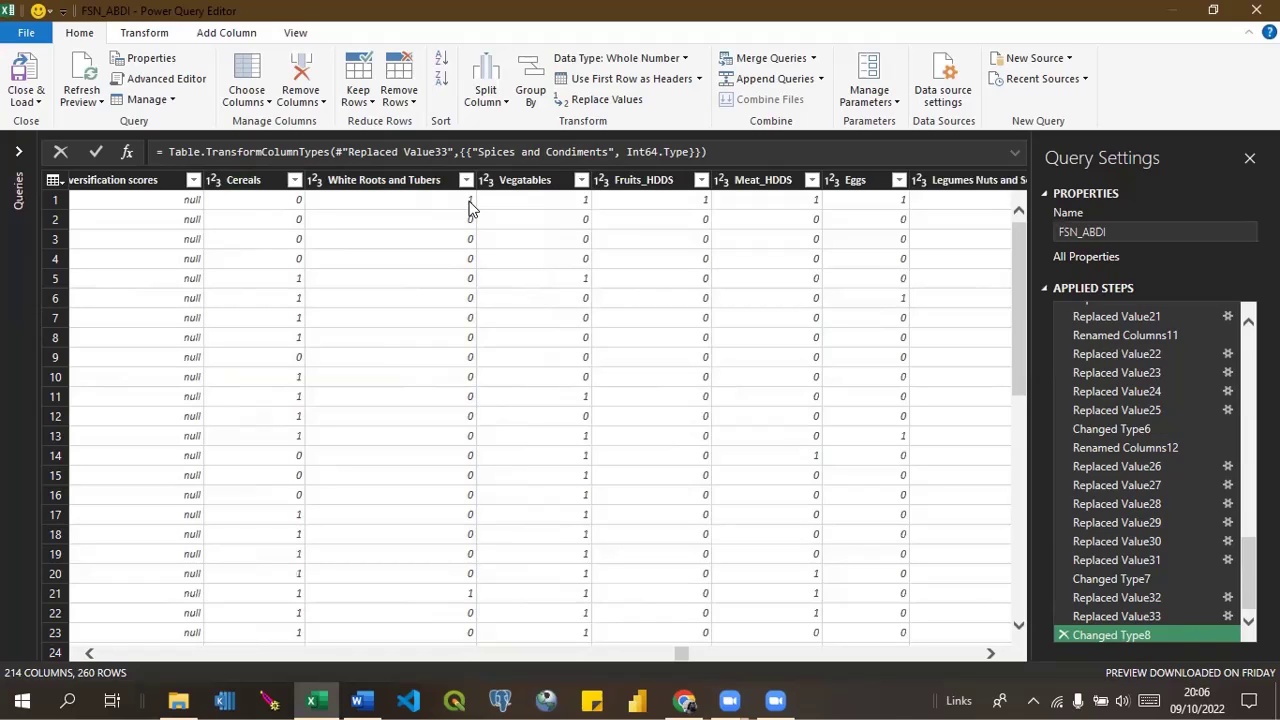
click(390, 186)
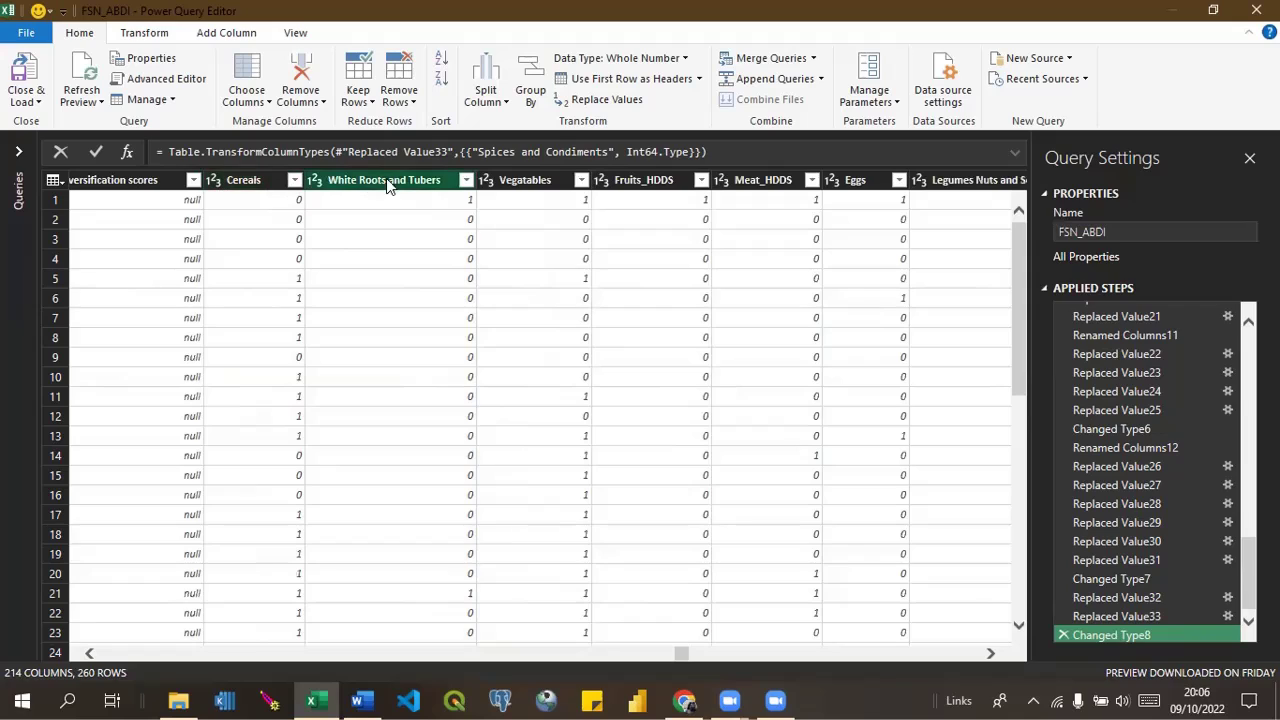
click(300, 187)
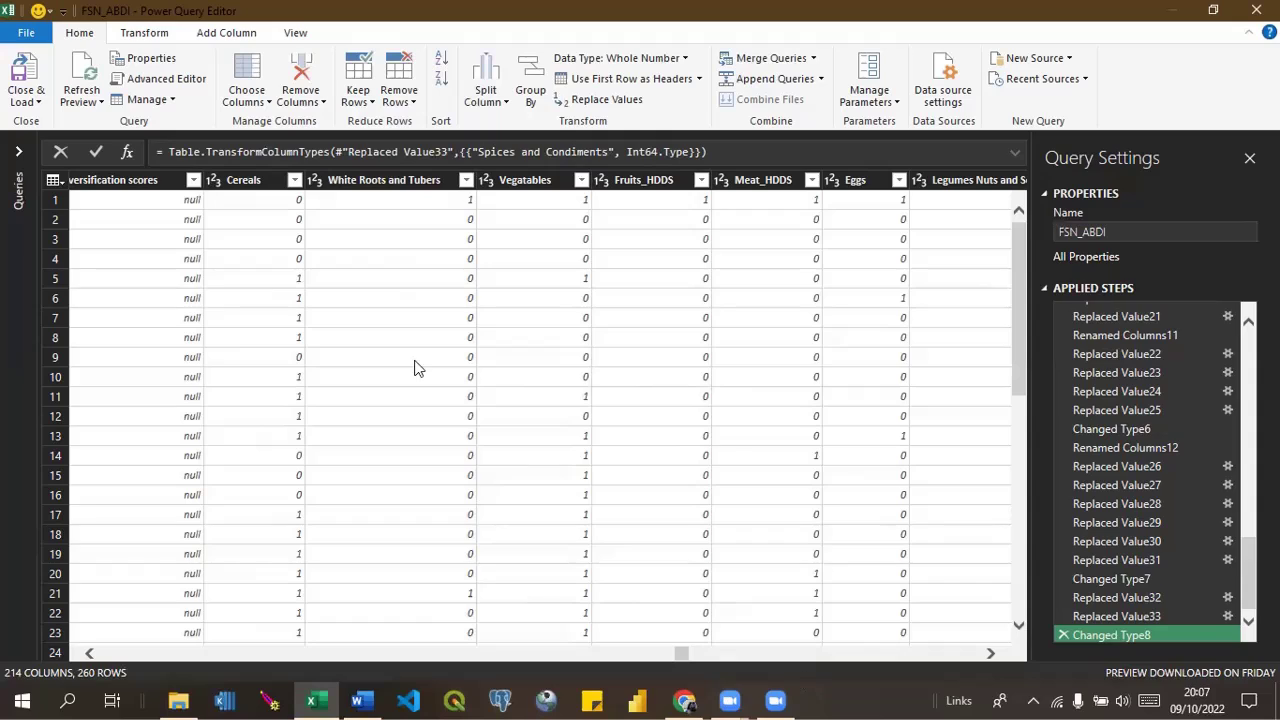
click(368, 183)
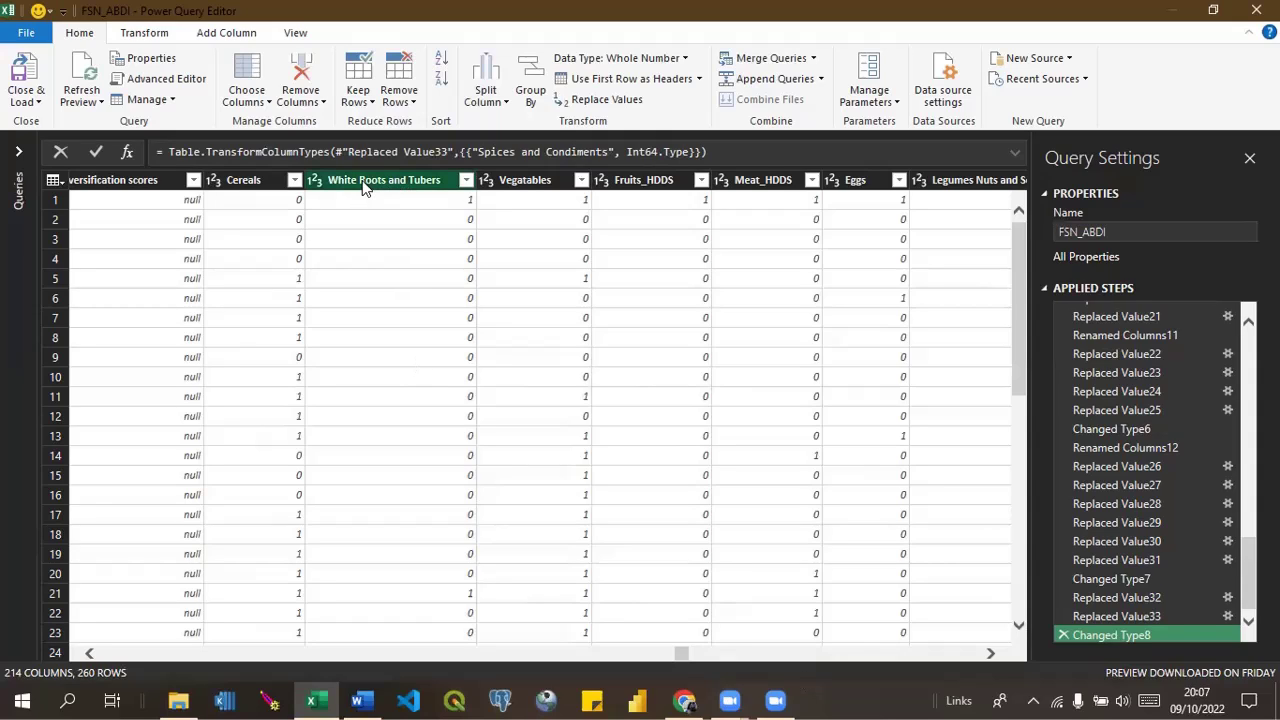
click(240, 183)
click(380, 183)
ctrl+click(380, 183)
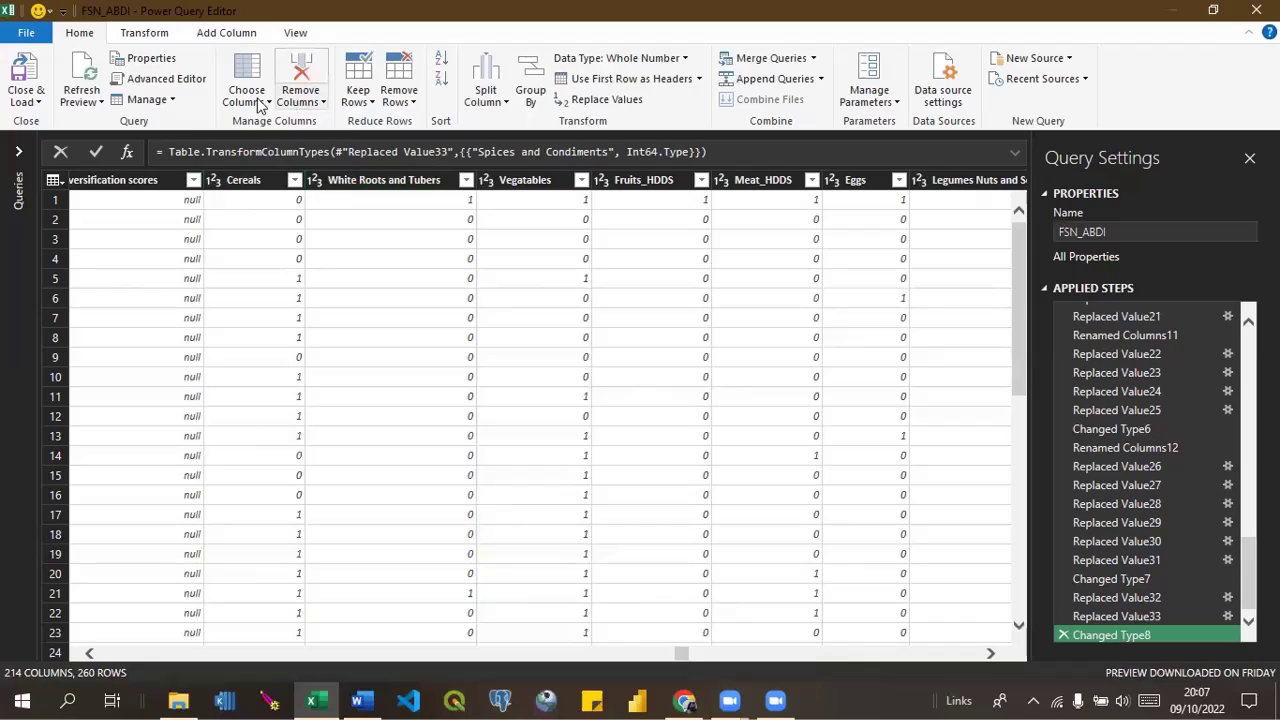
click(267, 101)
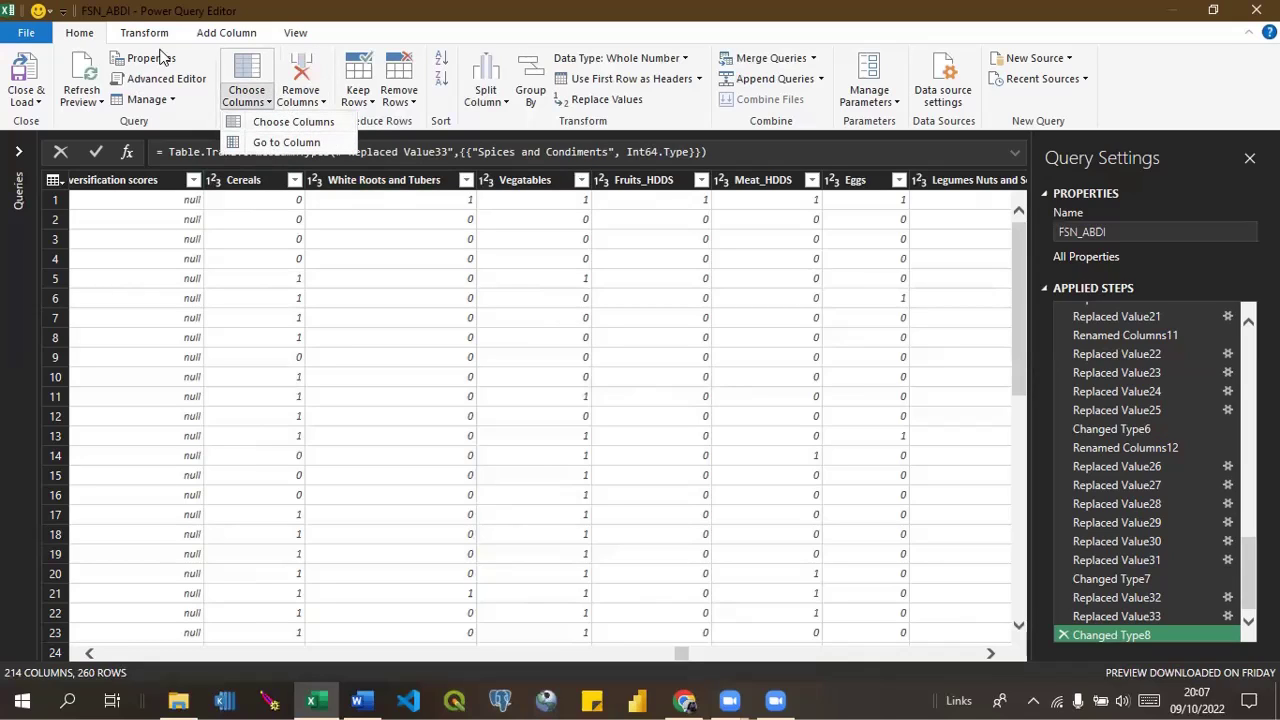
Start a new custom column and name it "Starchy Staples".
click(240, 35)
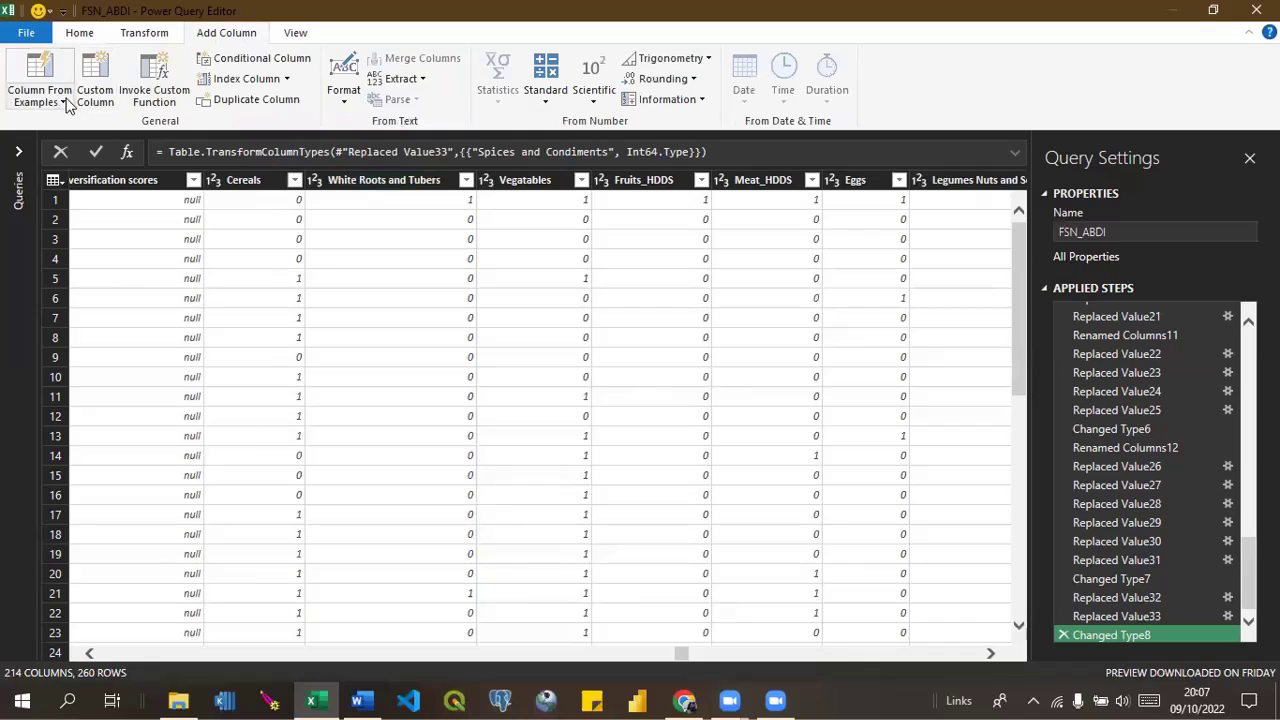
click(100, 100)
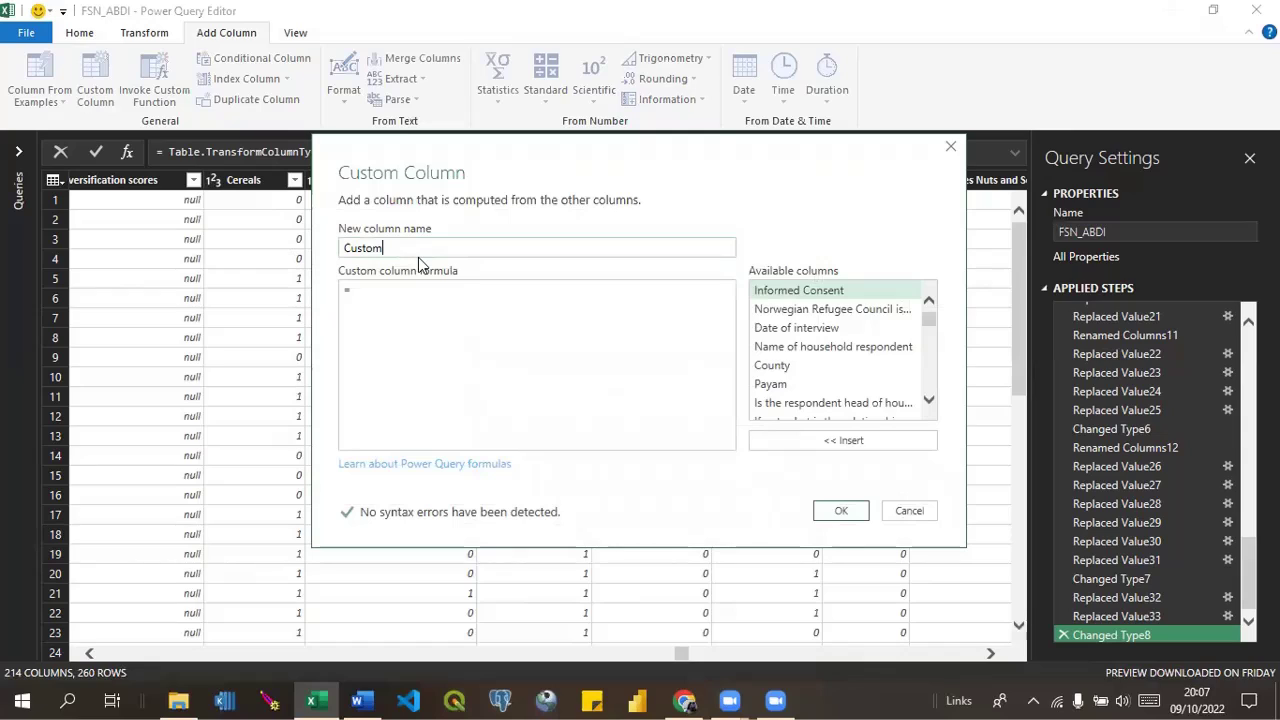
key(BackSpace)
key(BackSpace)
key(BackSpace)
key(BackSpace)
key(BackSpace)
key(BackSpace)
key(BackSpace)
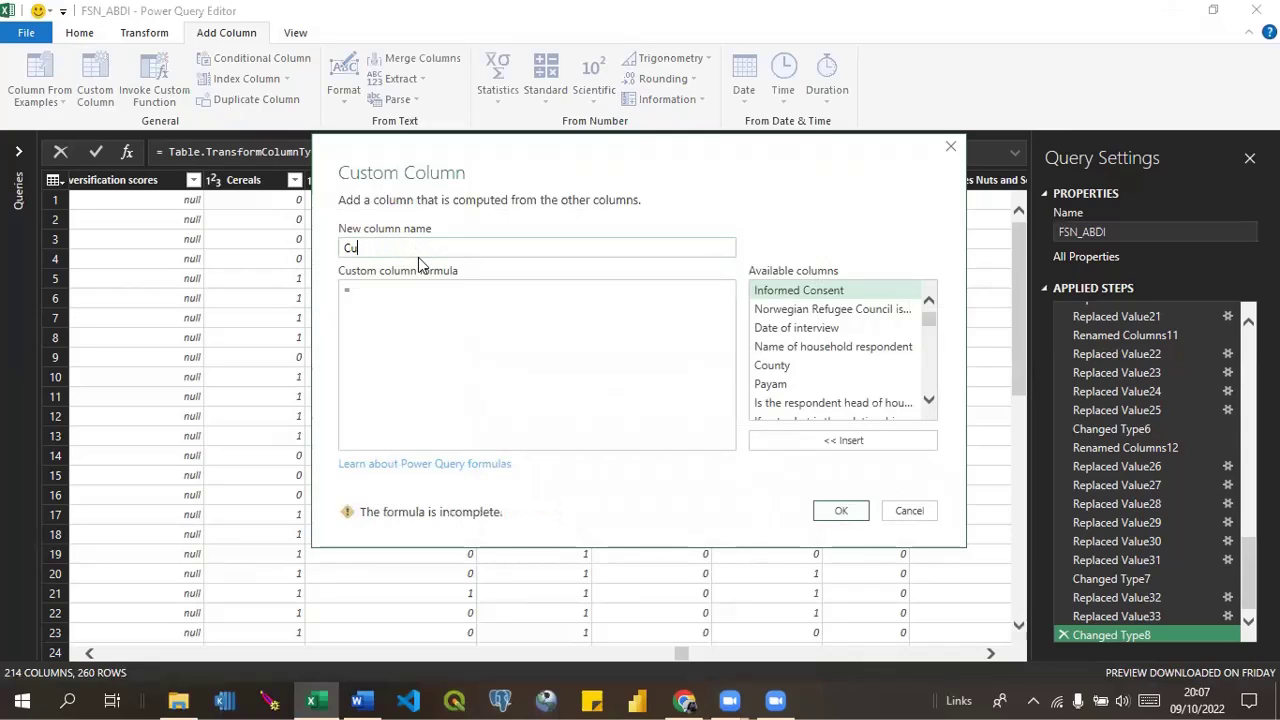
text(Starchy Sta)
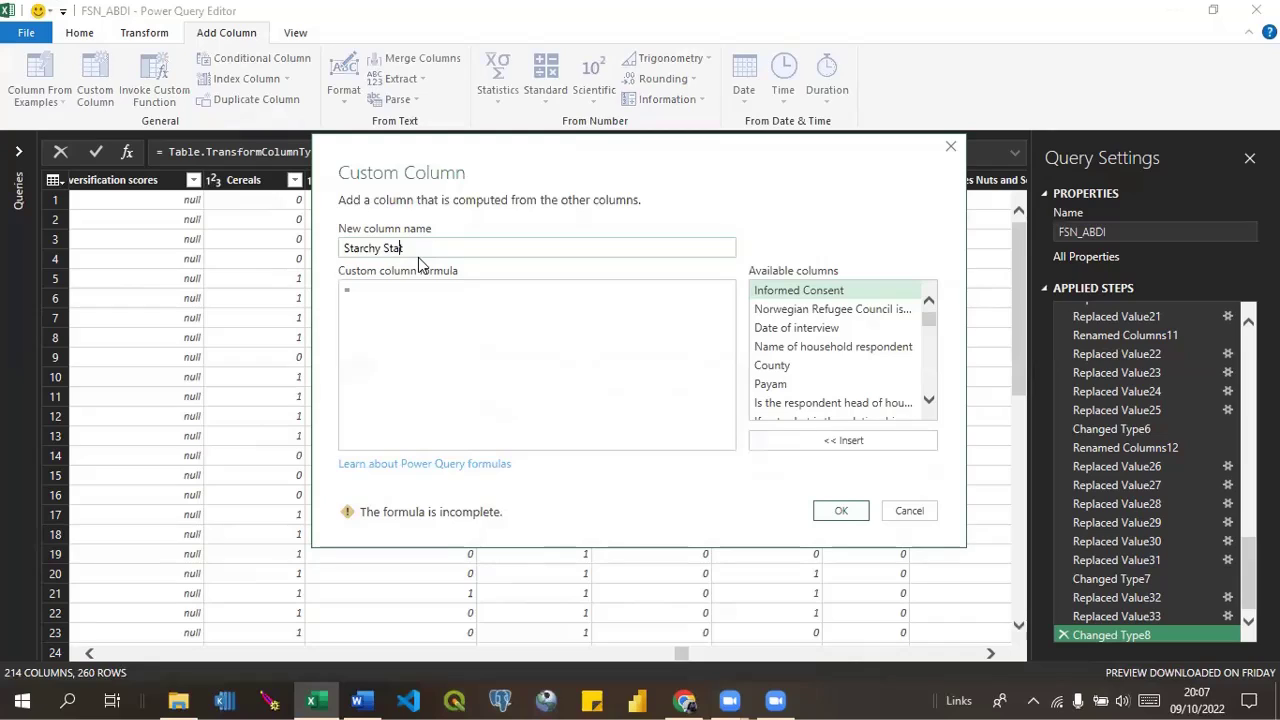
text(pless)
click(374, 289)
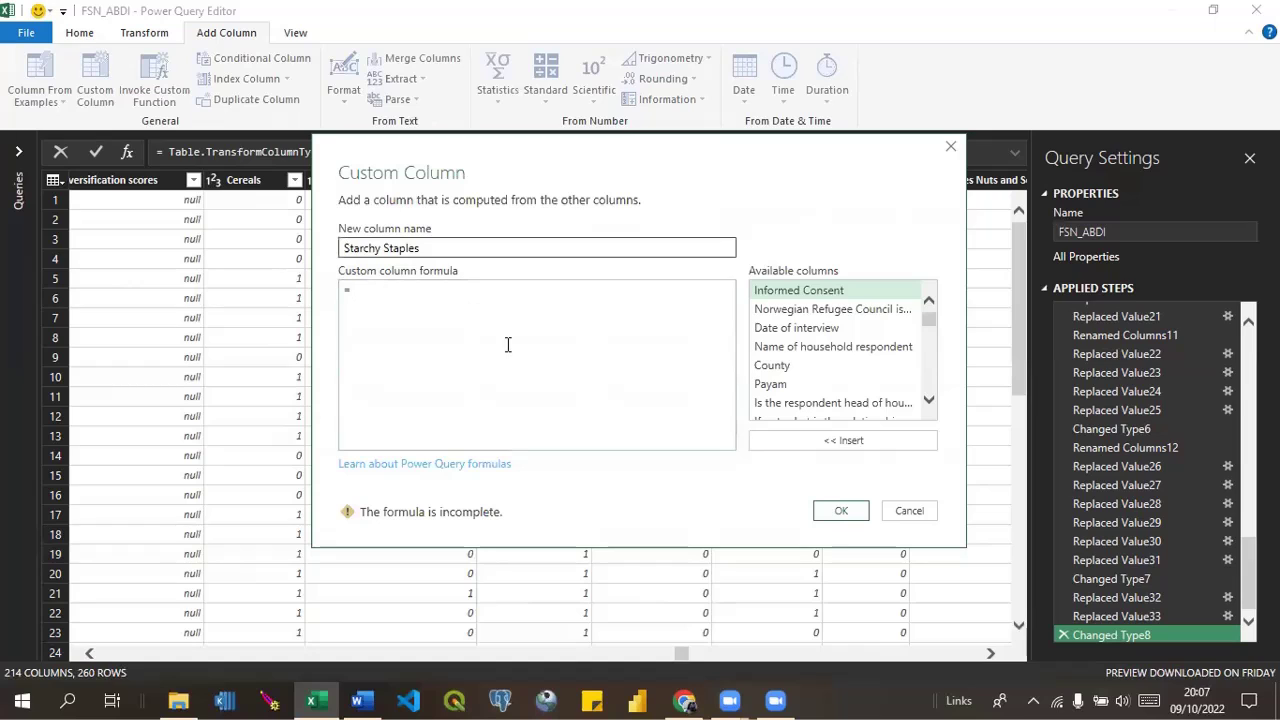
Set the Starchy Staples formula to [Cereals]+[White Roots and Tubers], add the column, and inspect its value in row 21.
click(929, 401)
click(929, 401)
click(929, 401)
click(929, 401)
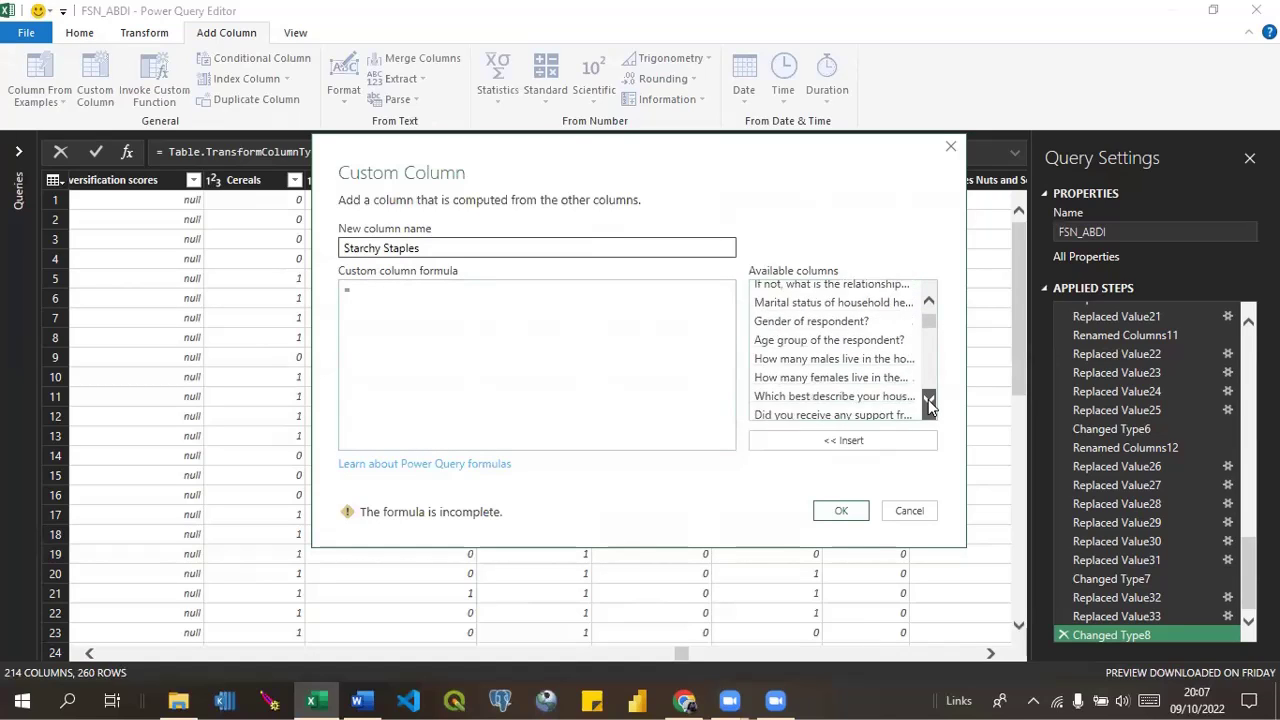
click(929, 401)
click(929, 401)
click(929, 401)
click(929, 401)
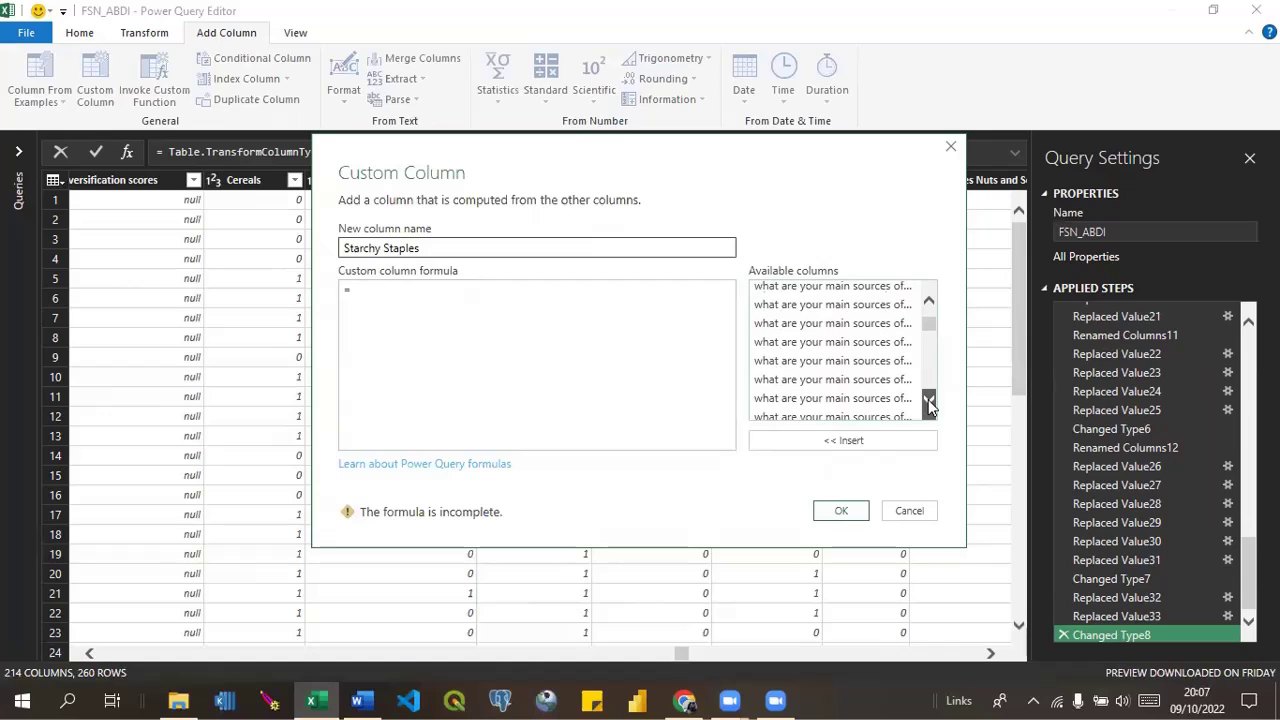
click(929, 401)
click(929, 401)
click(929, 401)
click(929, 401)
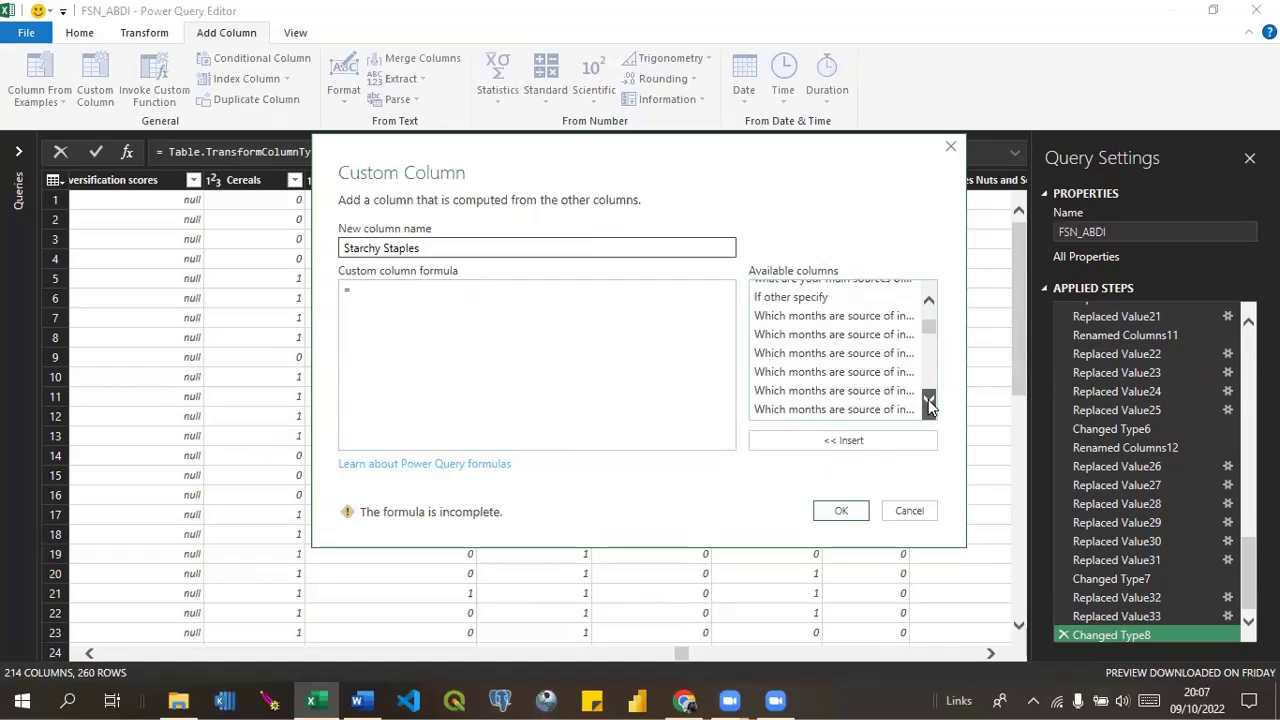
click(929, 401)
scroll(930, 340, down, 2)
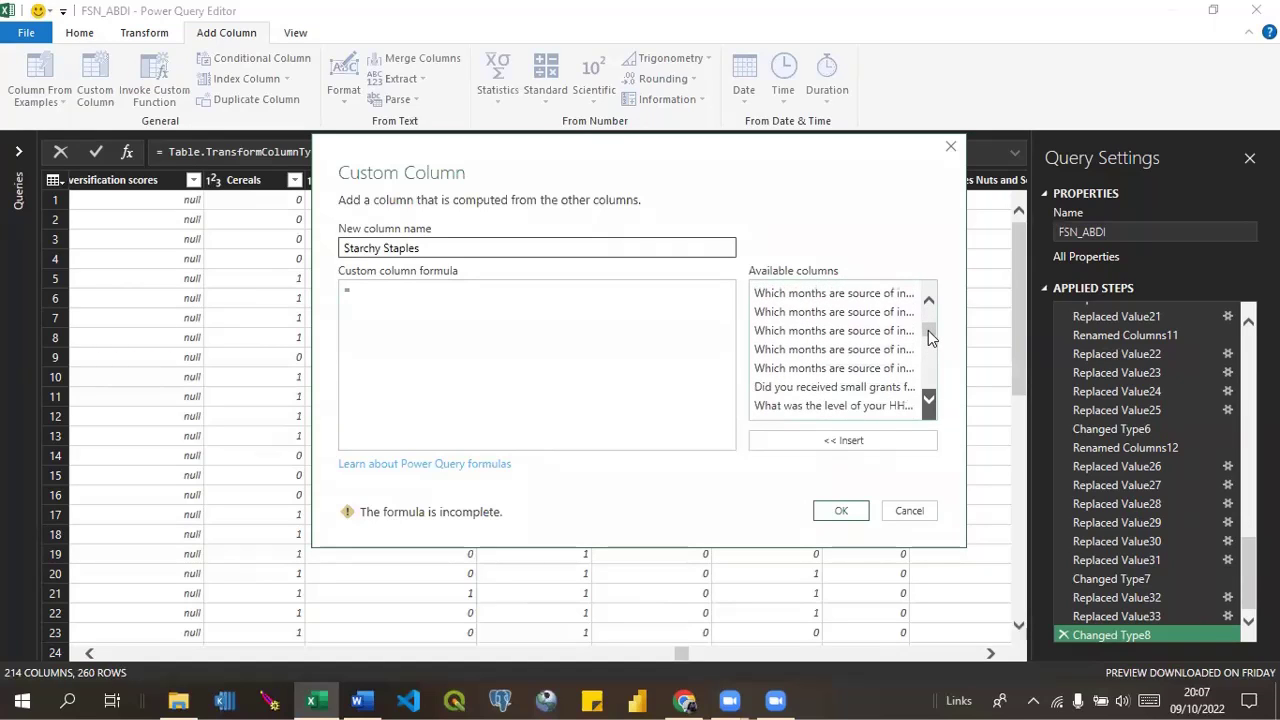
drag(928, 338, 932, 372)
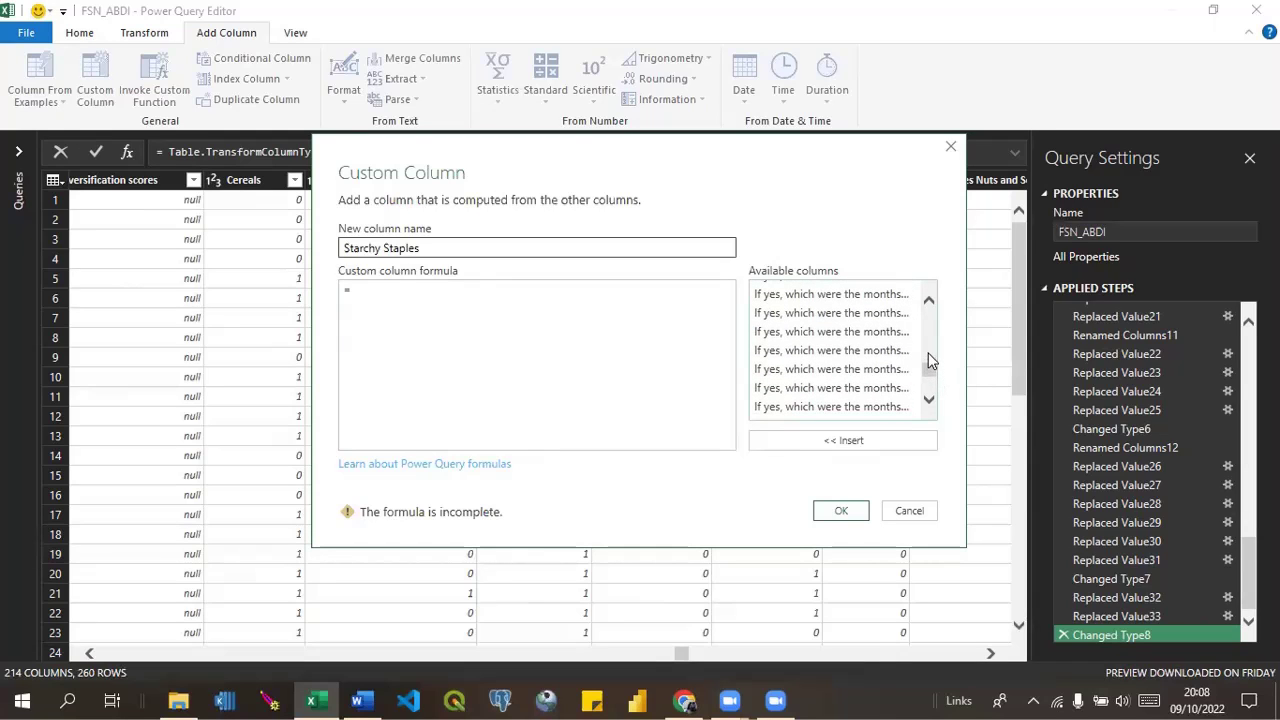
click(930, 402)
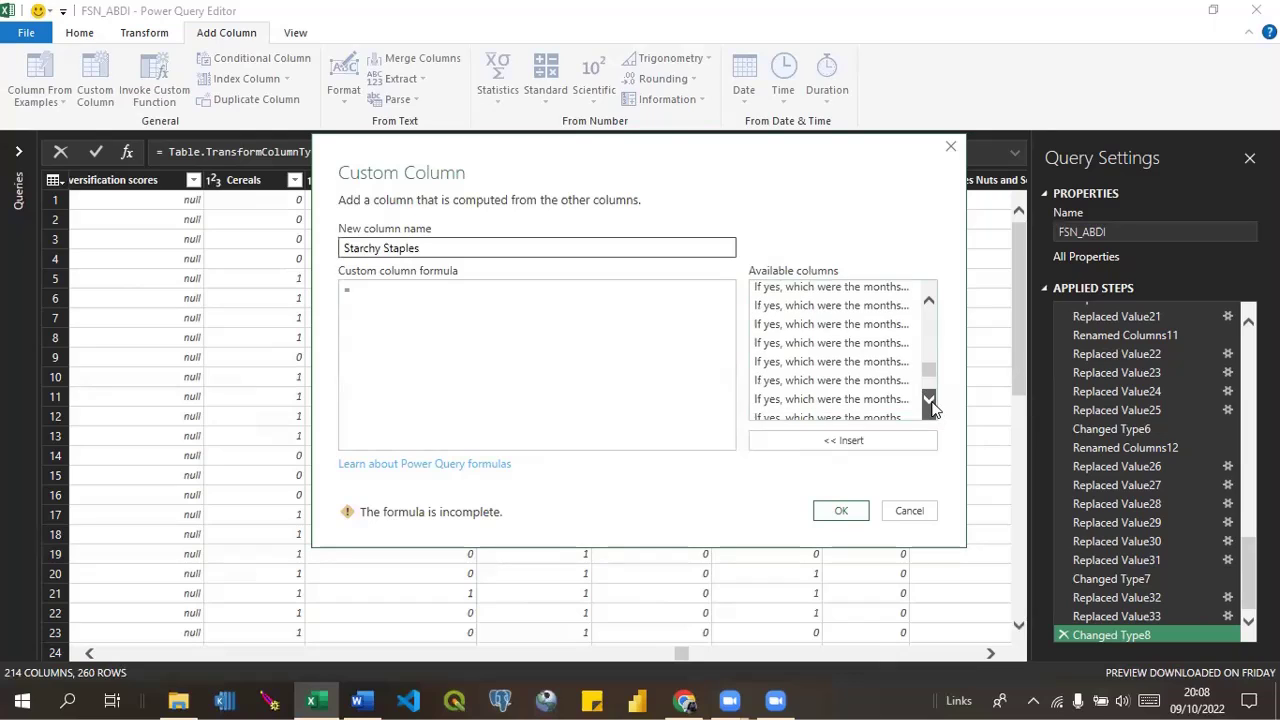
mouse_move(930, 402)
mouse_down()
mouse_move(913, 304)
mouse_move(929, 300)
mouse_move(932, 390)
mouse_move(928, 296)
mouse_move(926, 402)
mouse_up()
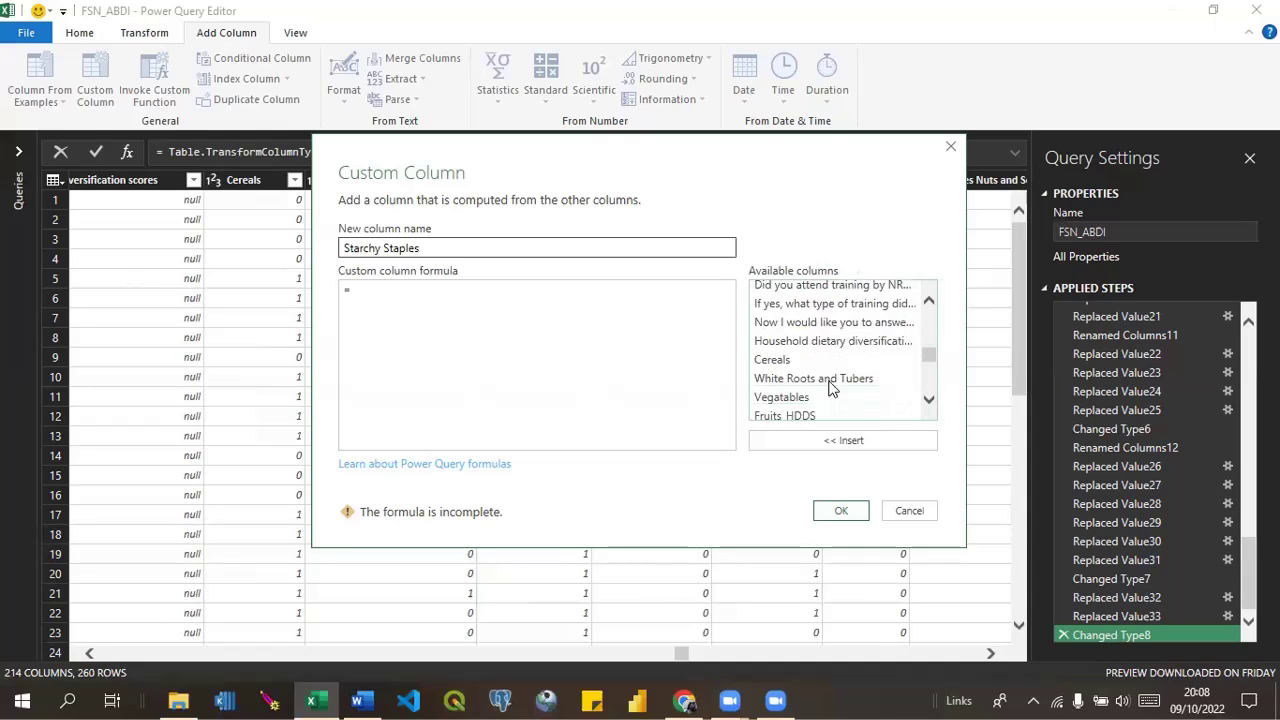
double_click(793, 362)
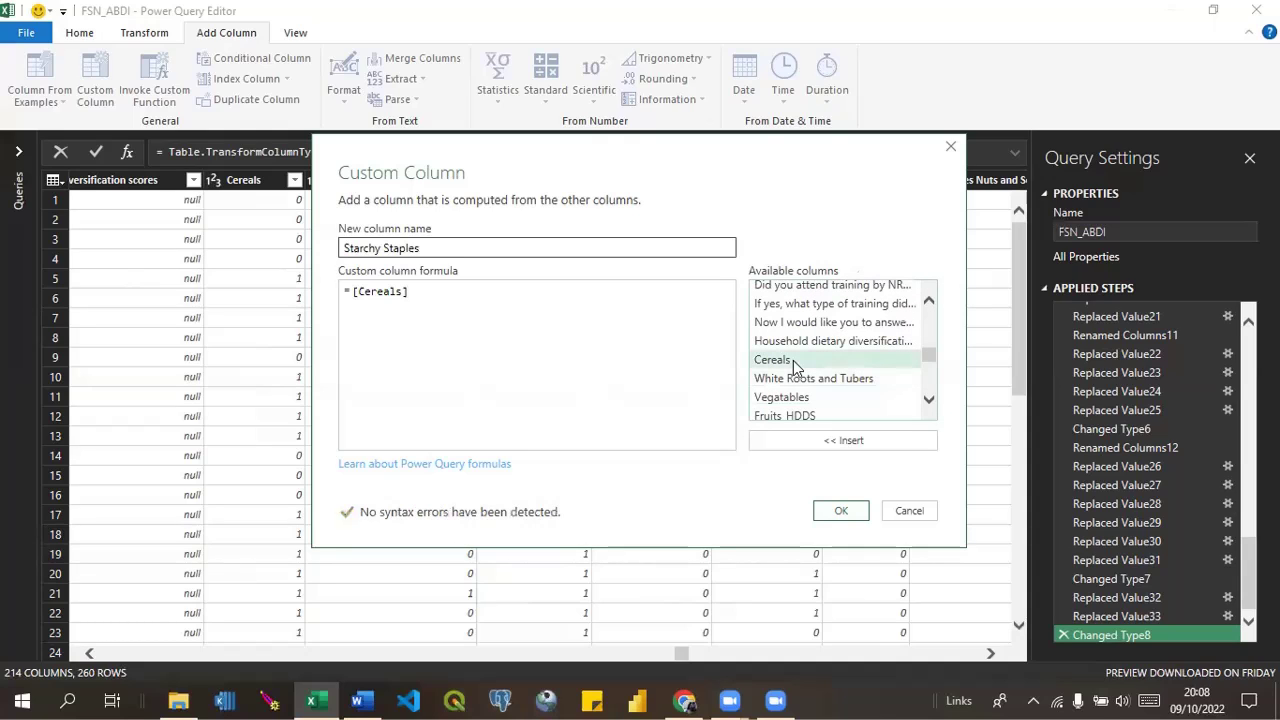
text(+)
click(781, 382)
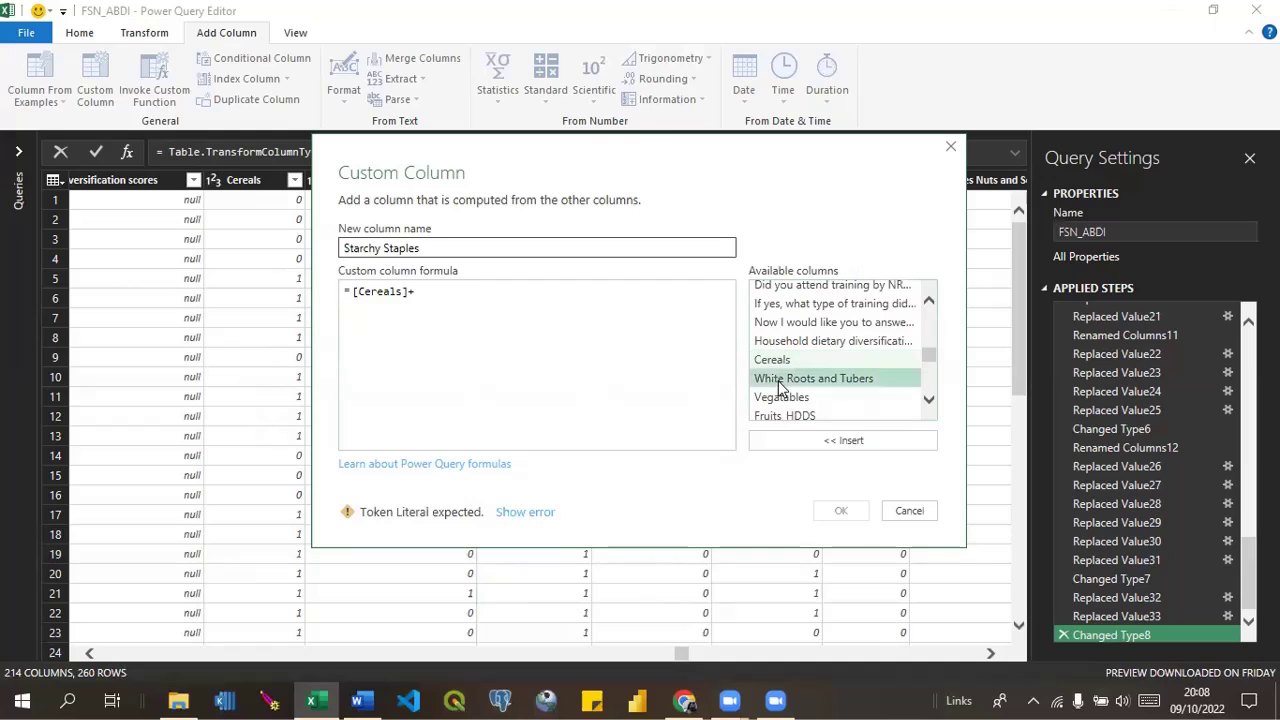
double_click(781, 382)
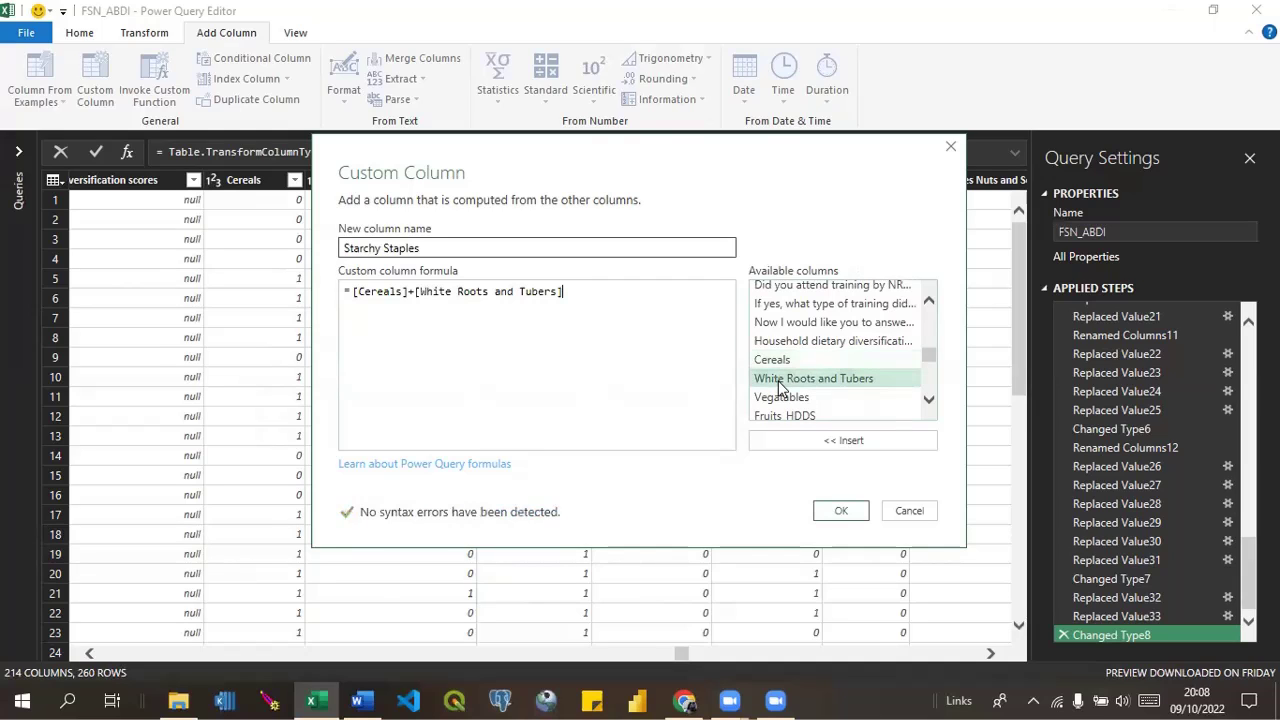
click(836, 511)
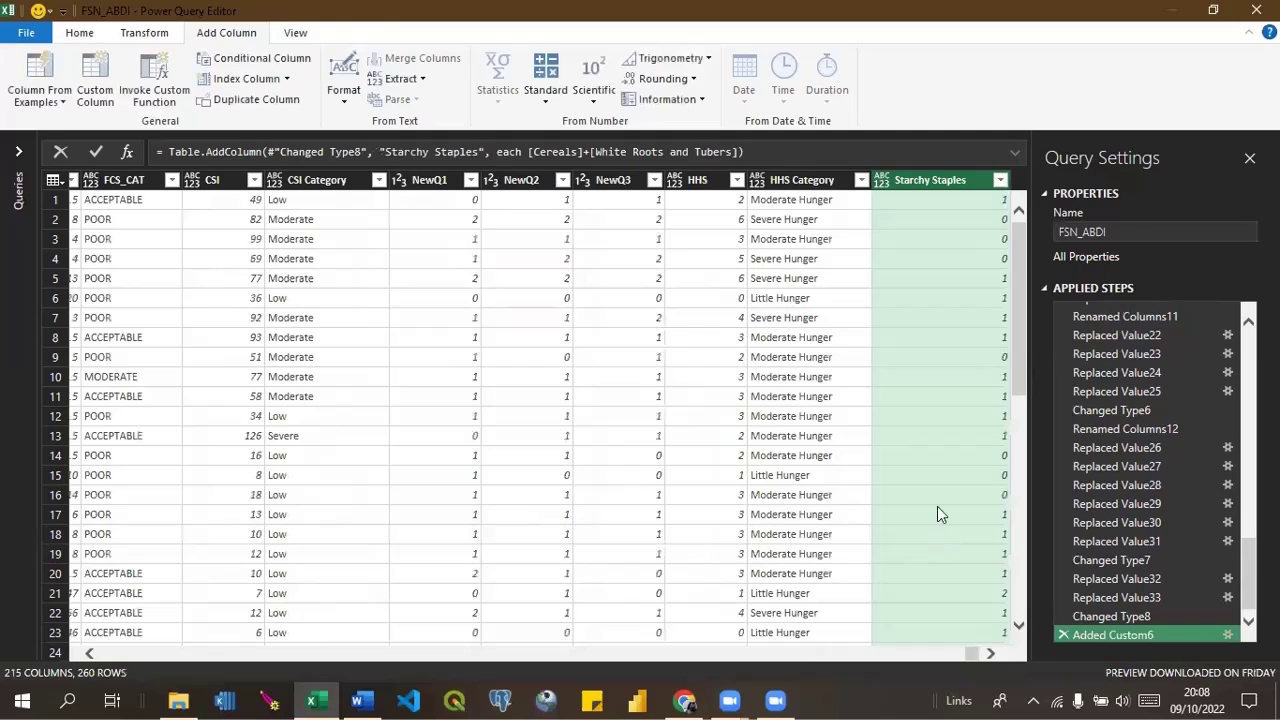
click(990, 596)
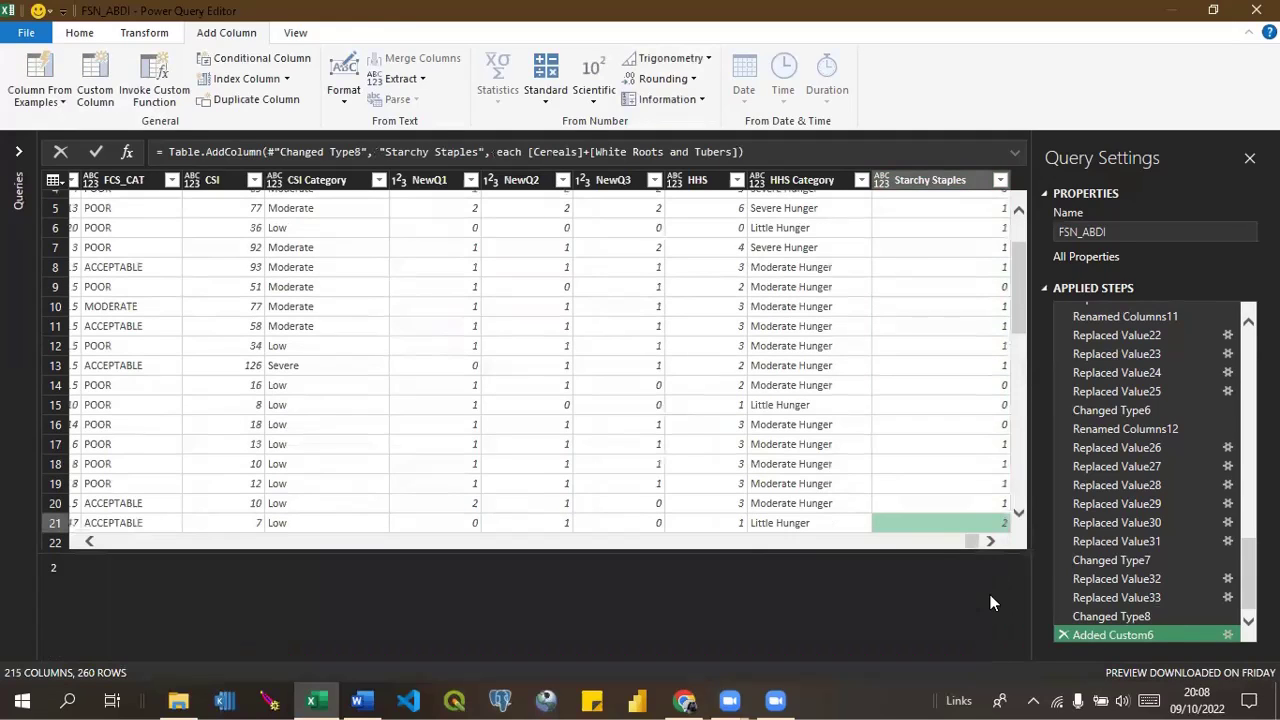
Replace the value 2 with 1 in the Starchy Staples column.
right_click(943, 525)
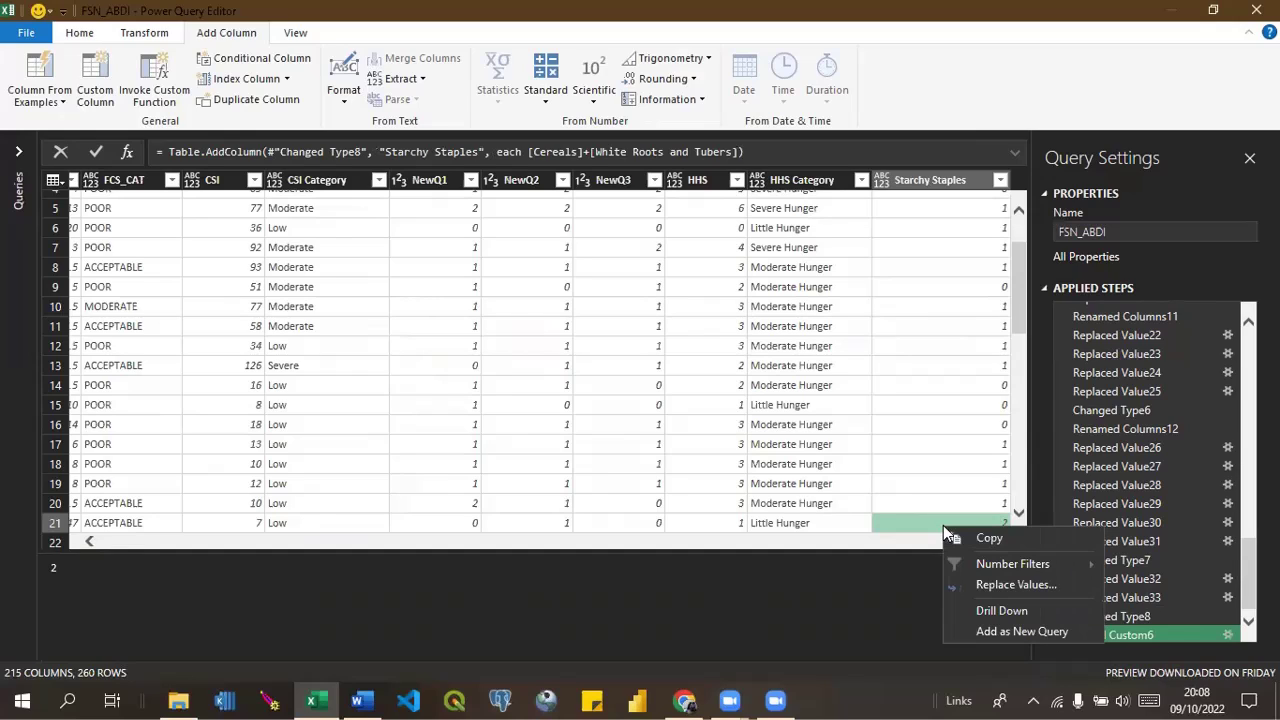
click(986, 581)
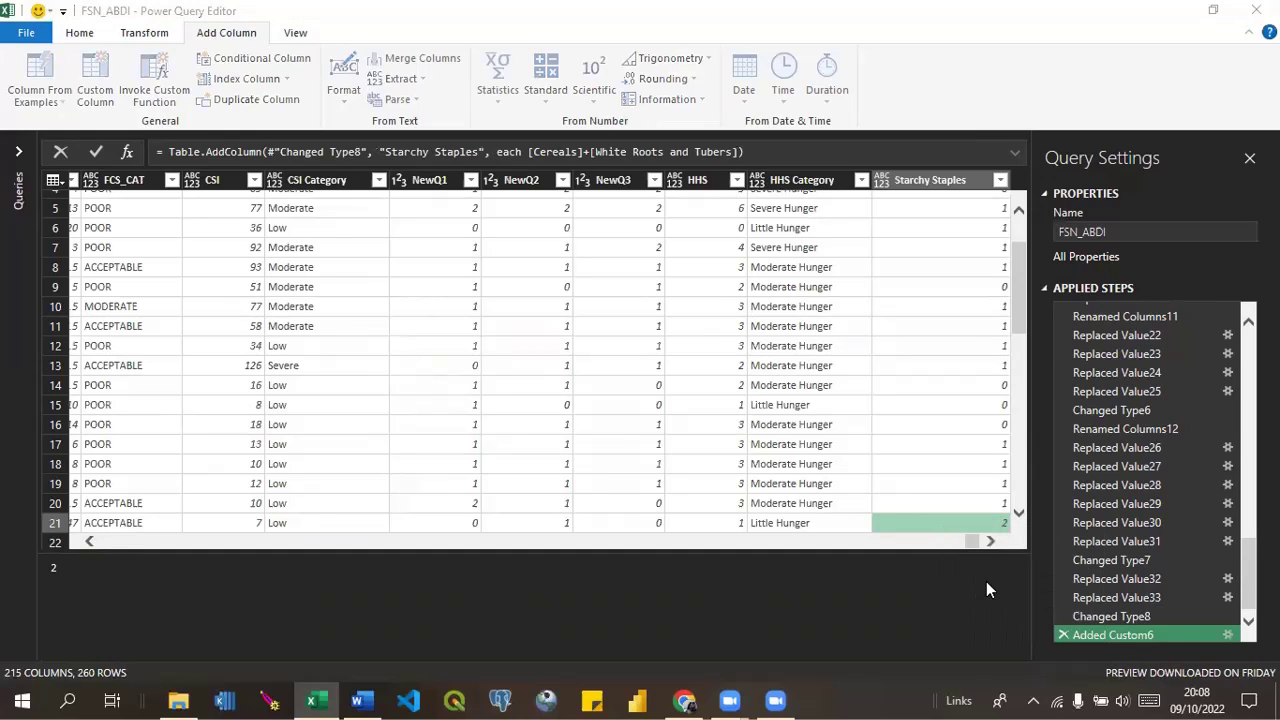
text(1)
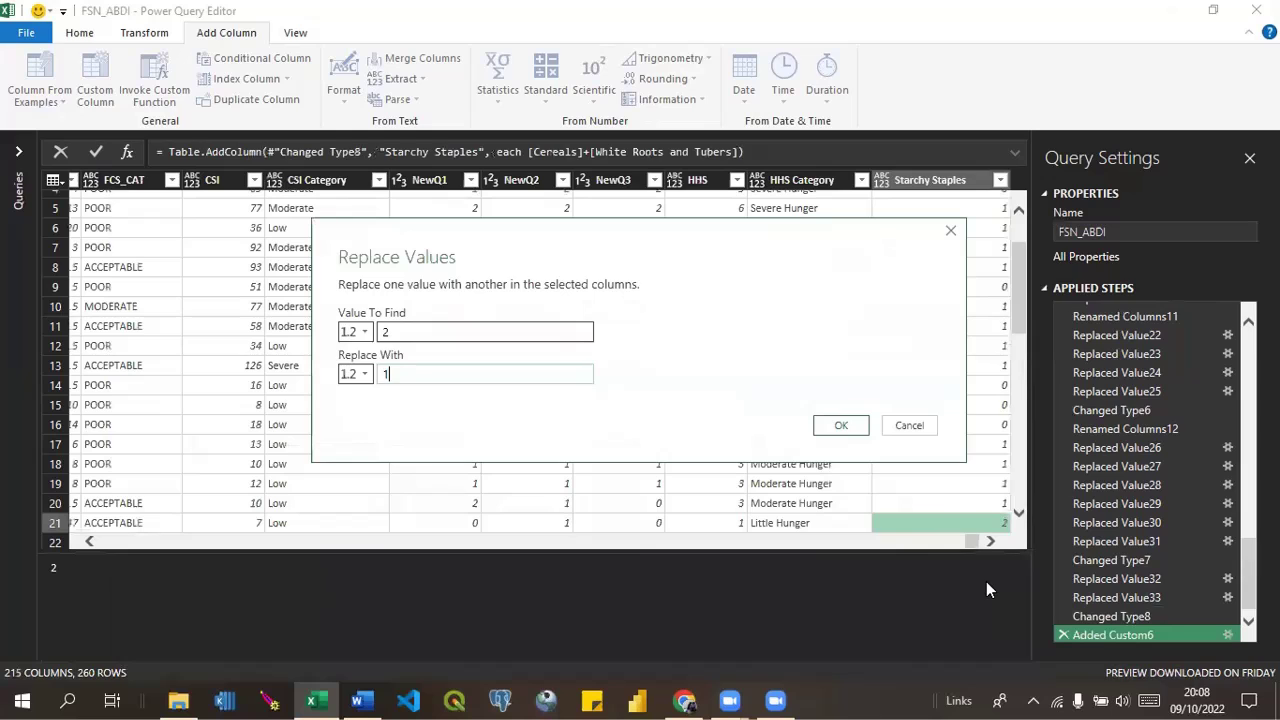
click(841, 426)
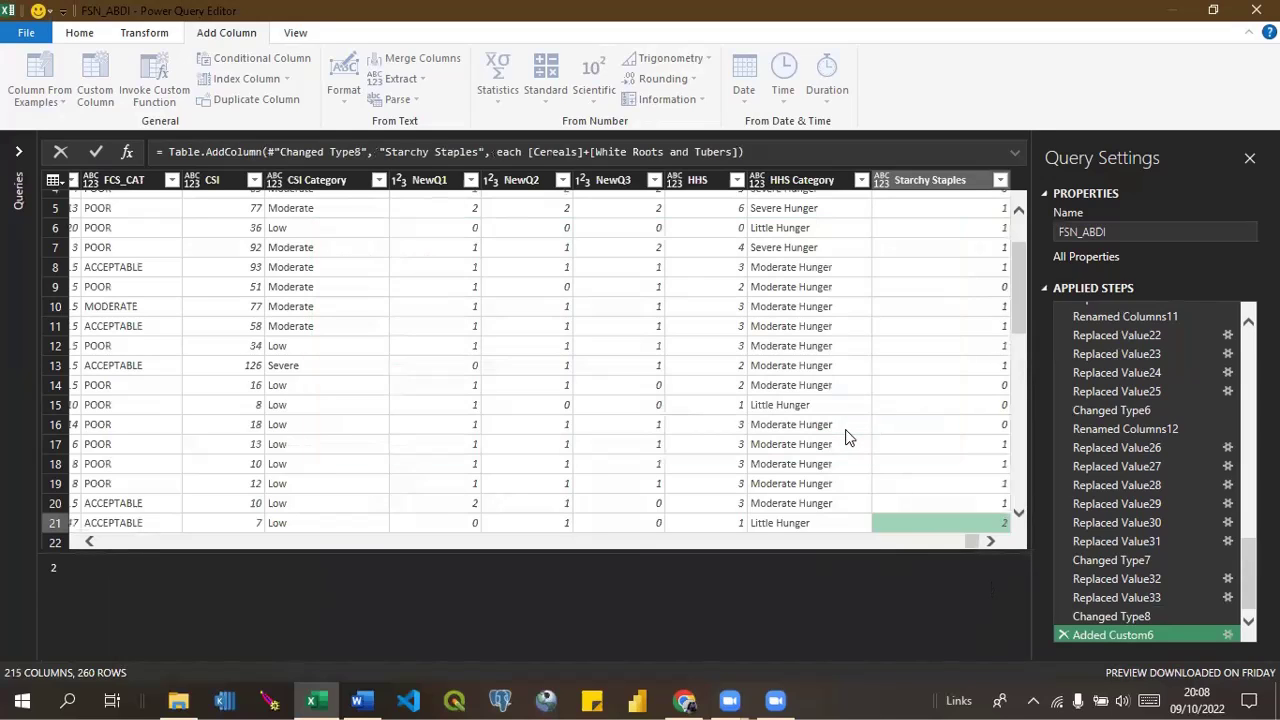
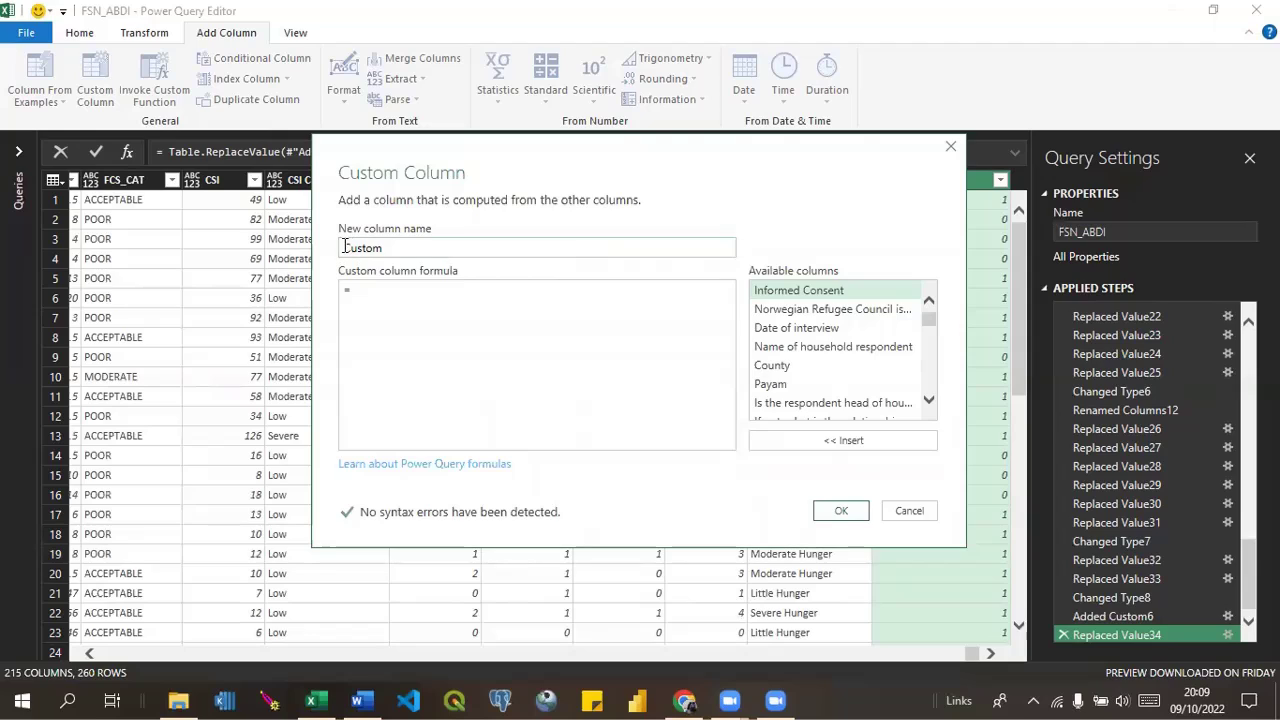
Start another custom column and name it "HDDS".
double_click(397, 250)
text(HHDDS)
key(BackSpace)
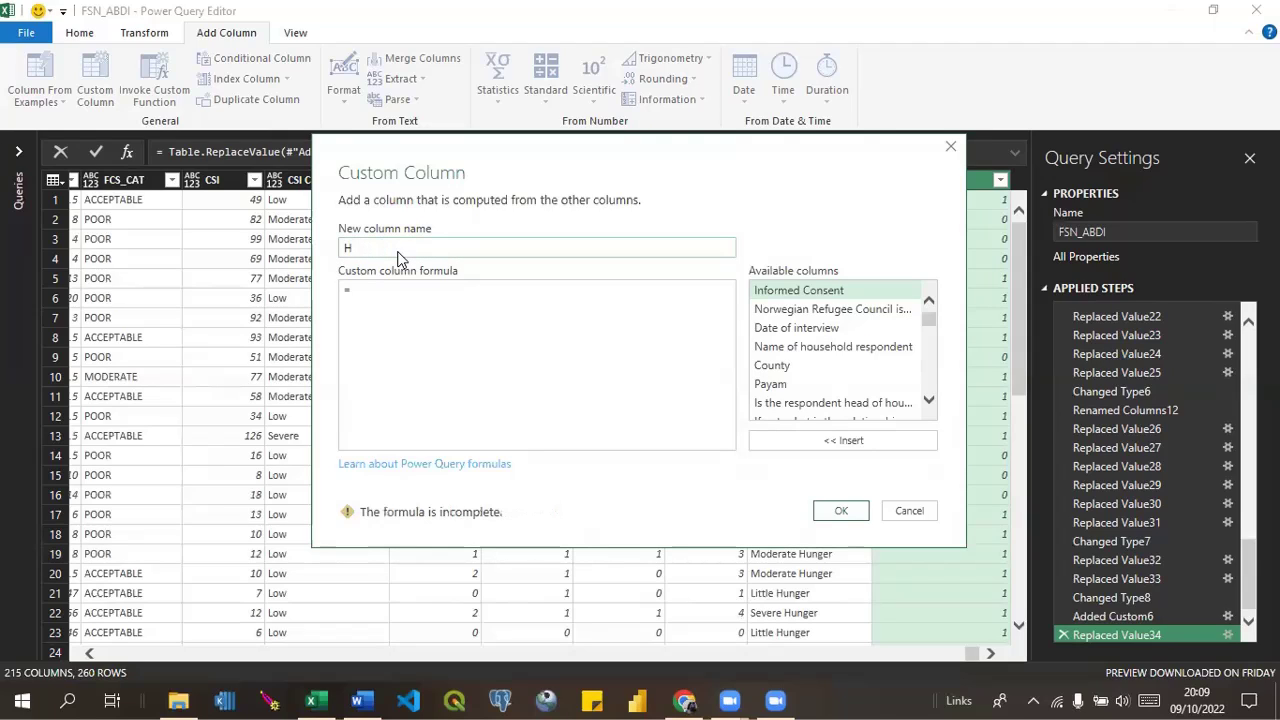
key(BackSpace)
key(BackSpace)
key(BackSpace)
key(BackSpace)
text(WDD)
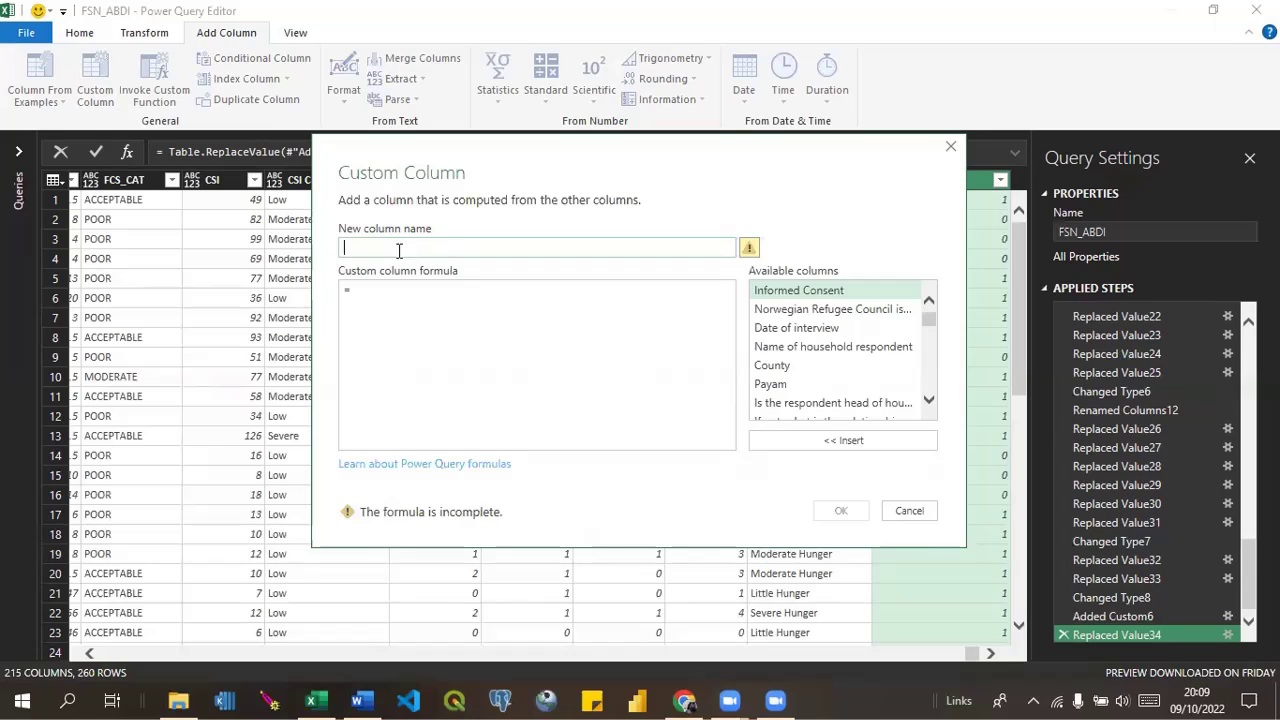
text(HH)
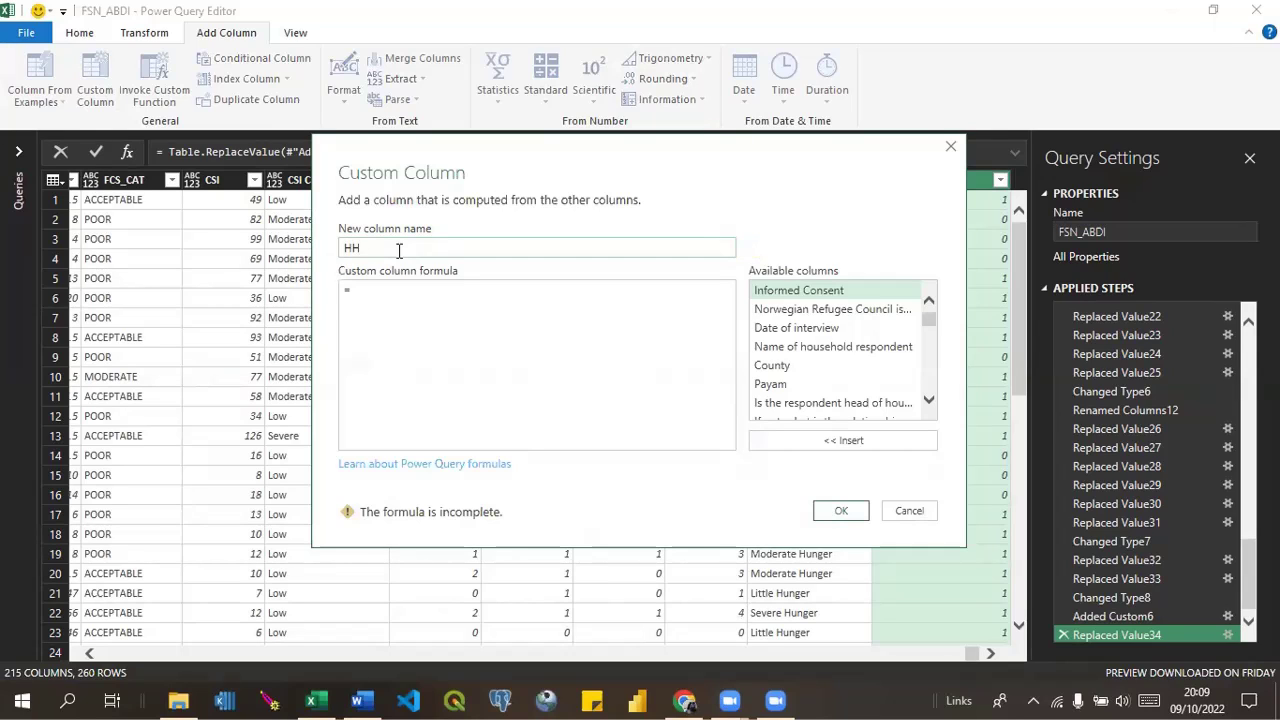
key(BackSpace)
Begin the HDDS formula with [Cereals]+[White Roots and Tubers]+[Vegatables]+[Fruits_HDDS].
click(358, 293)
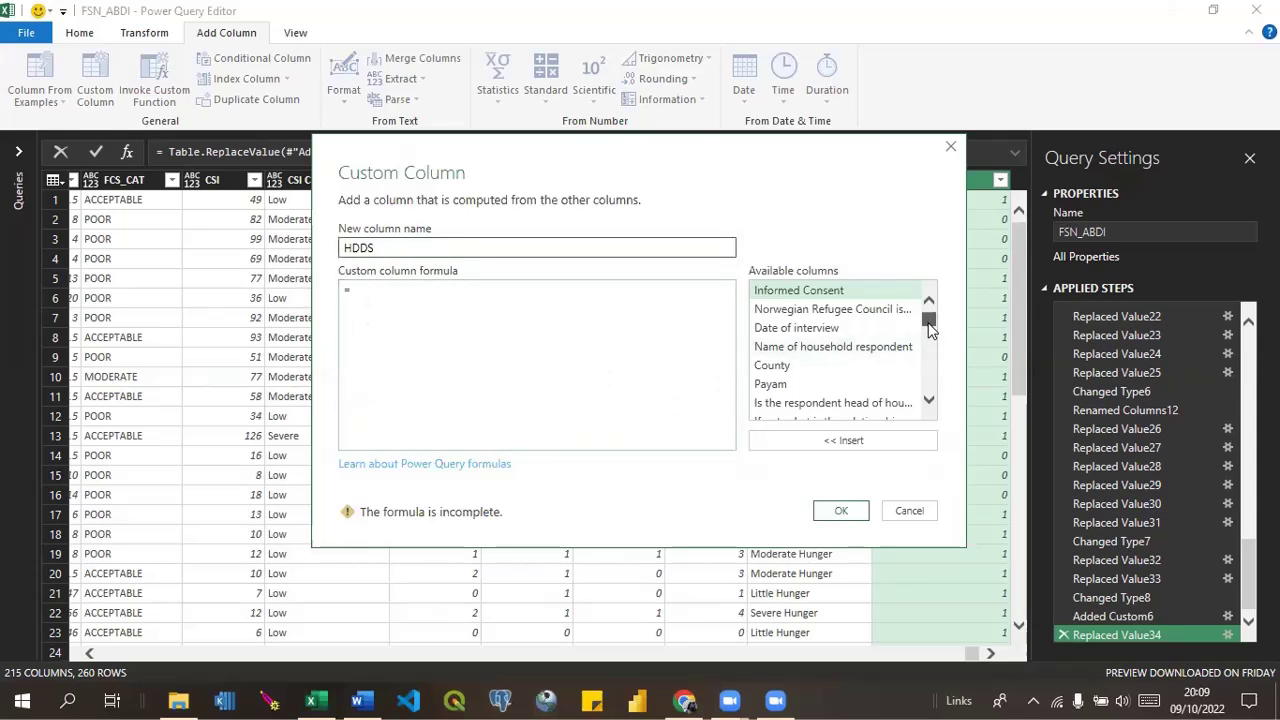
drag(928, 321, 931, 366)
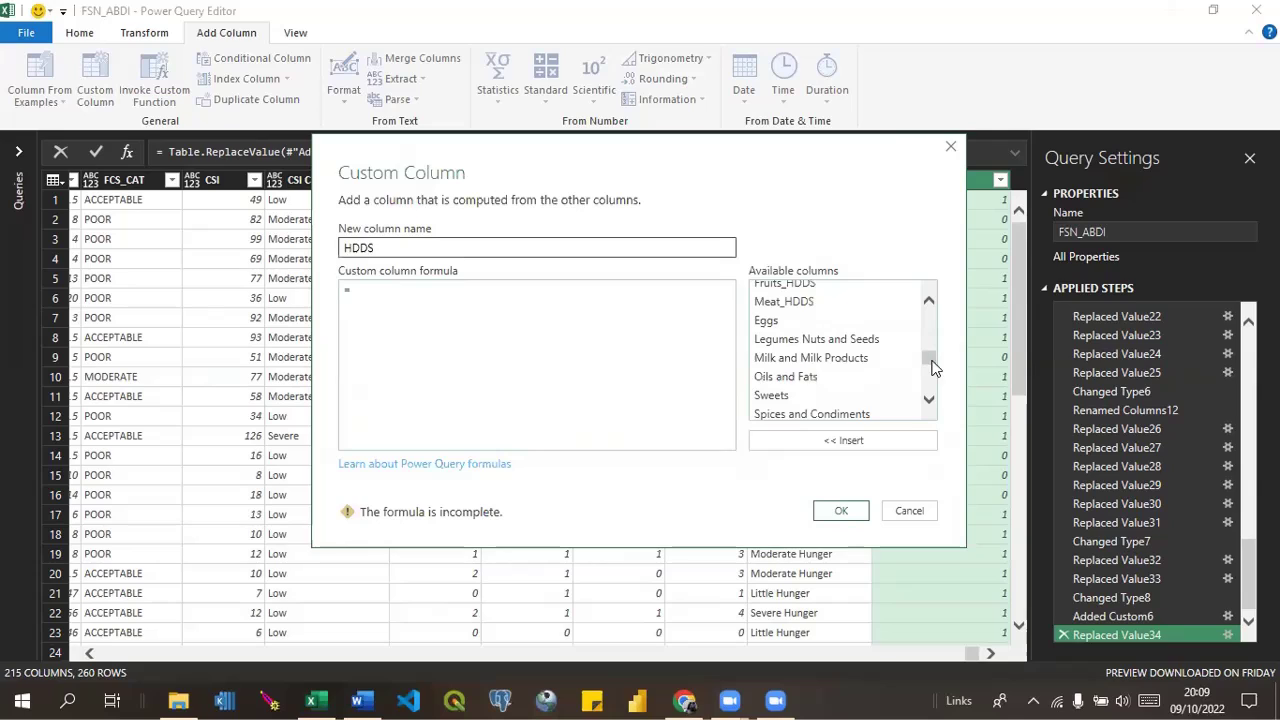
click(928, 308)
click(928, 306)
click(928, 306)
click(928, 306)
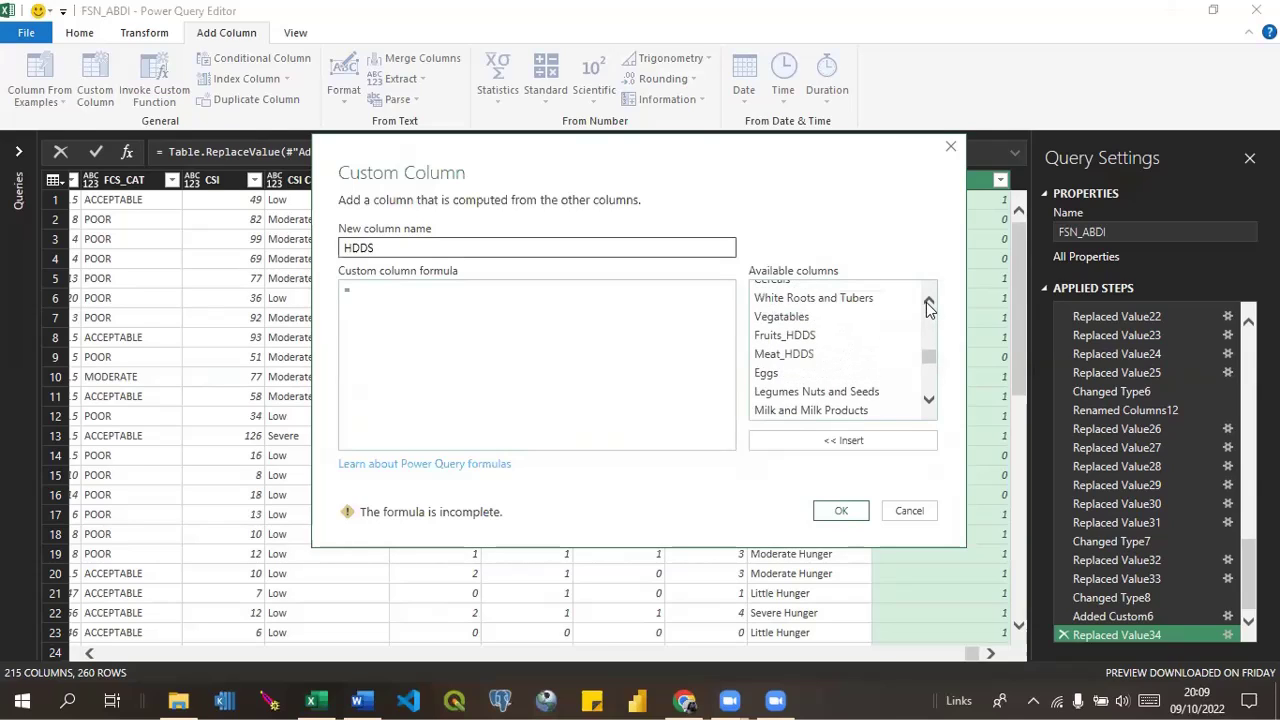
click(928, 306)
click(928, 306)
click(926, 307)
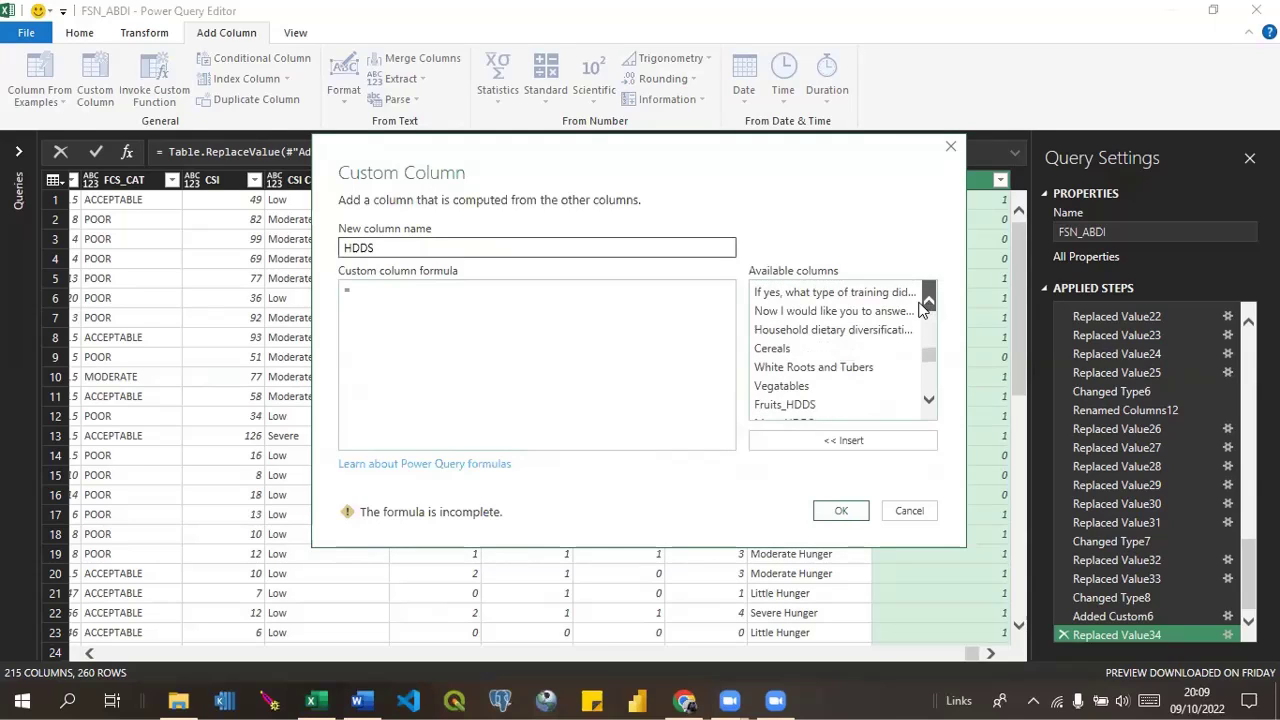
double_click(775, 350)
text(+)
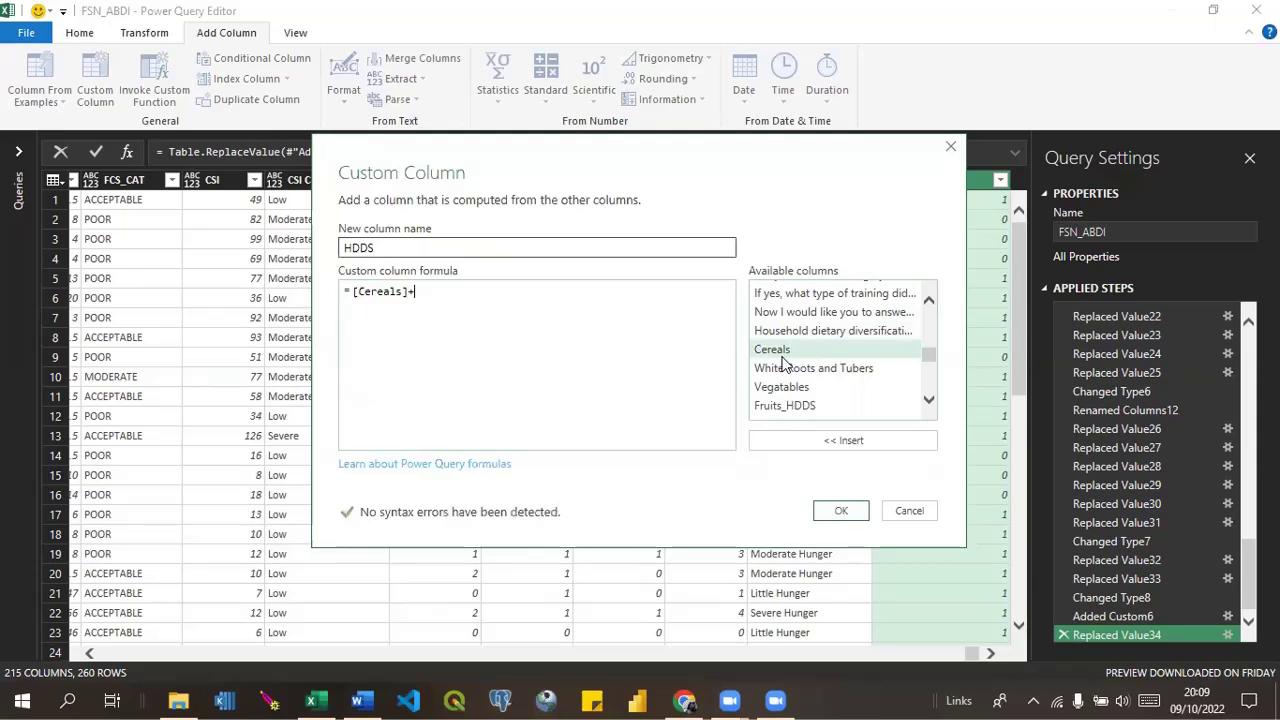
double_click(789, 369)
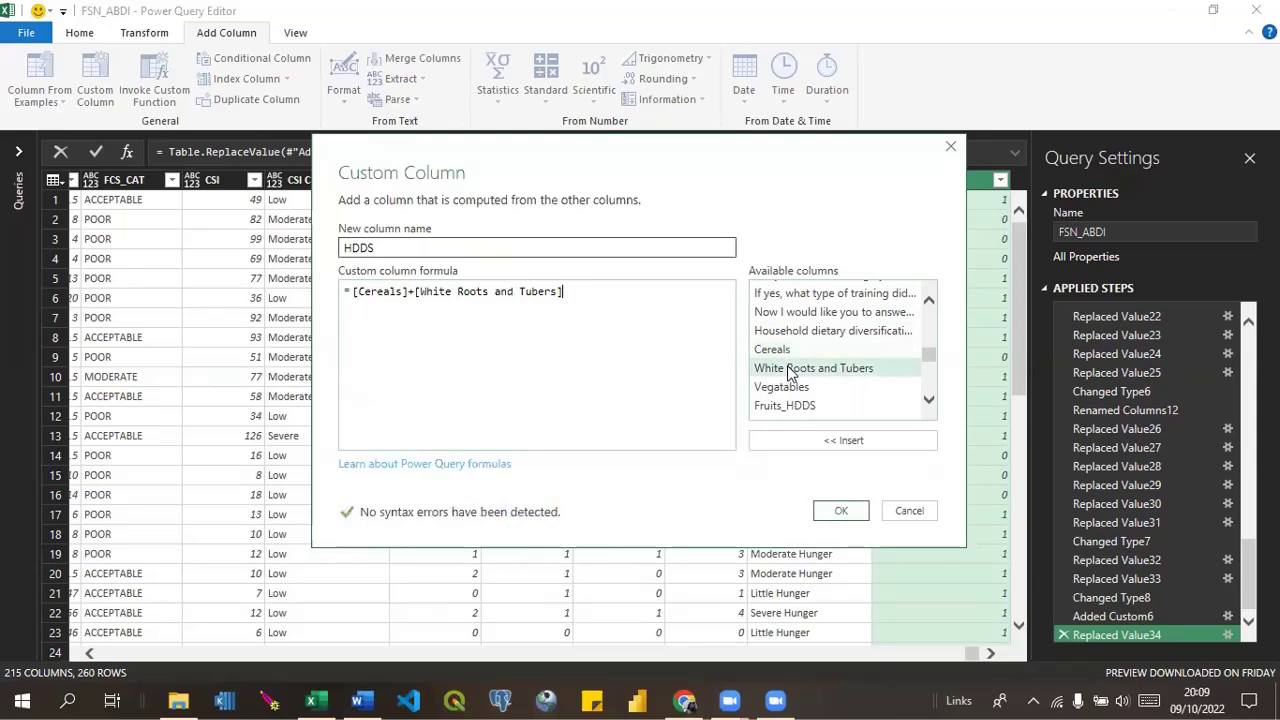
text(+)
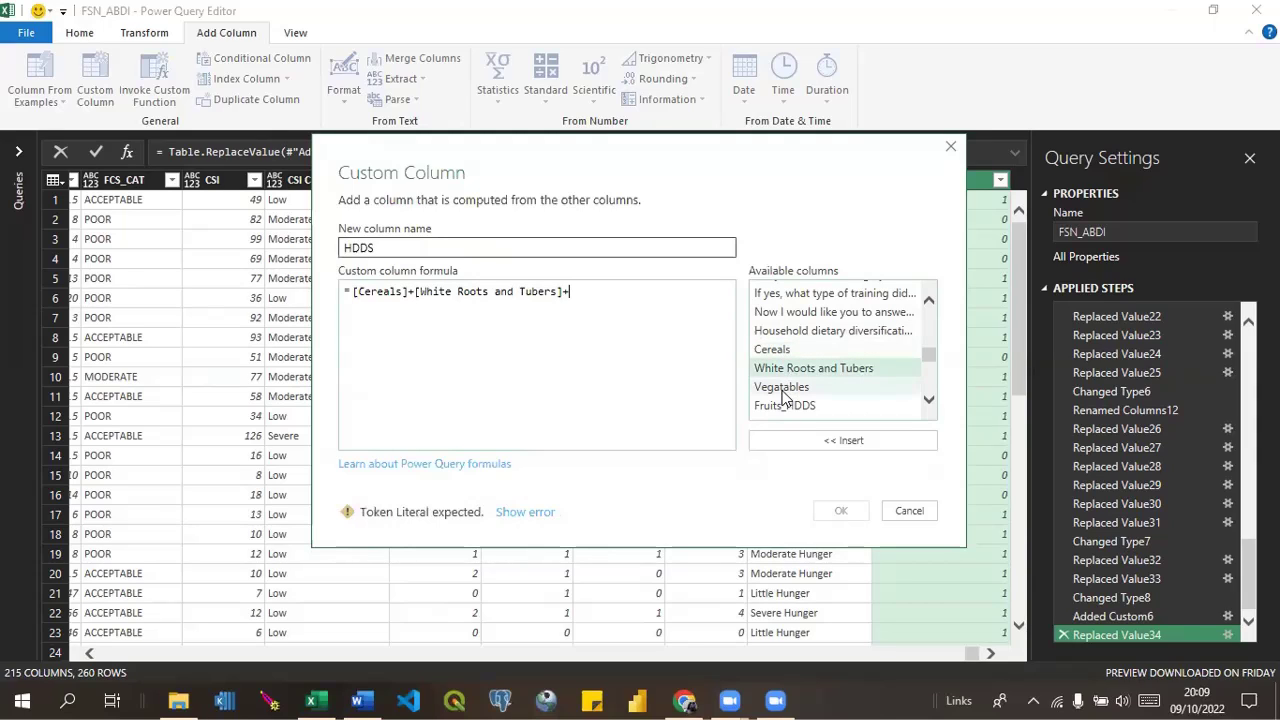
double_click(785, 387)
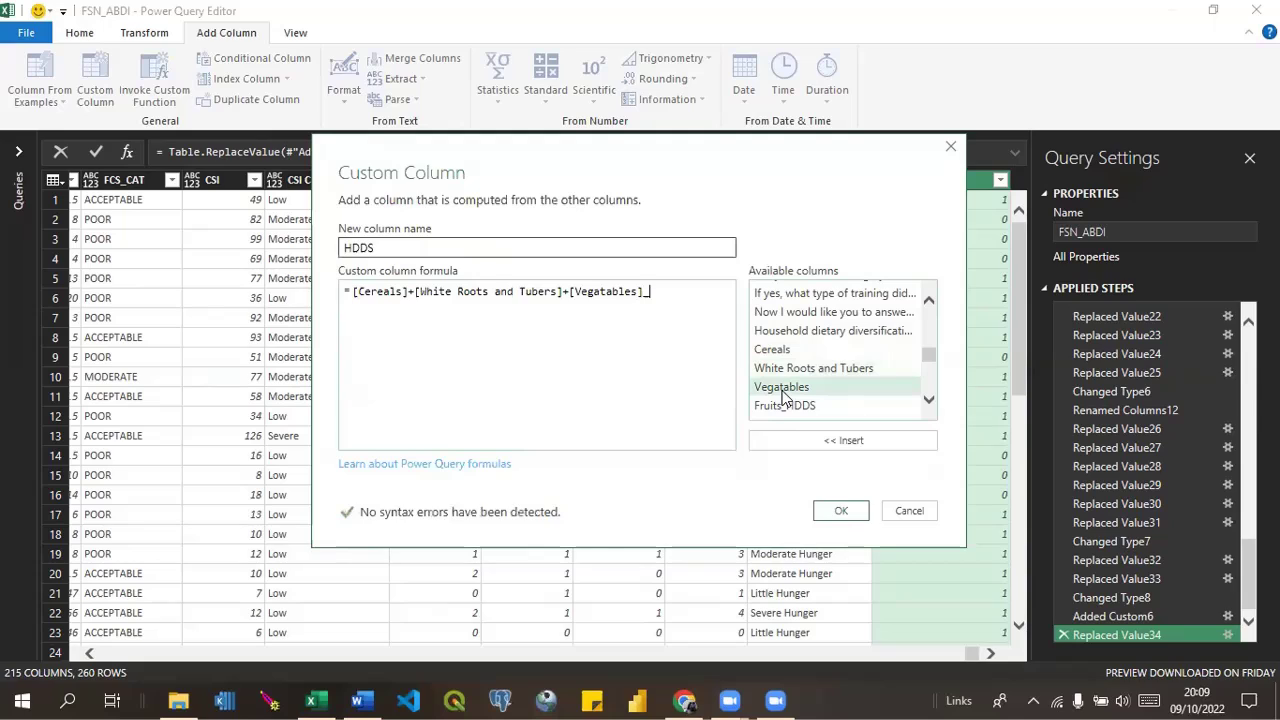
text(+)
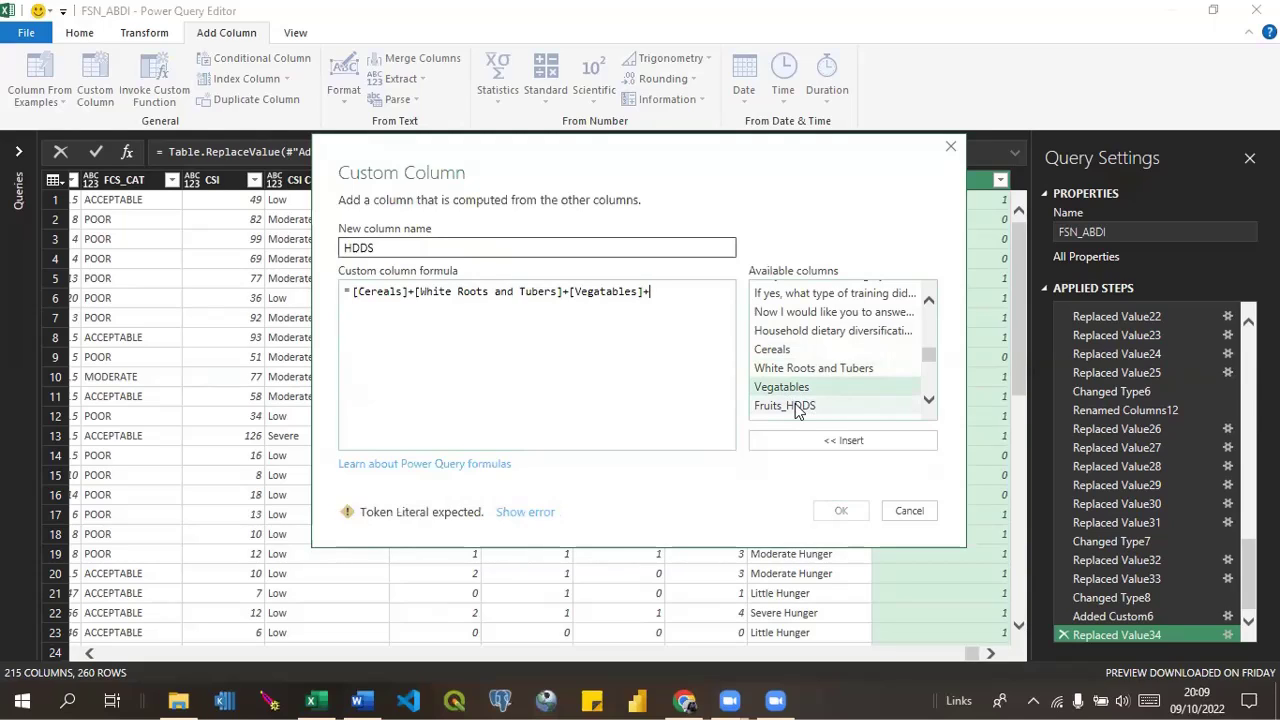
double_click(799, 407)
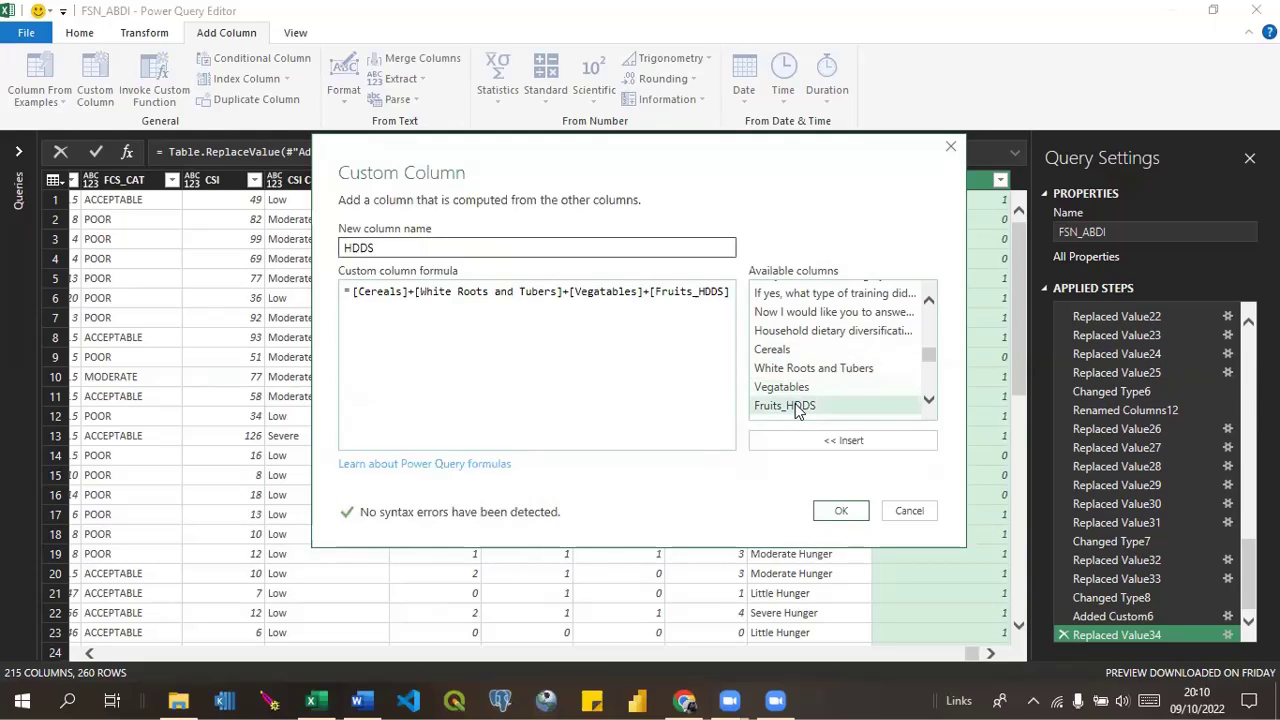
Extend the HDDS formula with +[Meat_HDDS]+[Eggs]+[Legumes Nuts and Seeds]+[Milk and Milk Products].
click(929, 400)
click(929, 400)
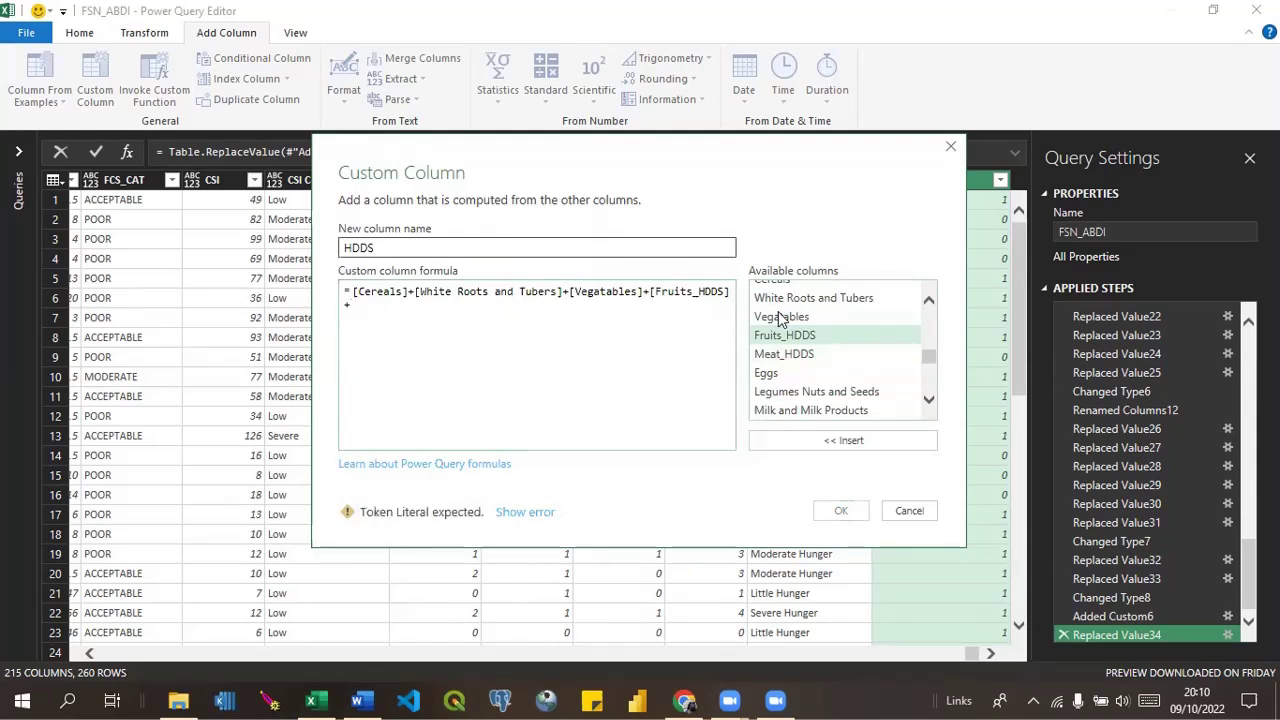
double_click(781, 355)
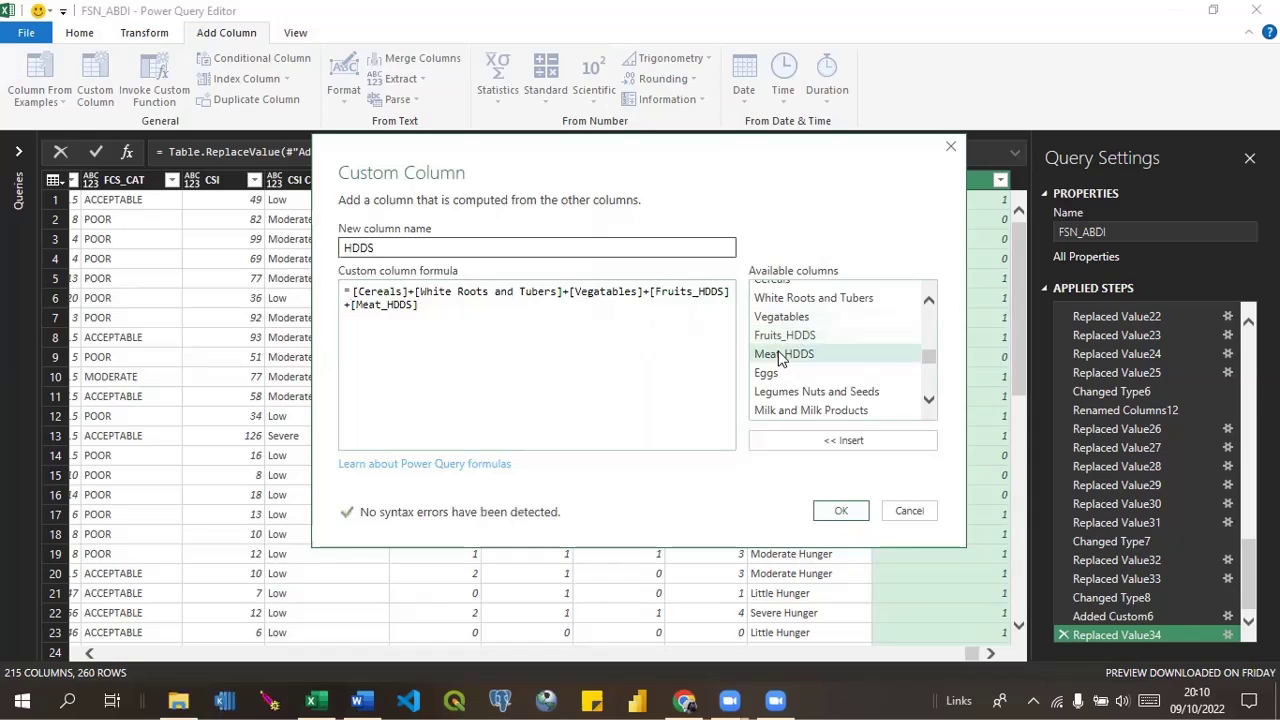
double_click(770, 375)
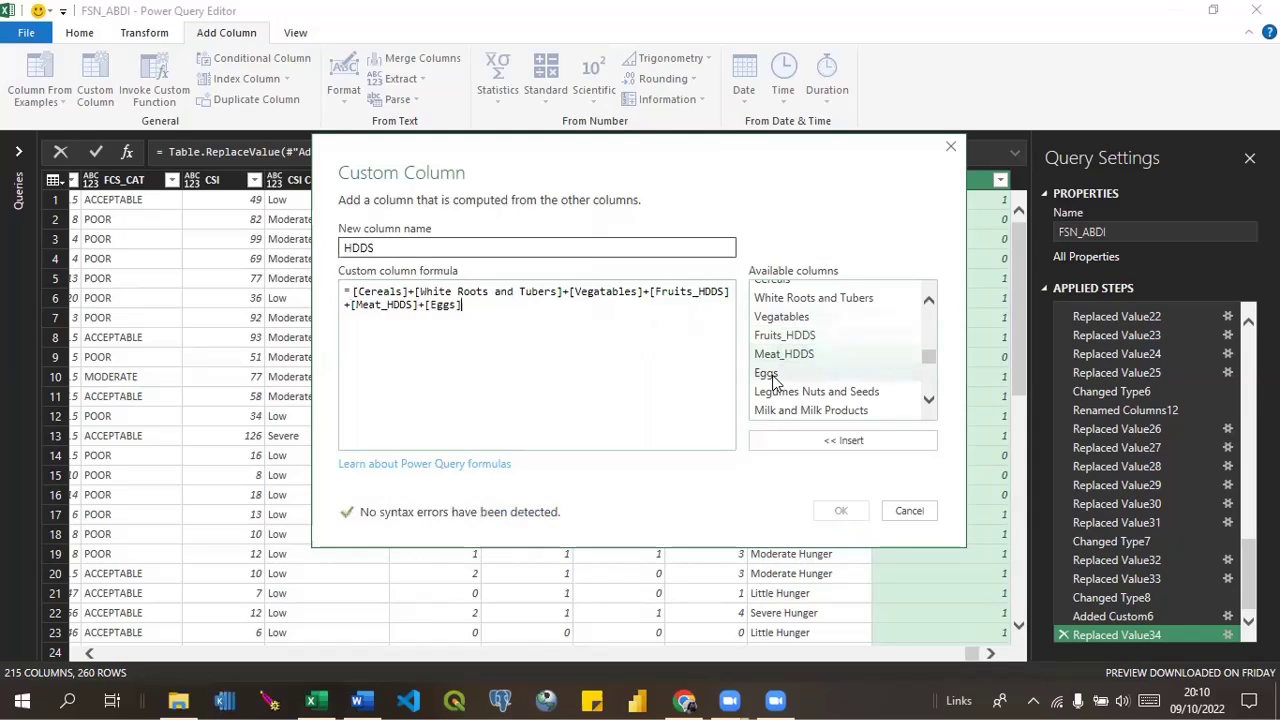
text(+)
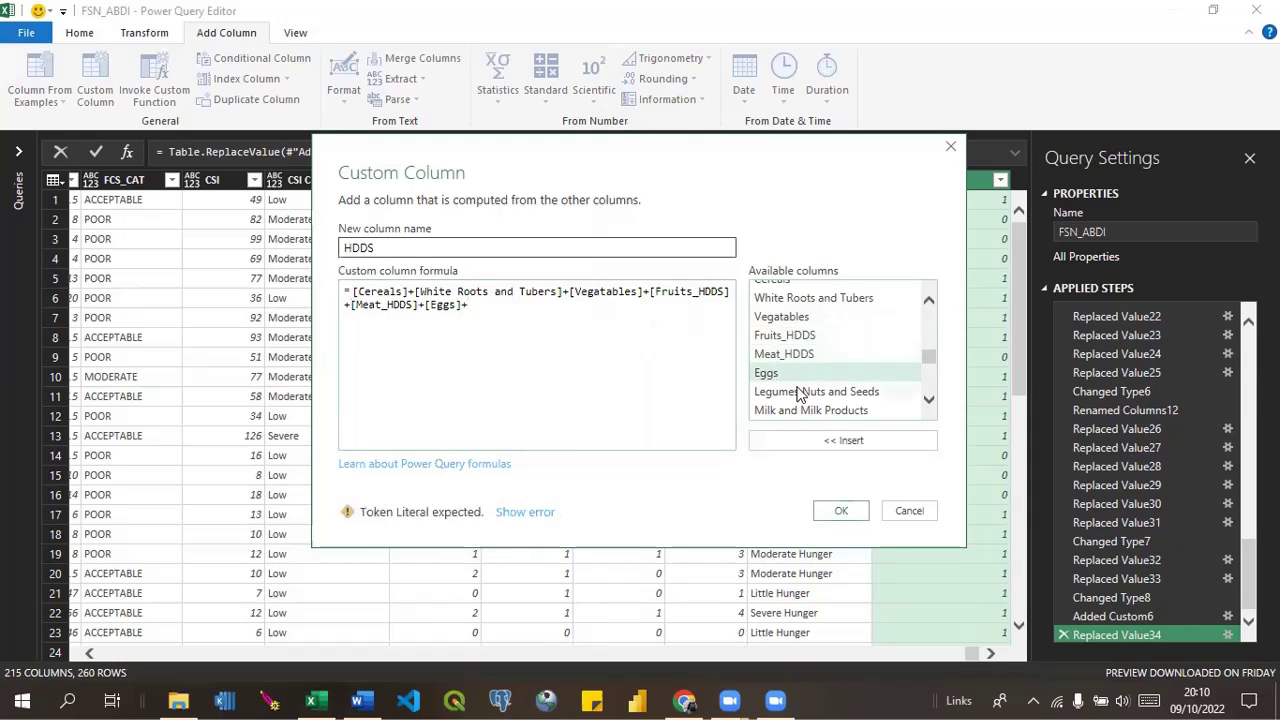
double_click(803, 393)
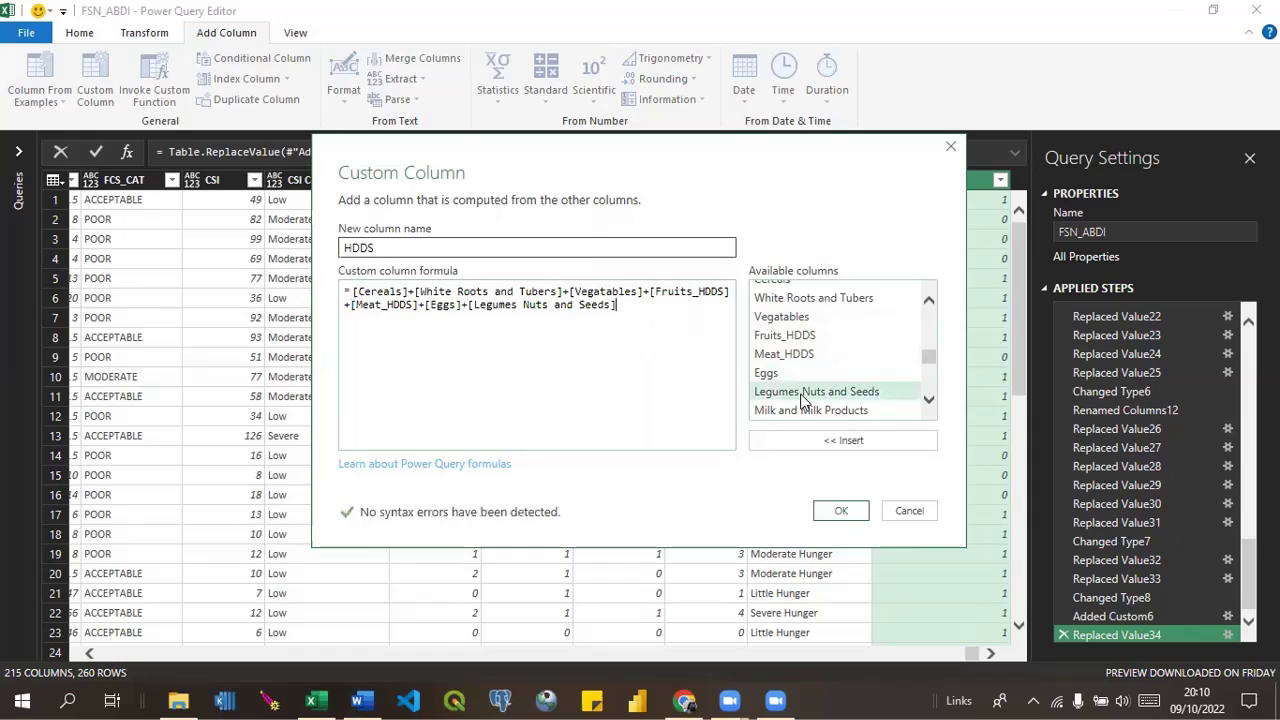
double_click(805, 411)
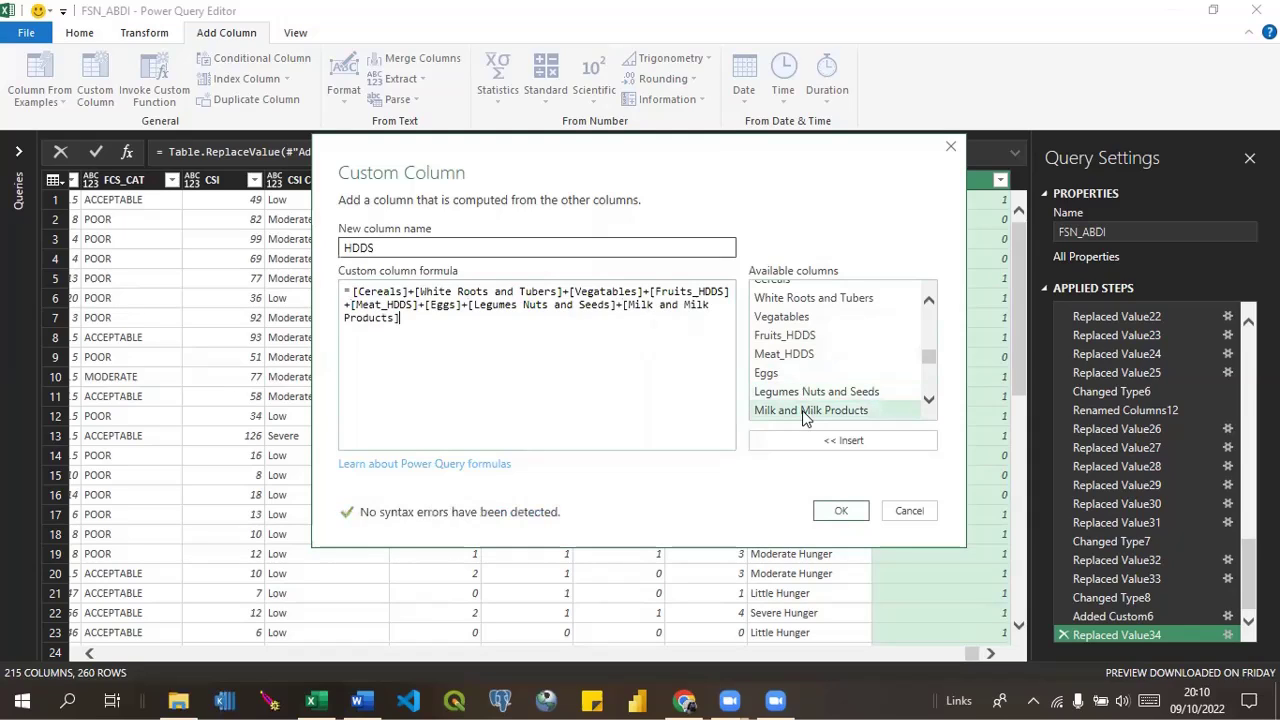
Complete the HDDS formula with +[Oils and Fats]+[Sweets]+[Spices and Condiments] and add the column to the table.
click(929, 402)
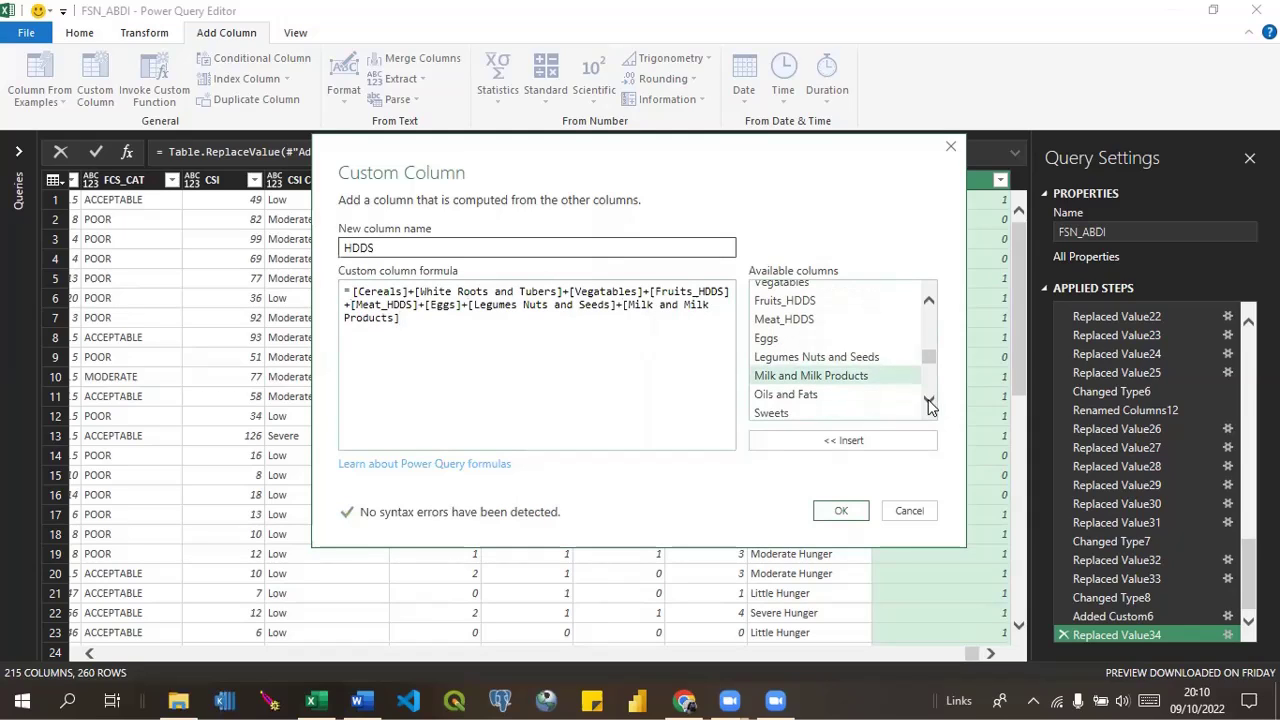
click(444, 334)
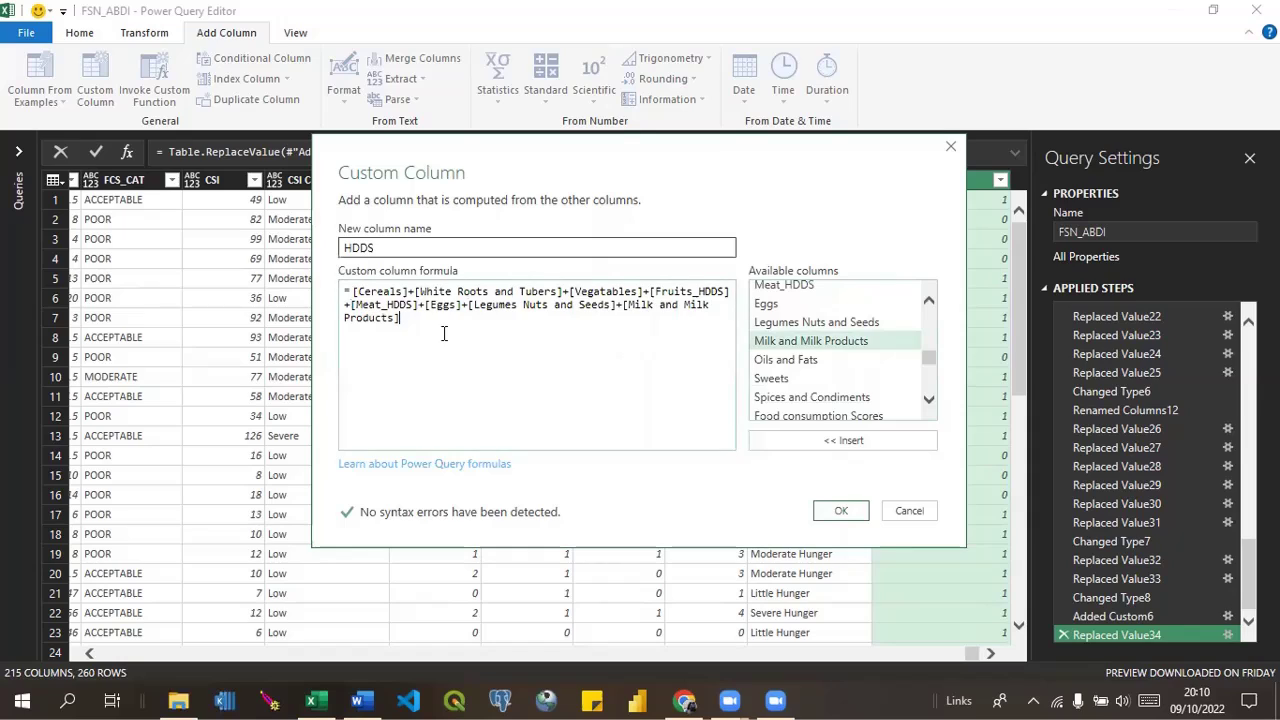
double_click(771, 362)
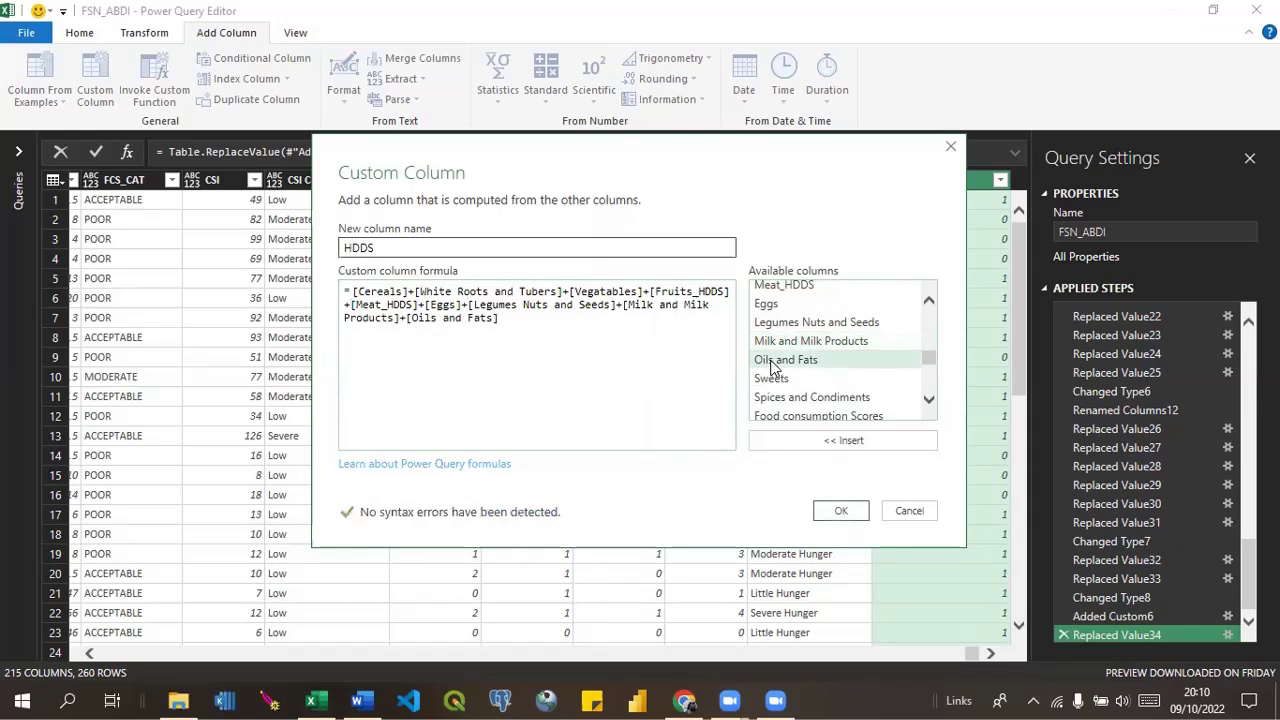
double_click(771, 379)
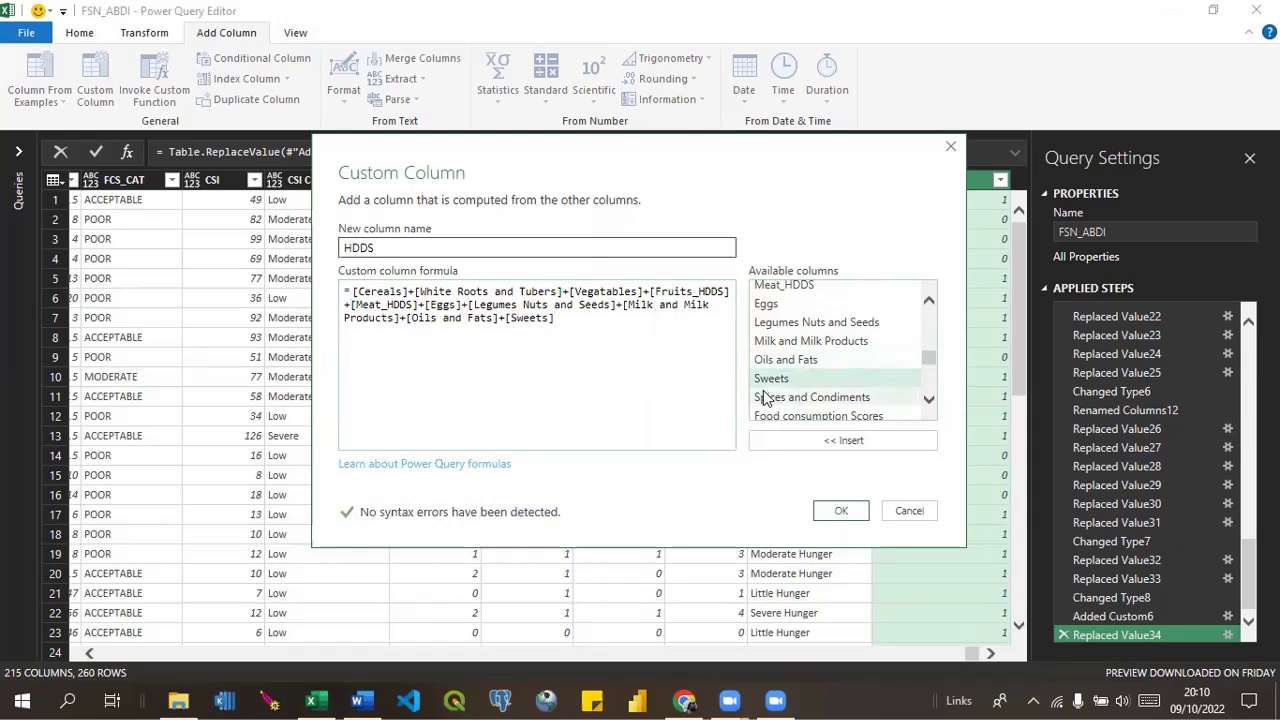
text(+)
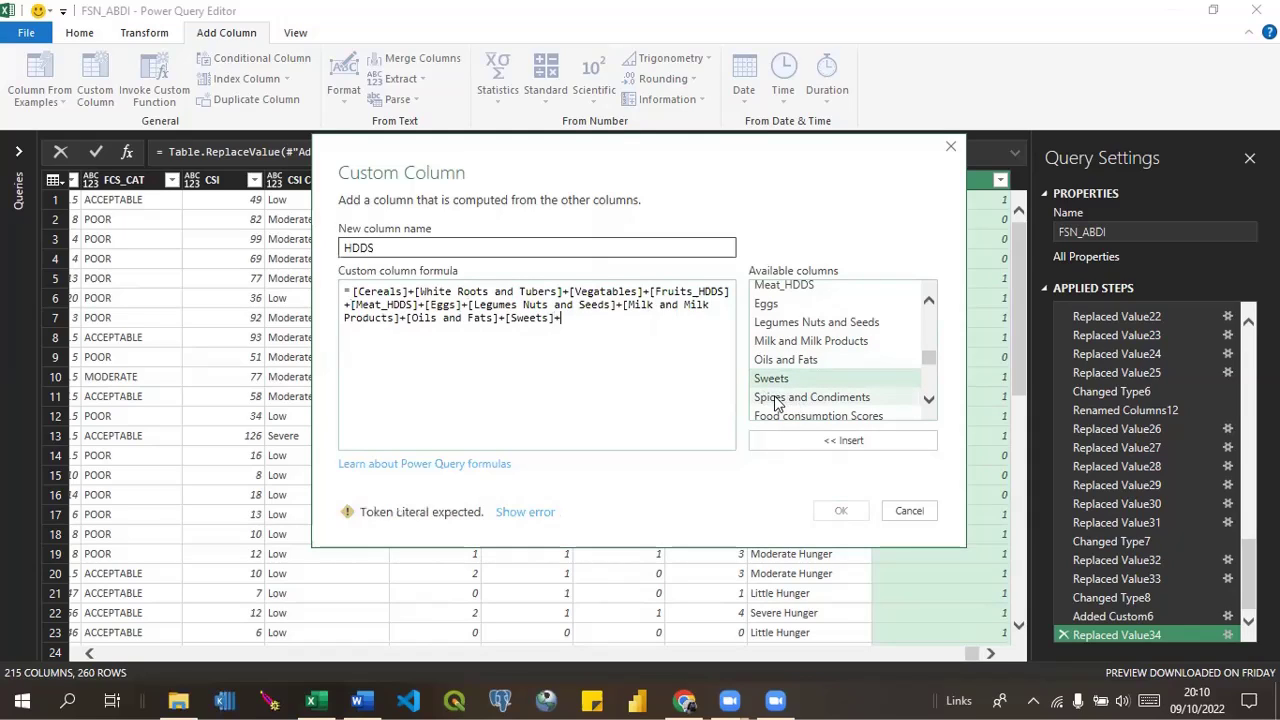
double_click(776, 399)
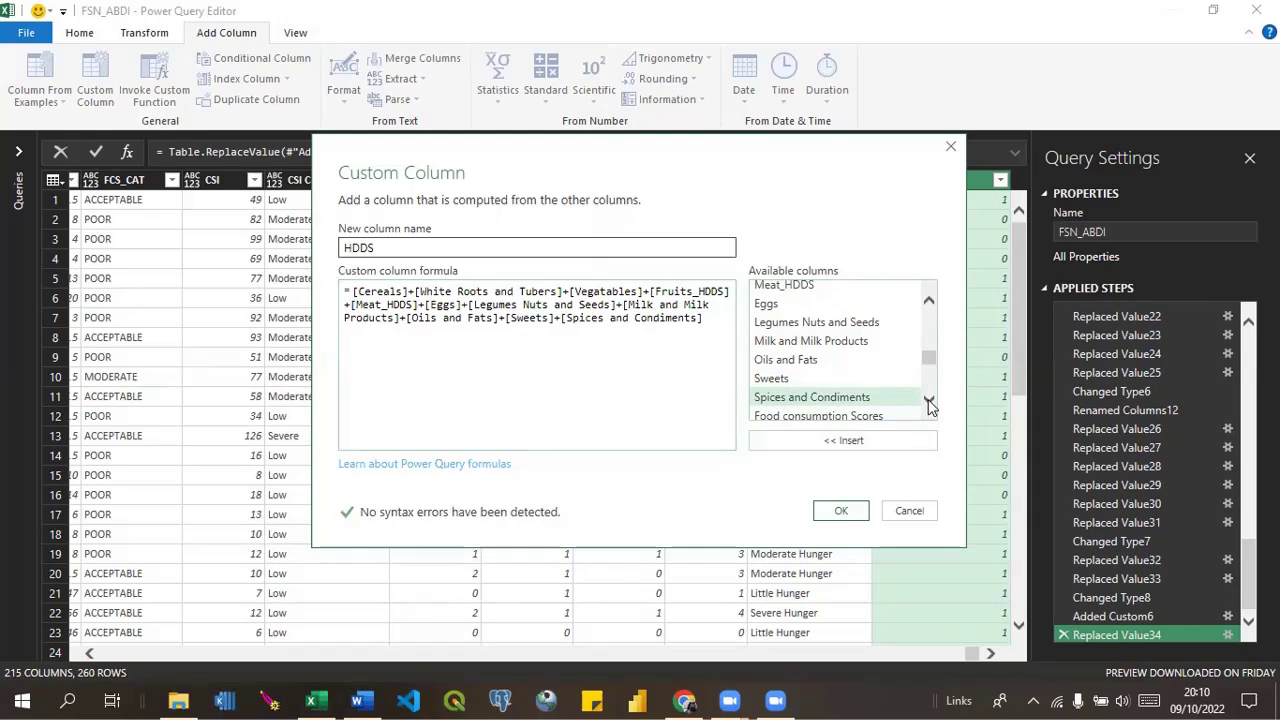
click(840, 511)
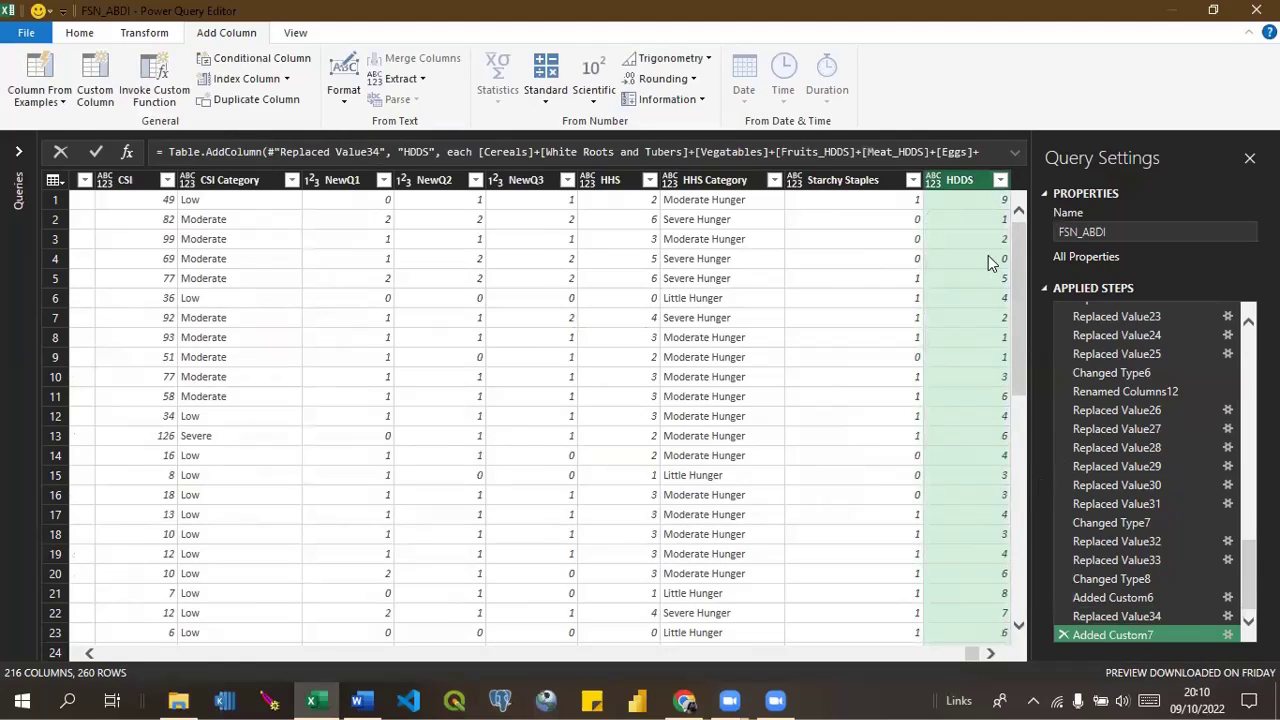
Check the range of distinct scores in the HDDS column's filter list, leaving the data unfiltered.
click(999, 181)
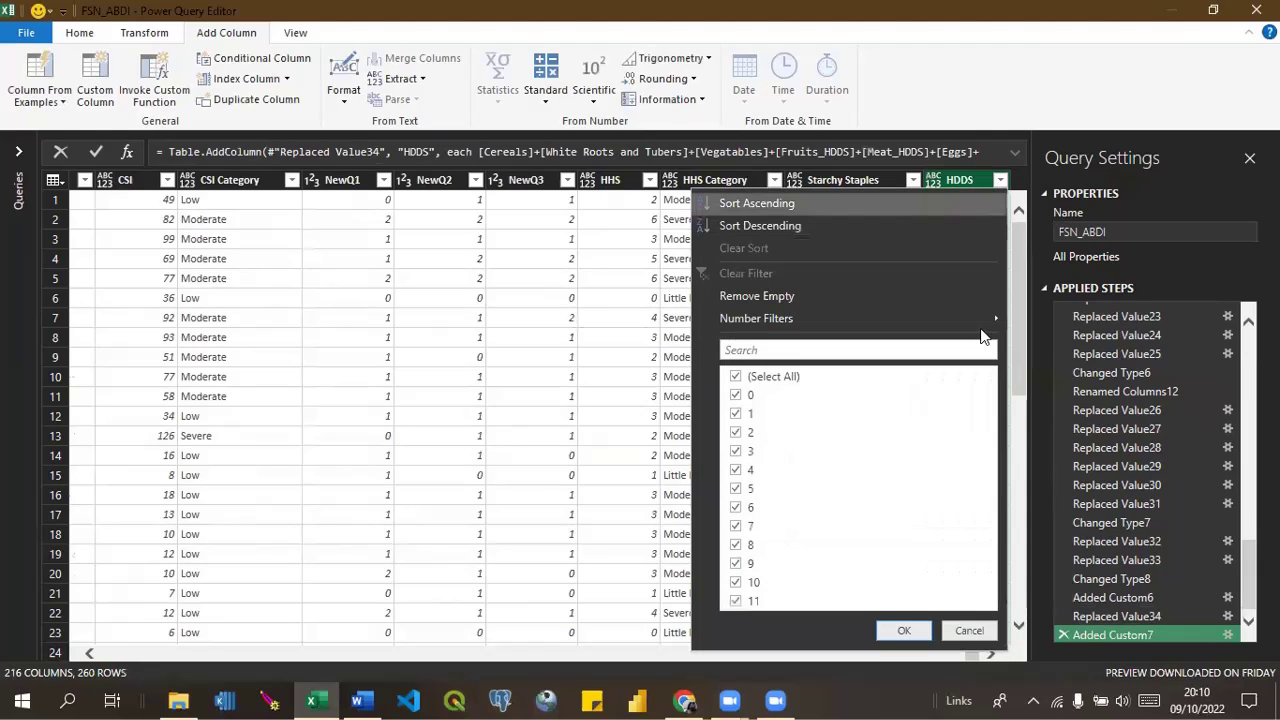
drag(1018, 365, 1012, 309)
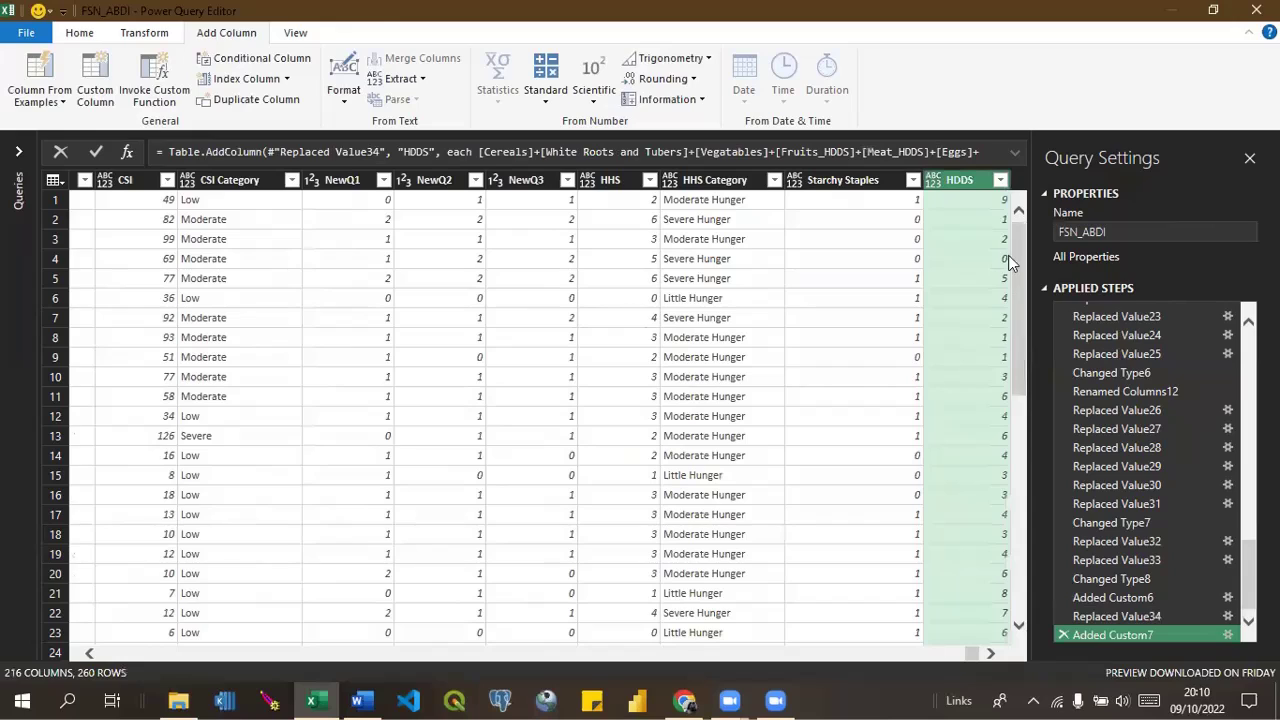
click(999, 181)
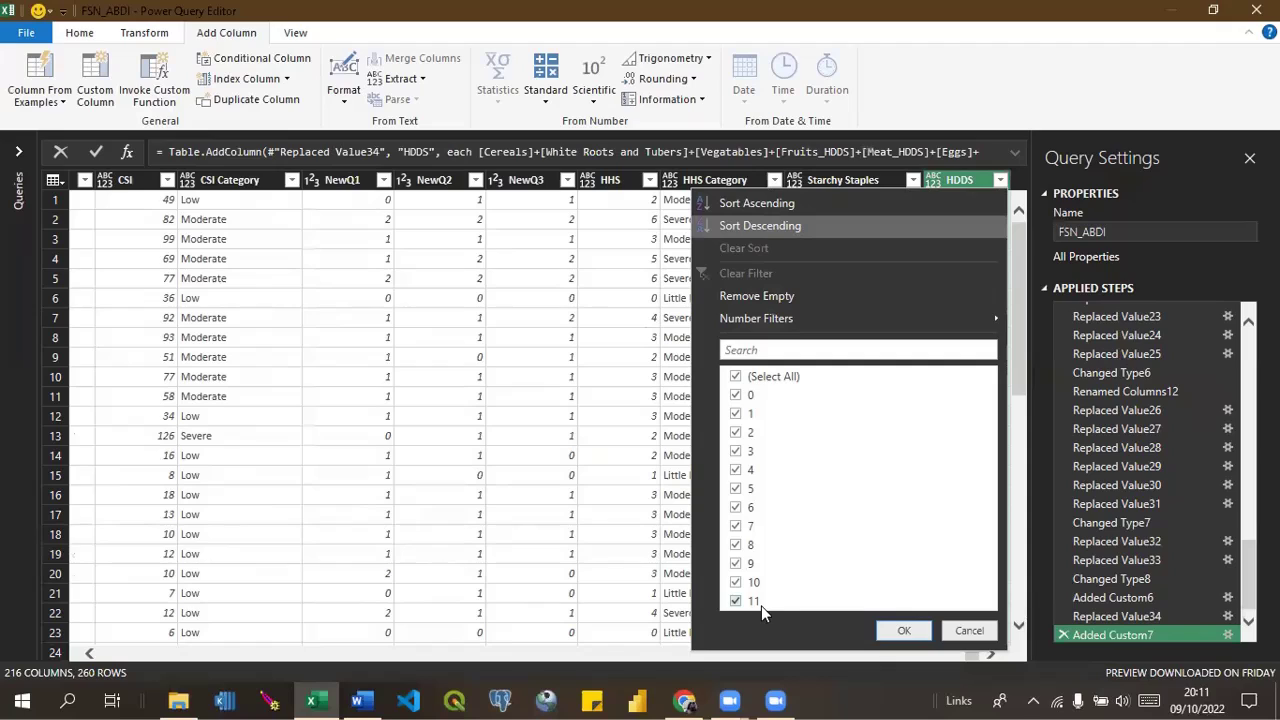
click(657, 222)
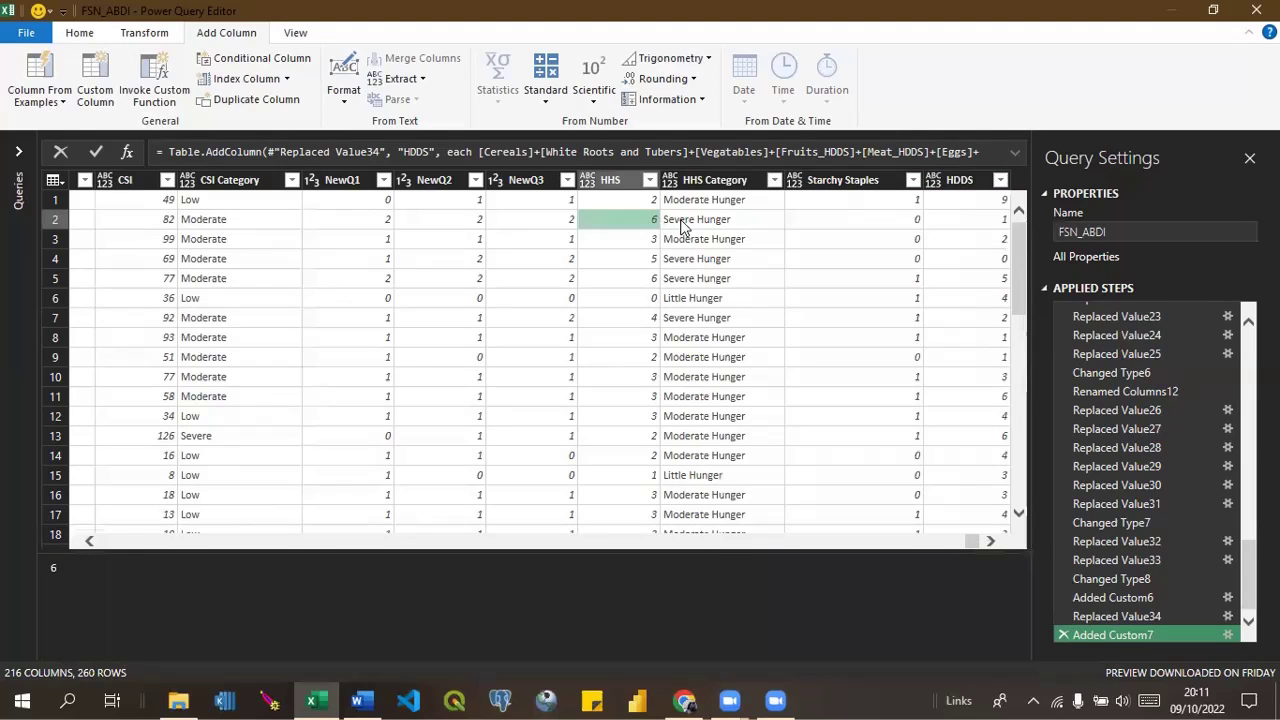
click(963, 222)
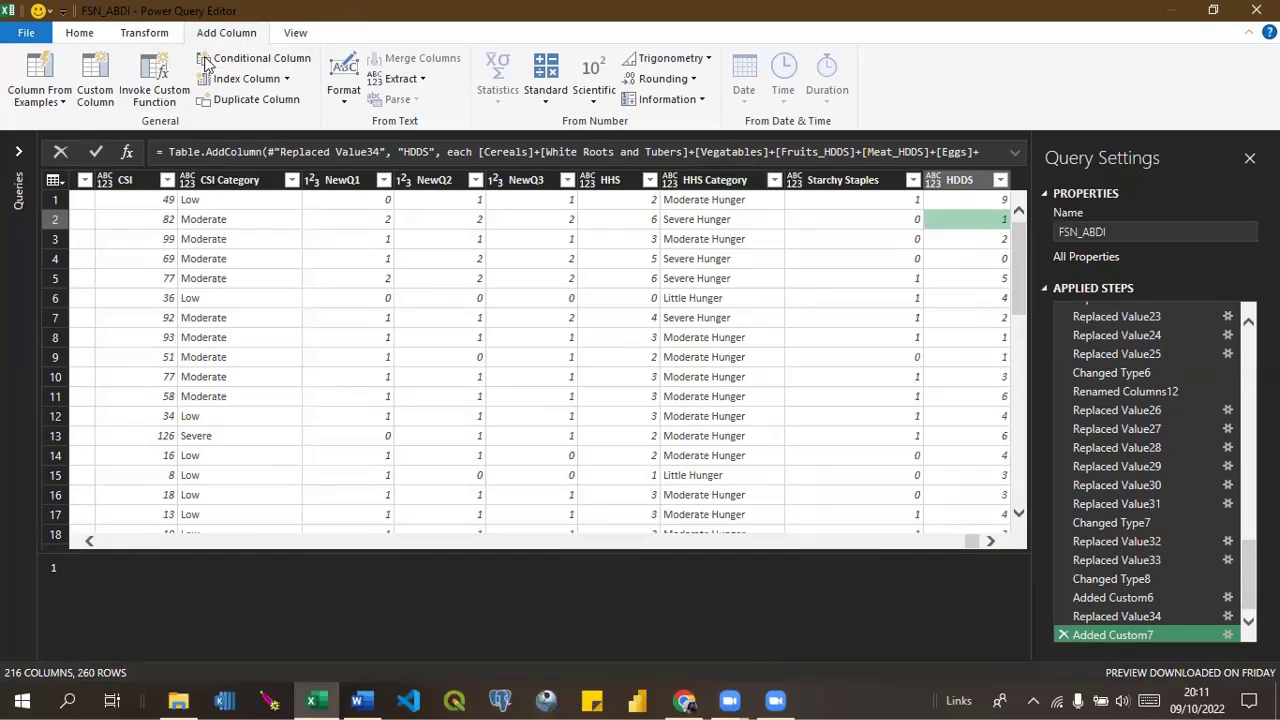
click(105, 84)
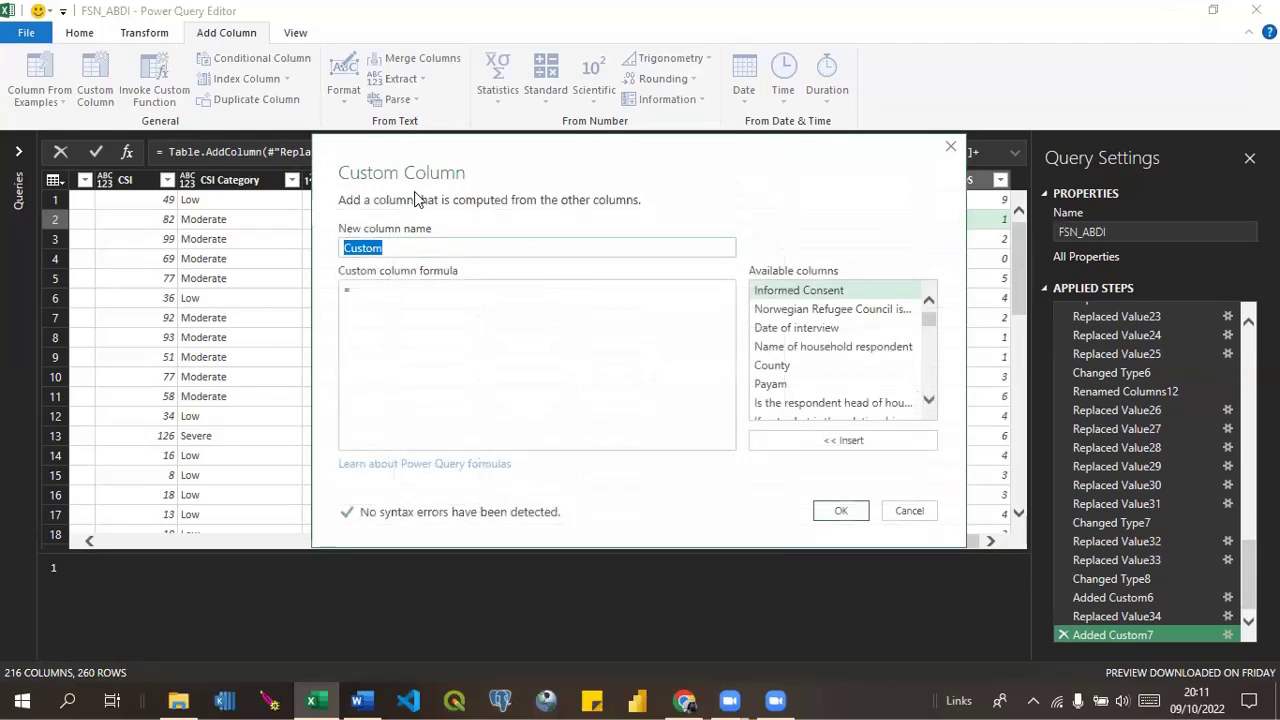
text(WDDS)
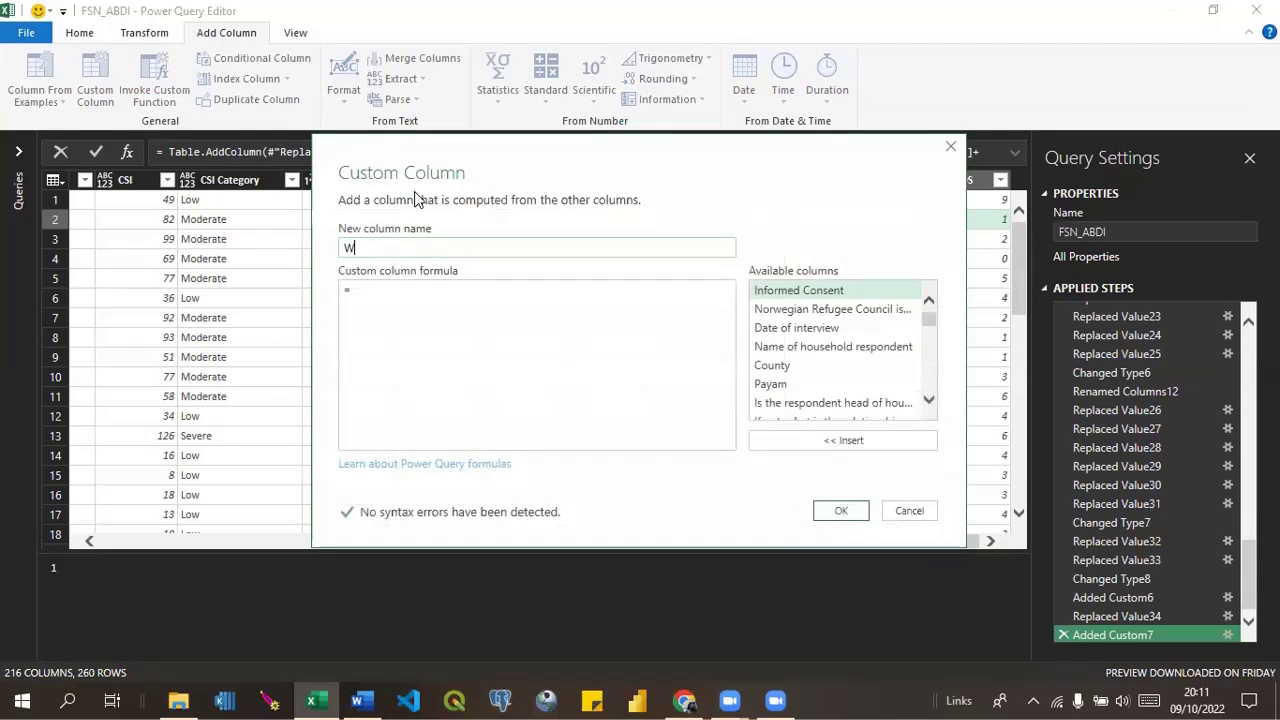
click(357, 314)
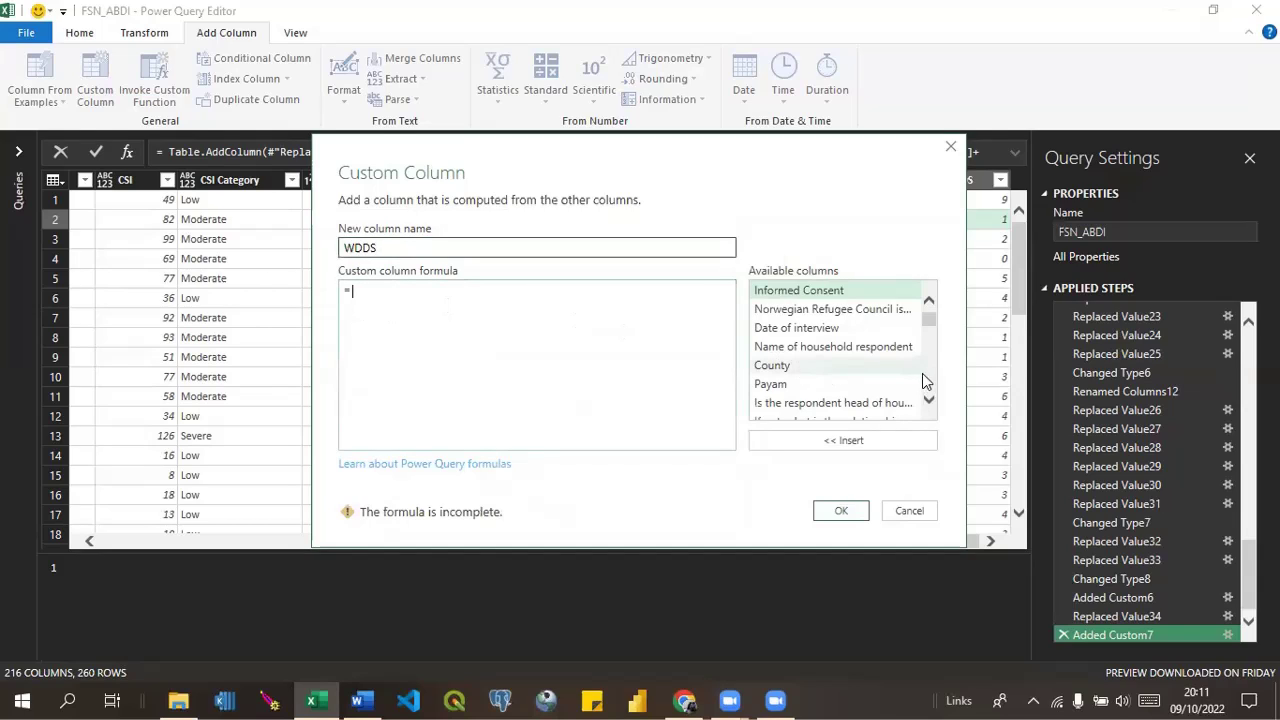
drag(929, 328, 935, 420)
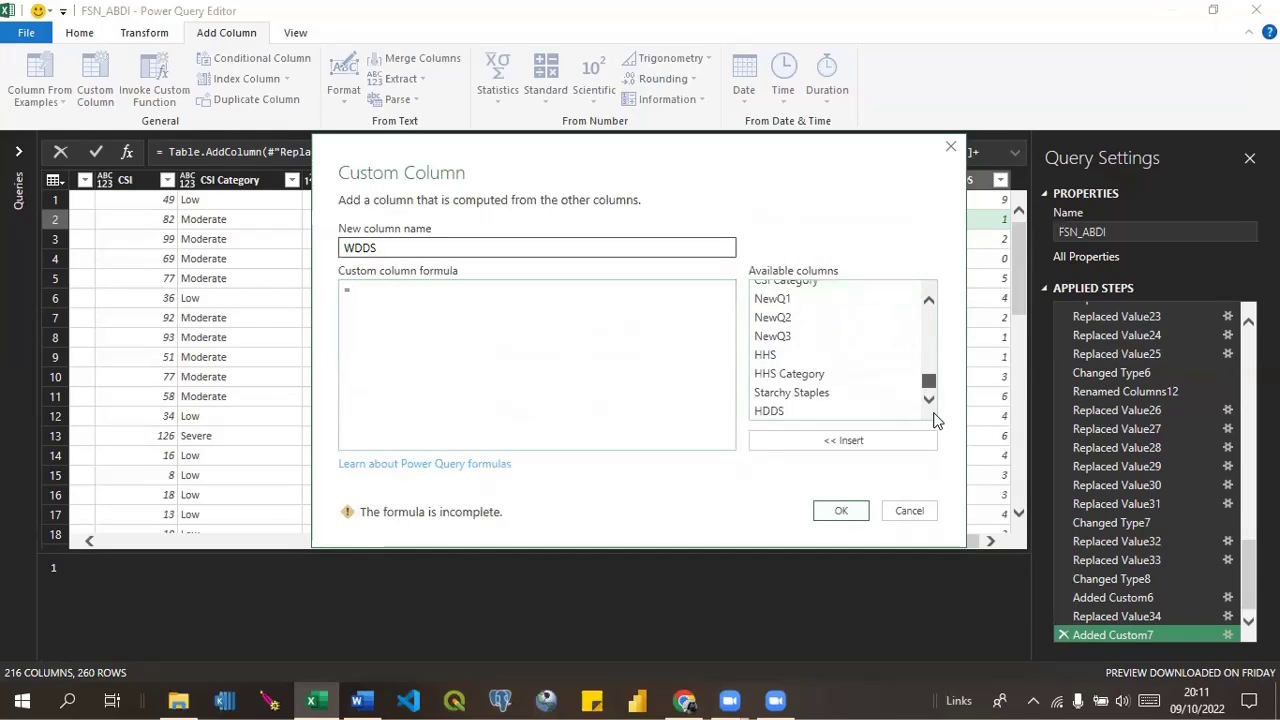
double_click(800, 398)
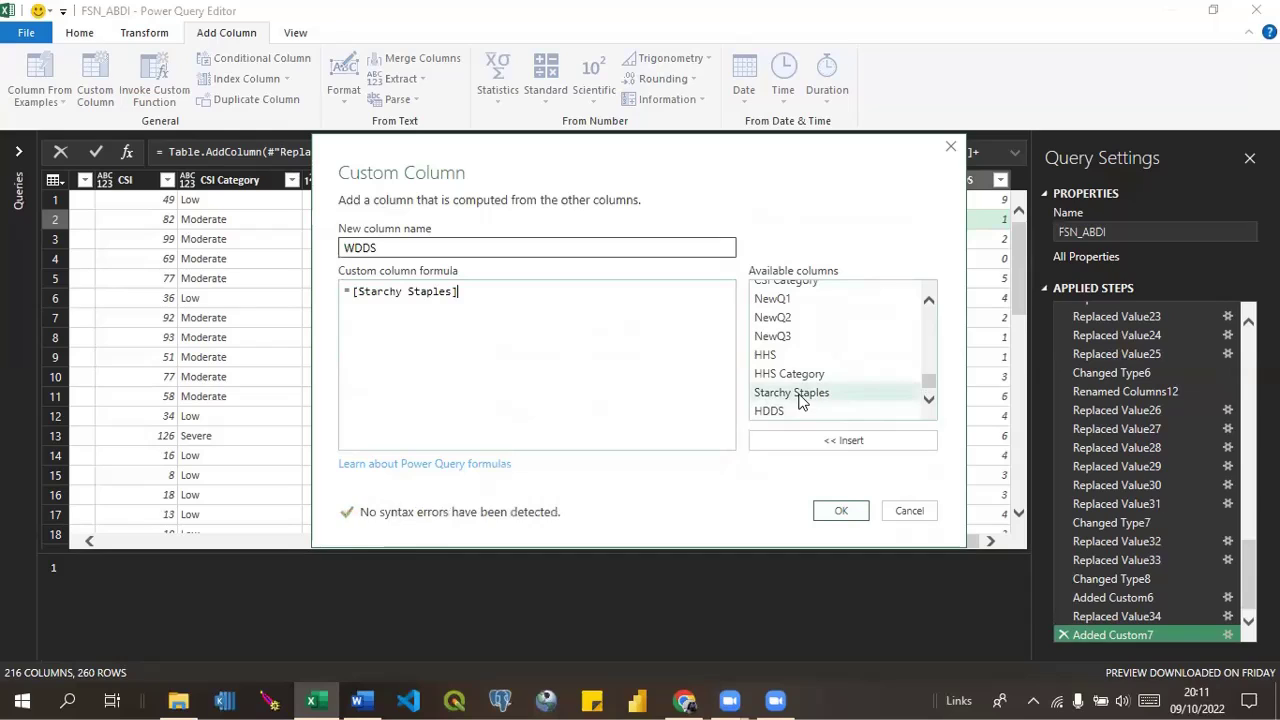
text(+)
Switch to the Word training document and examine Table 4 for the food groups that make up WDDS.
click(360, 700)
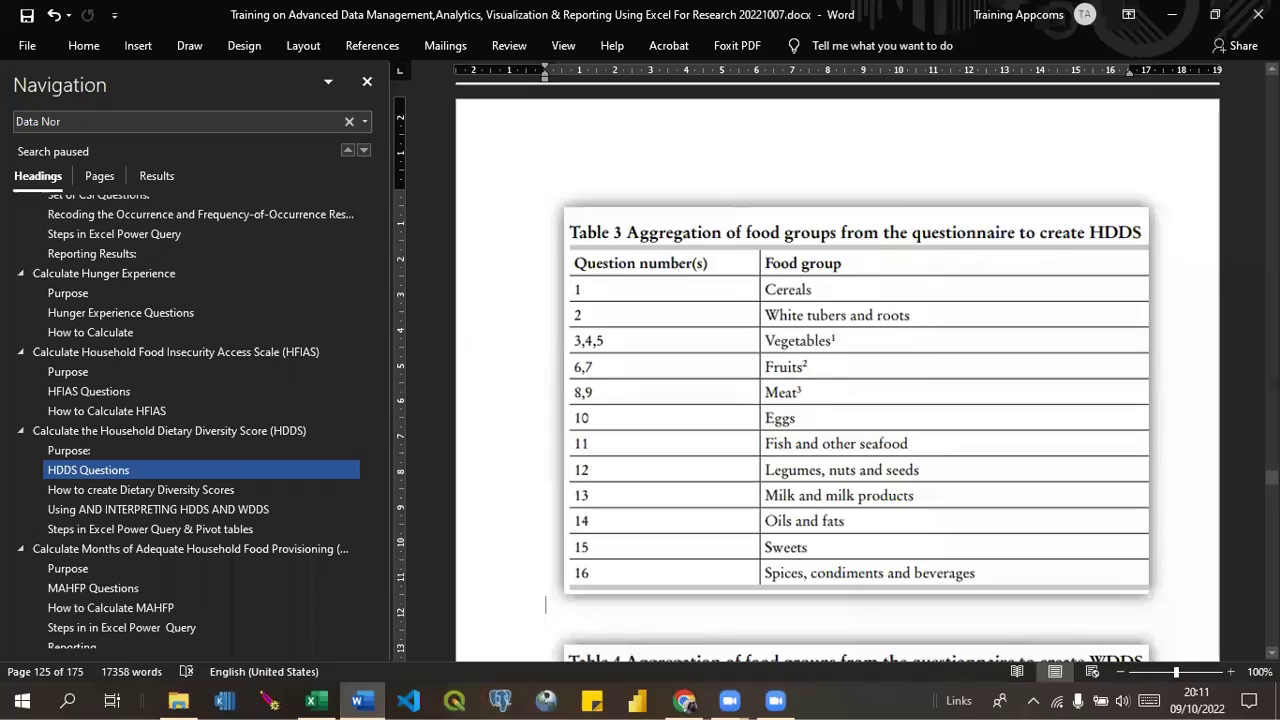
scroll(837, 380, down, 4)
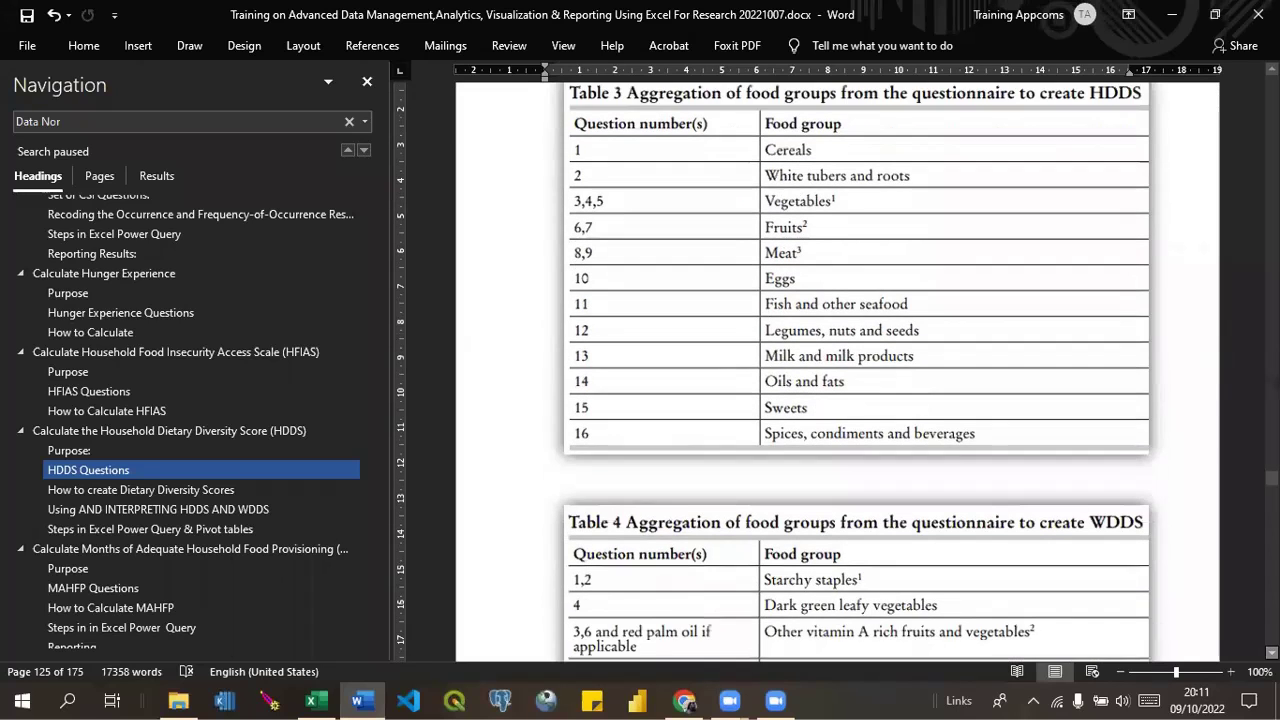
scroll(837, 380, down, 4)
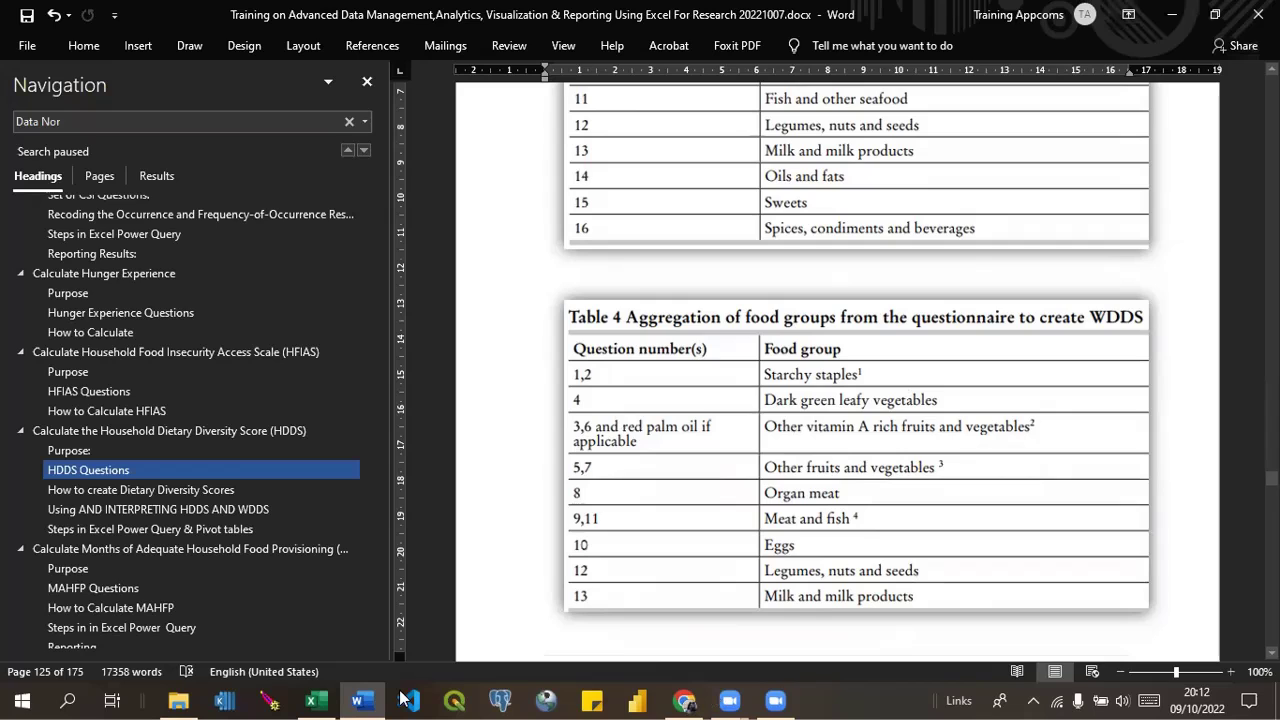
click(312, 700)
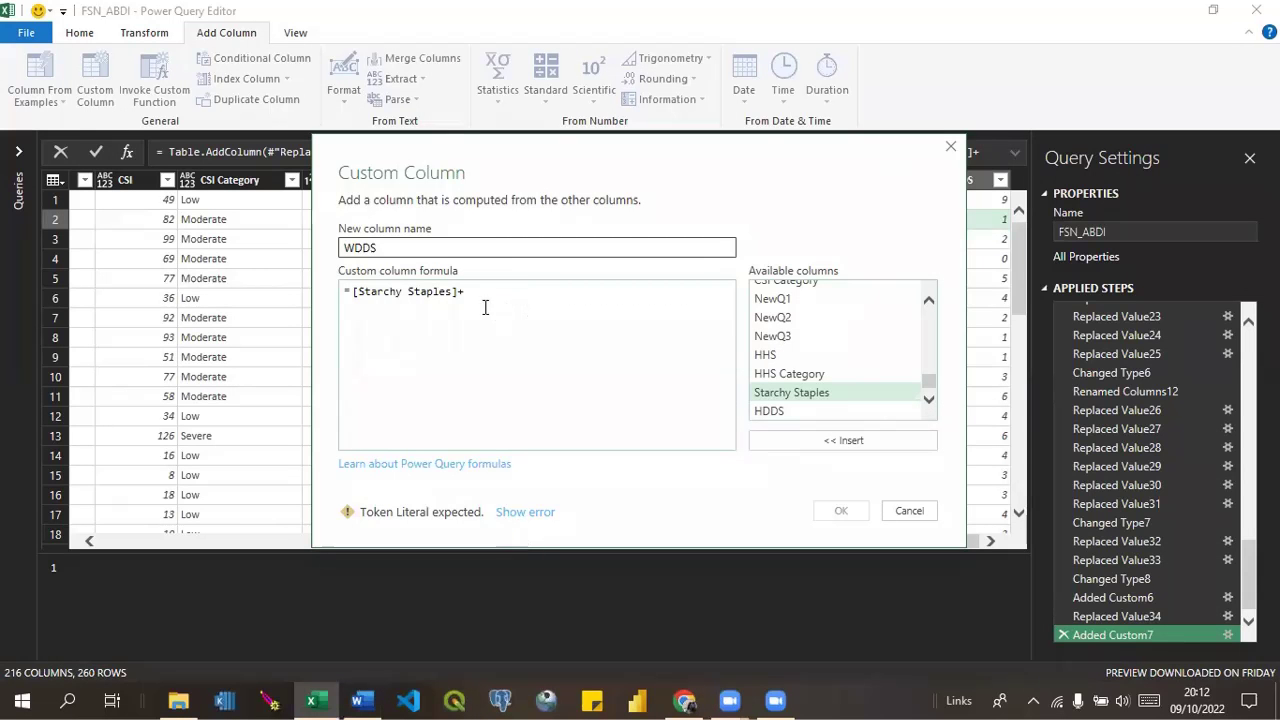
Discard the unfinished WDDS custom column.
click(460, 285)
text(+)
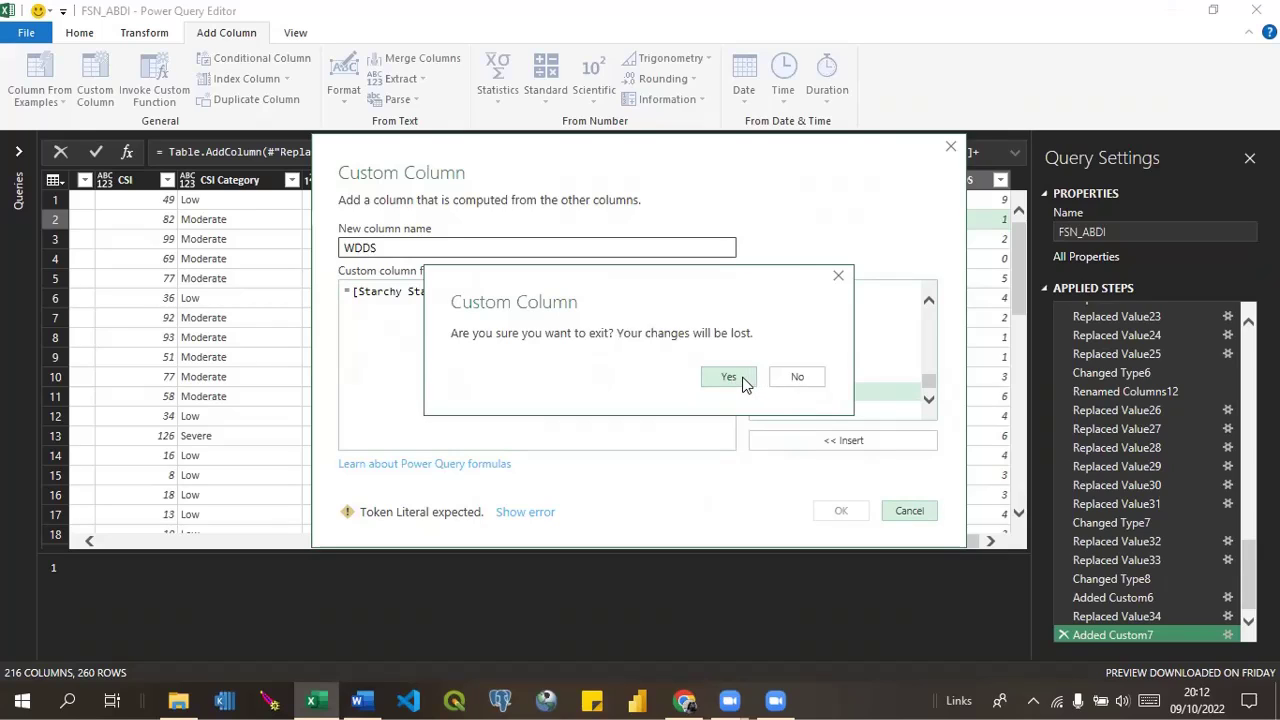
click(729, 377)
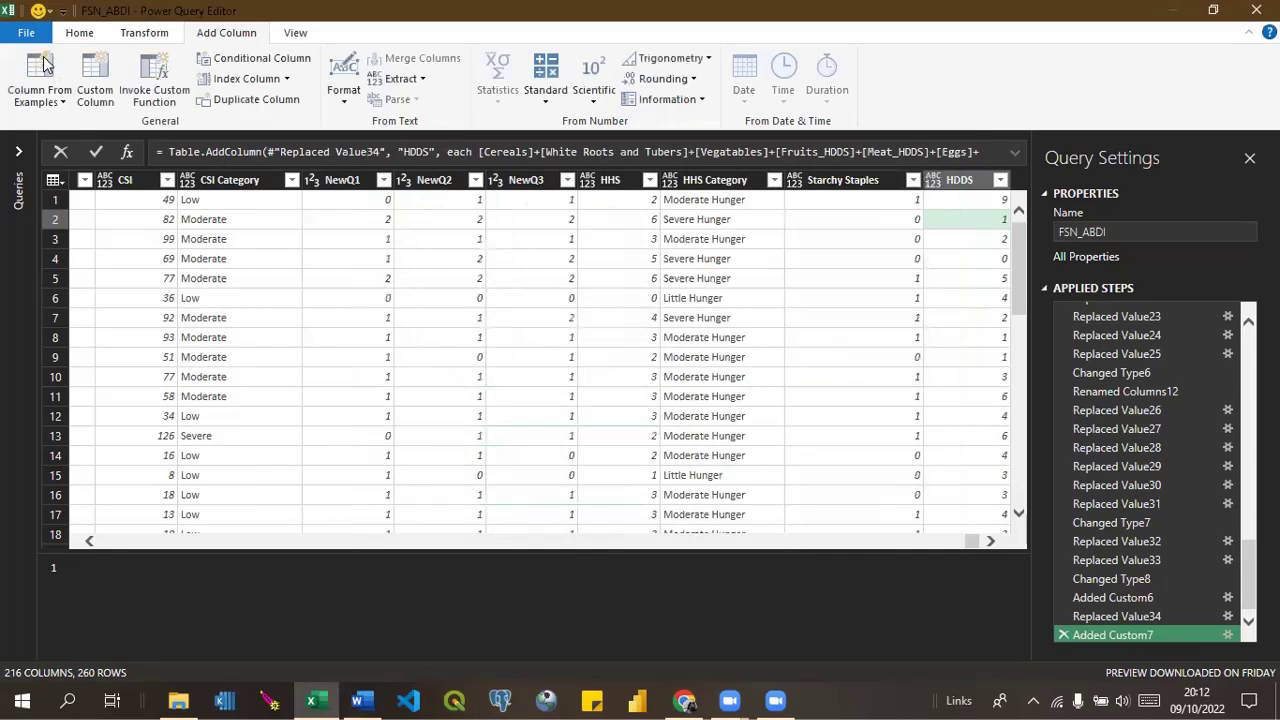
Close the query editor and load the query into the FSN_ABDI worksheet, dismissing the clipboard warnings.
click(26, 33)
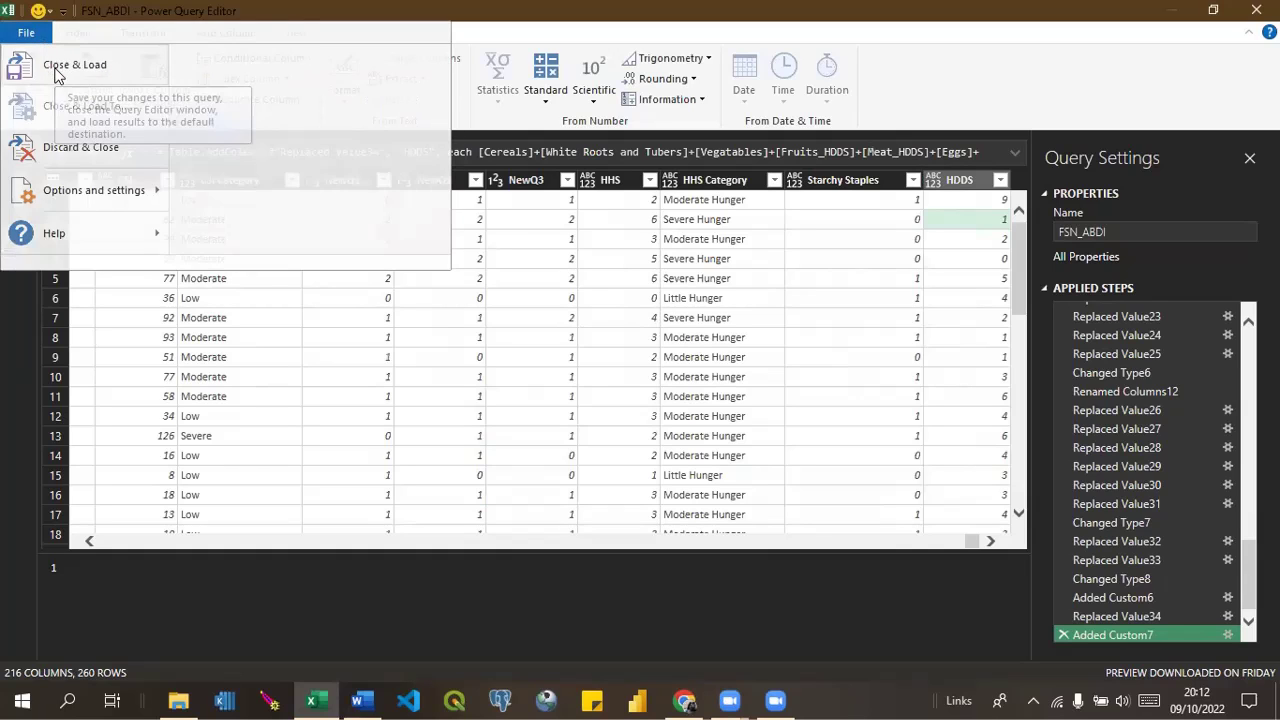
click(56, 70)
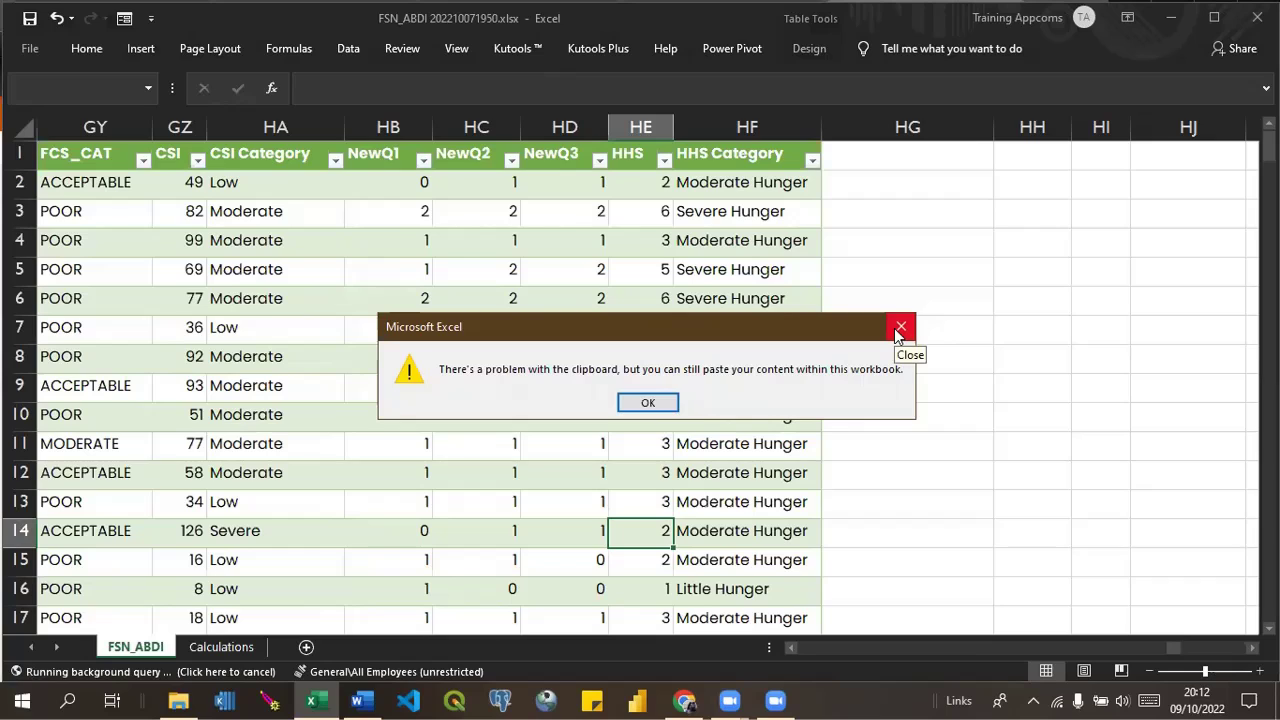
click(648, 401)
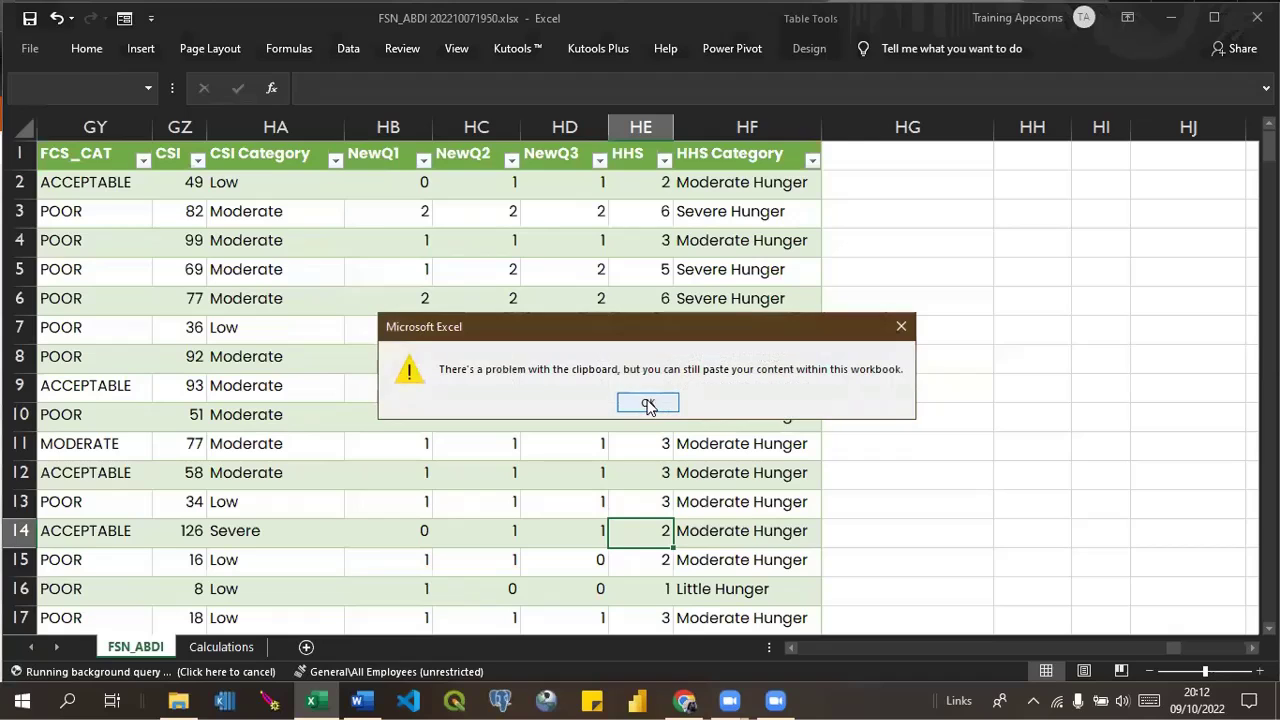
click(650, 402)
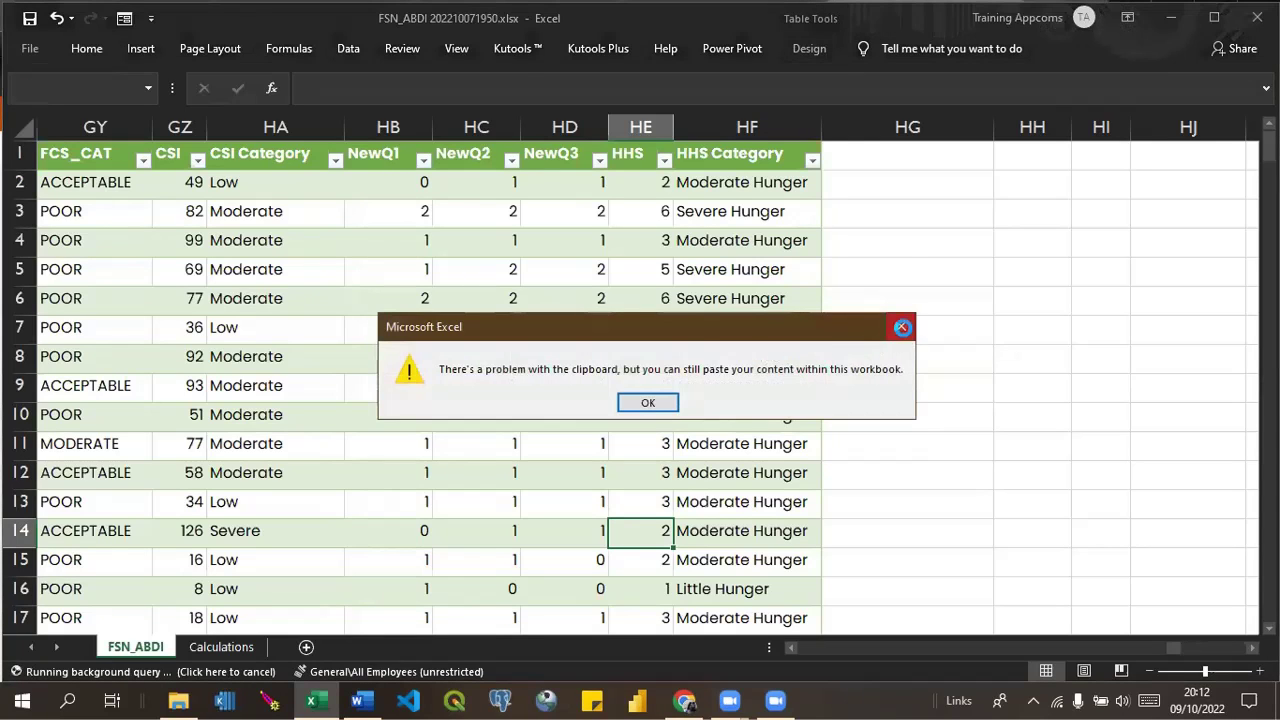
click(902, 327)
click(626, 402)
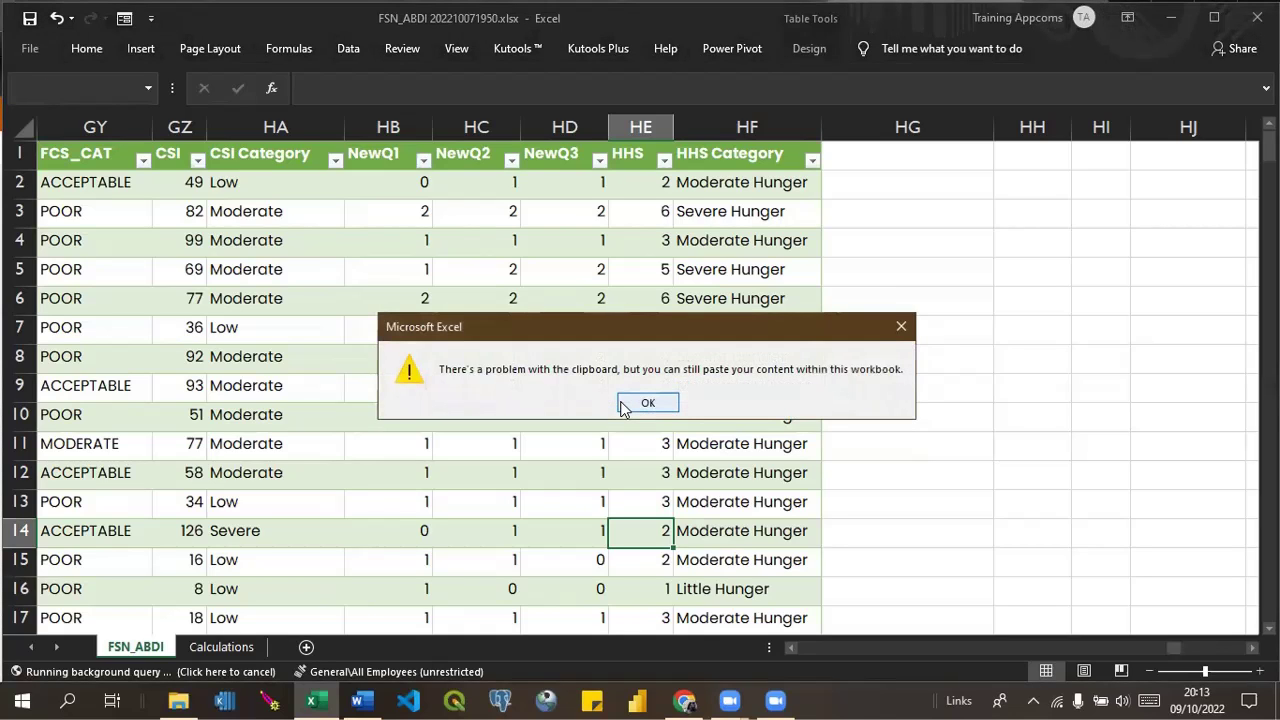
click(901, 328)
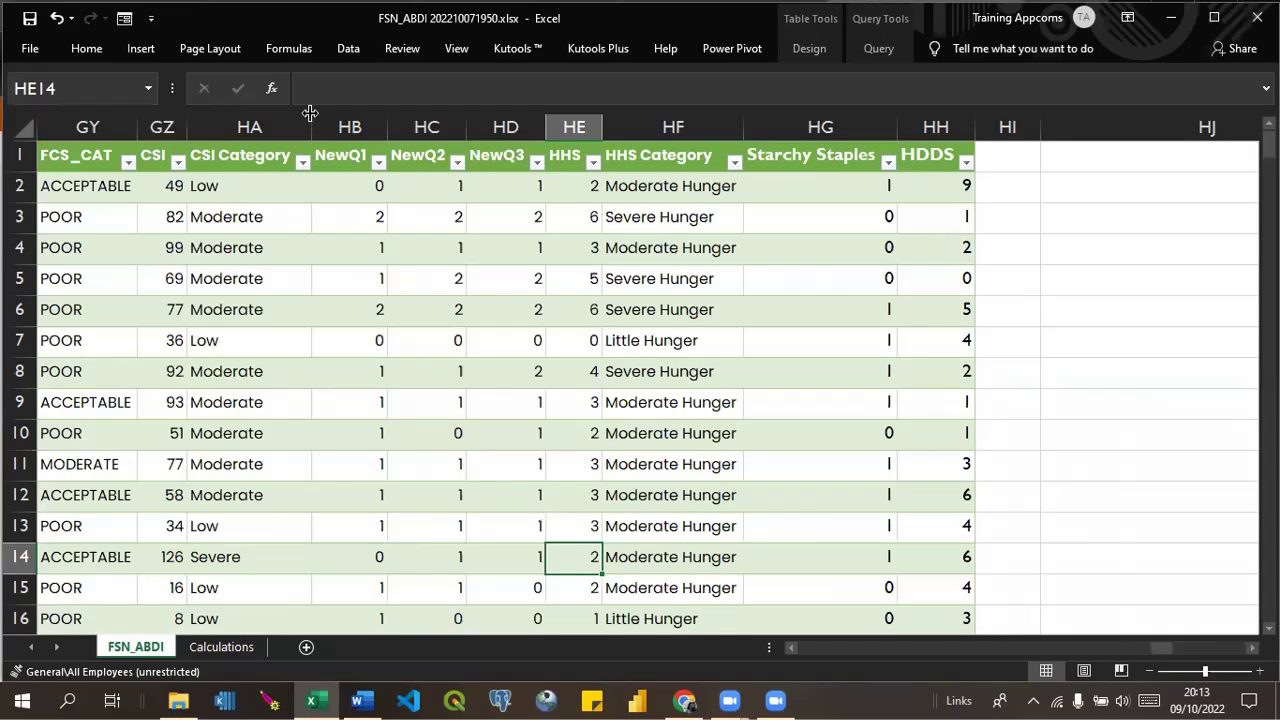
Set the font of the entire FSN_ABDI sheet to Poppins.
click(19, 131)
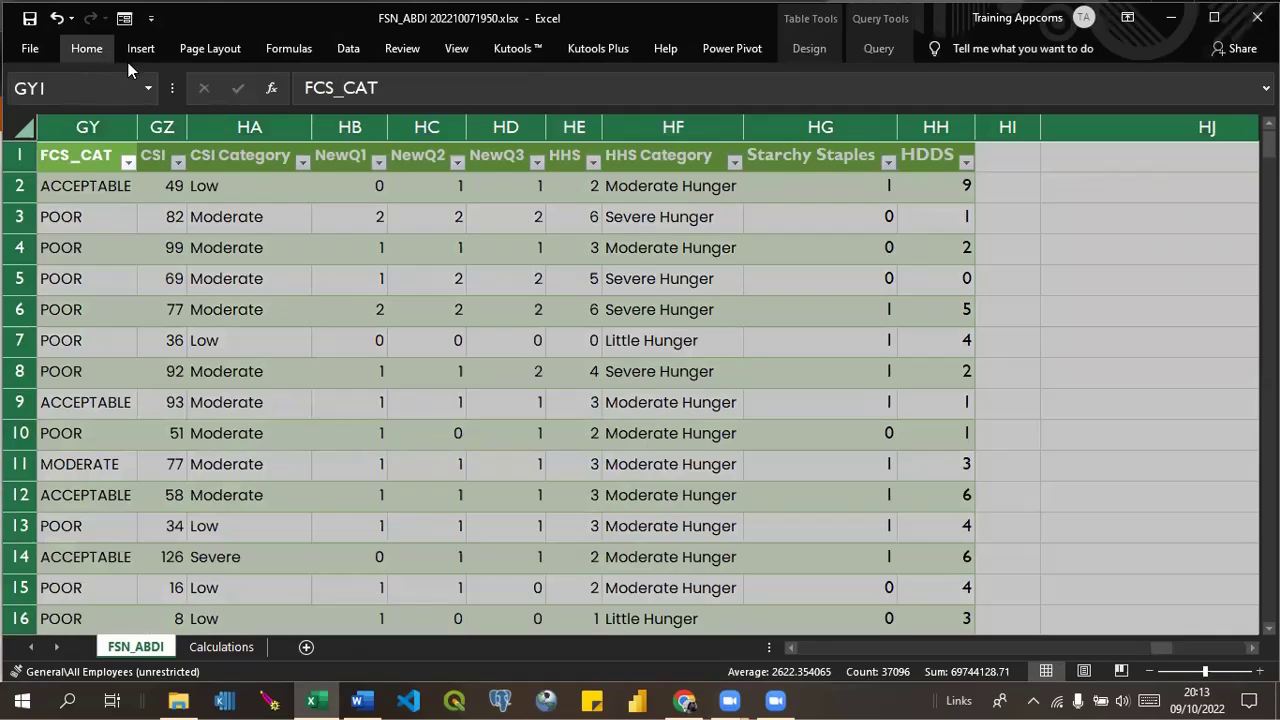
click(92, 53)
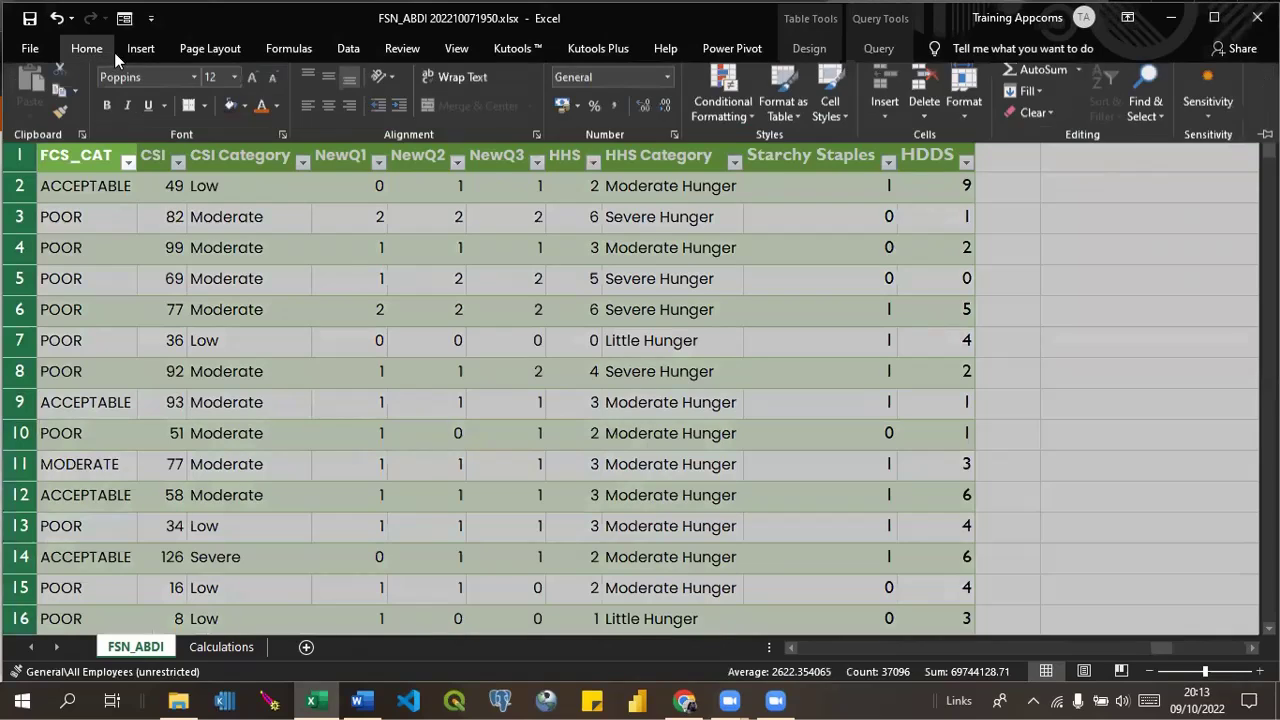
click(193, 84)
click(186, 86)
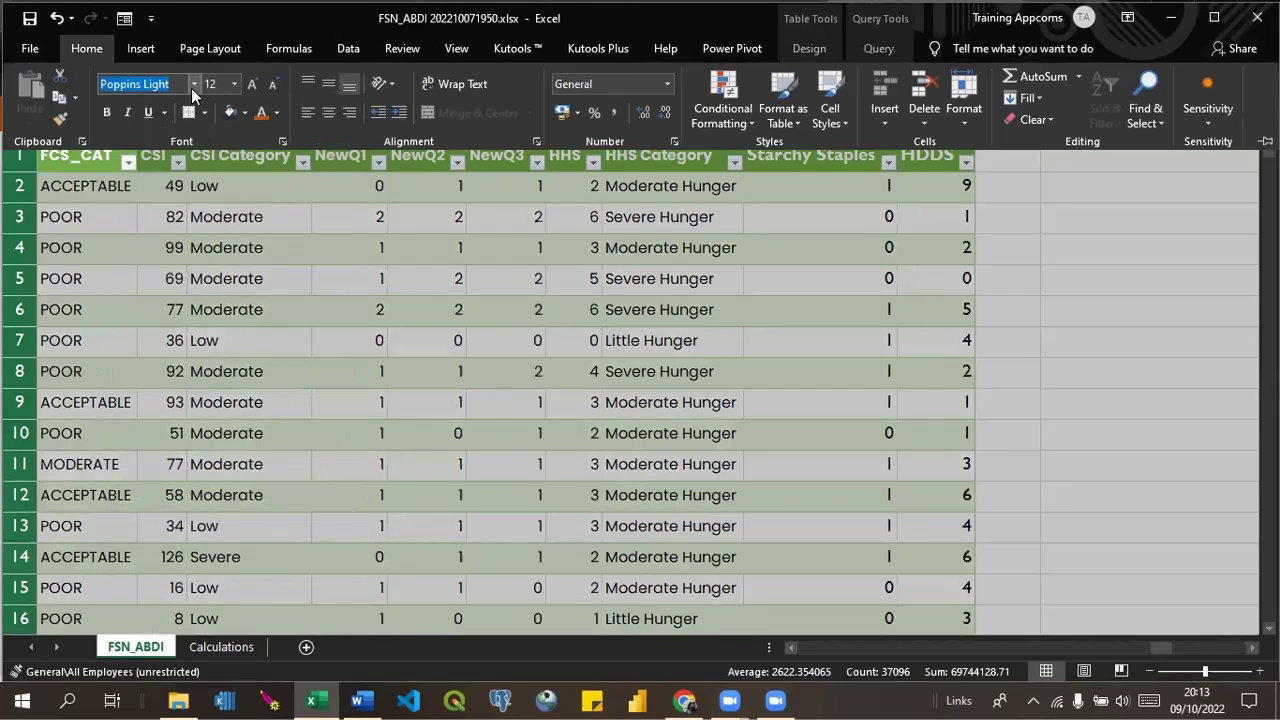
click(192, 85)
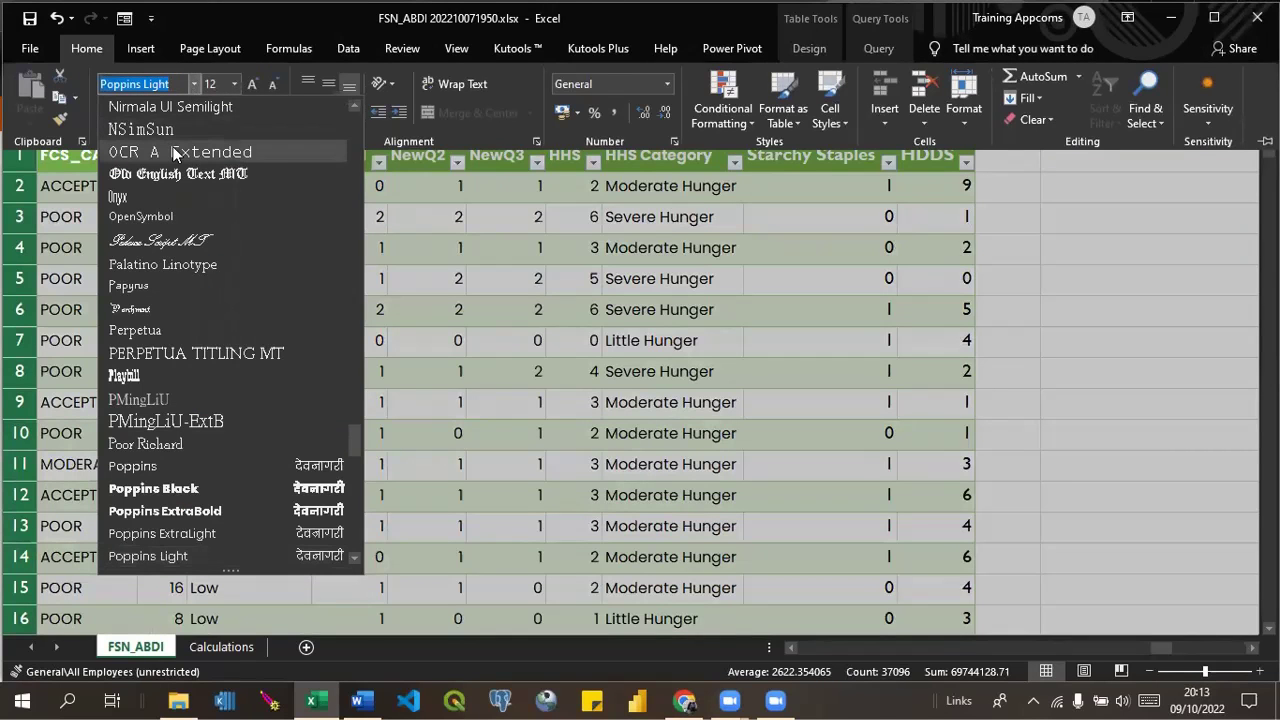
text(Pop)
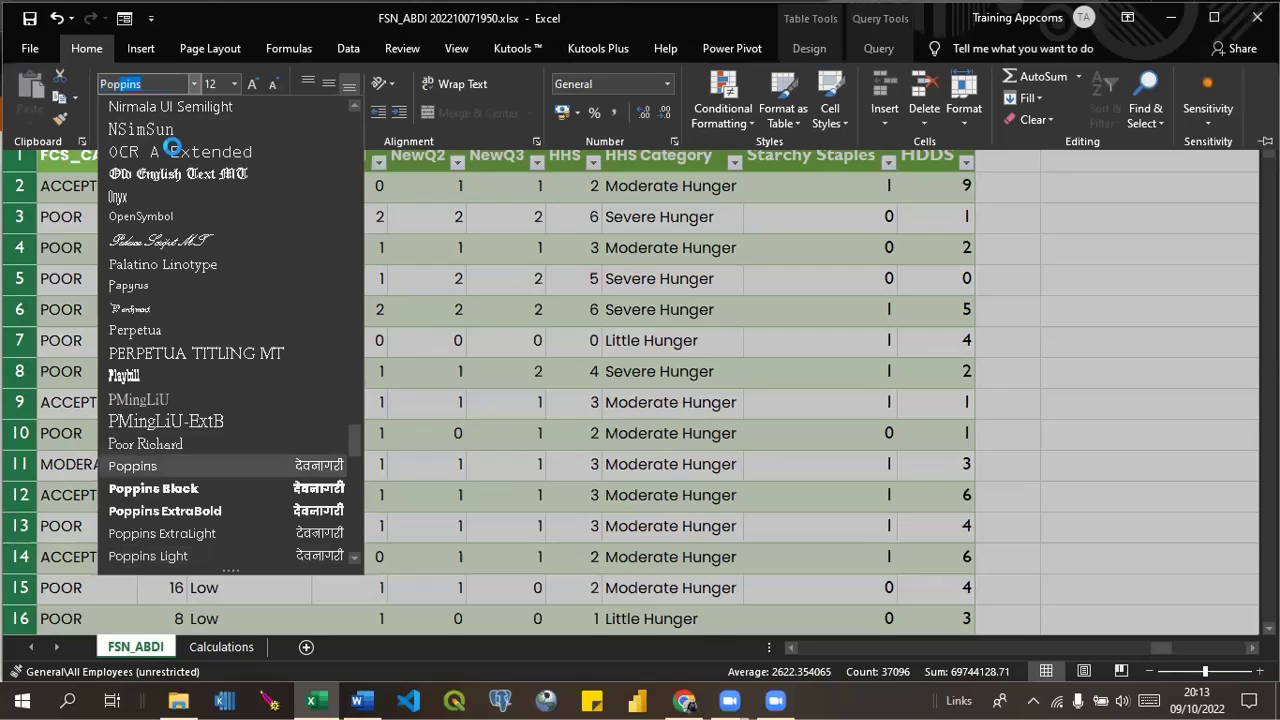
key(Return)
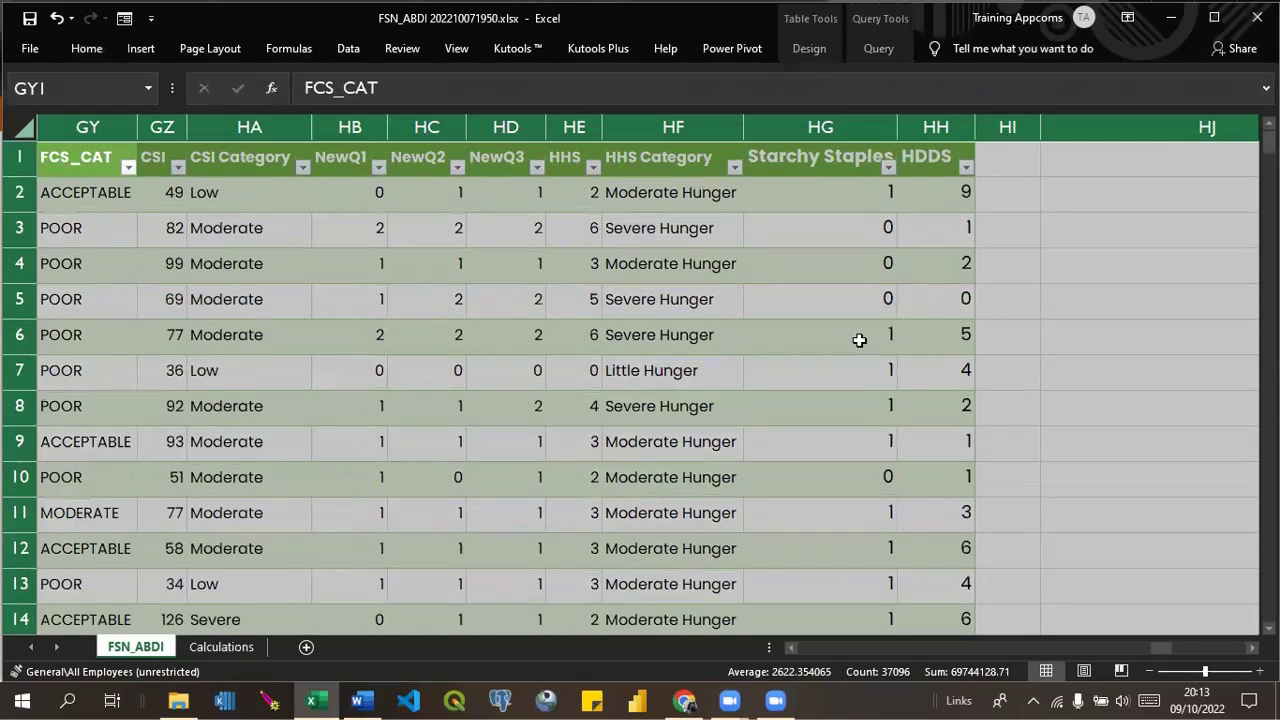
Refresh all of the workbook's data and check the name of the table holding the HDDS column.
click(933, 336)
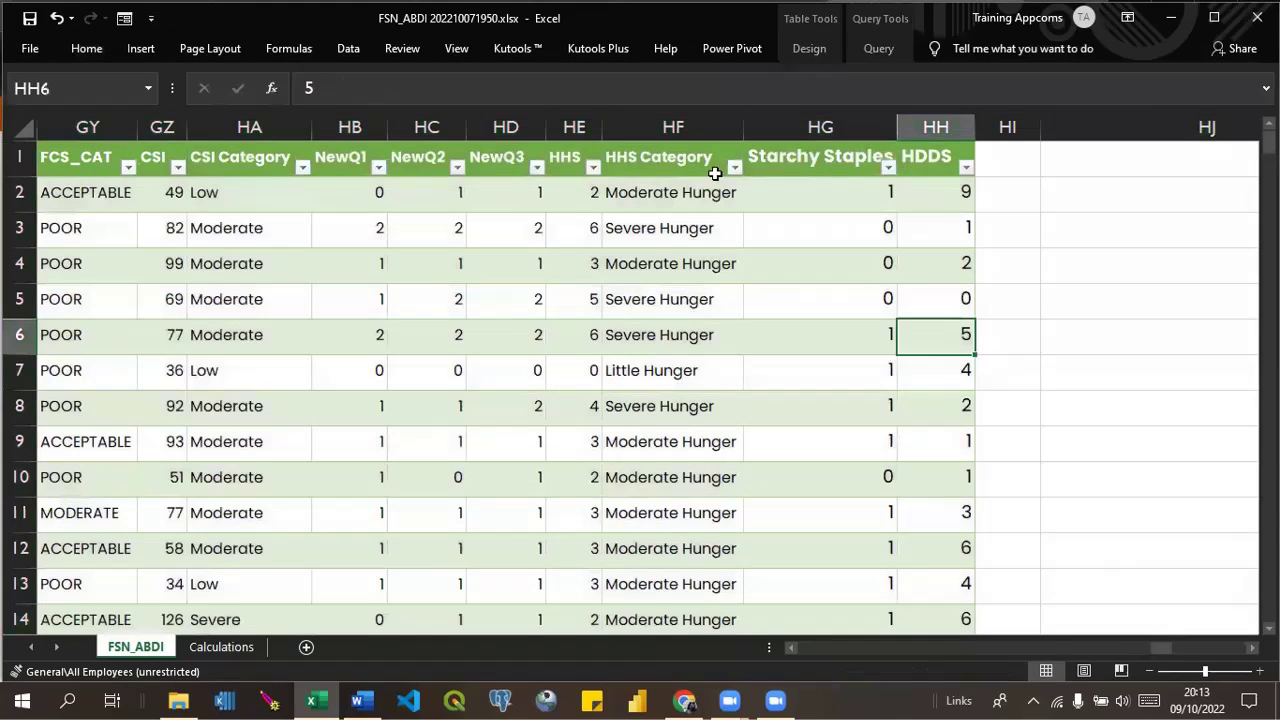
click(348, 48)
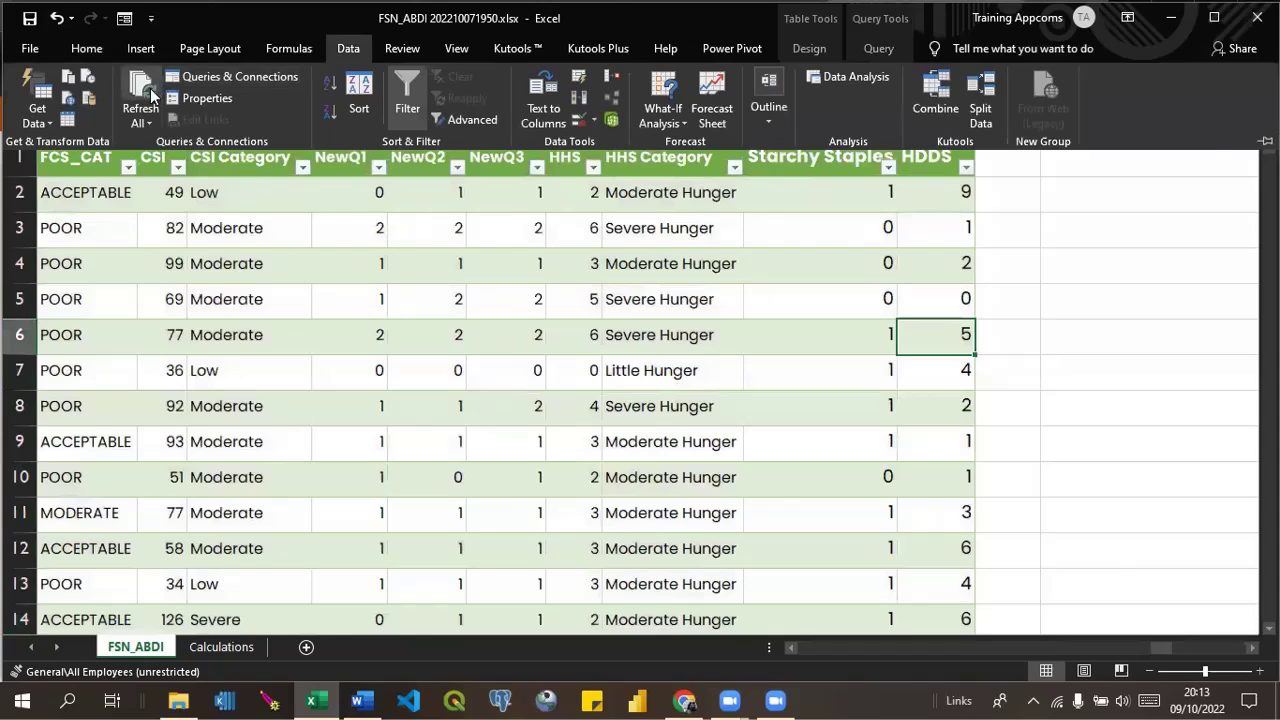
click(150, 92)
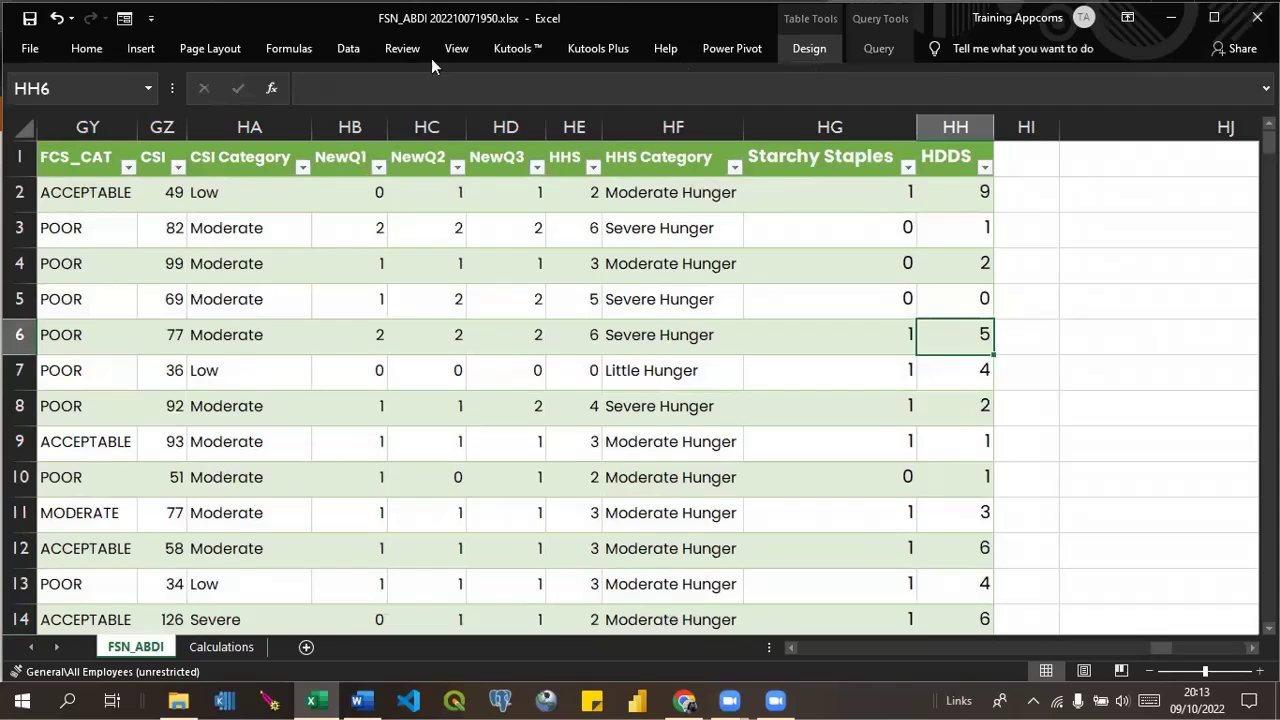
click(85, 92)
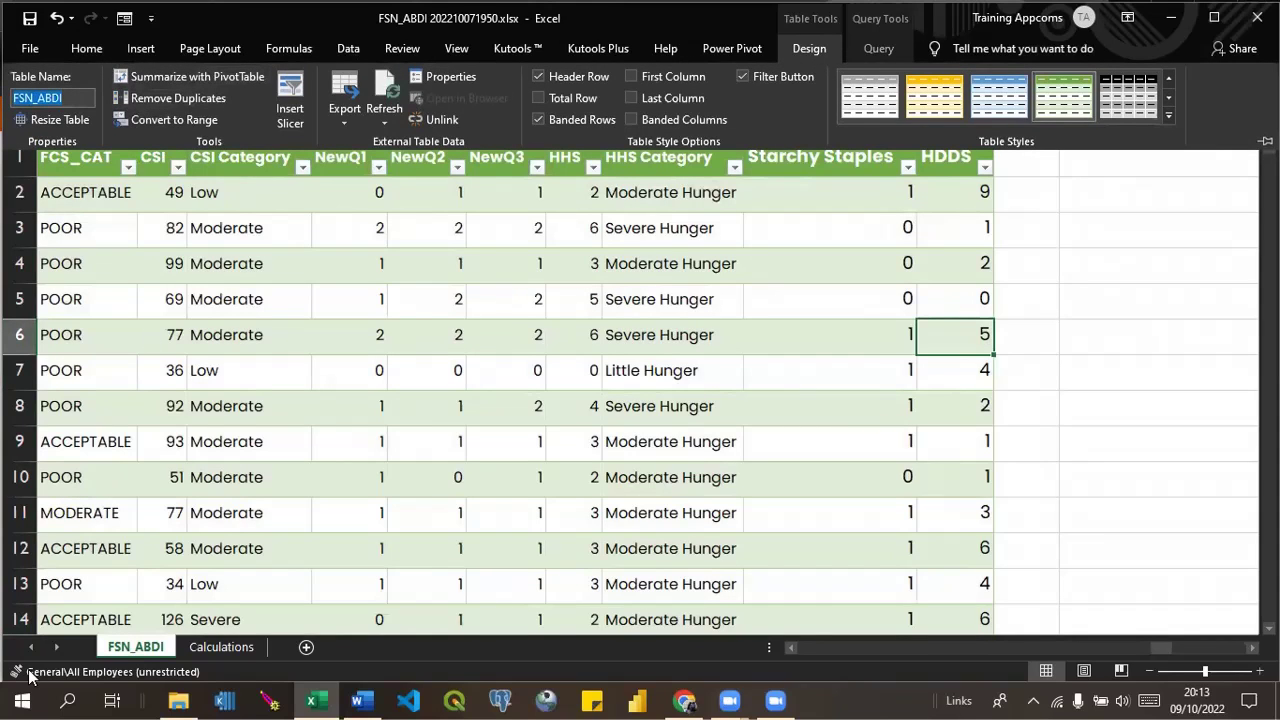
Enter the section heading "Household Dietary Diversity Score" in cell A82 of the Calculations sheet.
click(201, 649)
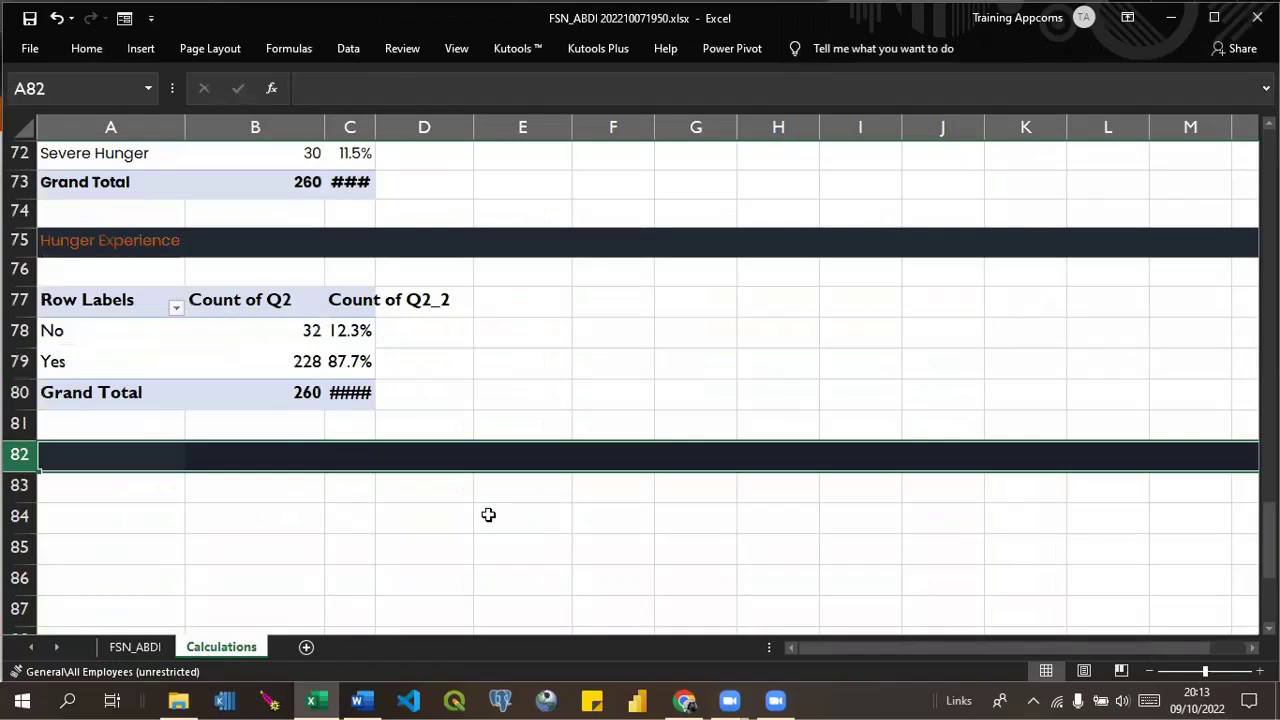
double_click(72, 466)
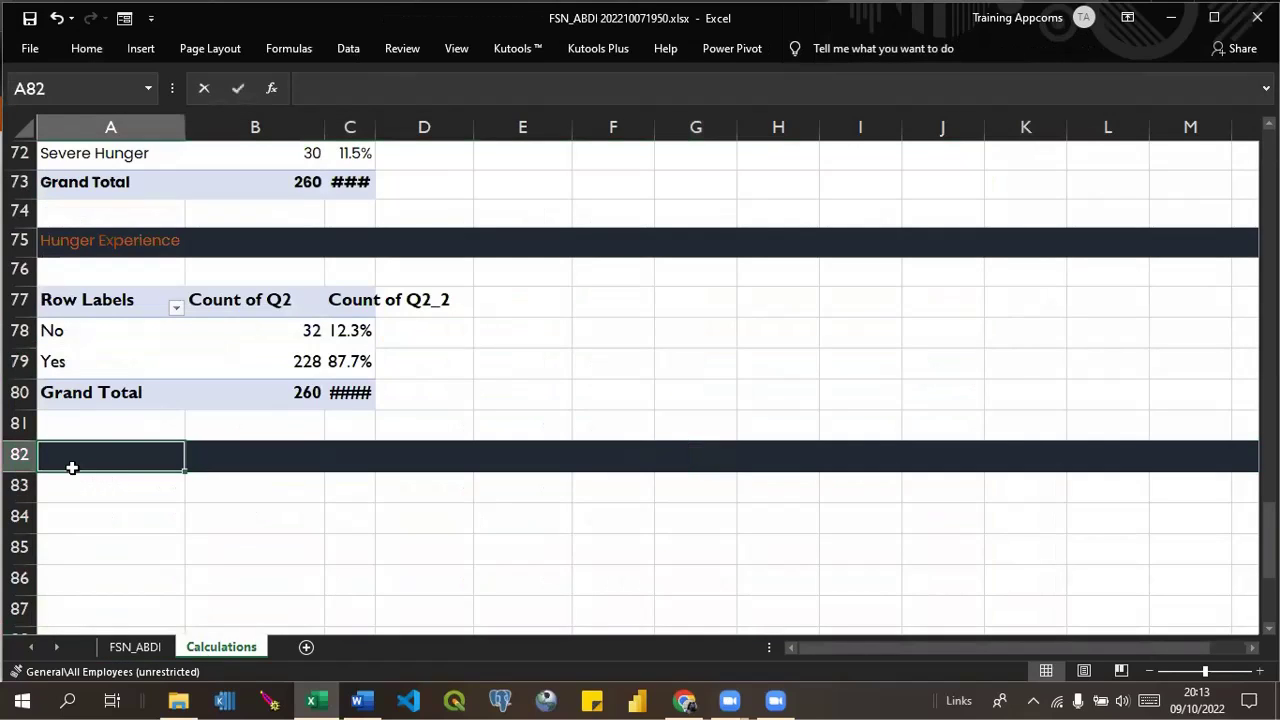
text(Hou)
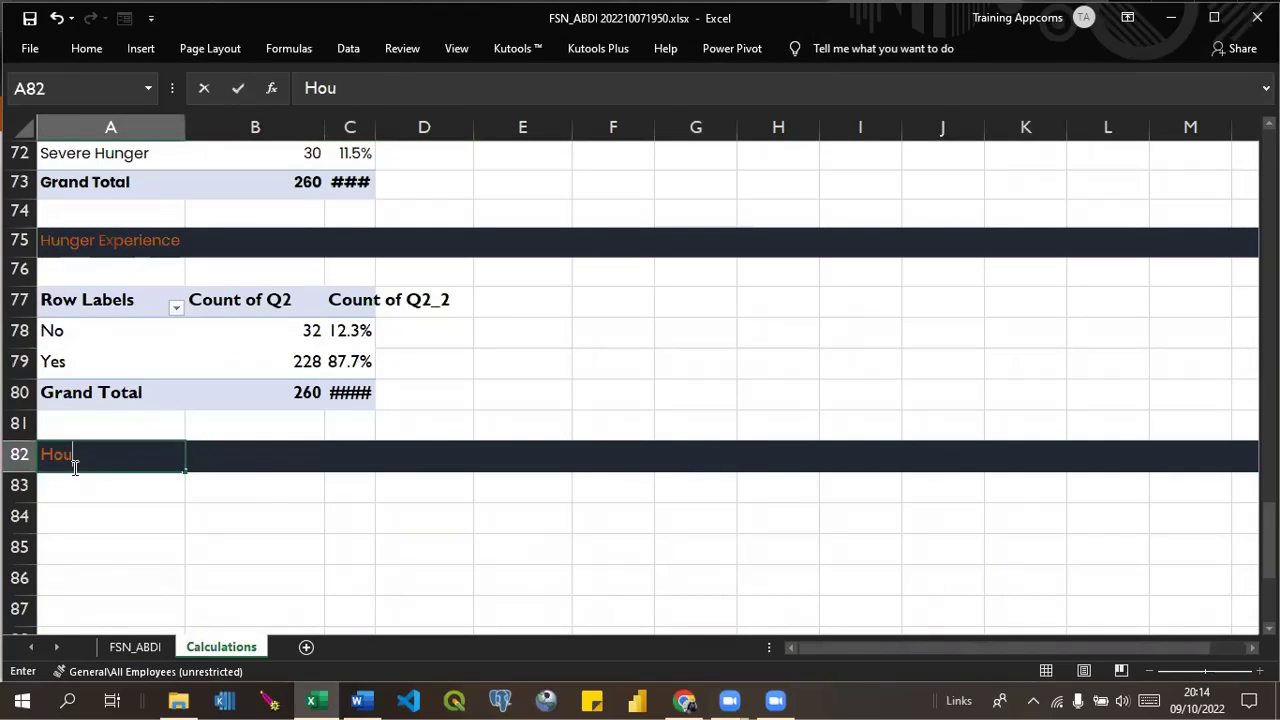
text(sehold )
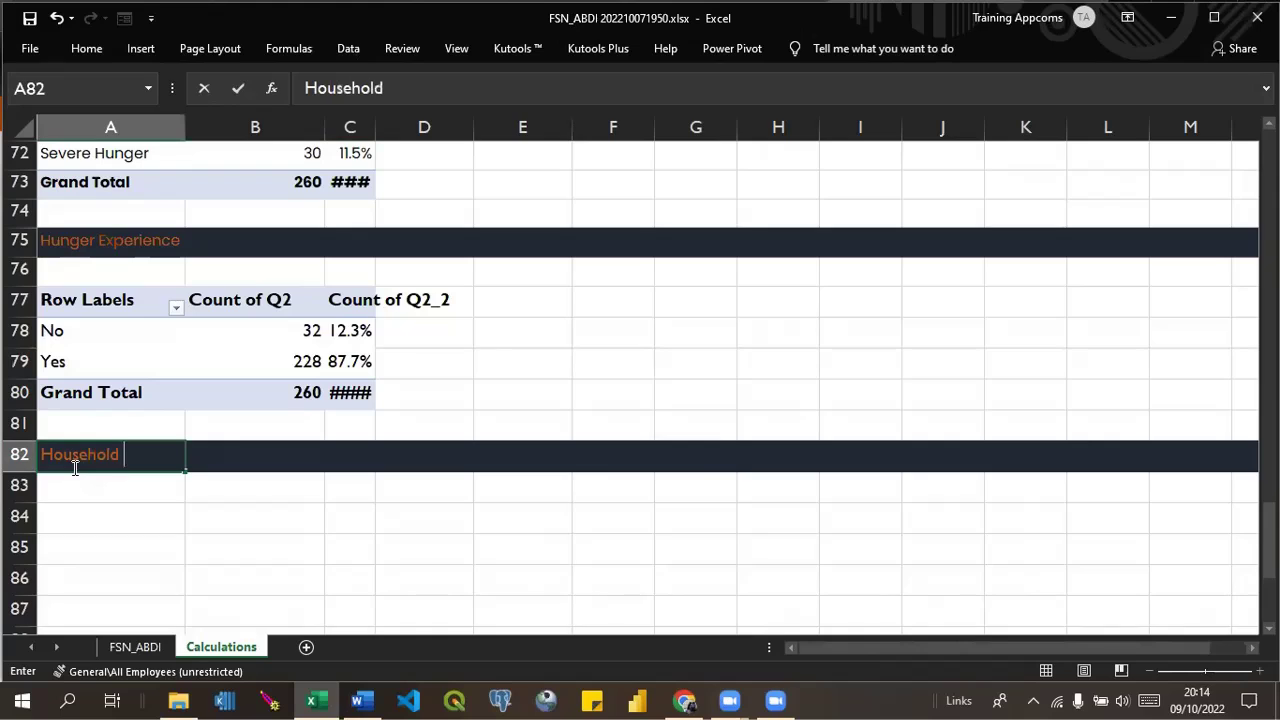
text(Dietary)
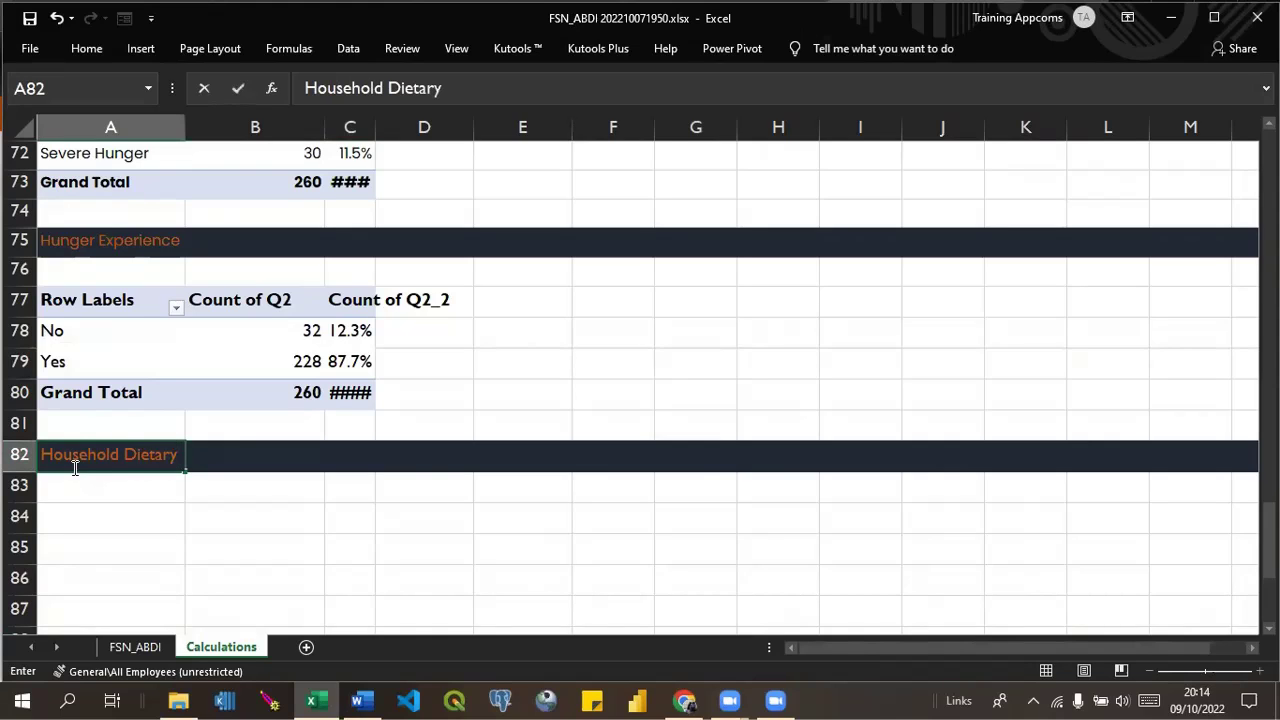
key(BackSpace)
key(BackSpace)
text(ry Diversity )
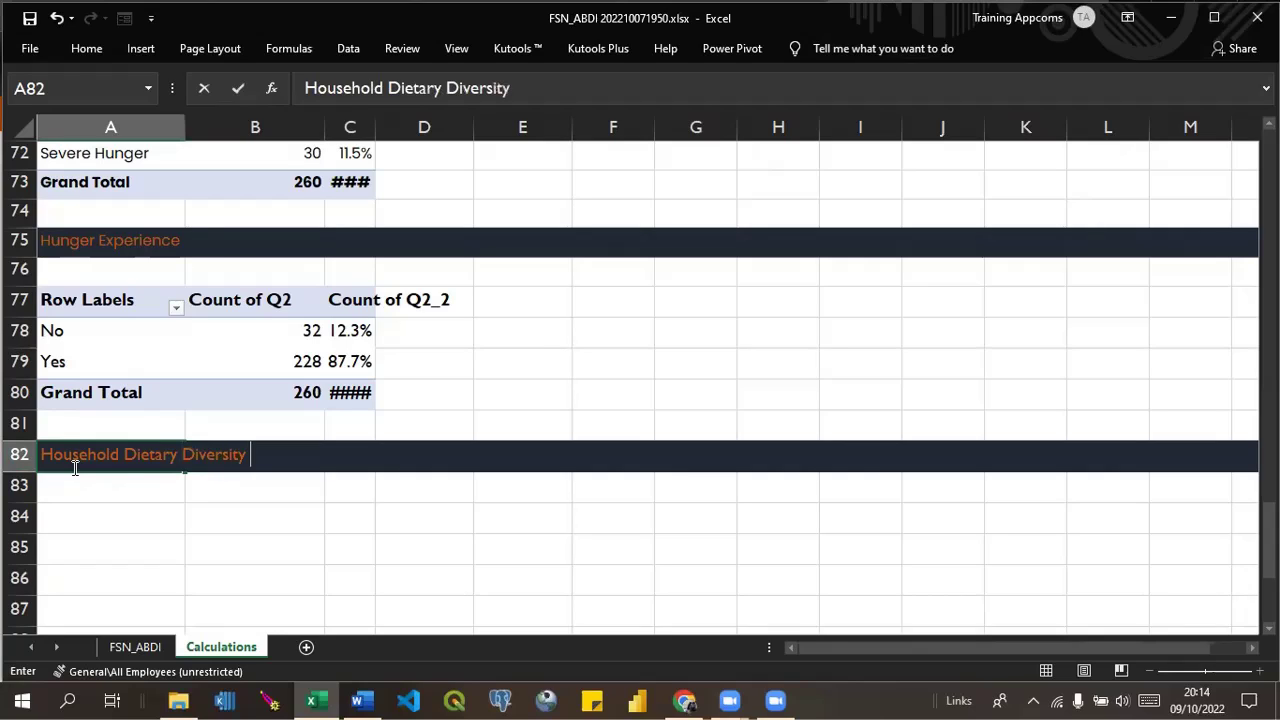
text(Scale)
key(BackSpace)
key(BackSpace)
key(BackSpace)
text(ore)
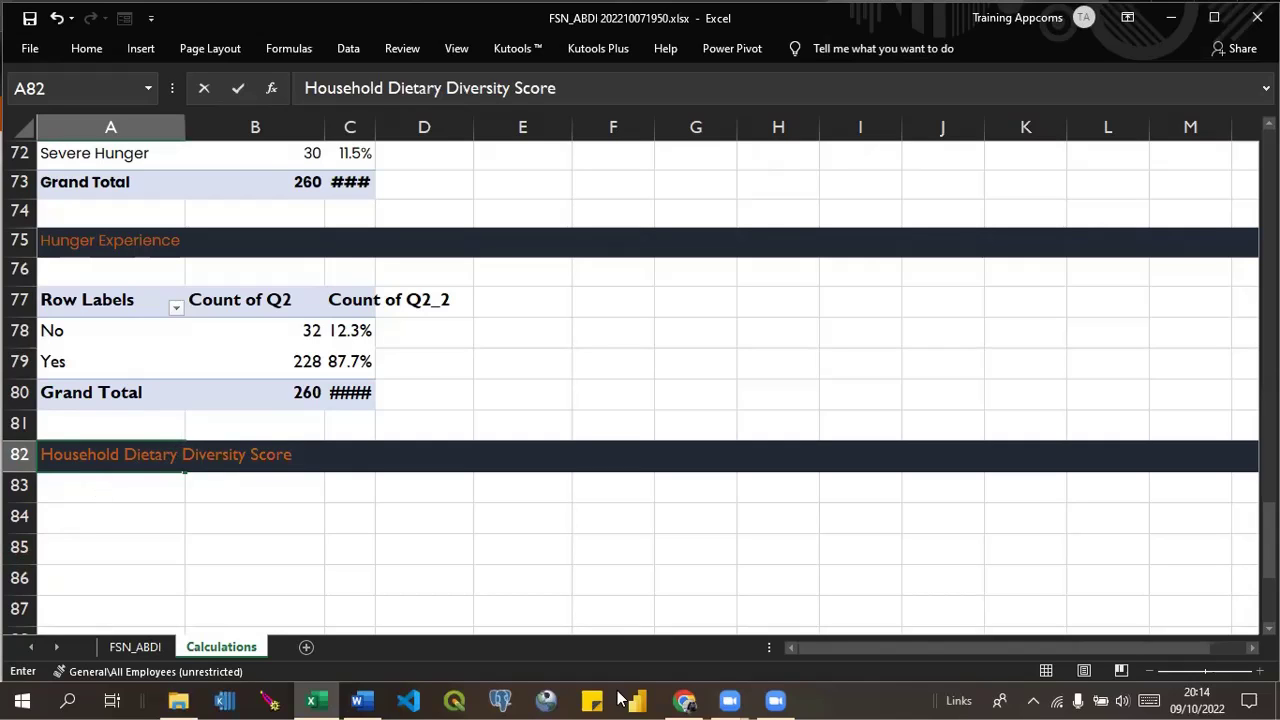
Switch to Chrome and look through the access to food and dietary diversity indicators on IndiKit's Food Security page.
click(684, 698)
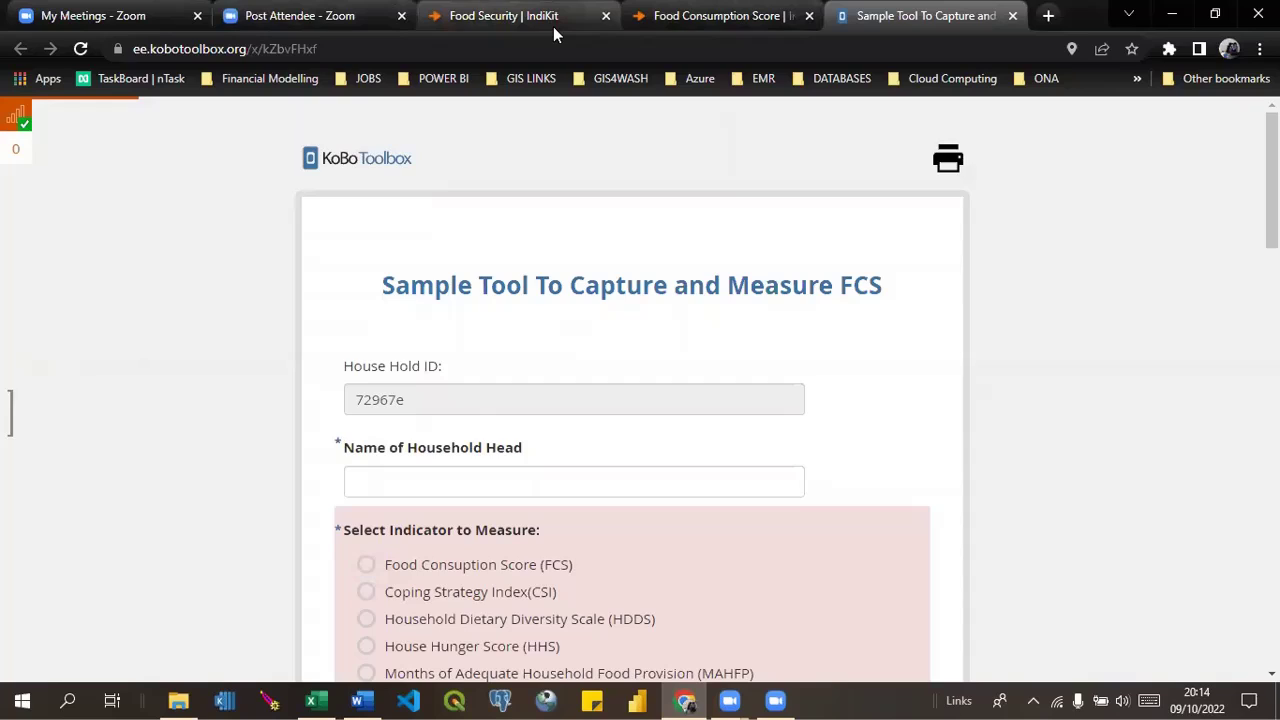
click(494, 26)
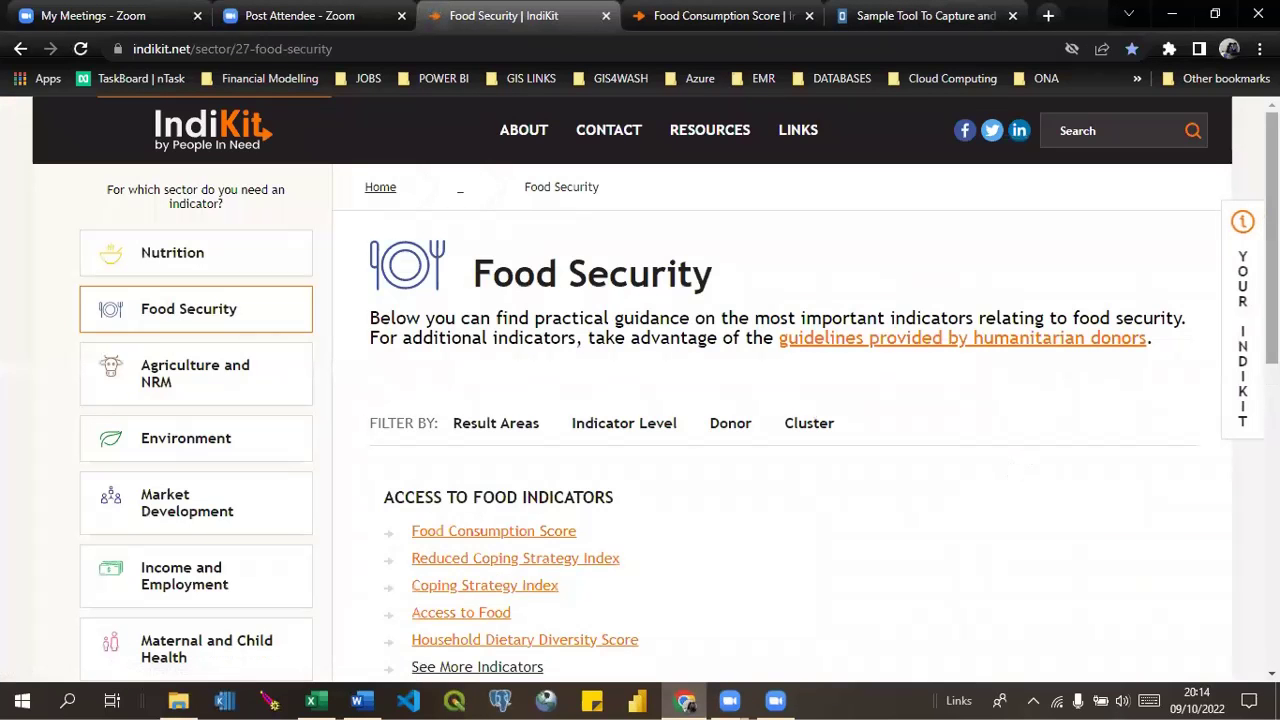
scroll(1030, 460, down, 1)
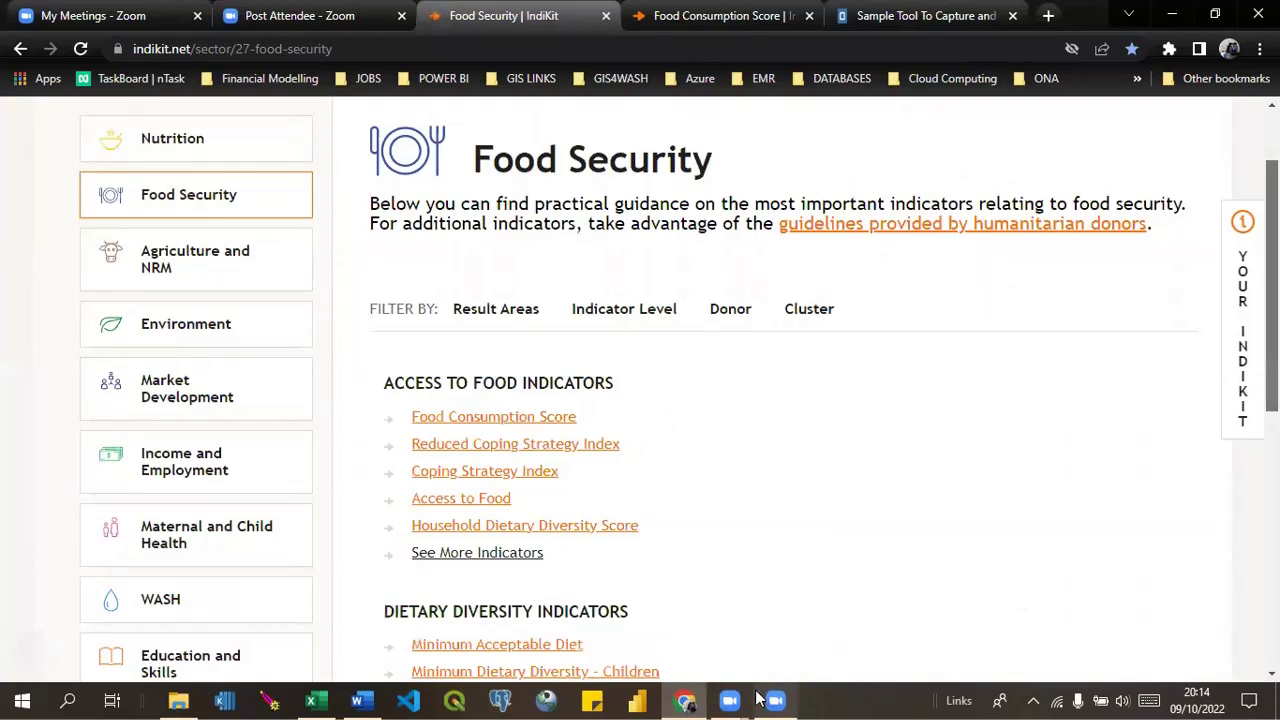
mouse_move(363, 698)
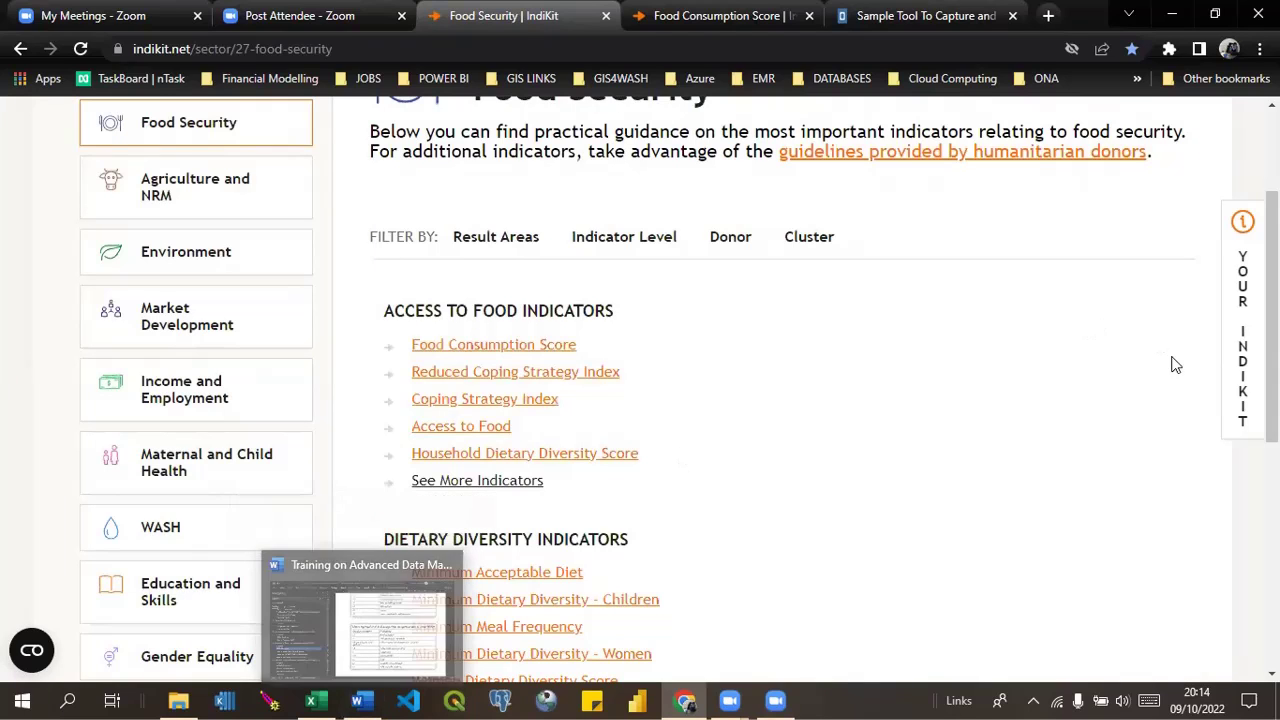
scroll(1272, 400, down, 3)
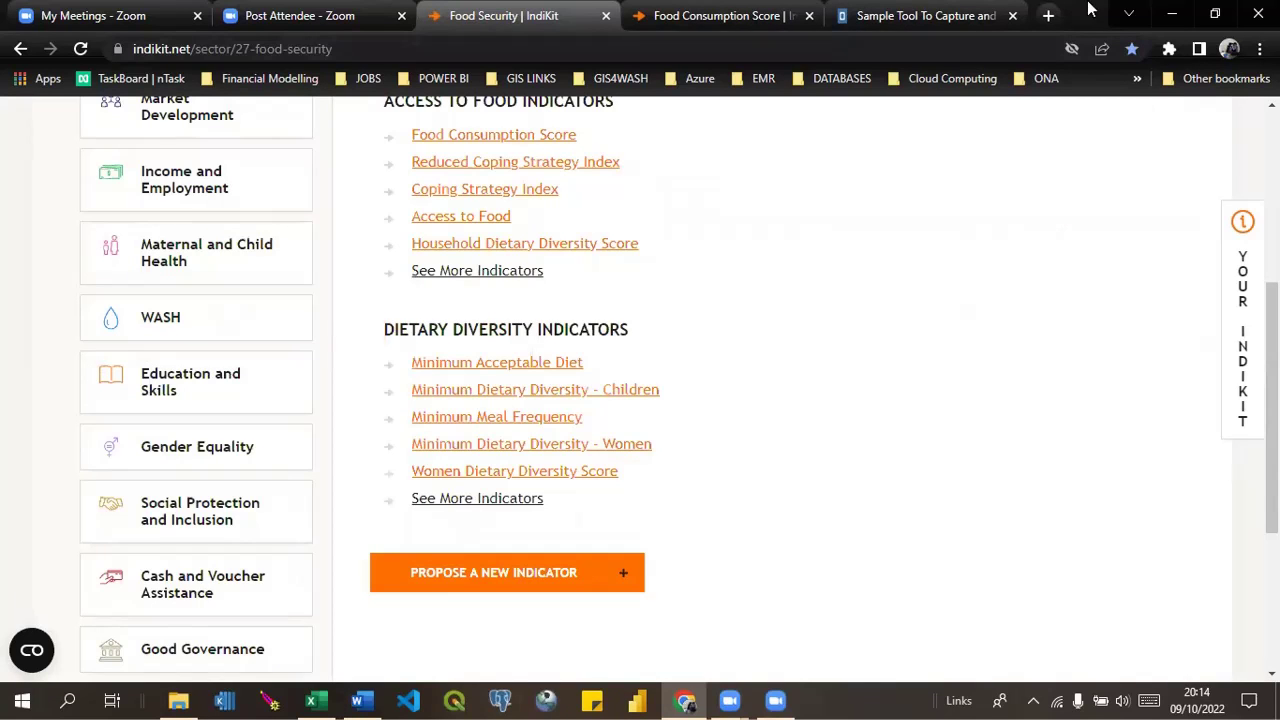
click(1172, 14)
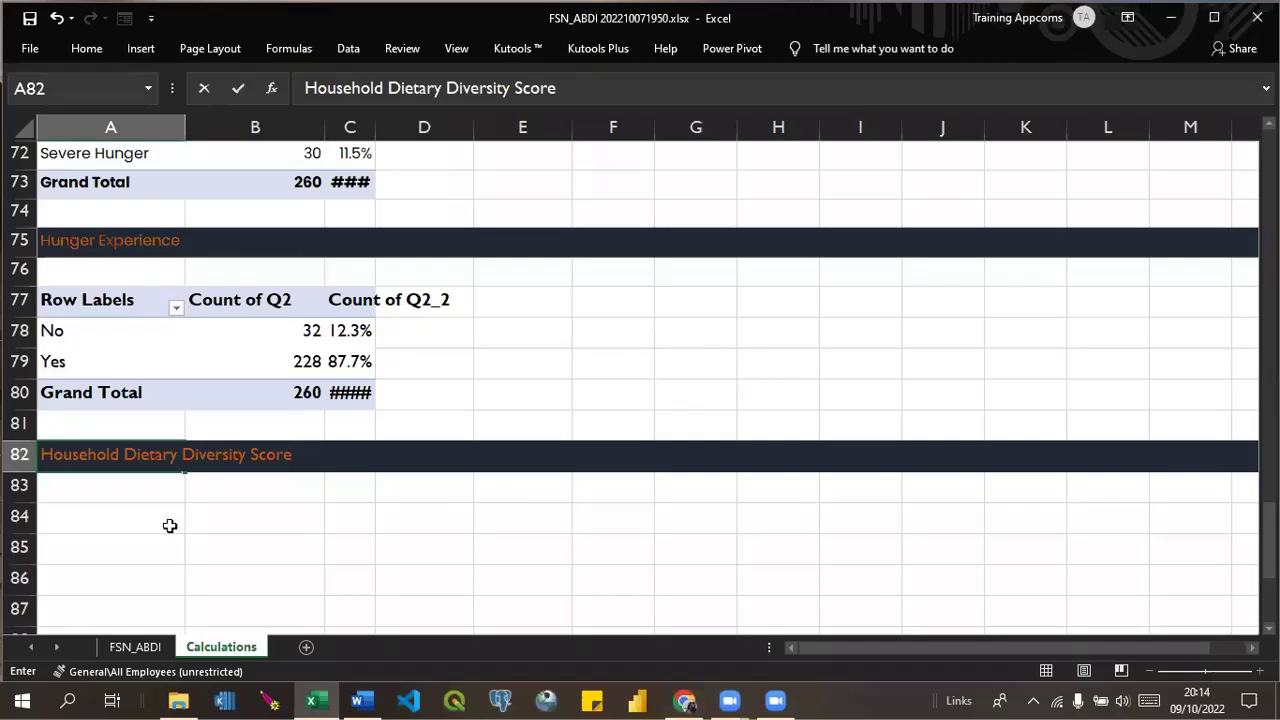
Select cell A84 under the Household Dietary Diversity Score heading, and review the HDDS definition and interpretation guidance in the Word training document.
click(86, 520)
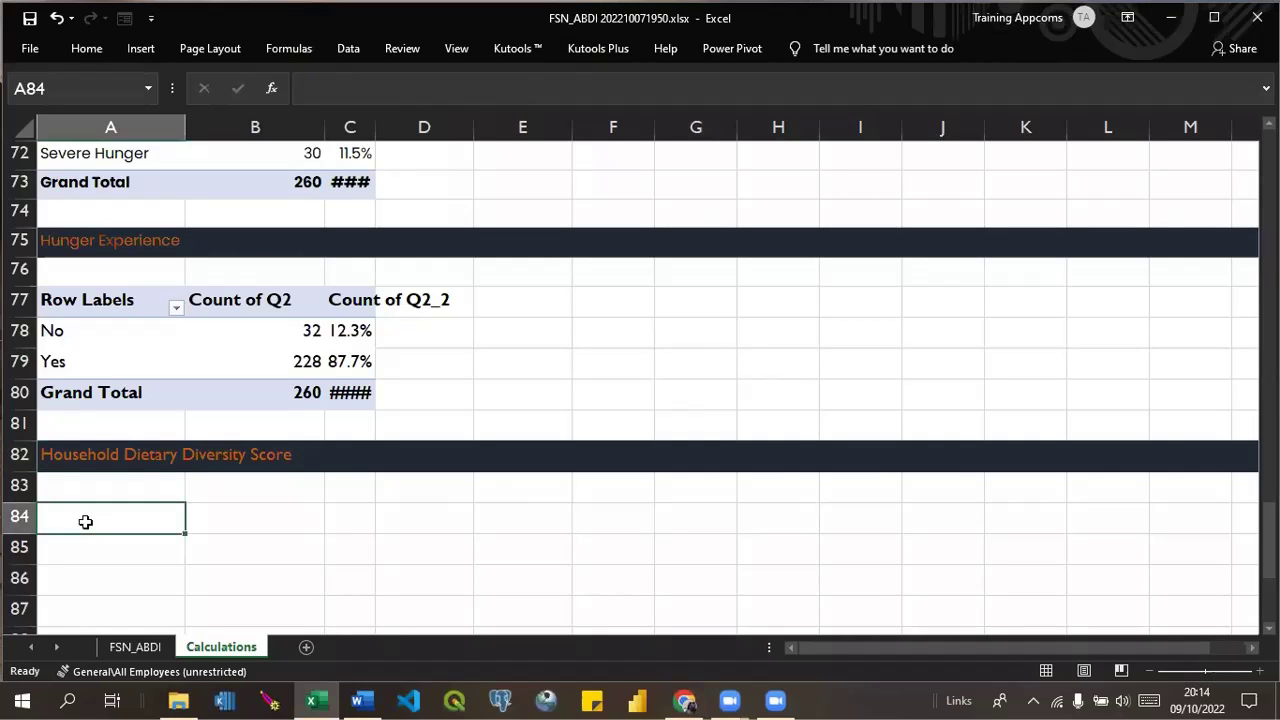
click(140, 50)
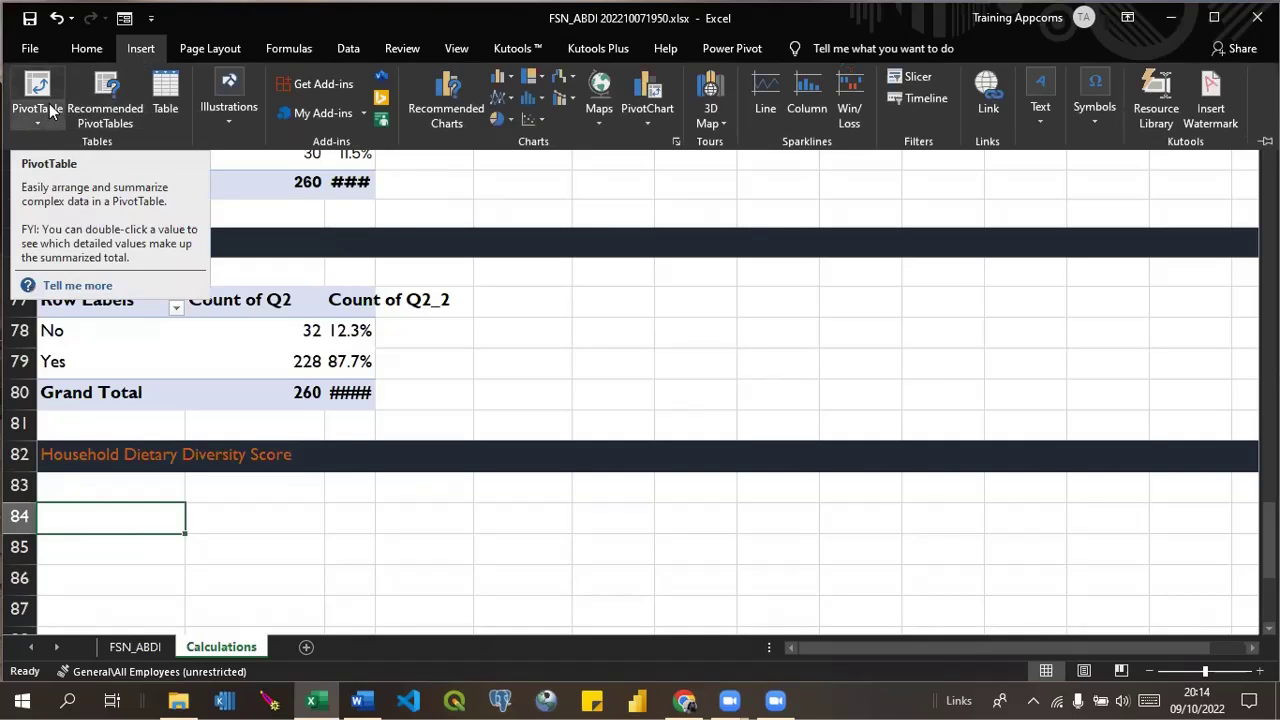
click(357, 700)
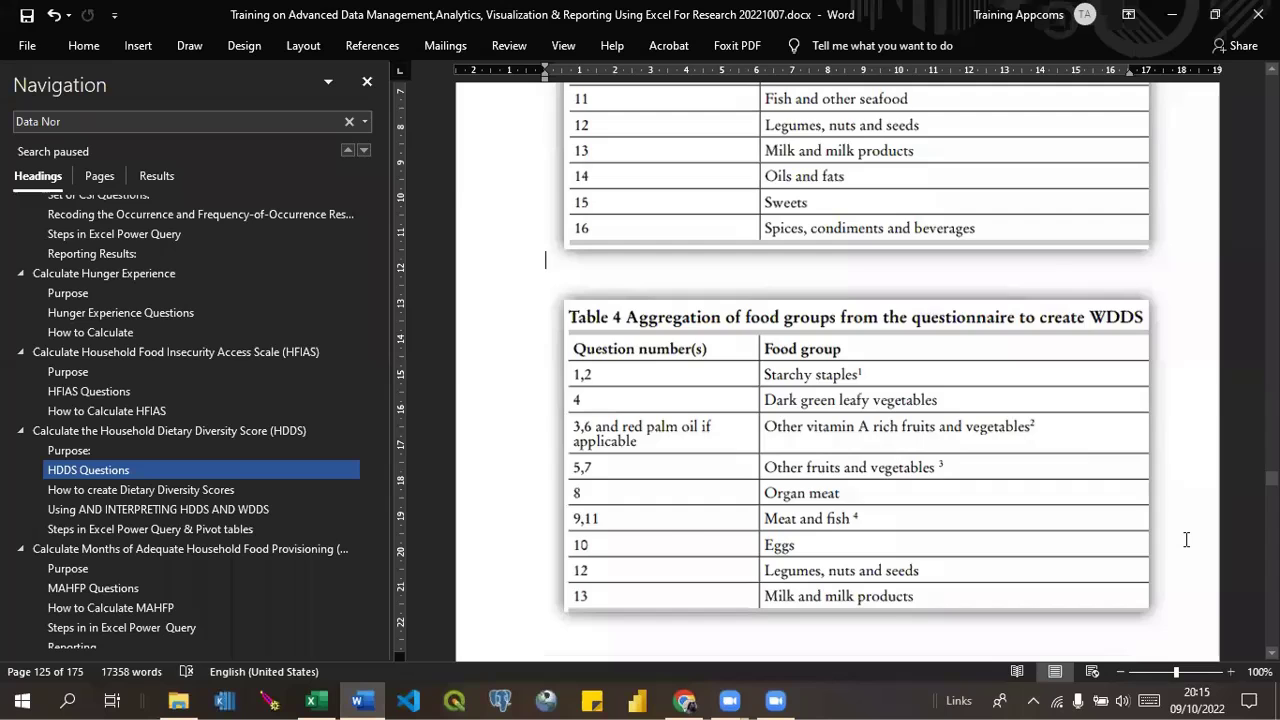
scroll(1186, 540, down, 5)
scroll(1186, 540, down, 8)
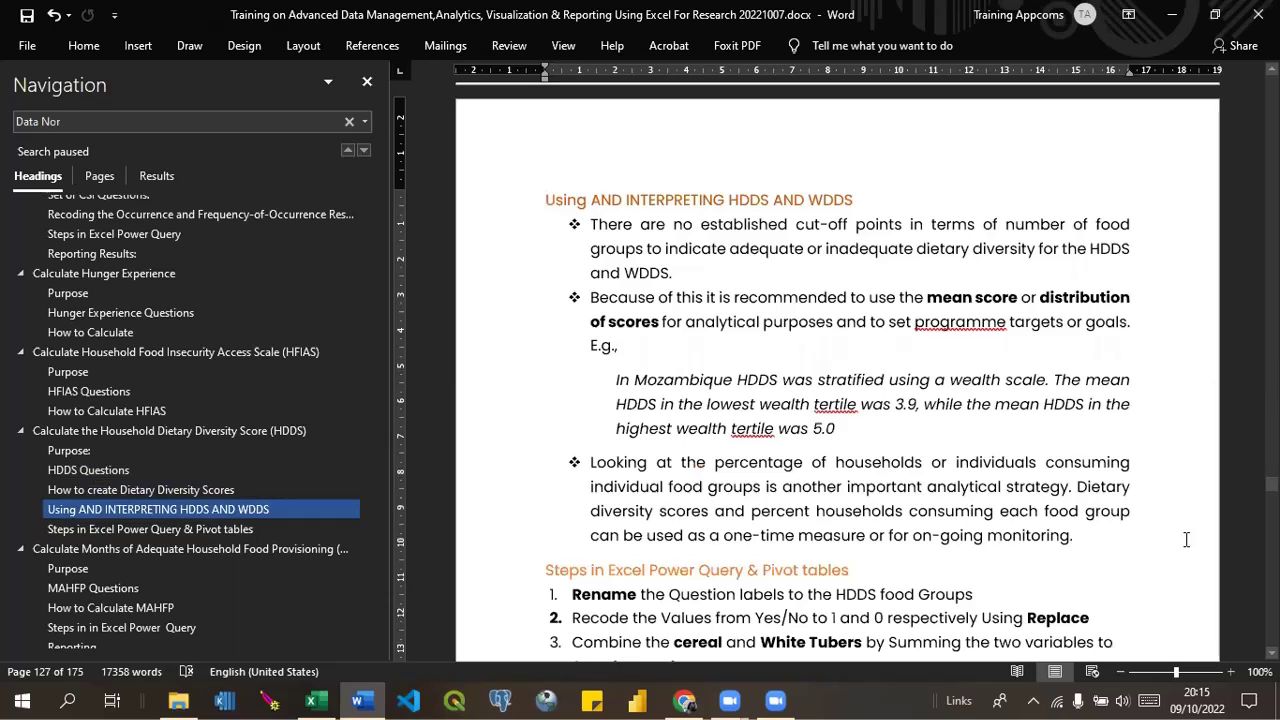
scroll(1186, 540, up, 10)
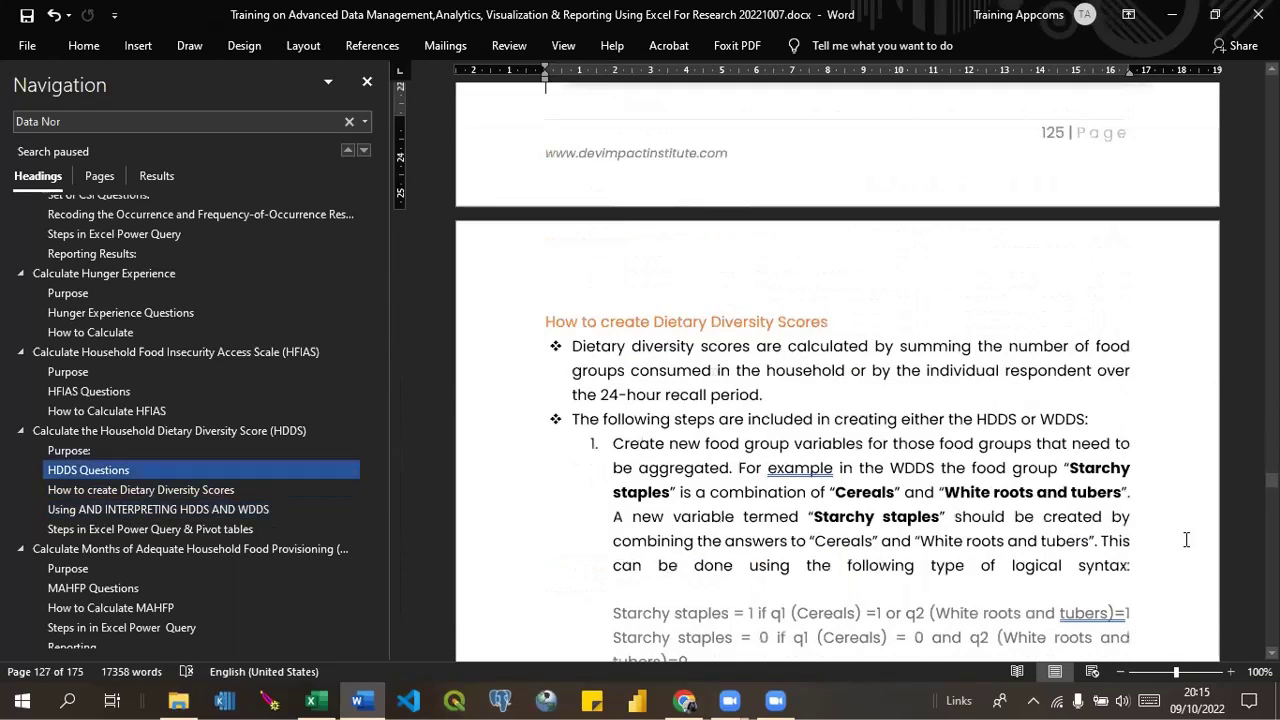
scroll(1186, 540, up, 10)
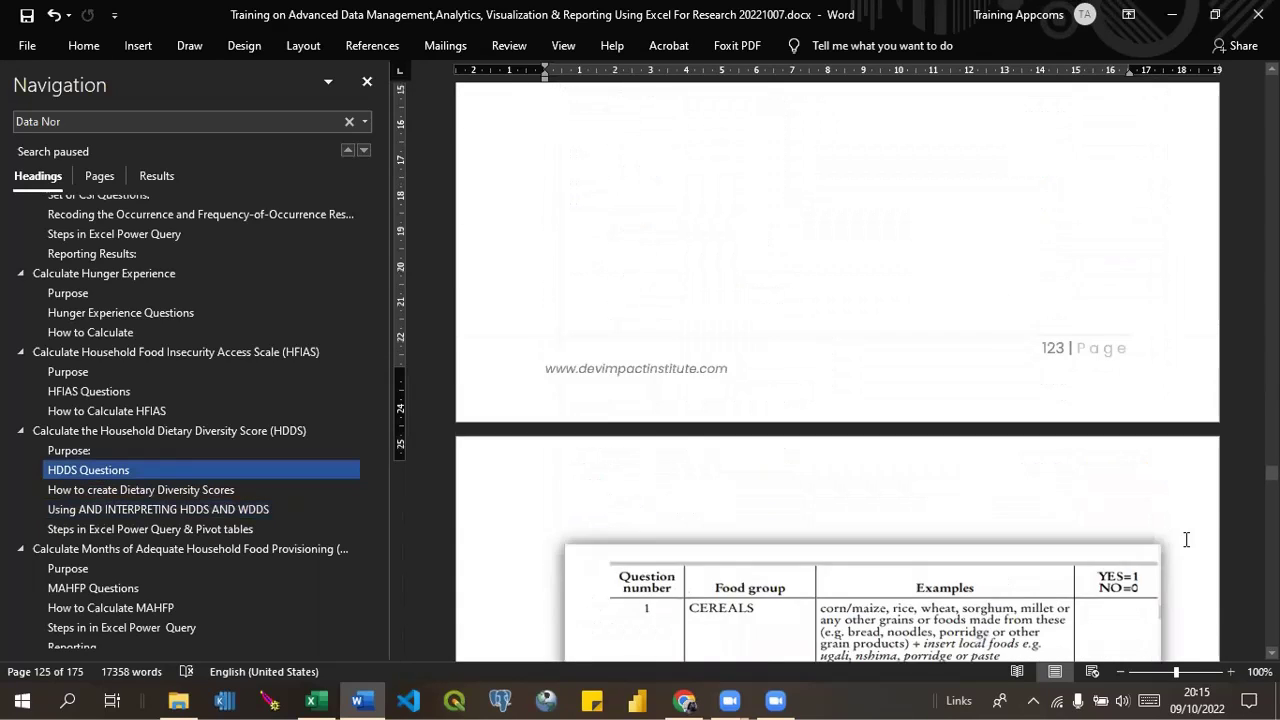
scroll(1187, 545, up, 10)
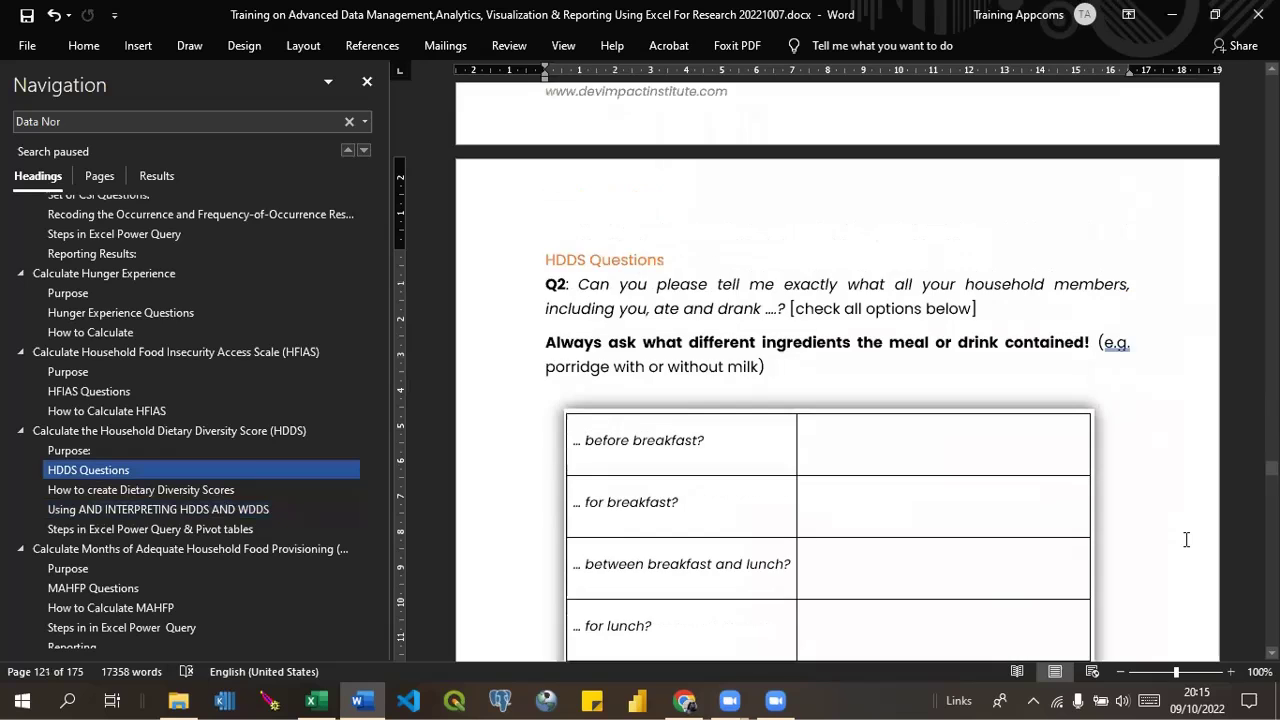
scroll(1186, 540, up, 10)
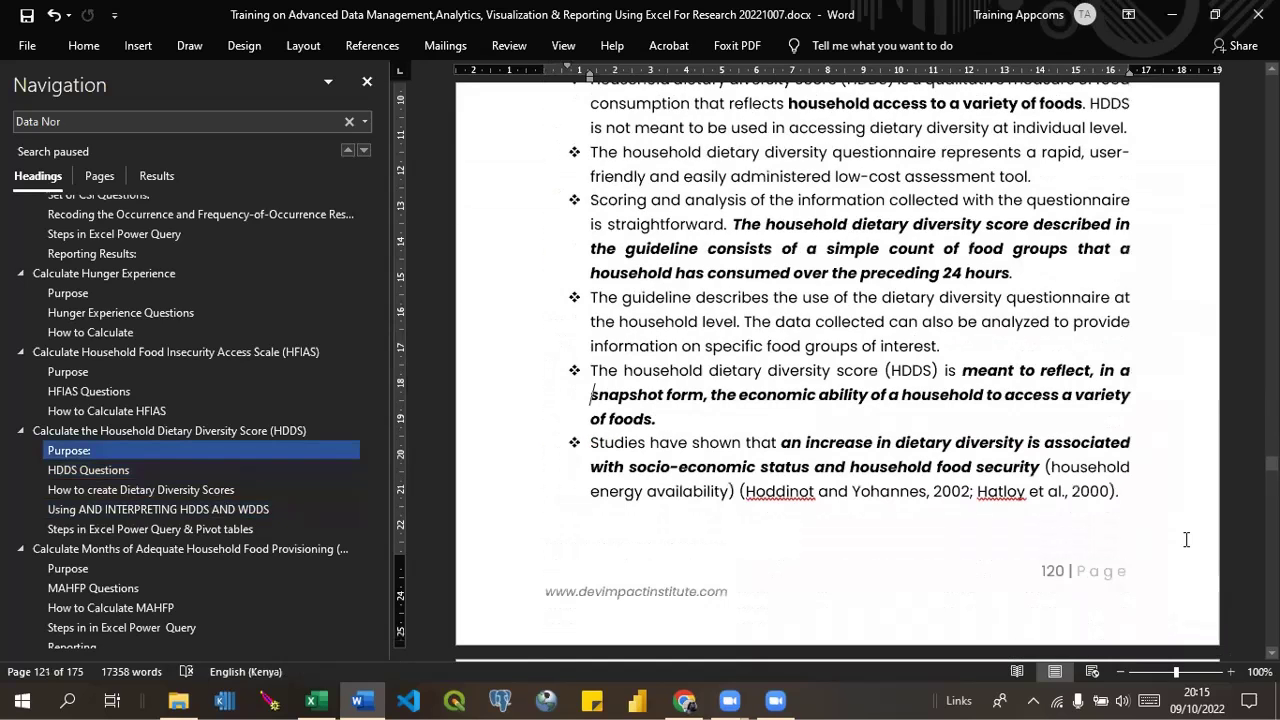
scroll(1186, 540, up, 5)
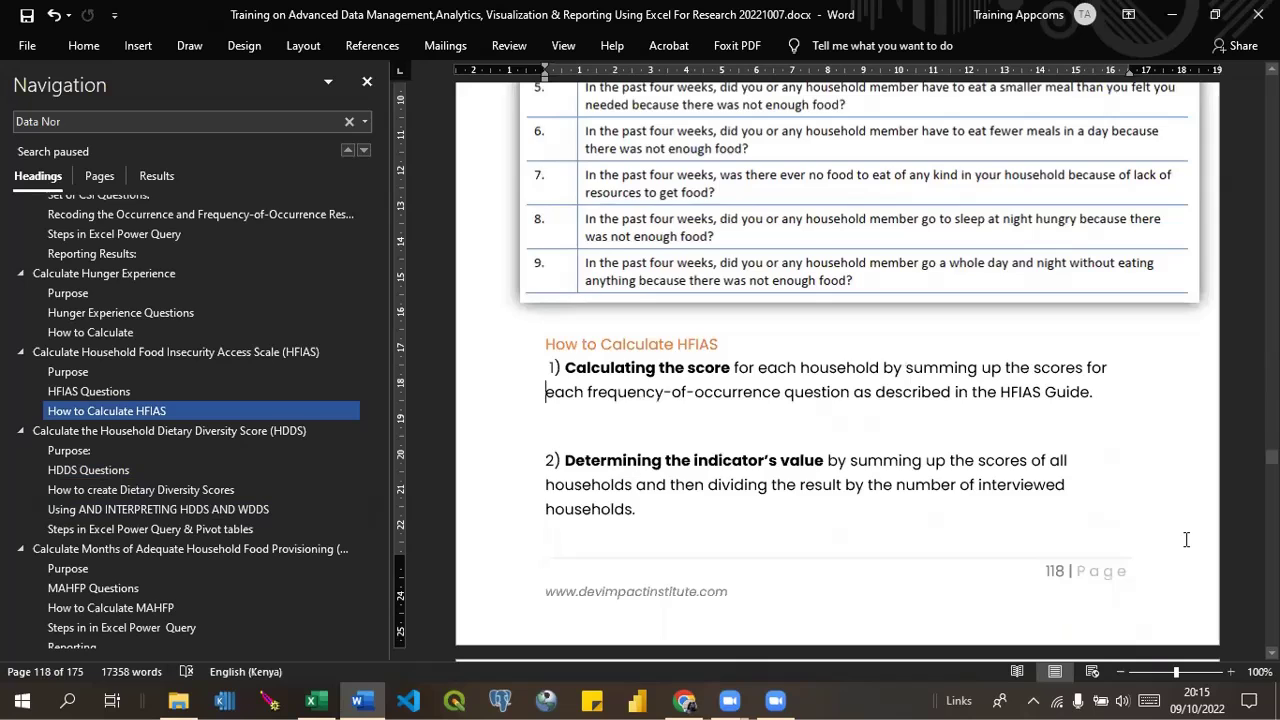
key(Page_Down)
key(Page_Down)
key(Page_Down)
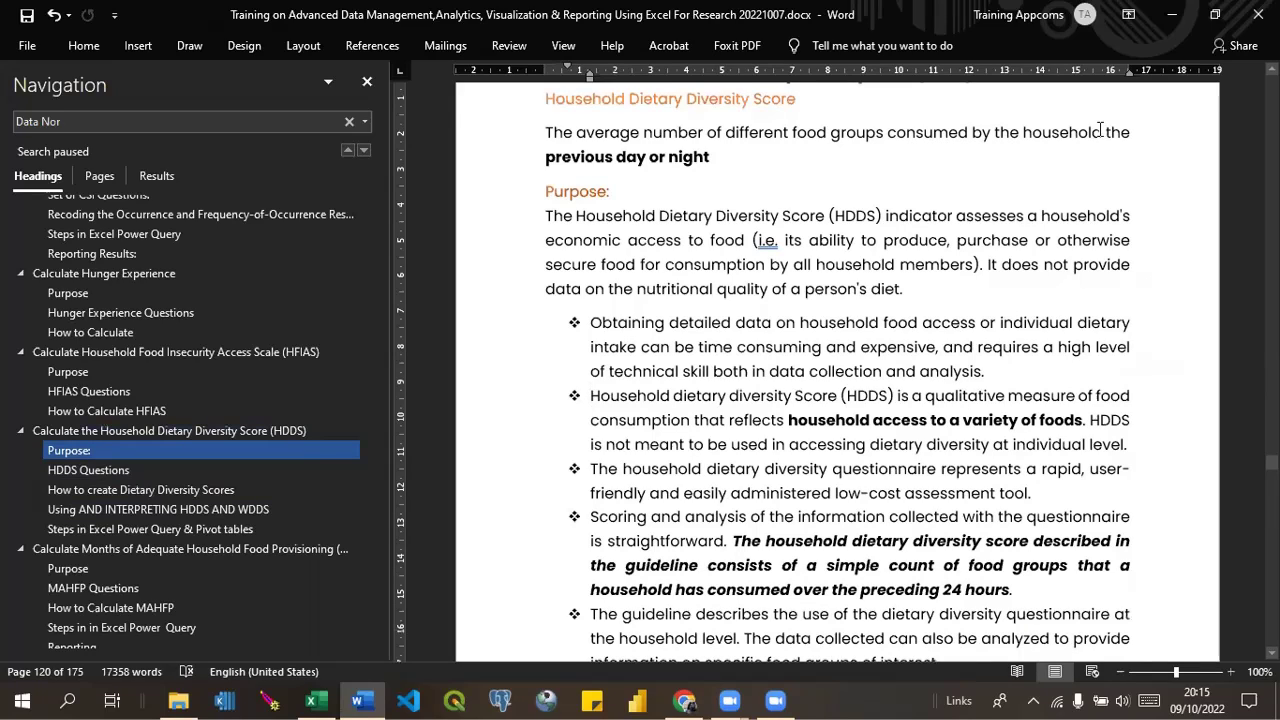
click(1169, 20)
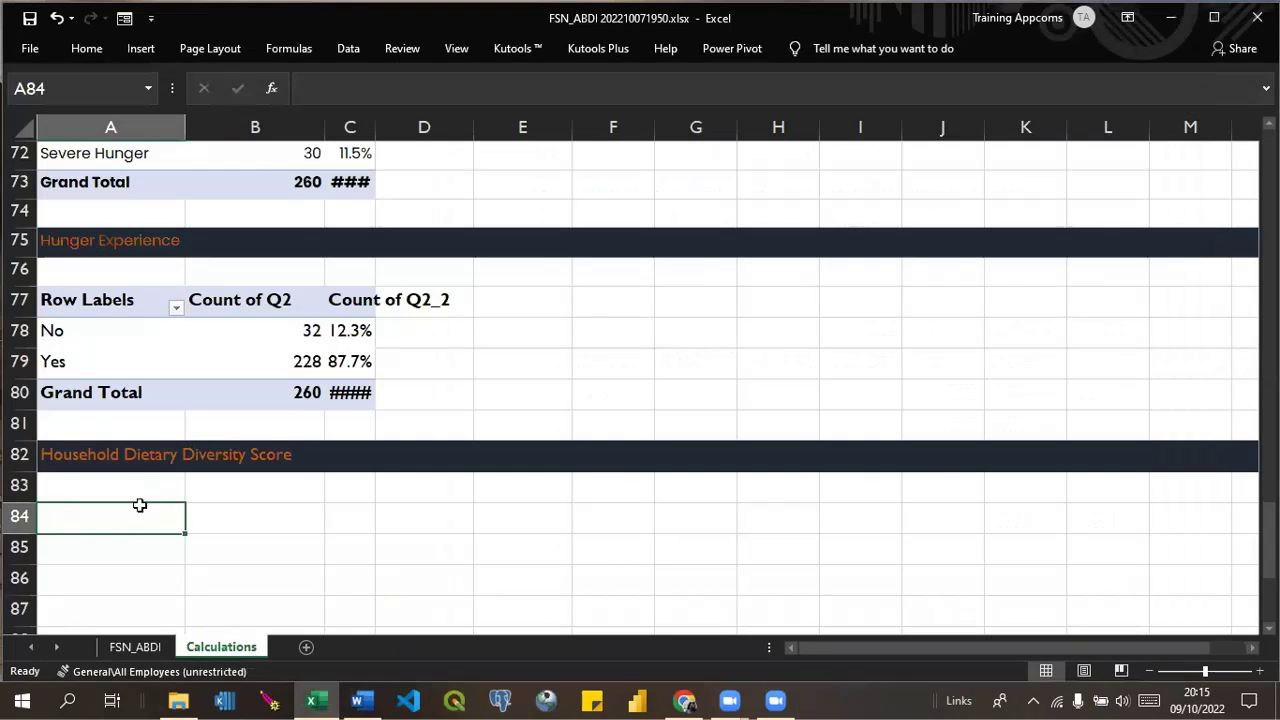
Insert a PivotTable from the FSN_ABDI table at cell A84 of the Calculations sheet.
click(139, 49)
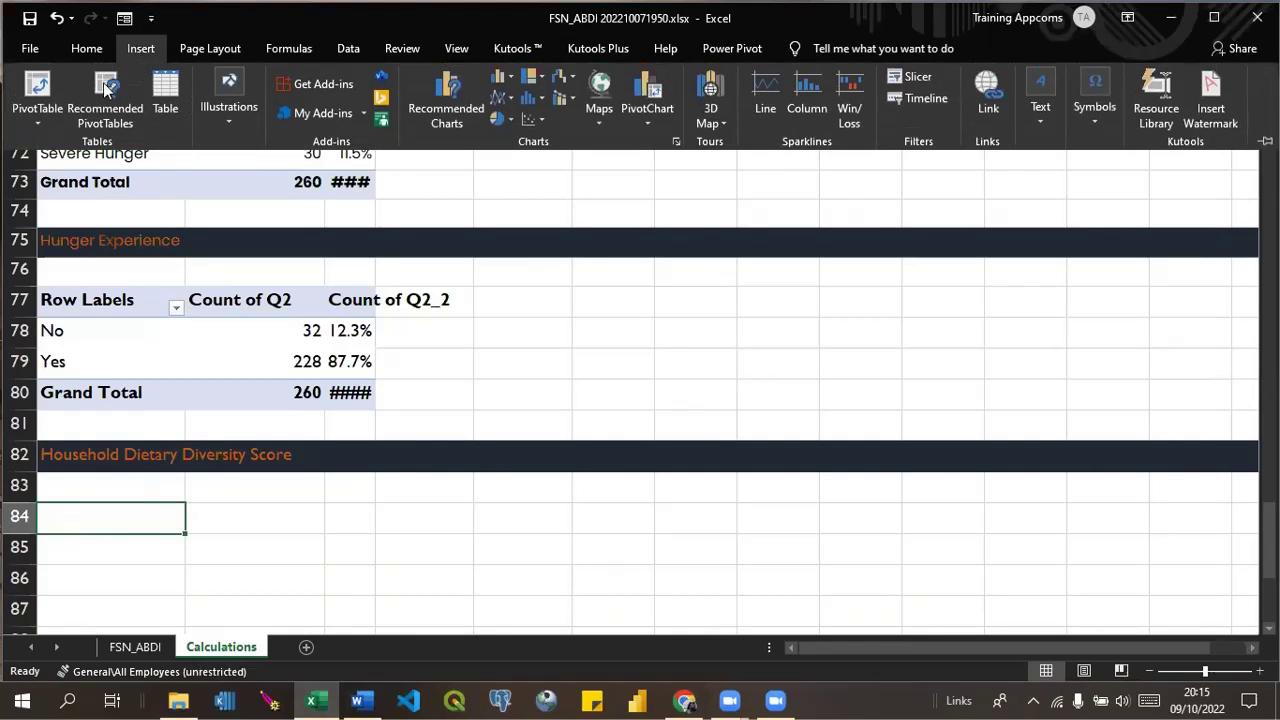
click(41, 118)
click(50, 144)
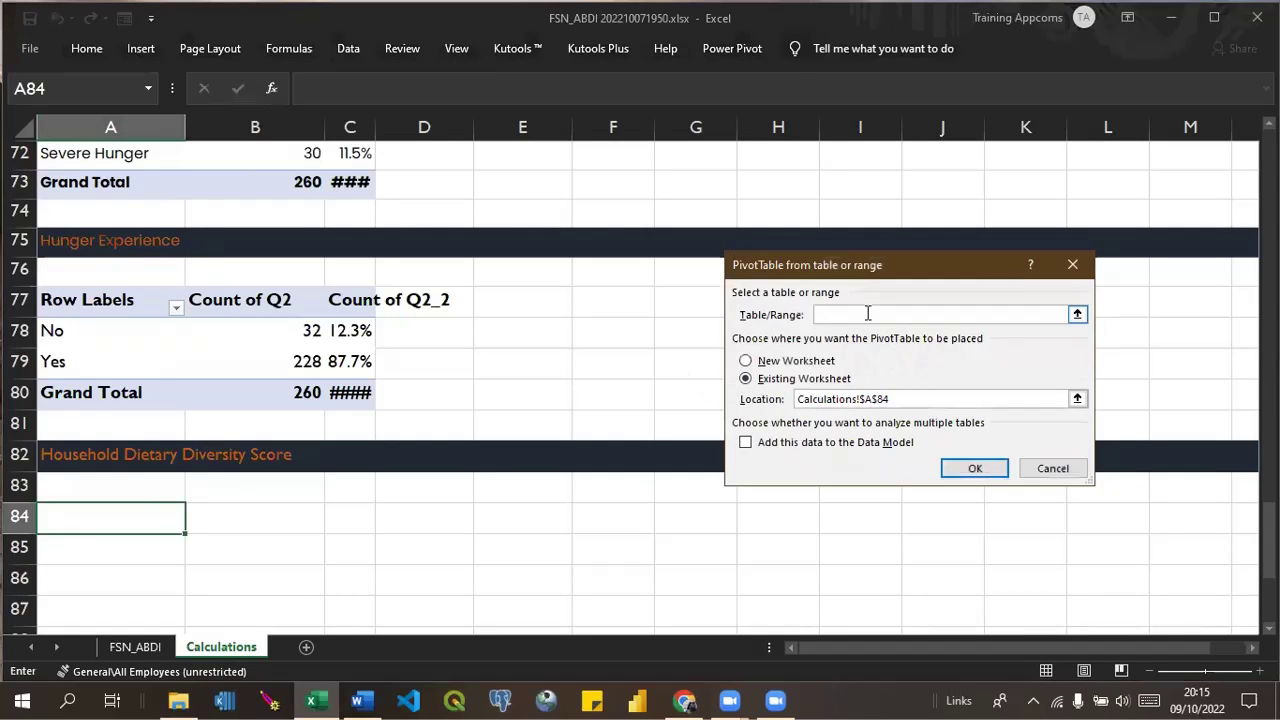
text(FSN_ABDI)
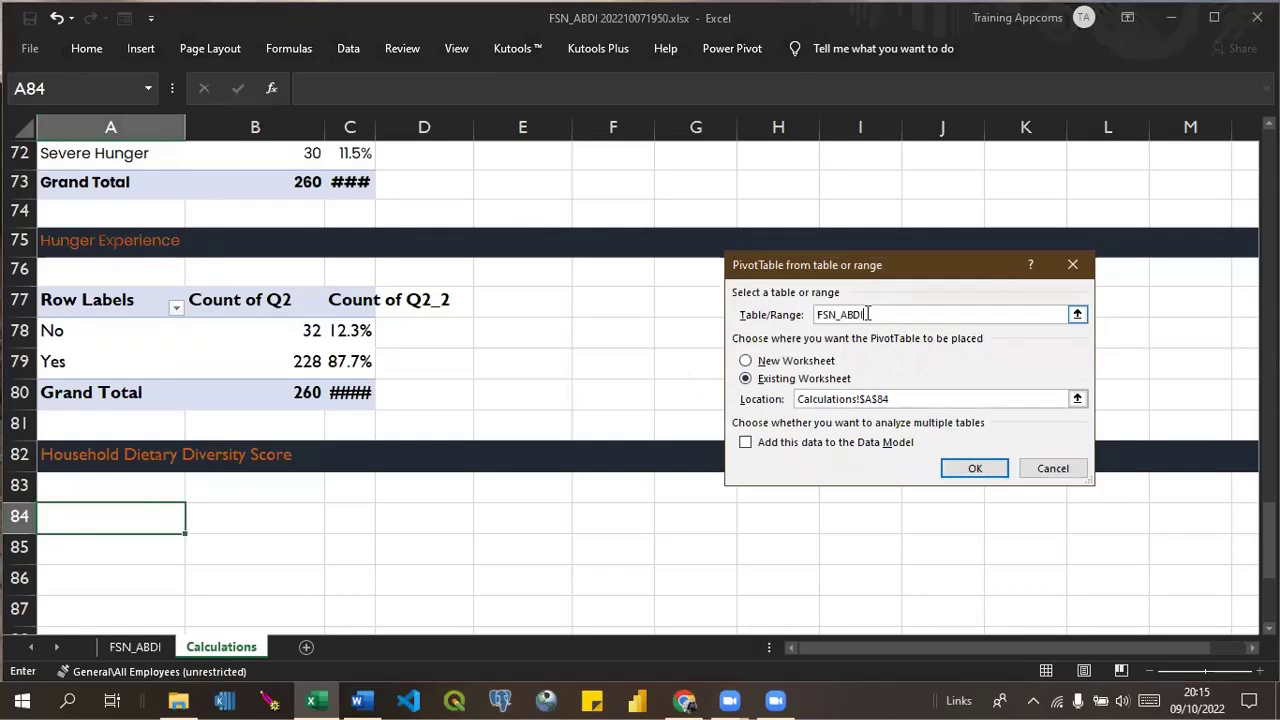
click(975, 478)
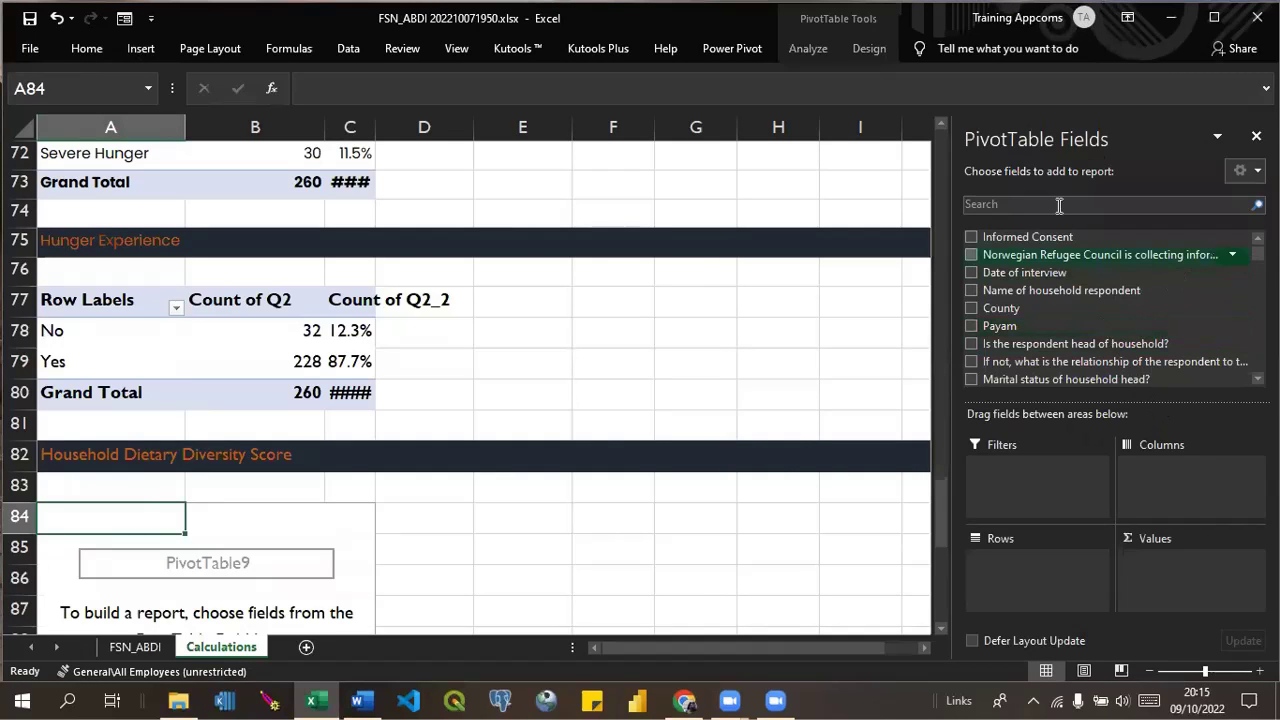
Search the pivot fields for HDDS and add the HDDS field to the PivotTable's values.
click(1043, 203)
text(HD)
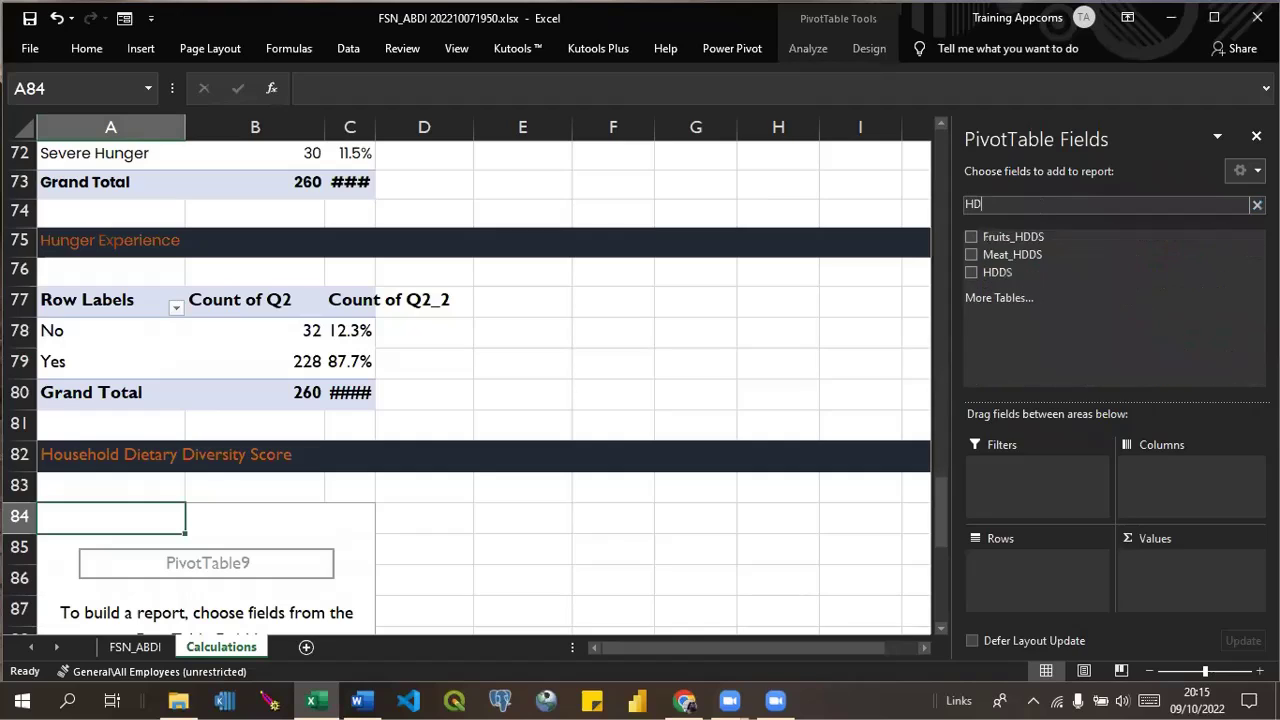
text(S)
key(BackSpace)
drag(997, 272, 1187, 582)
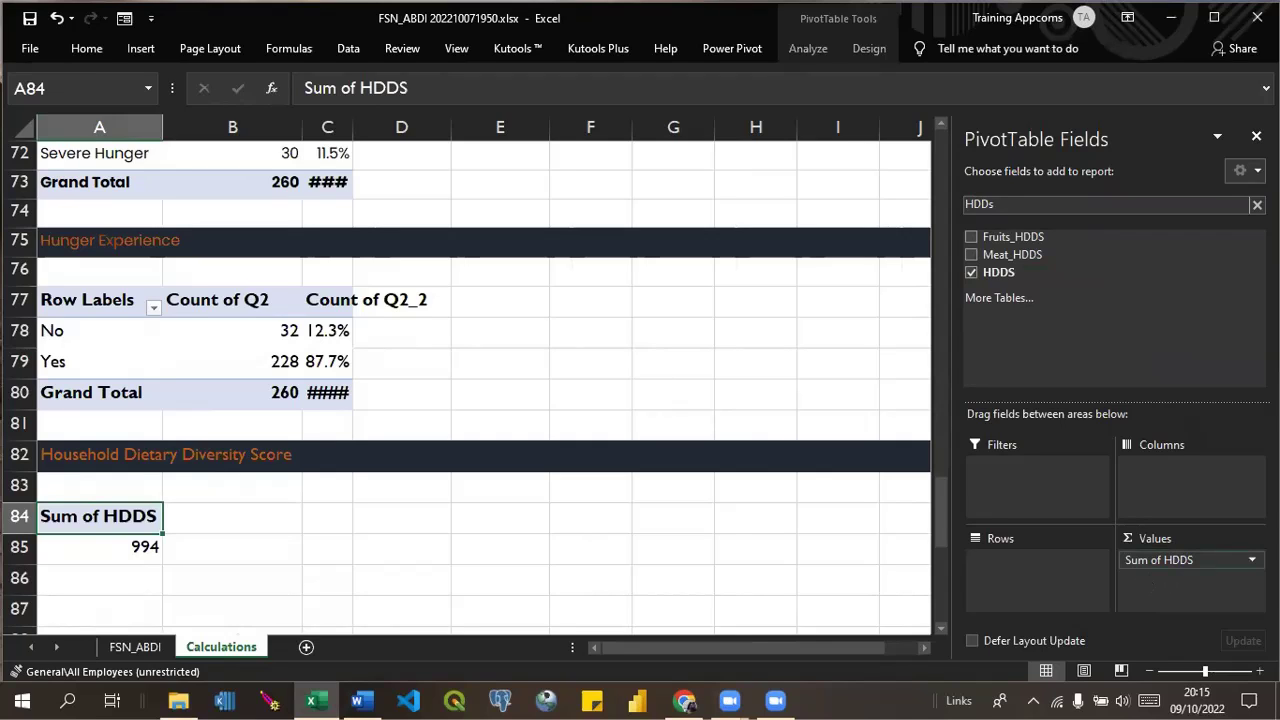
Open the HDDS value field's settings and summarize it by Average.
click(1246, 560)
click(1195, 539)
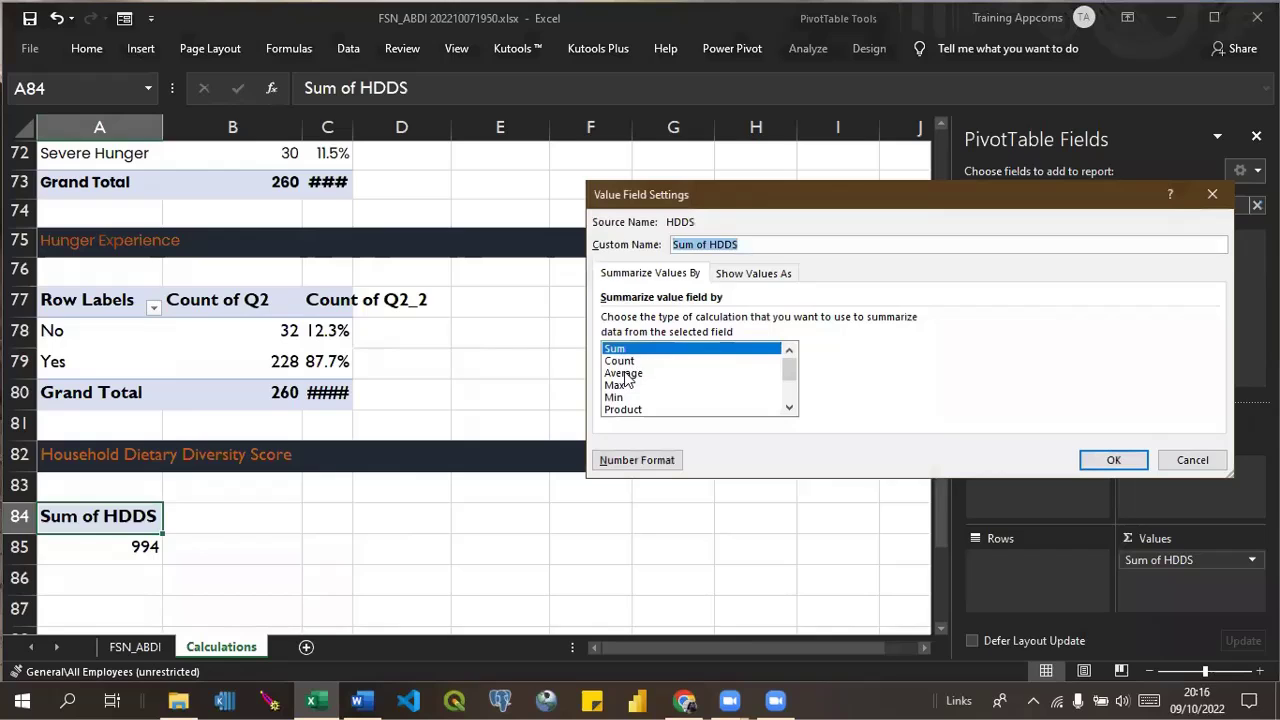
click(623, 373)
click(753, 275)
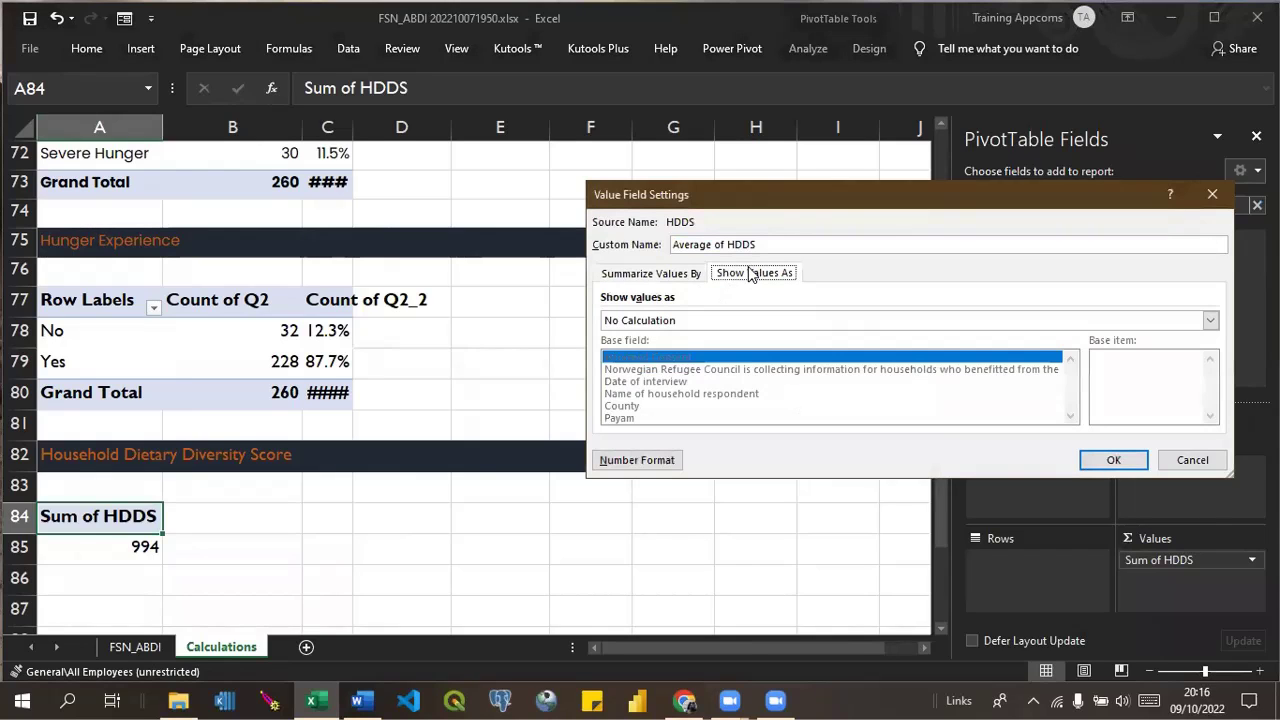
click(668, 279)
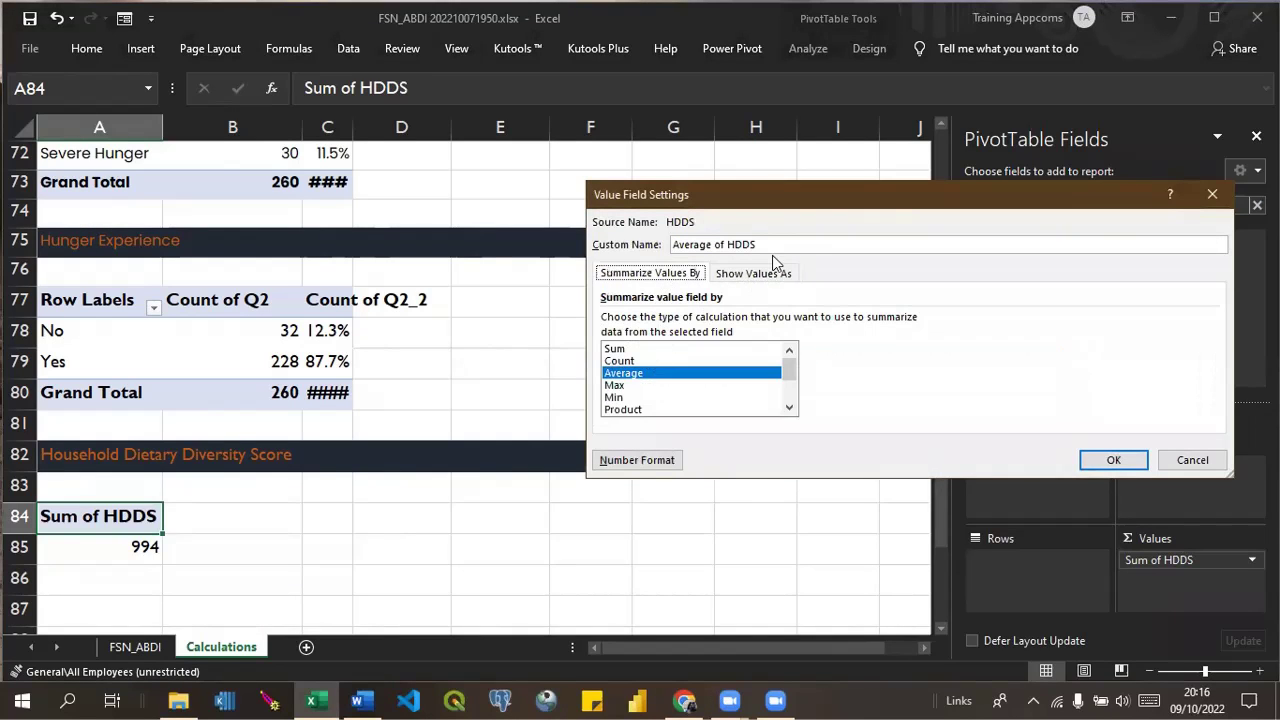
Format the averaged HDDS value as Number with 0 decimal places and apply the value field settings.
click(636, 467)
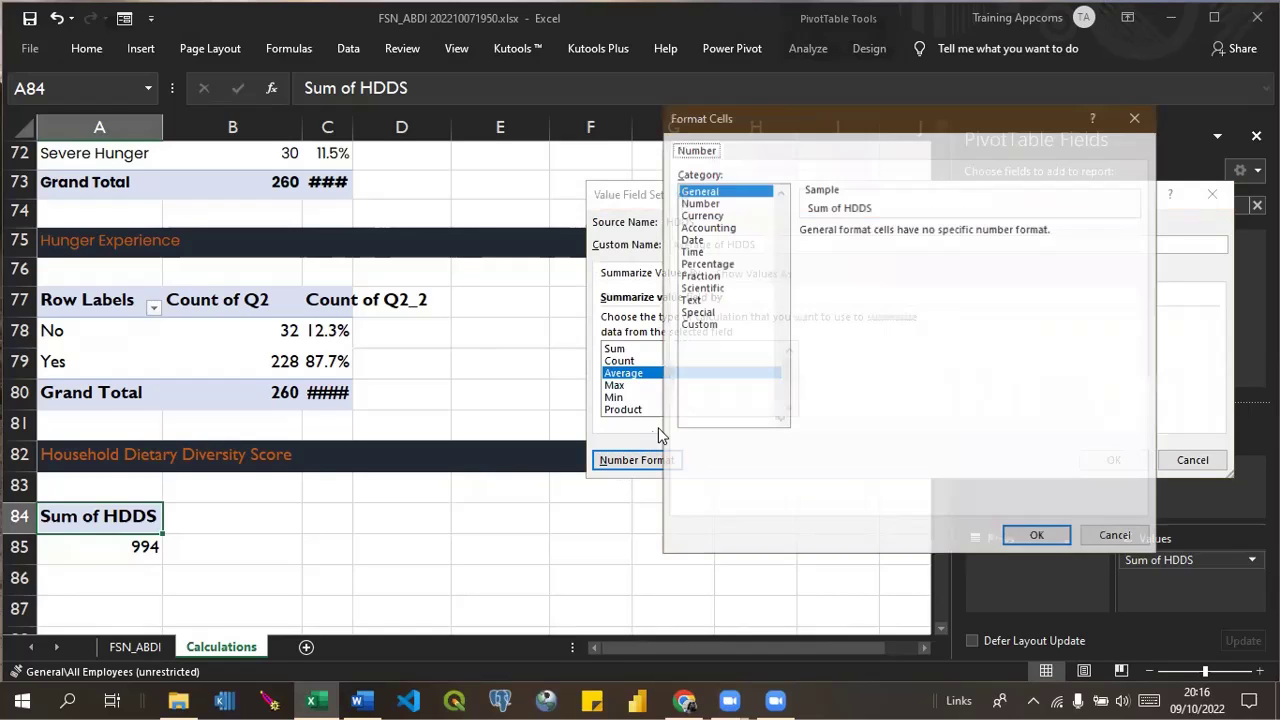
click(699, 203)
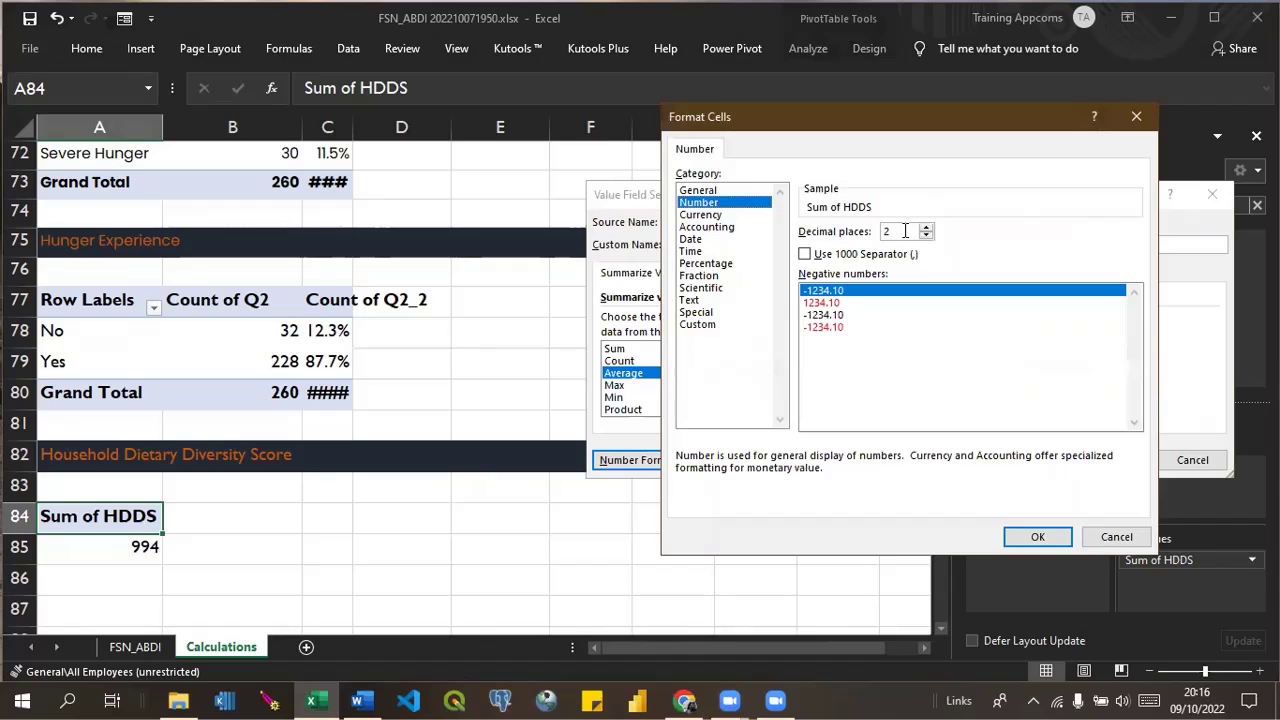
click(927, 227)
click(927, 236)
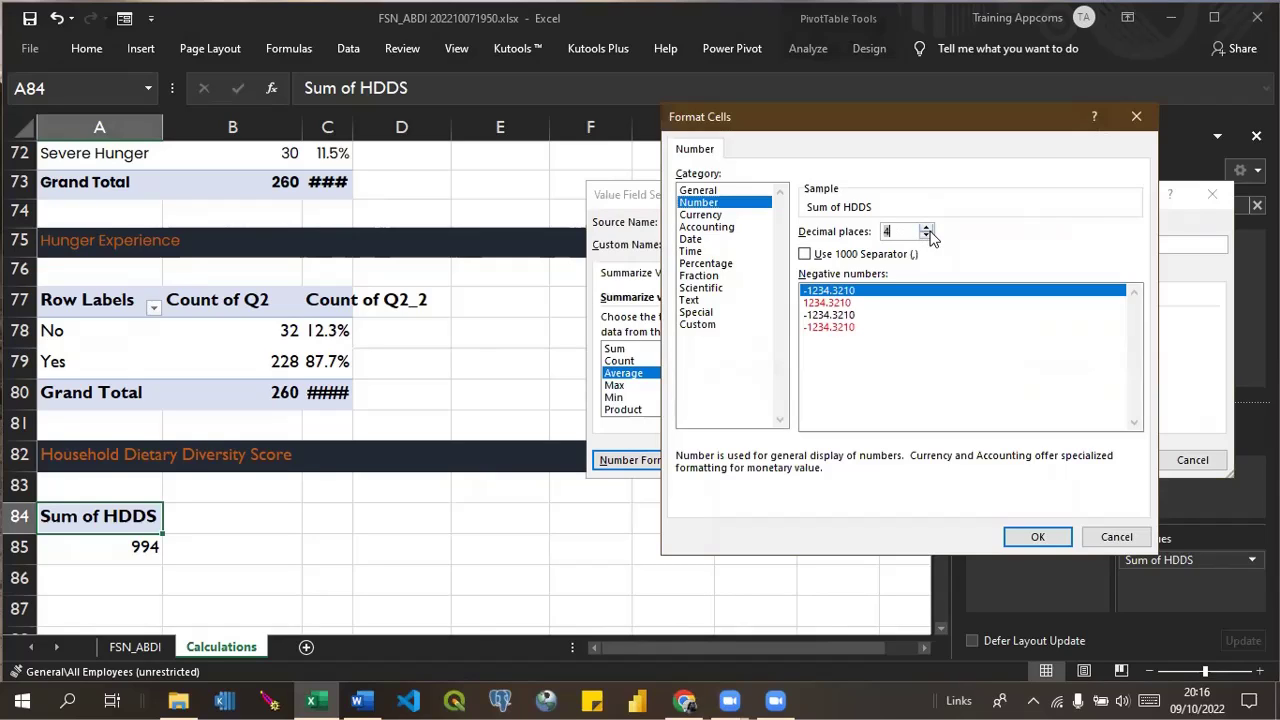
click(927, 236)
click(927, 236)
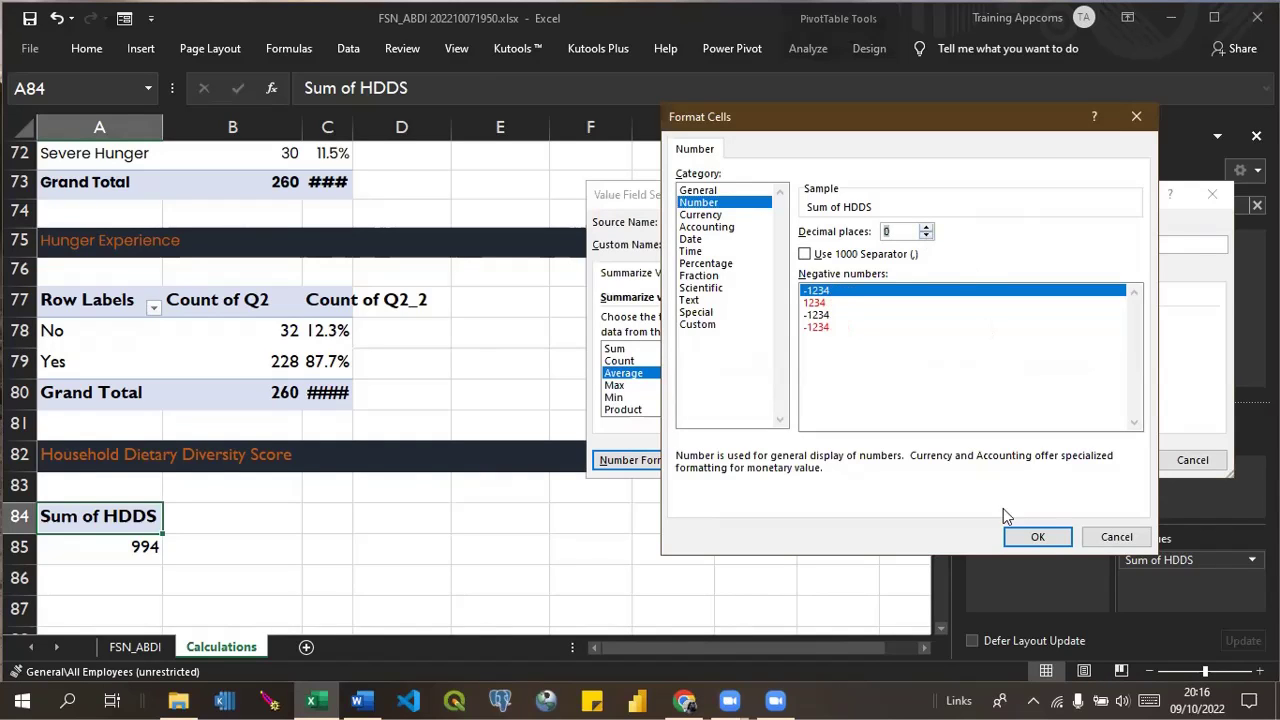
click(1038, 538)
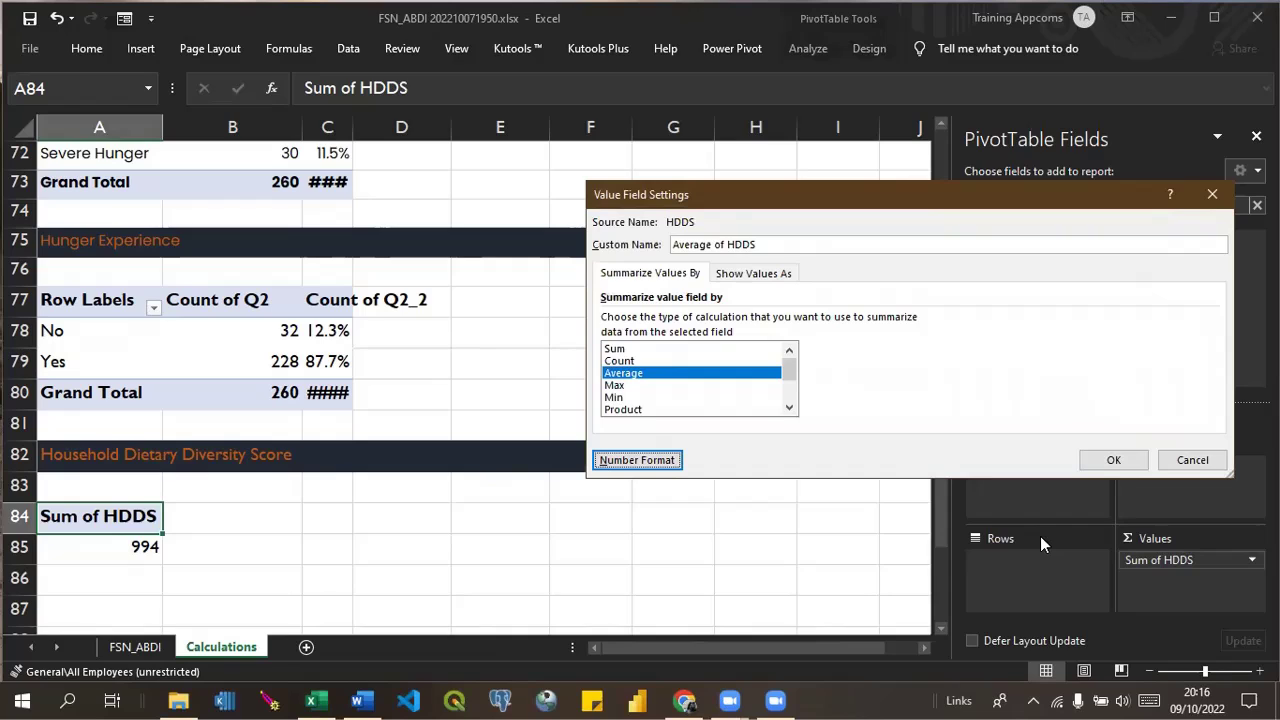
click(1112, 460)
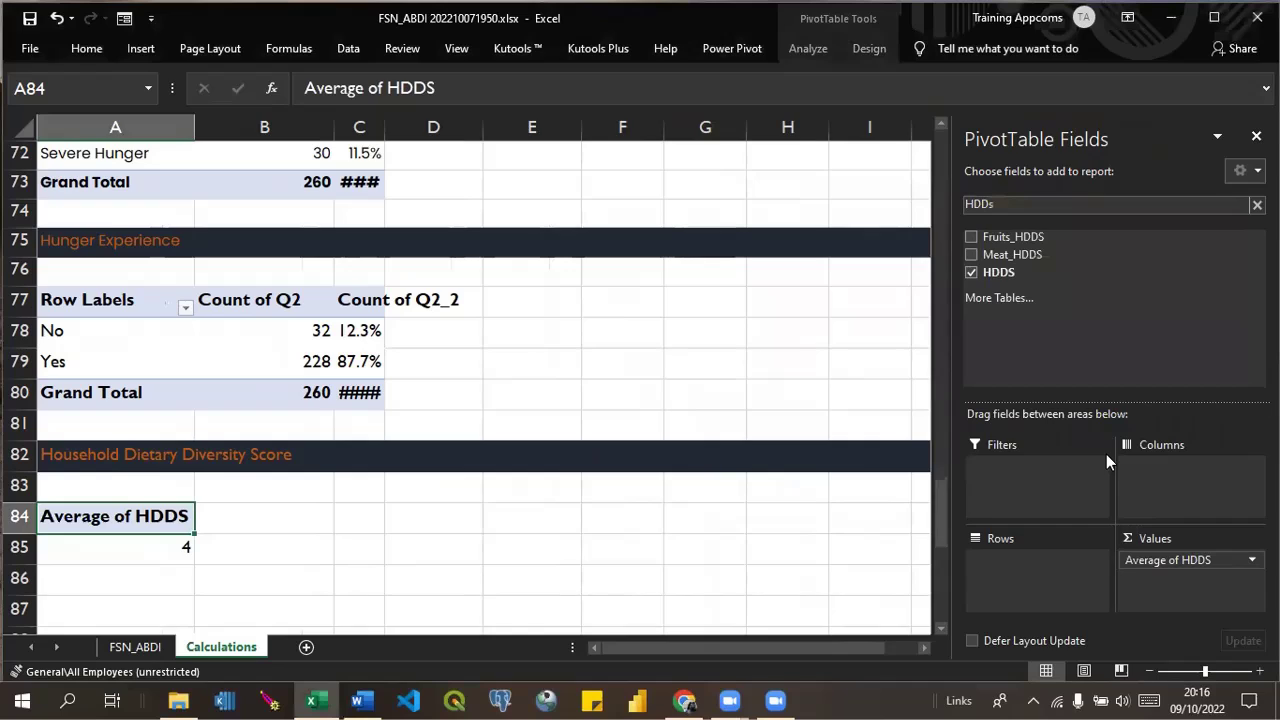
Check the unrounded average HDDS value in cell A85 of the PivotTable.
click(239, 552)
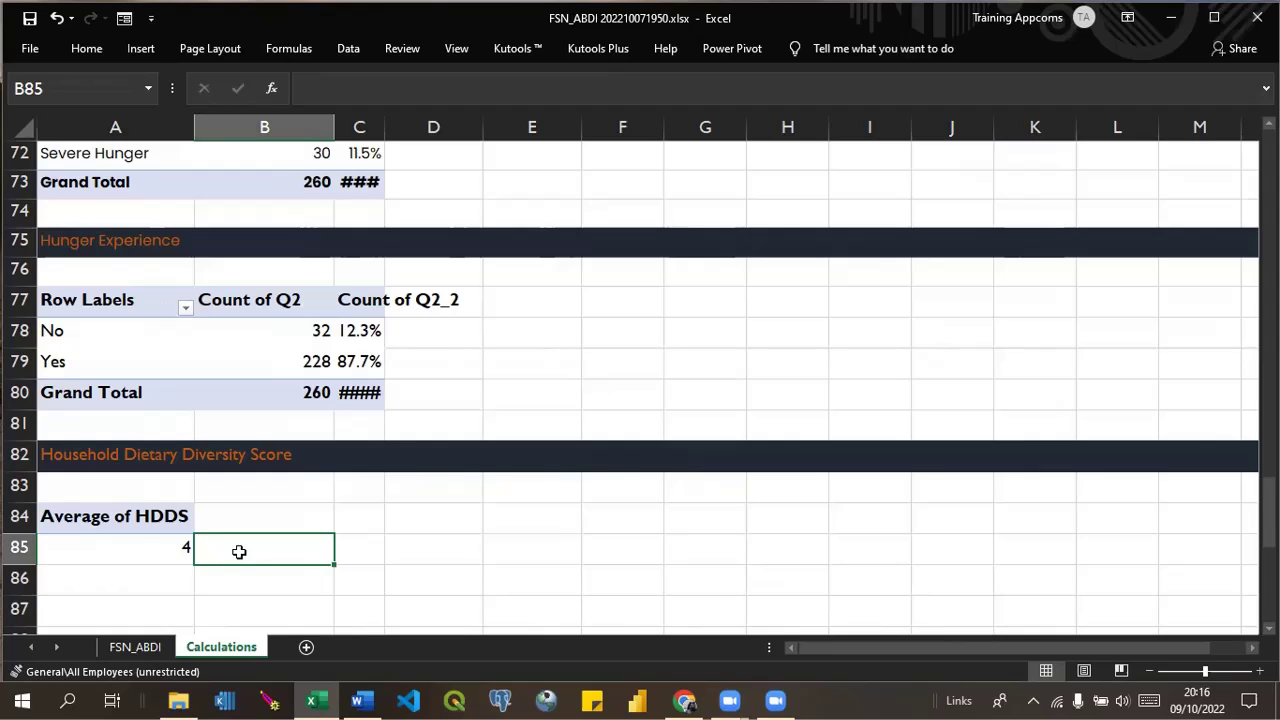
click(147, 540)
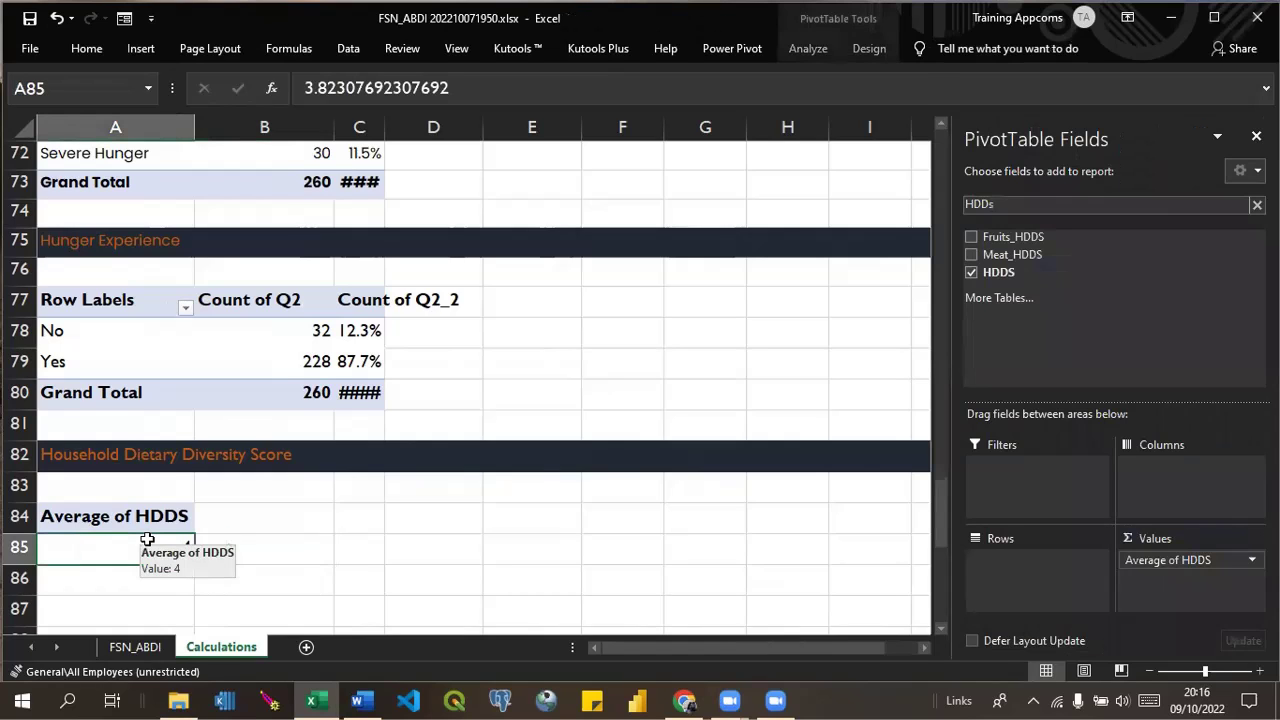
click(350, 550)
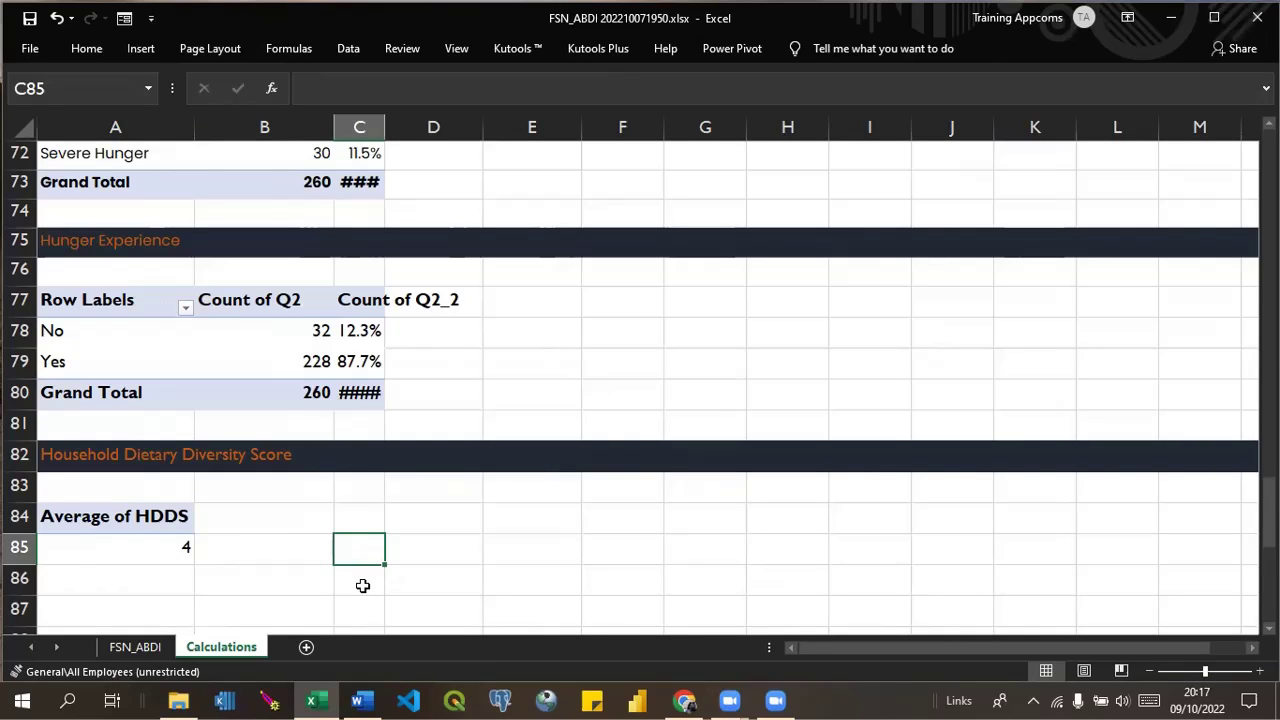
click(362, 586)
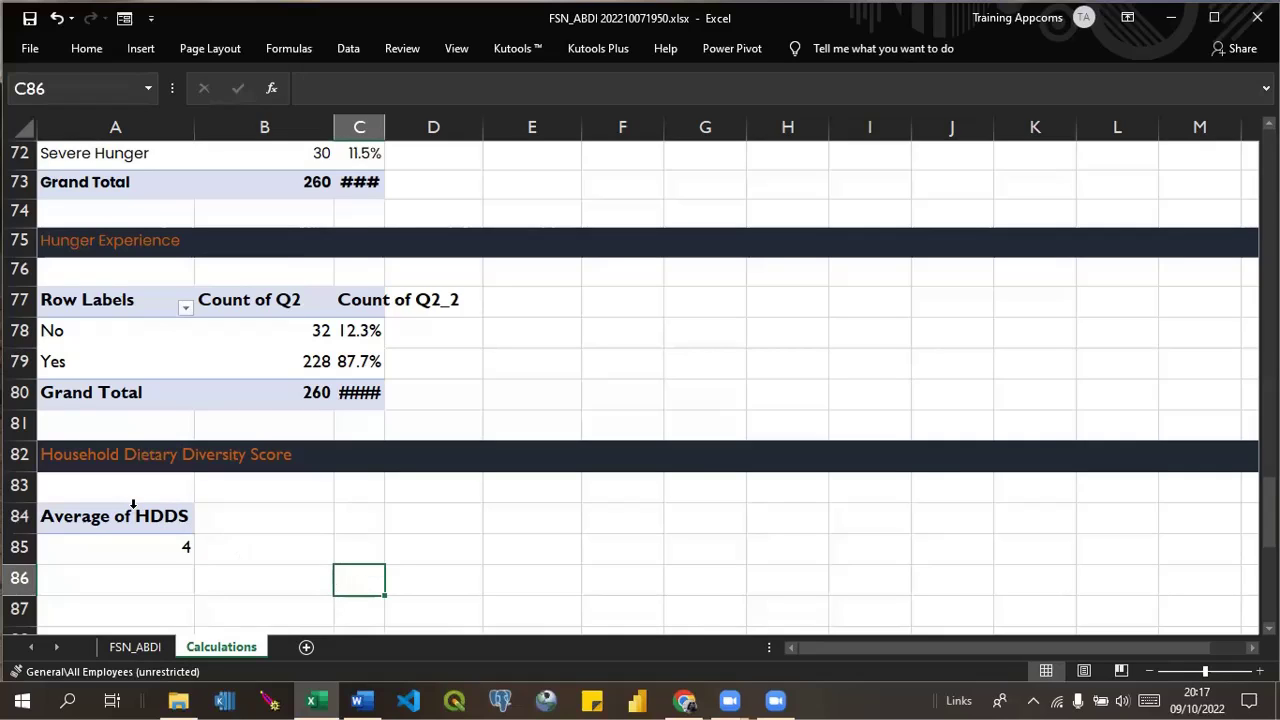
mouse_move(138, 547)
click(264, 549)
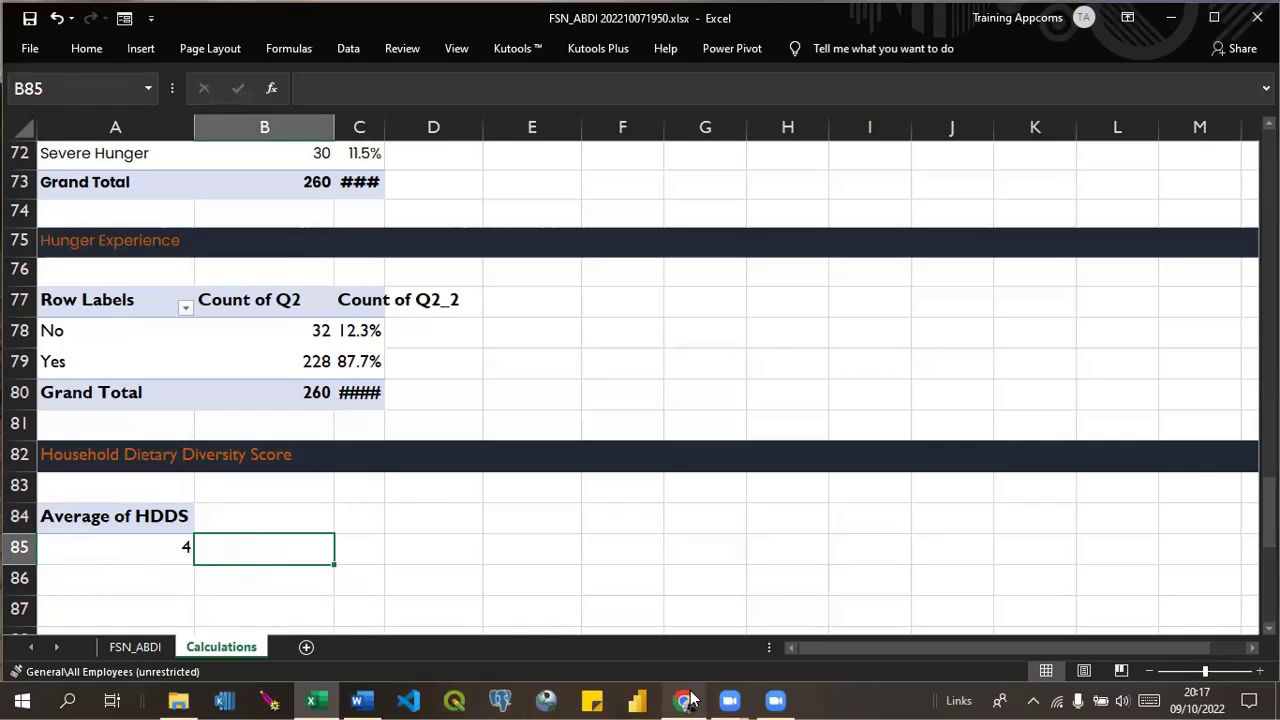
In Zoom's folder prompt, save the recording to Training Videos on Food Secutrity & Nutrition Analysis, inside the client's folder under Desktop, AppComs IM 2022, October Consultancy.
click(686, 700)
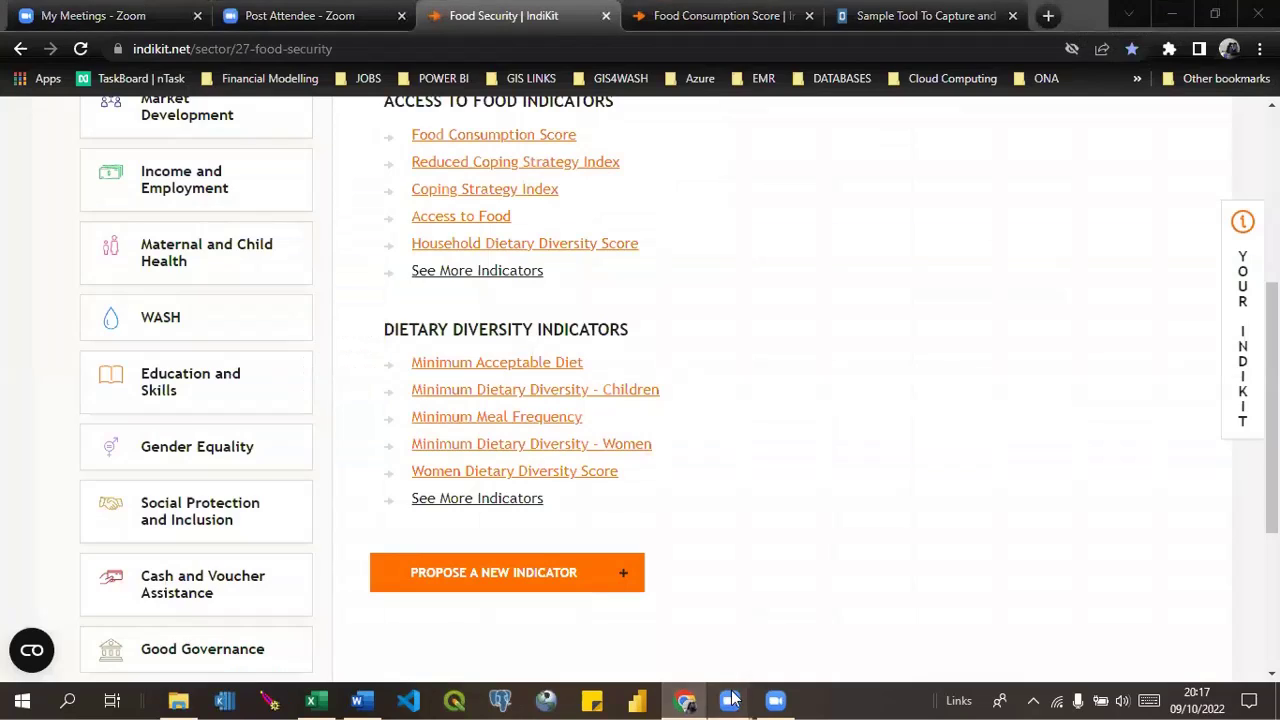
mouse_move(780, 700)
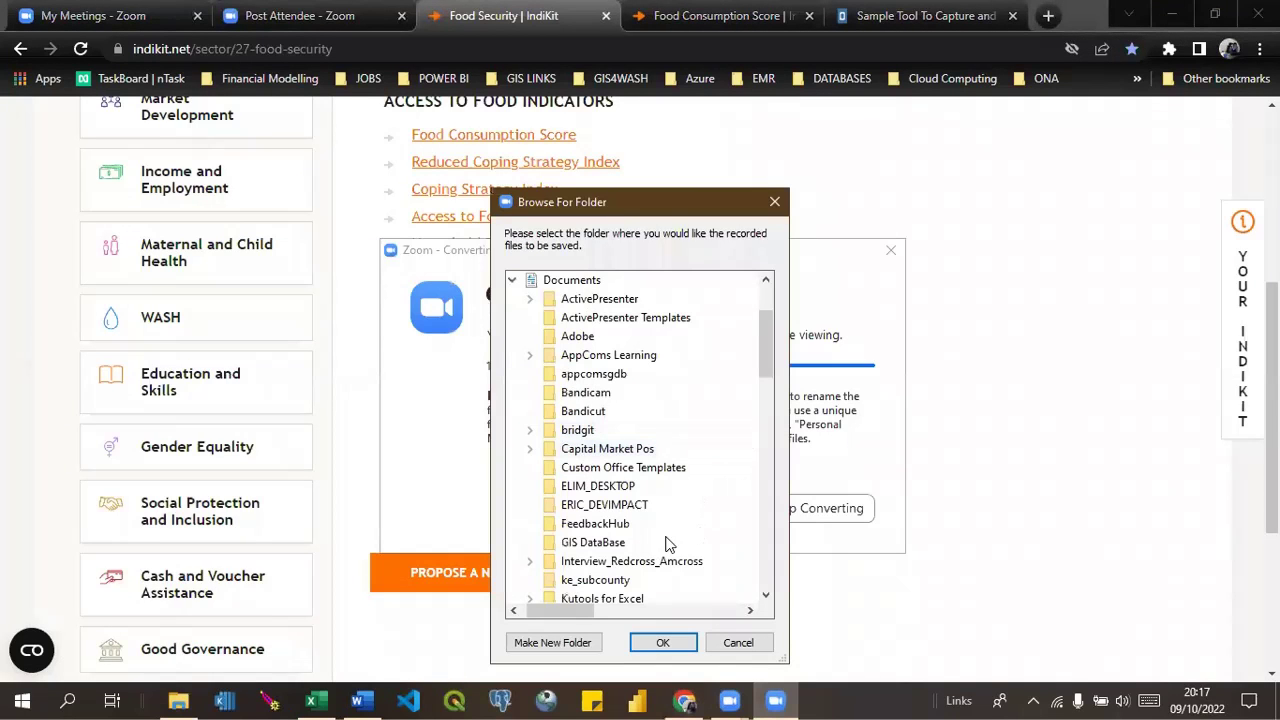
click(516, 281)
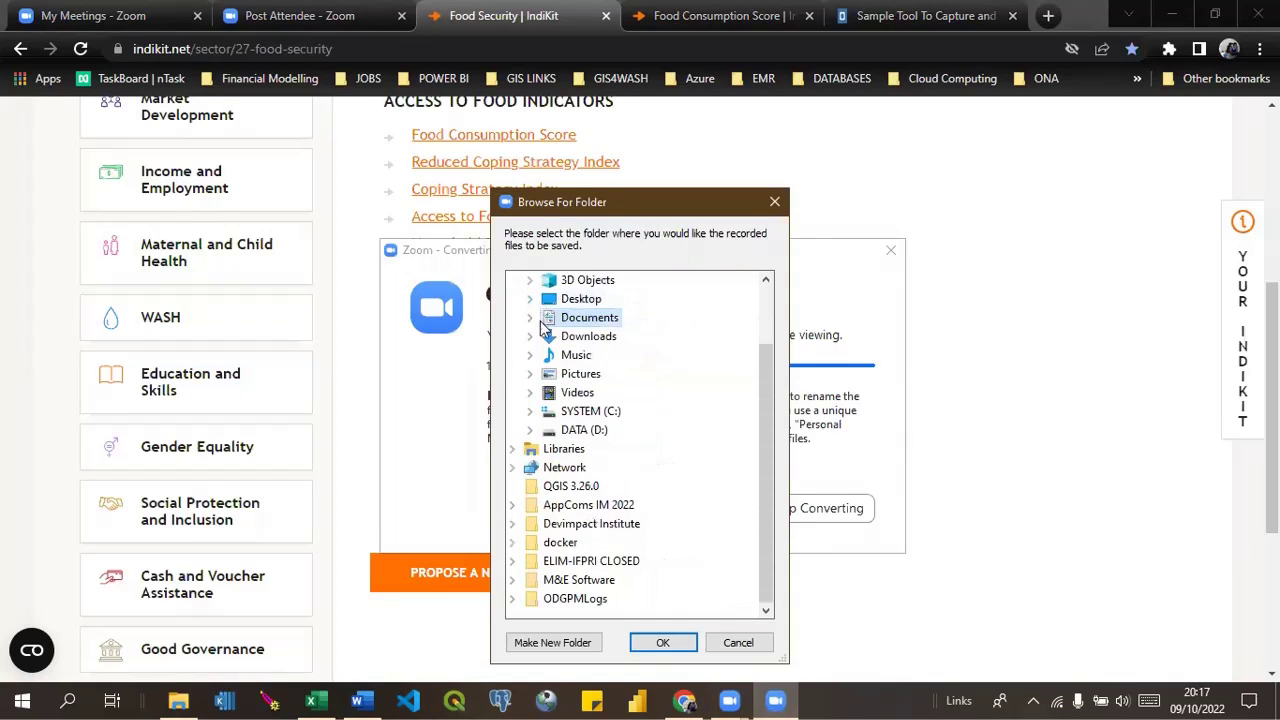
click(530, 299)
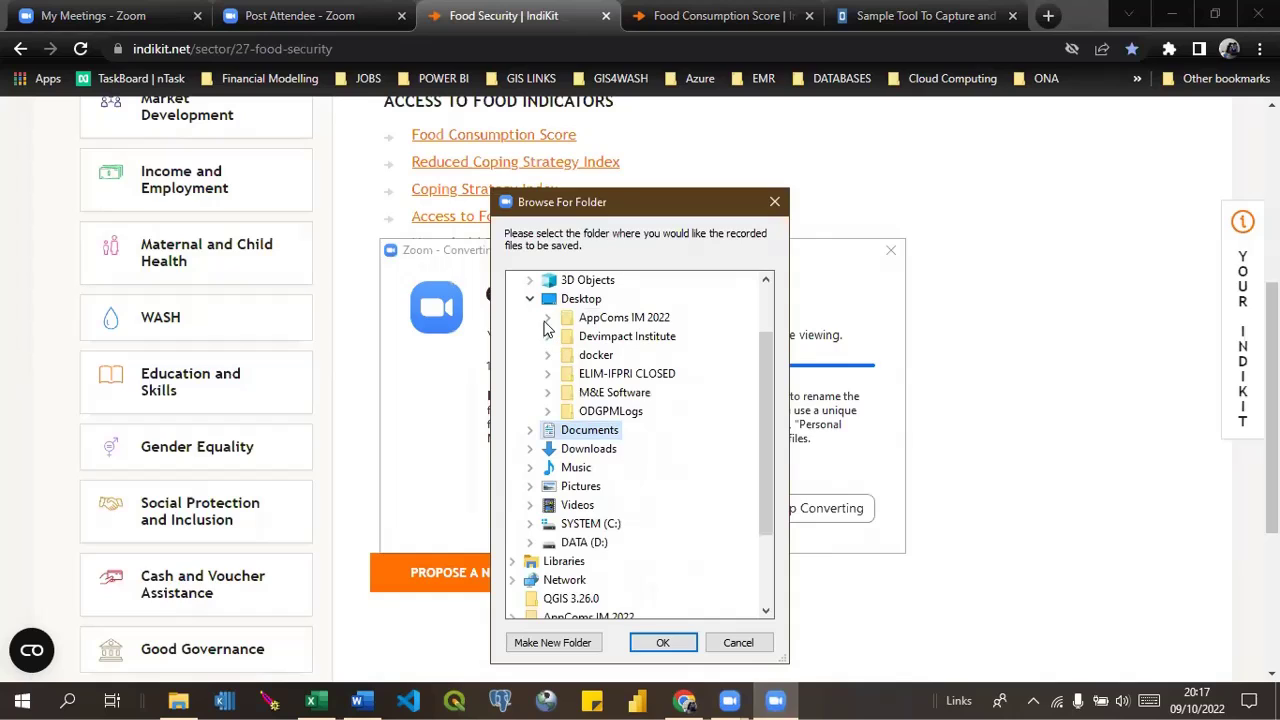
click(546, 318)
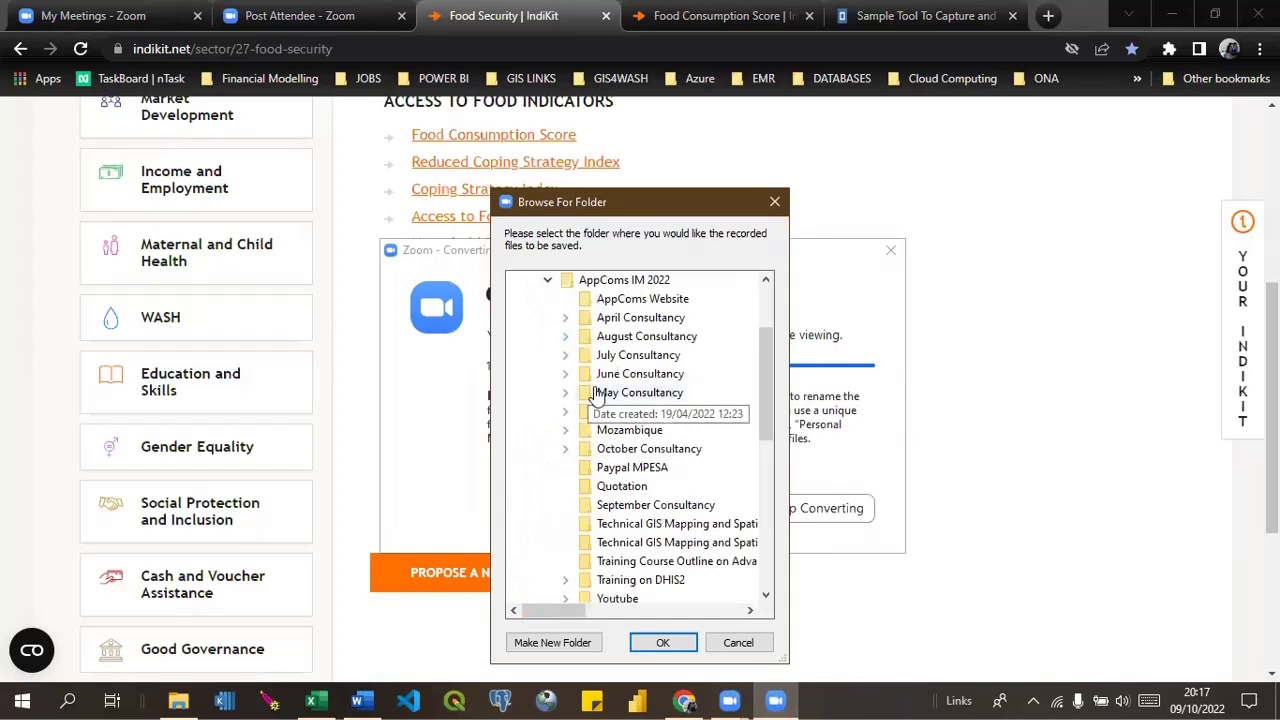
double_click(617, 450)
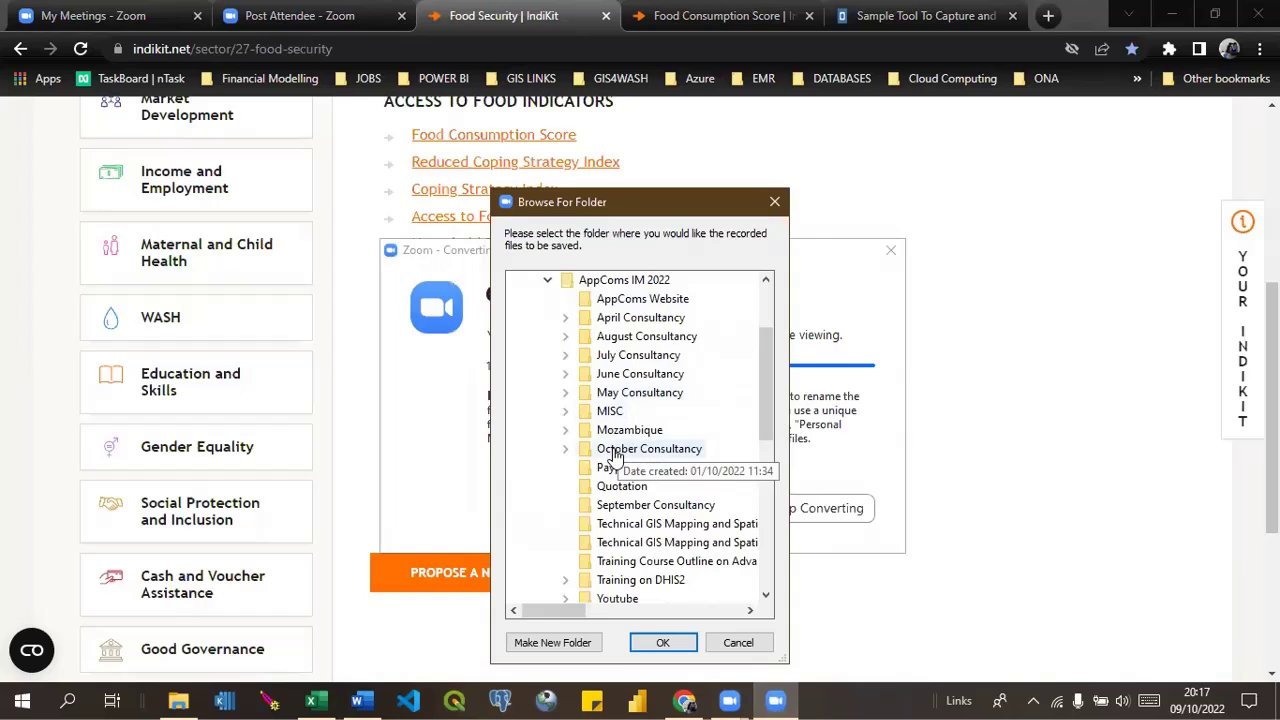
double_click(645, 490)
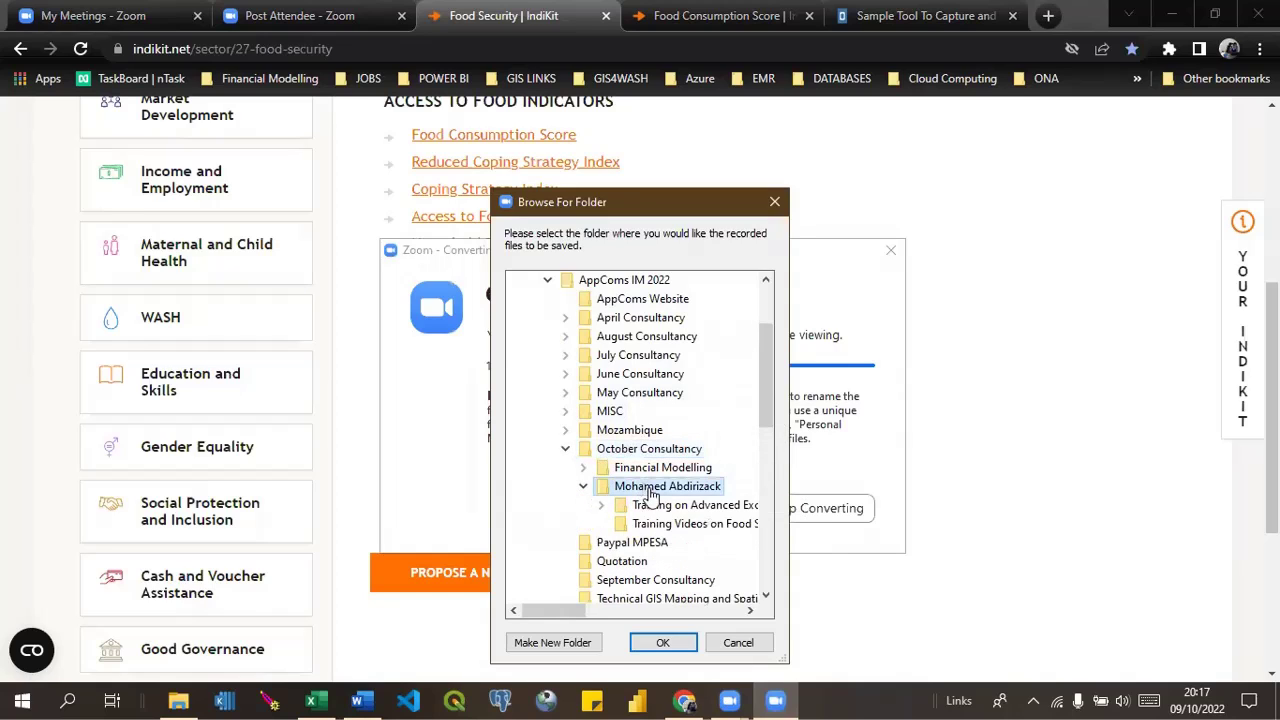
click(648, 526)
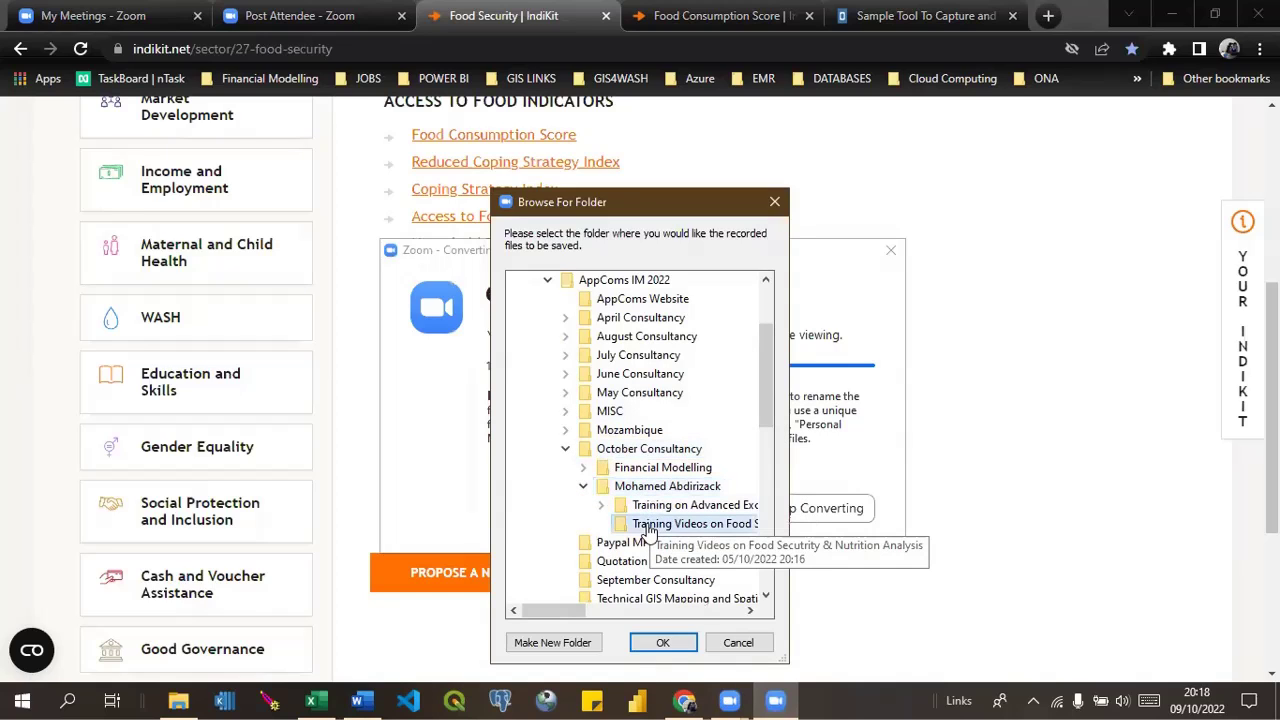
click(663, 642)
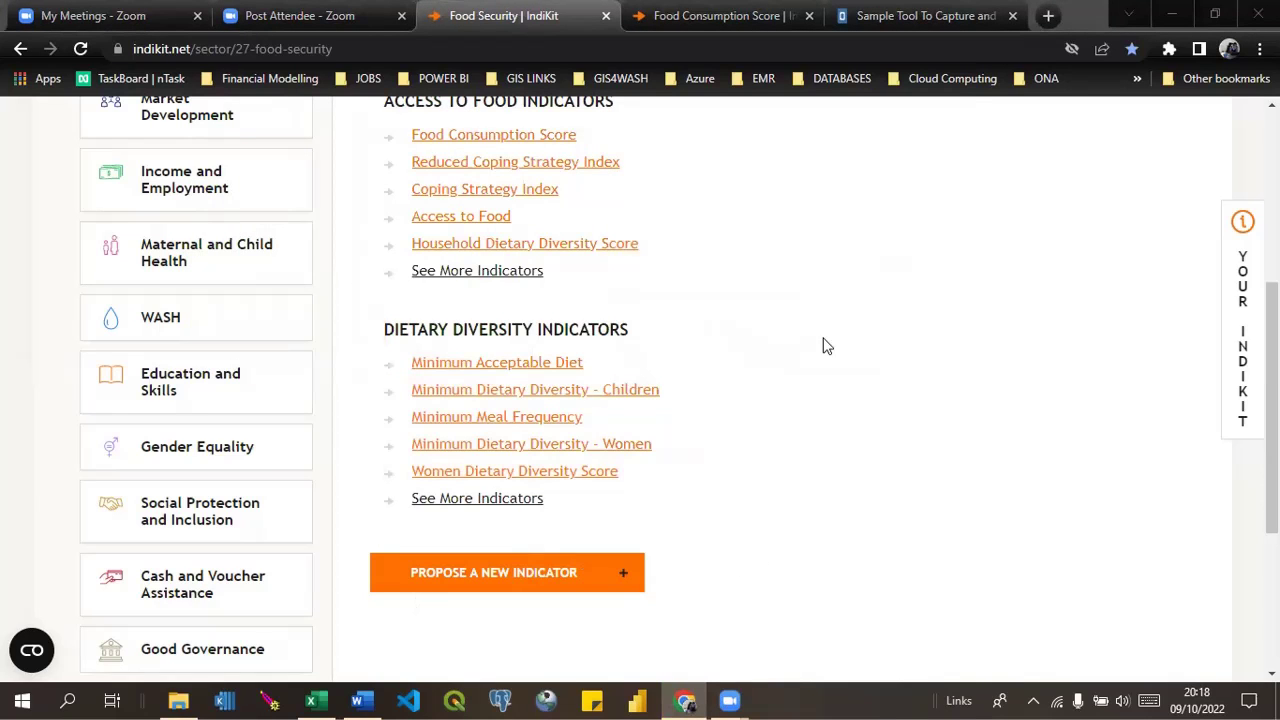
Minimize the recordings folder window and the web browser to return to the Calculations sheet in Excel.
key(alt+Tab)
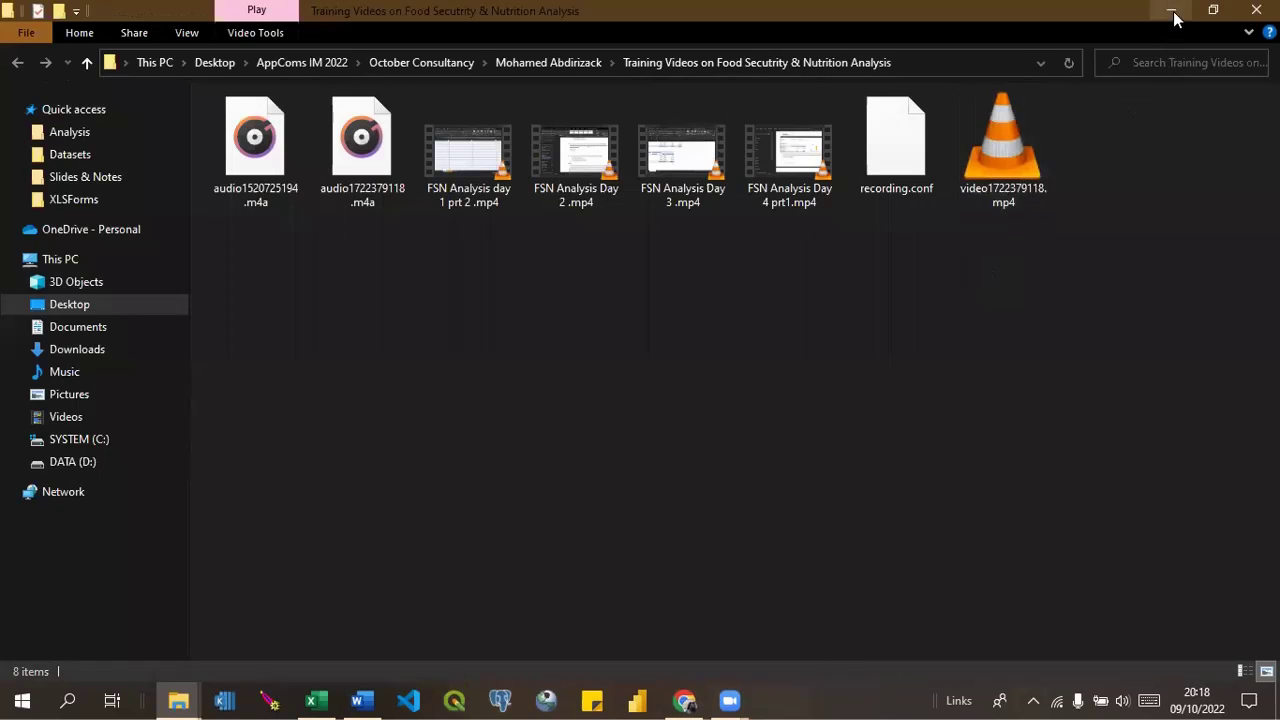
click(1172, 12)
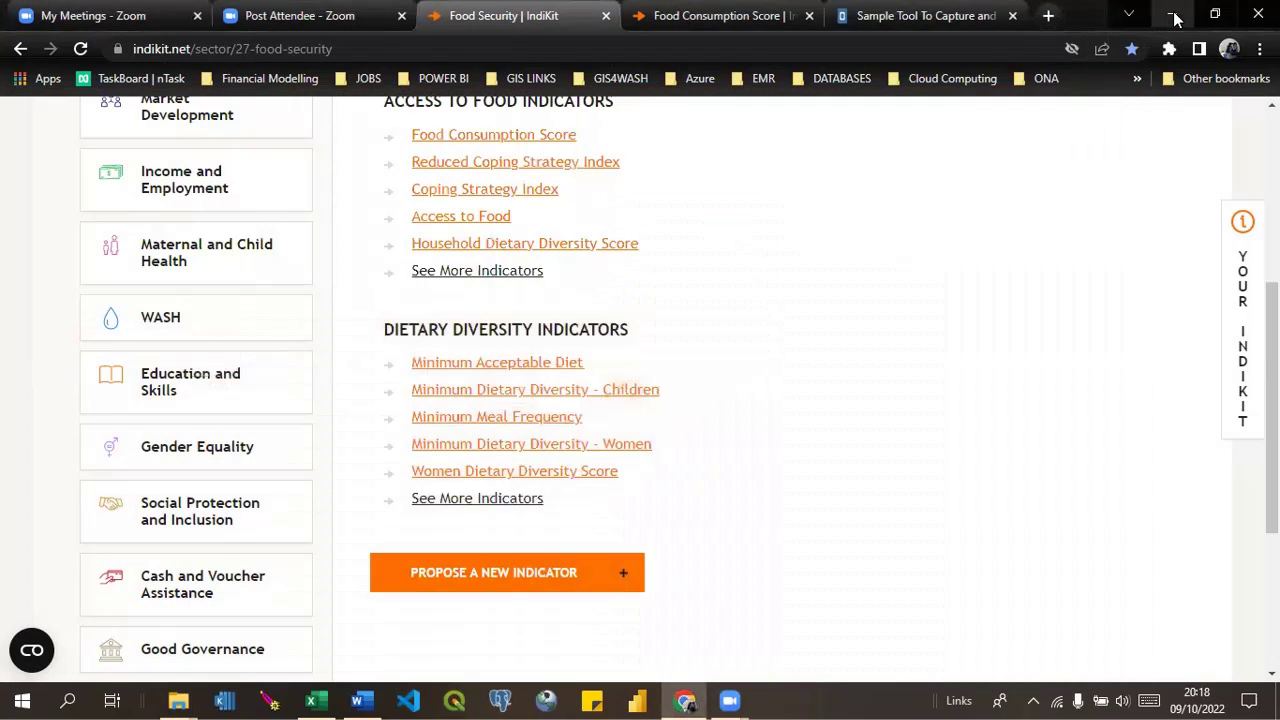
click(1174, 16)
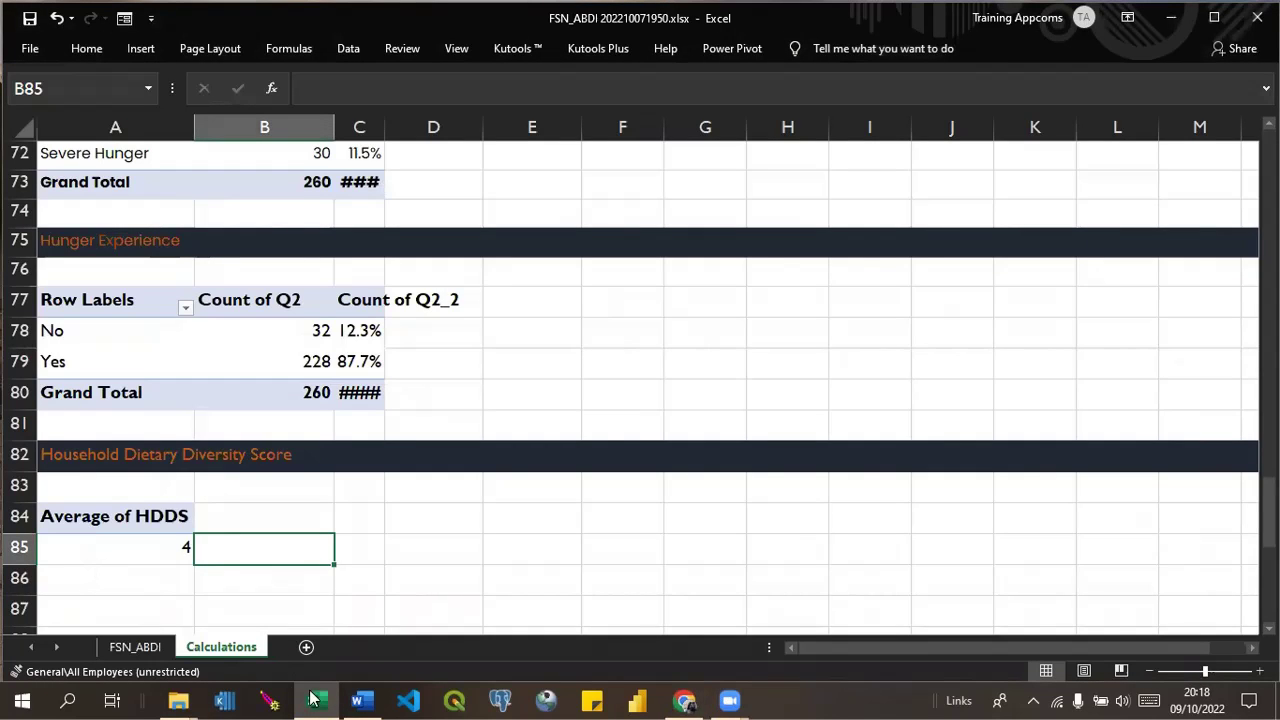
Switch to the training document in Word and review the purpose of the Household Dietary Diversity Score.
mouse_move(360, 700)
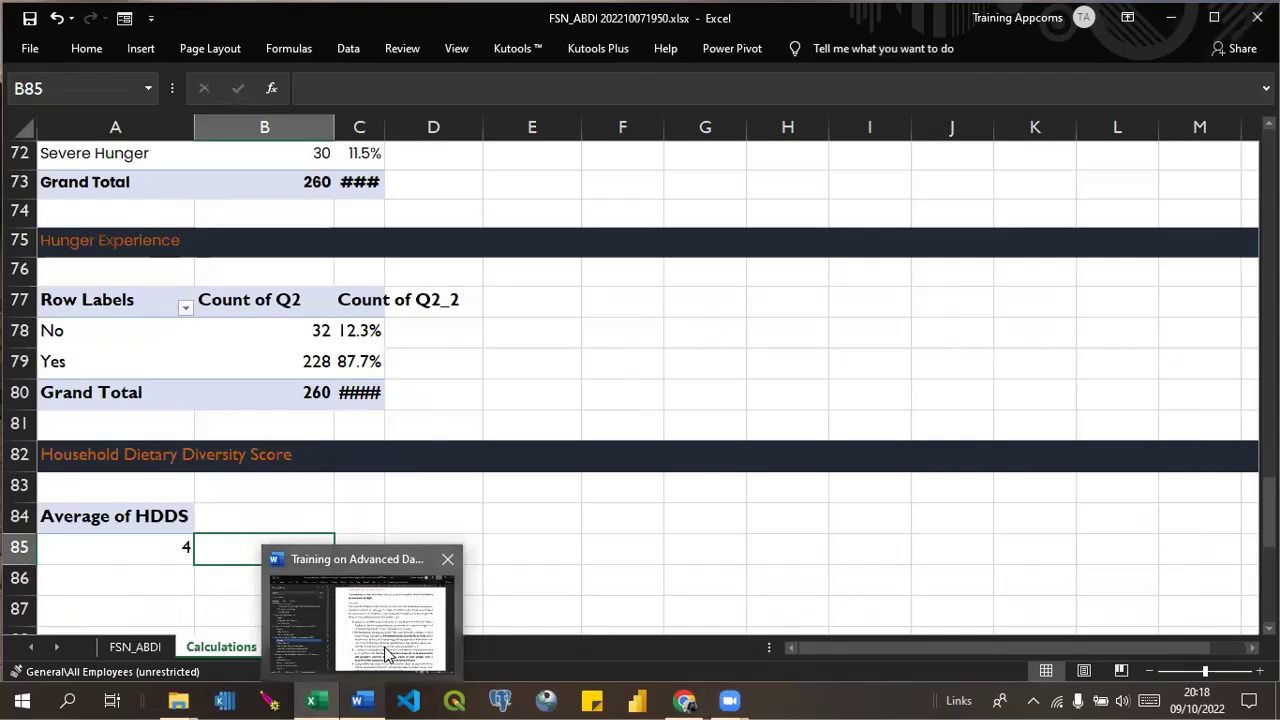
click(386, 650)
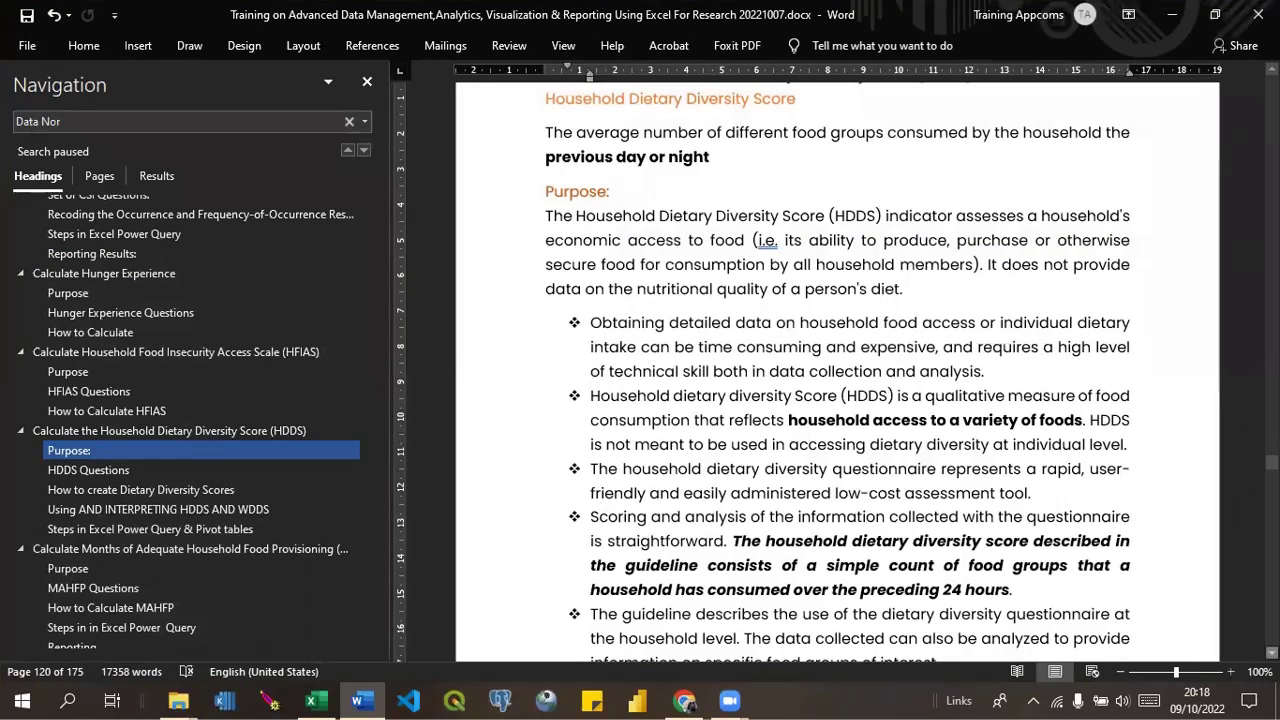
scroll(837, 373, down, 1)
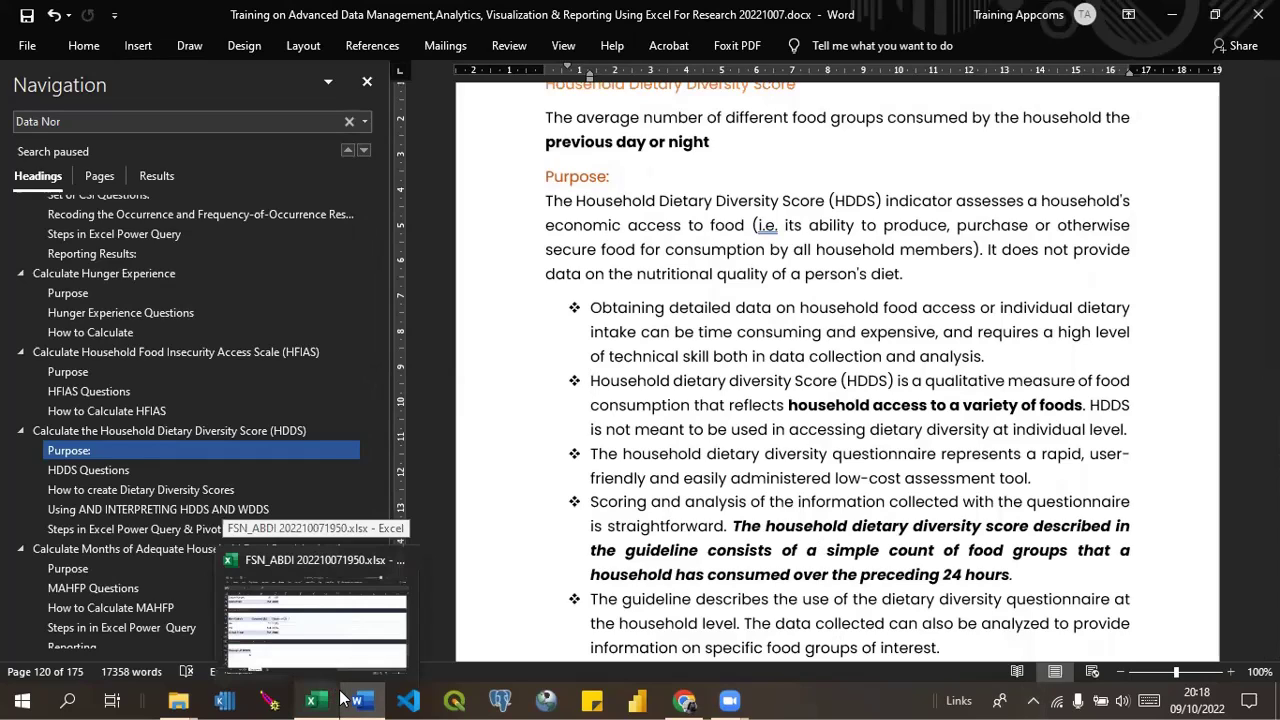
mouse_move(375, 698)
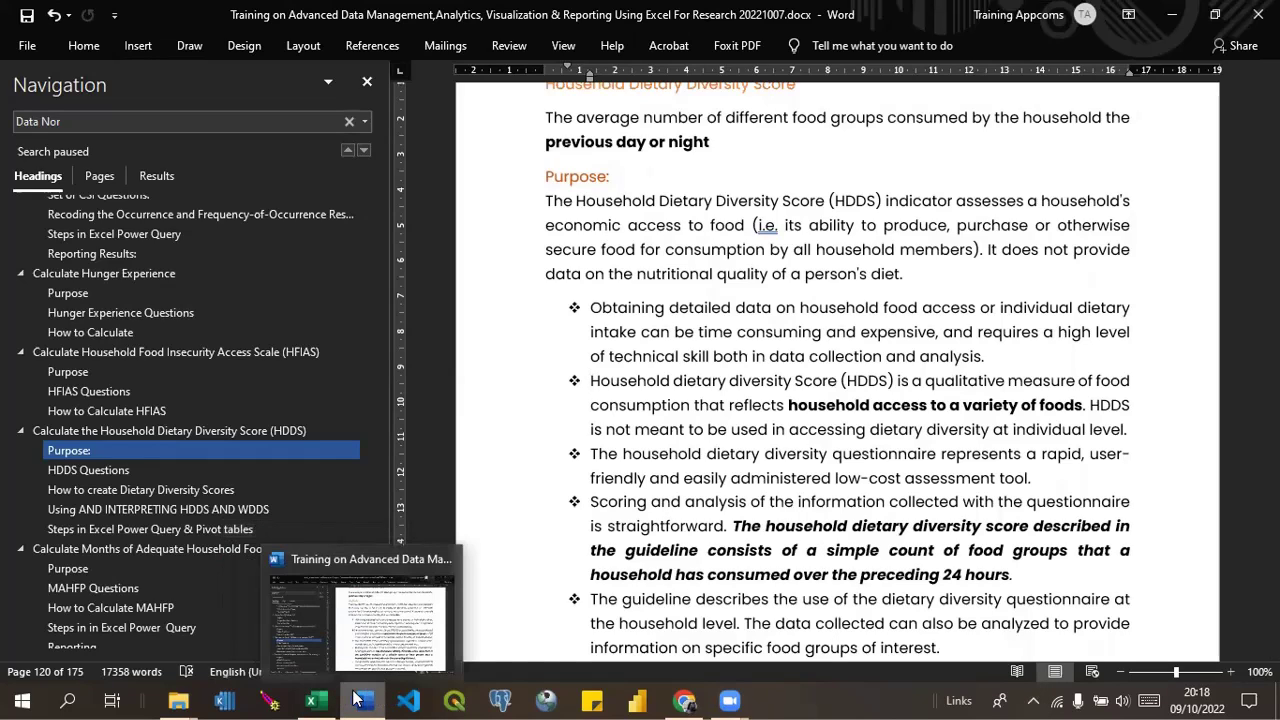